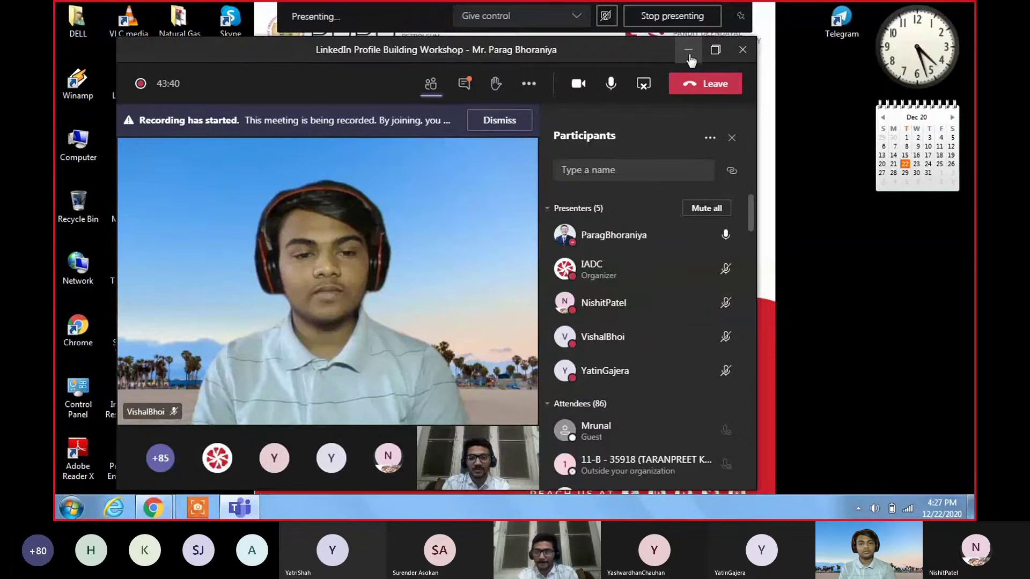
# - Shrink the meeting to its compact call window and mute the microphone
pyautogui.click(689, 54)
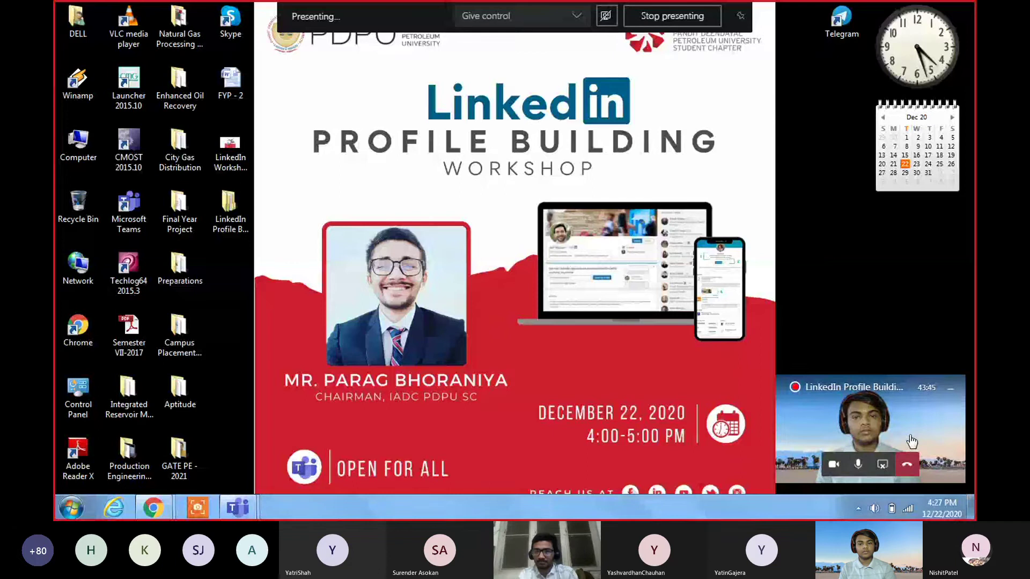
pyautogui.click(860, 466)
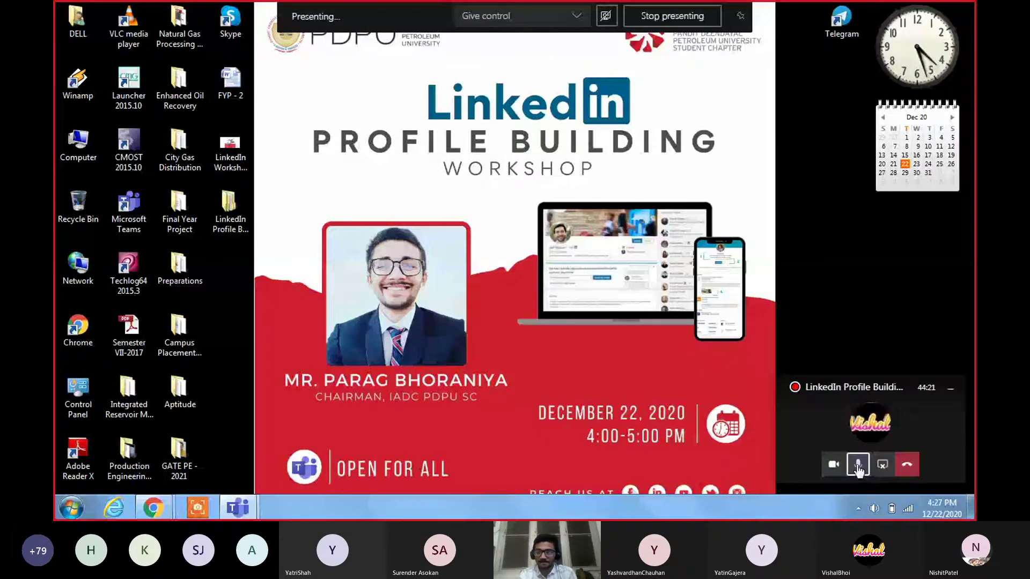
pyautogui.click(858, 467)
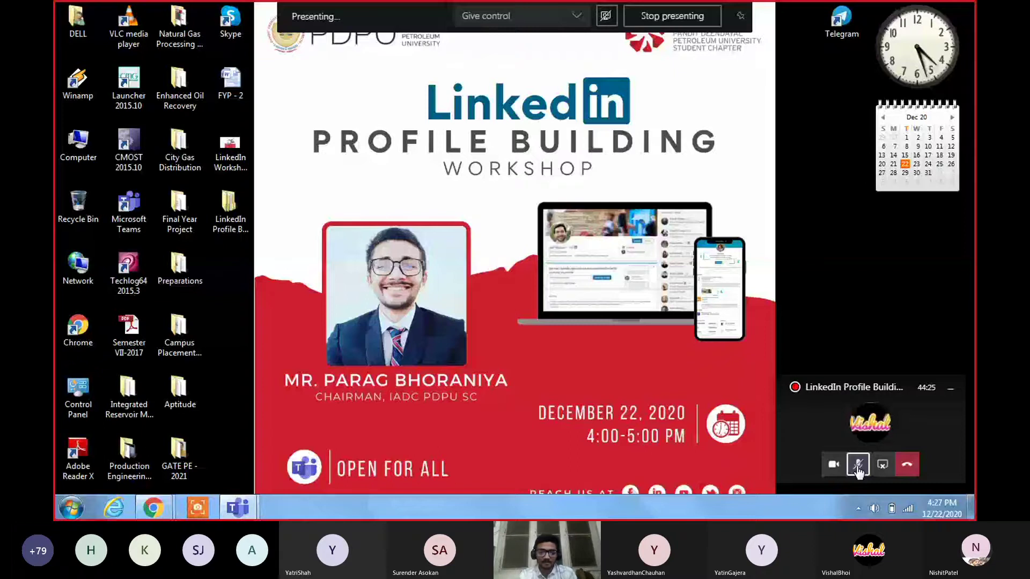
# - Switch through the LinkedIn Chrome windows, then restore the Teams meeting window to the front
pyautogui.moveTo(160, 508)
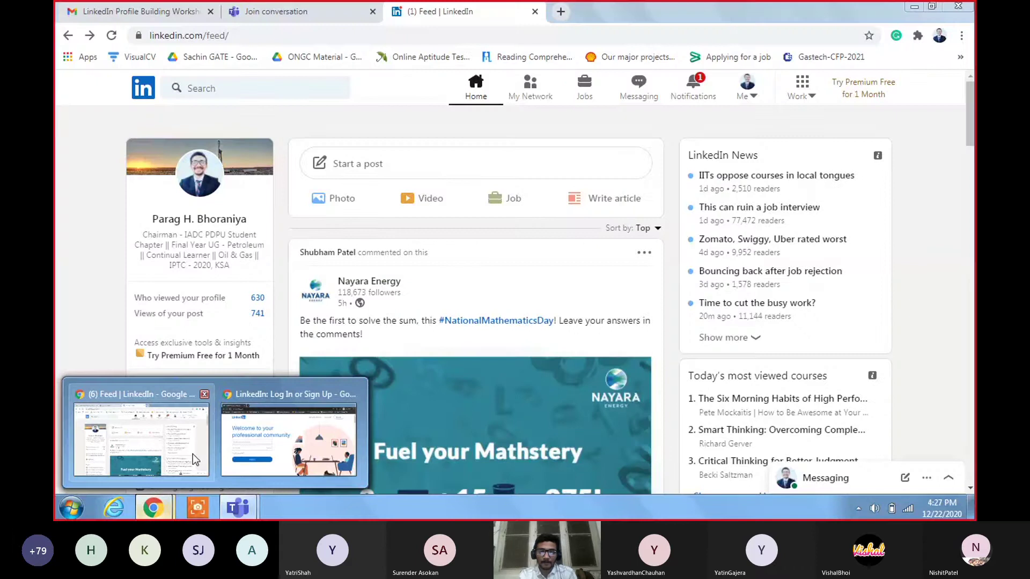
pyautogui.click(192, 454)
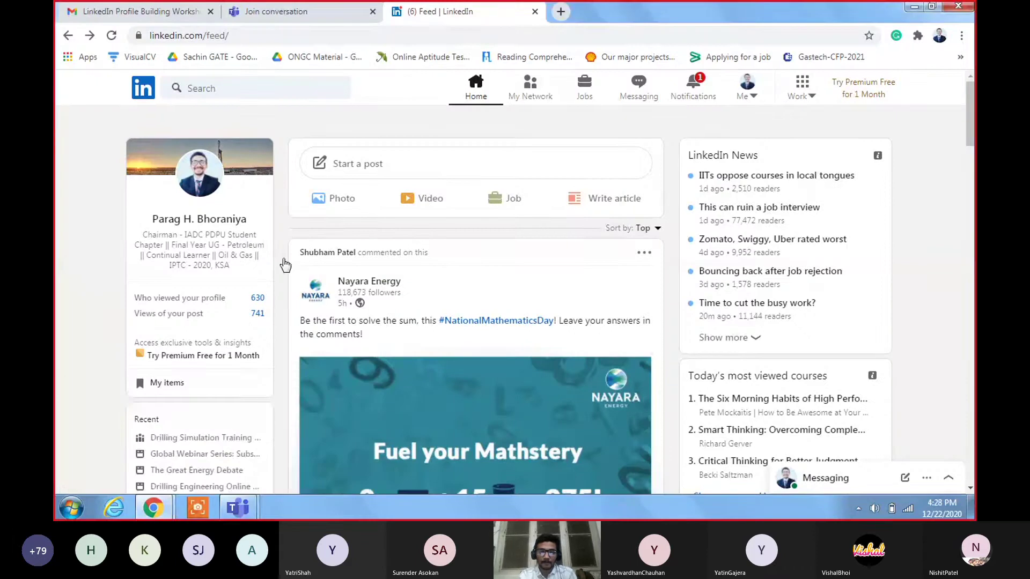
pyautogui.hotkey('alt', 'Tab')
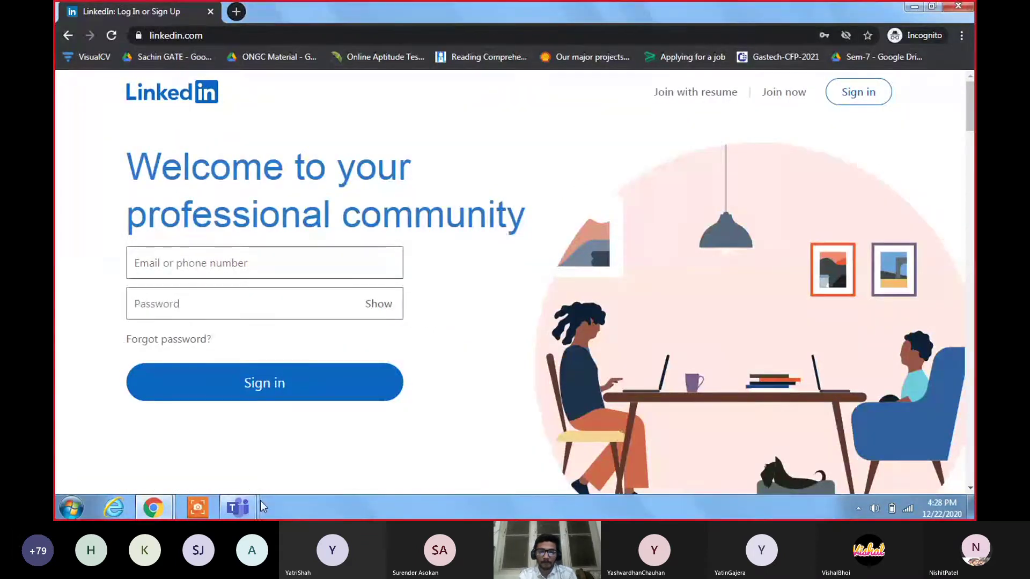
pyautogui.moveTo(242, 509)
pyautogui.moveTo(215, 440)
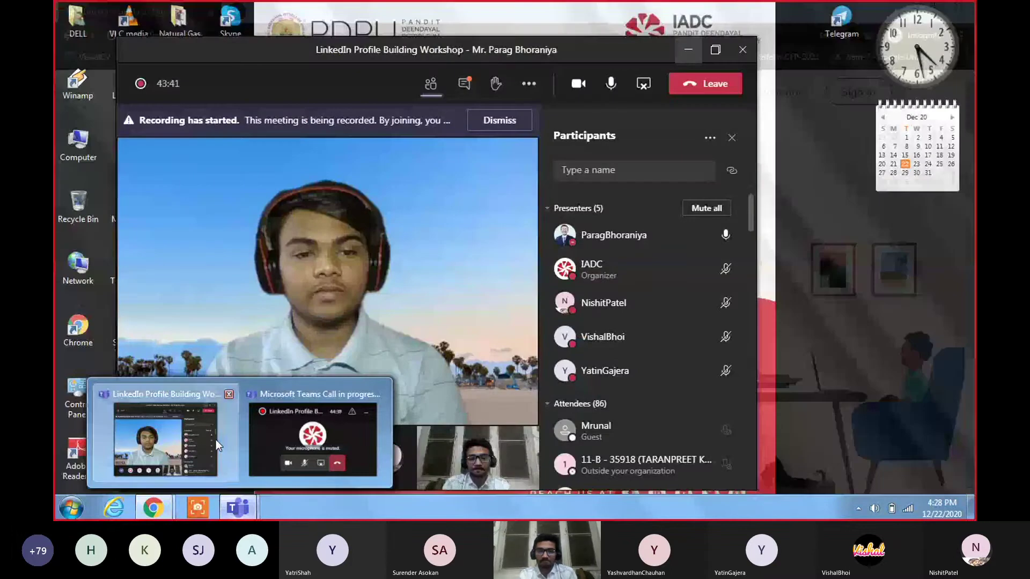
pyautogui.click(216, 440)
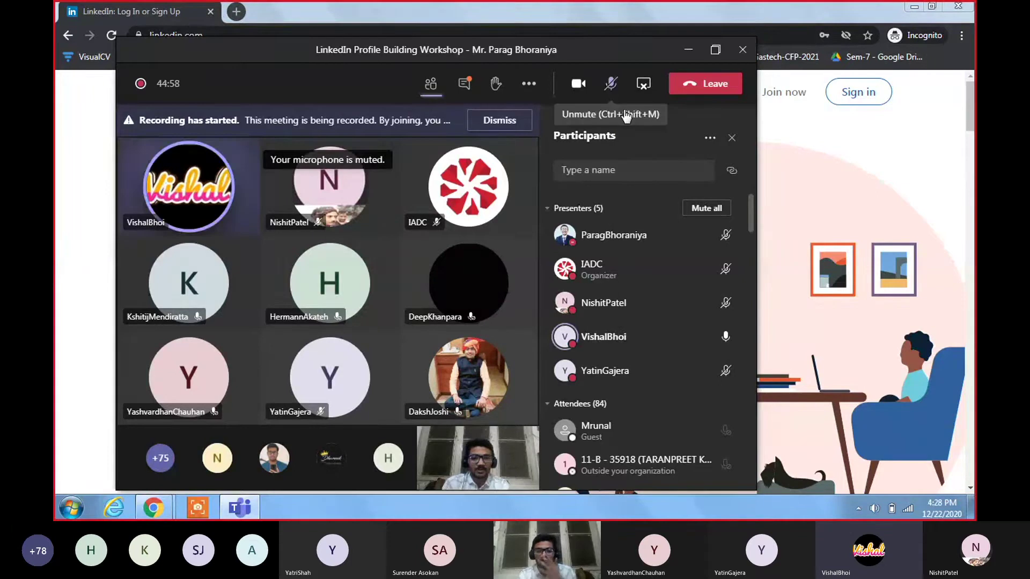
# - Unmute, show the meeting chat, toggle the mic again, and shrink the meeting to its mini window
pyautogui.hotkey('ctrl', 'shift', 'm')
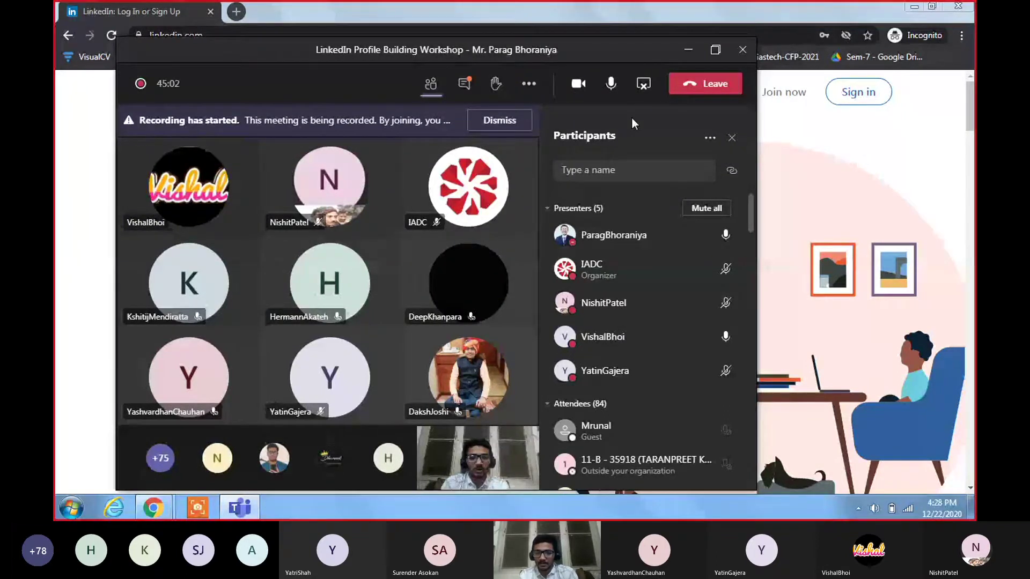
pyautogui.hotkey('ctrl', 'shift', 'c')
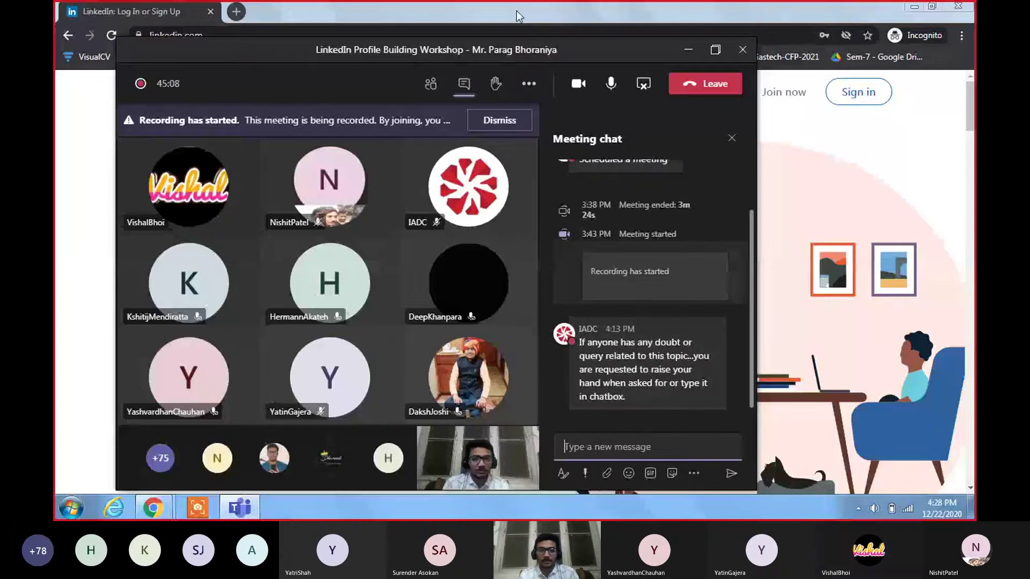
pyautogui.click(612, 84)
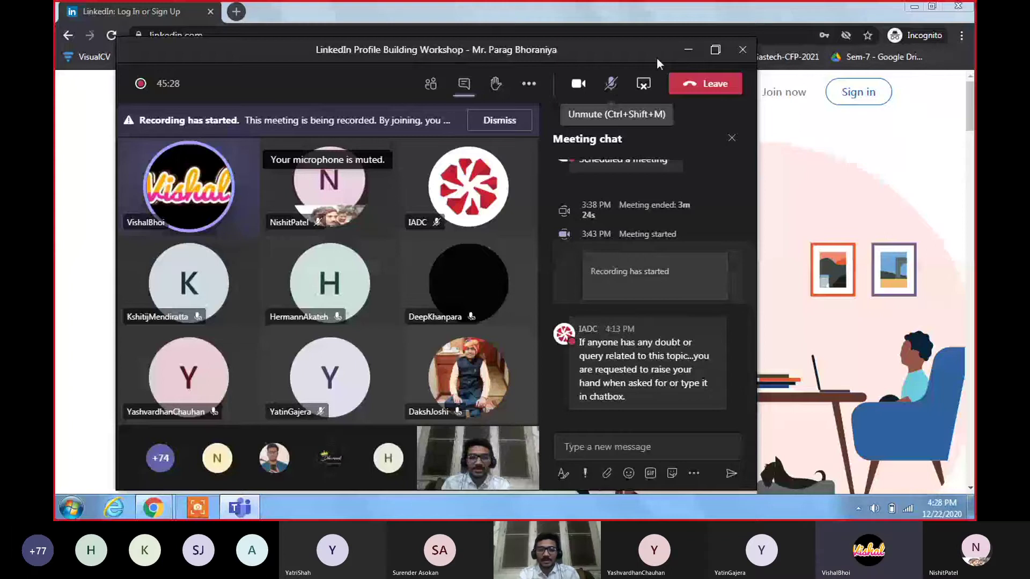
pyautogui.hotkey('ctrl', 'shift', 'm')
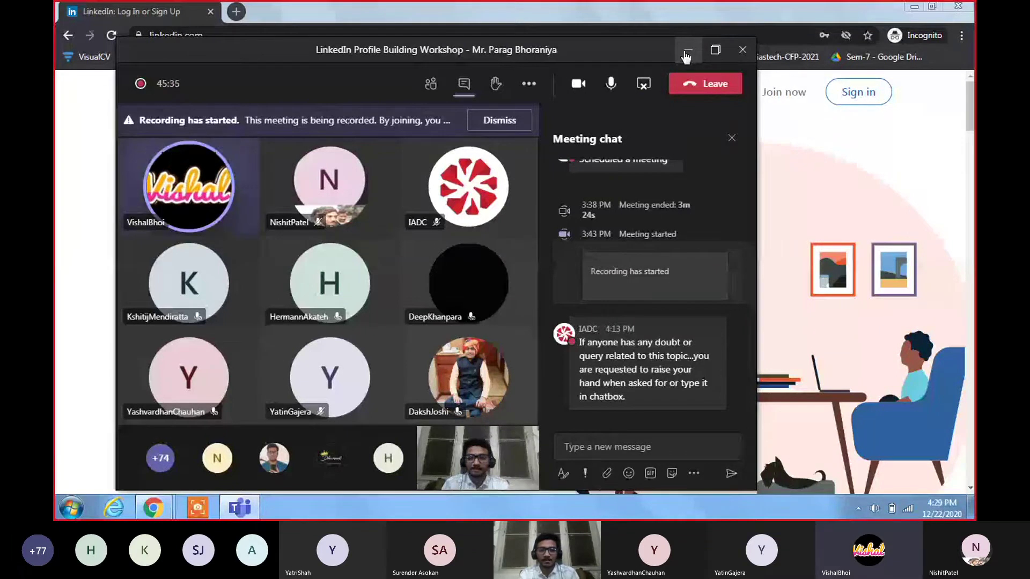
pyautogui.click(686, 52)
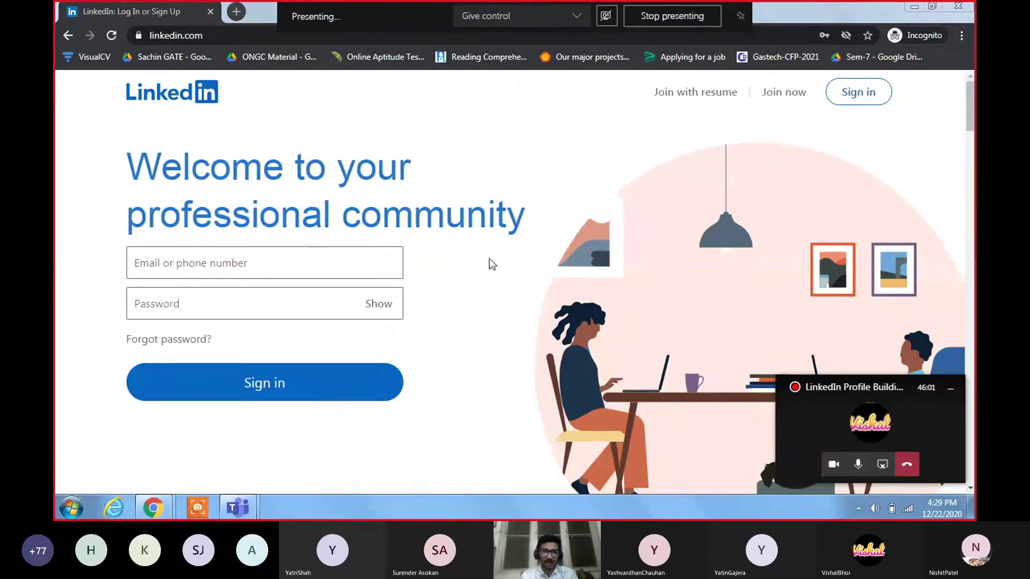
# - Sign in to LinkedIn with the saved phone-number login and password
pyautogui.click(311, 269)
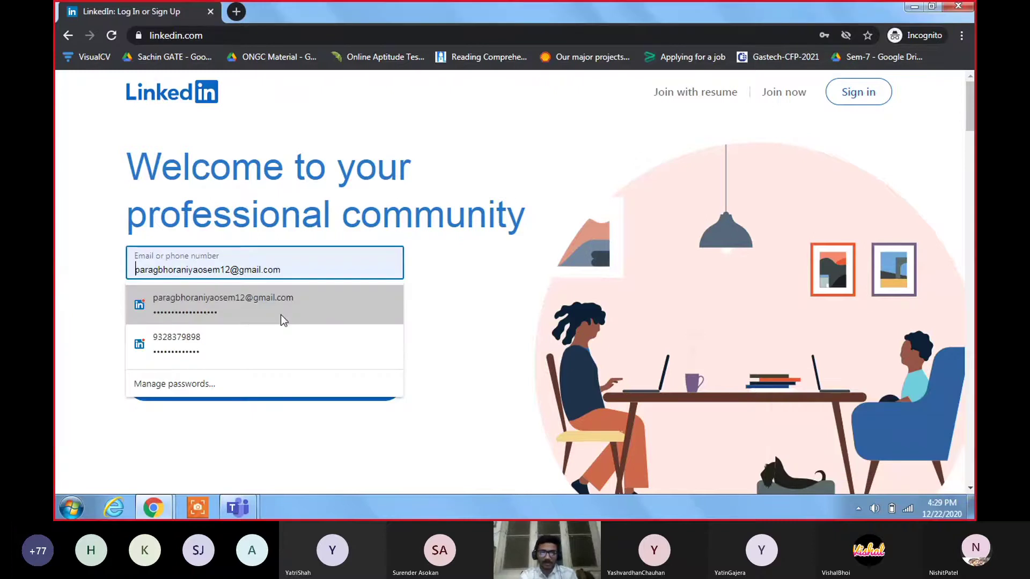
pyautogui.click(271, 339)
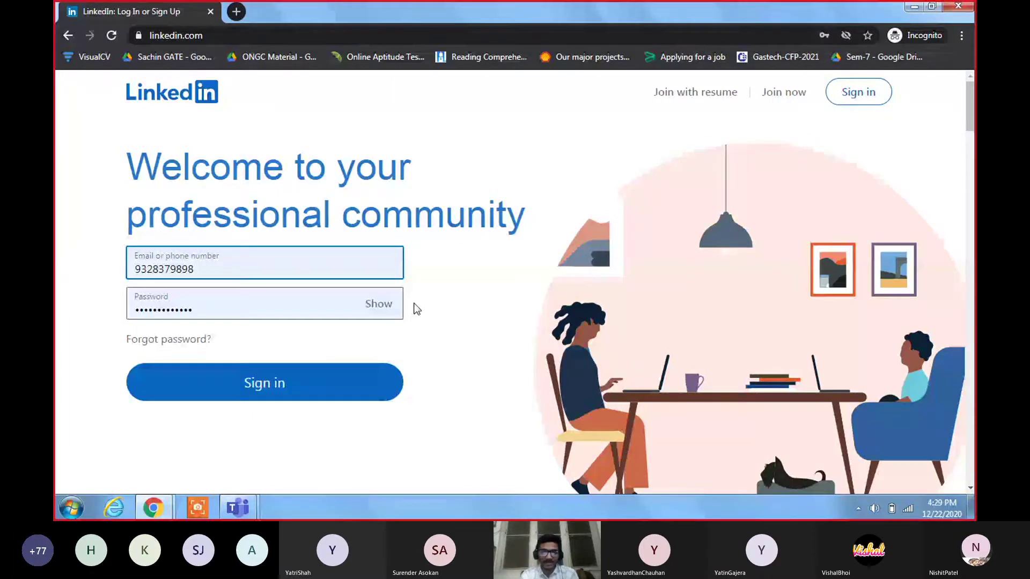
pyautogui.click(381, 304)
pyautogui.click(376, 306)
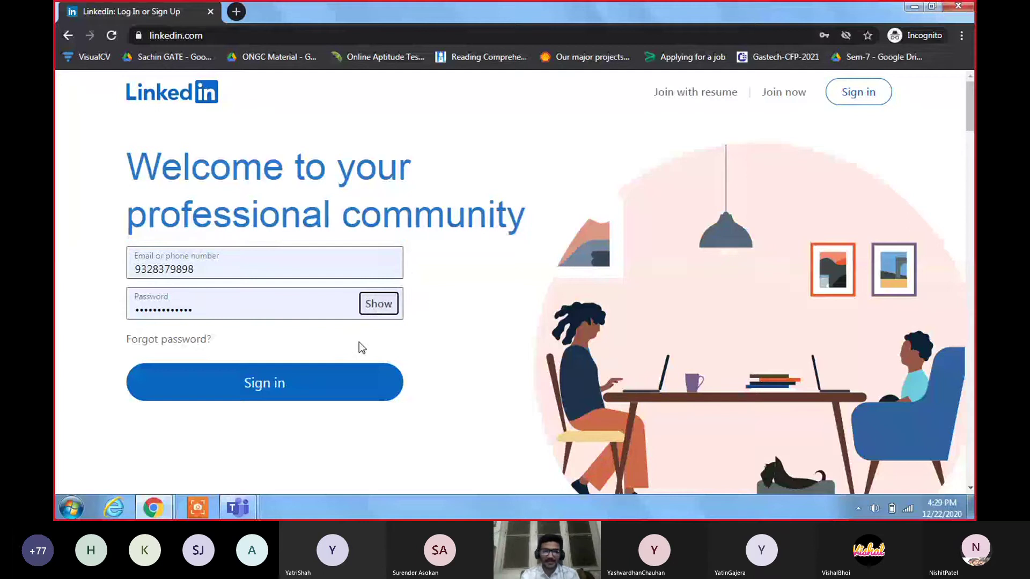
pyautogui.click(349, 386)
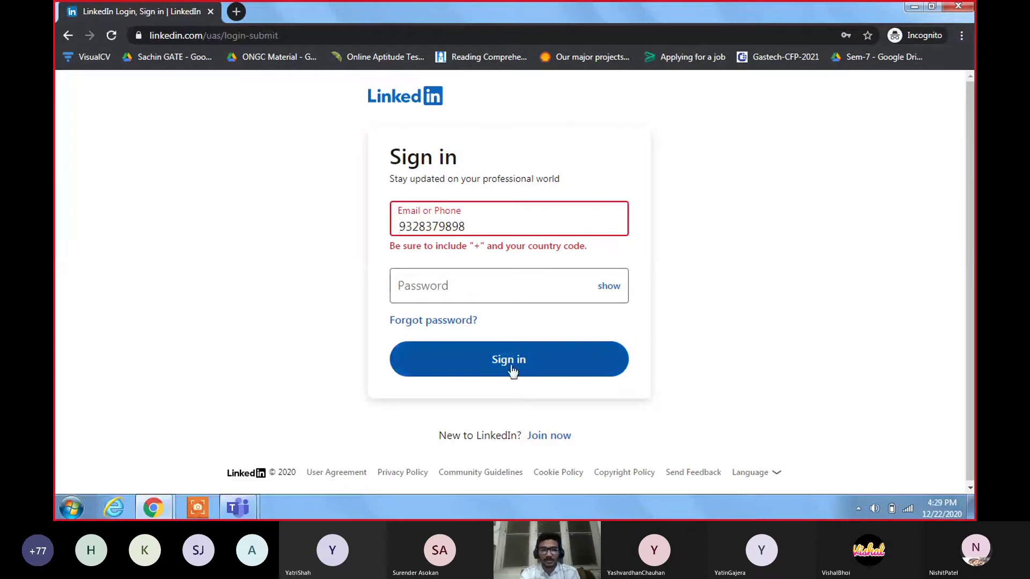
# - Retry signing in with the +91 country code added and the saved password
pyautogui.click(533, 360)
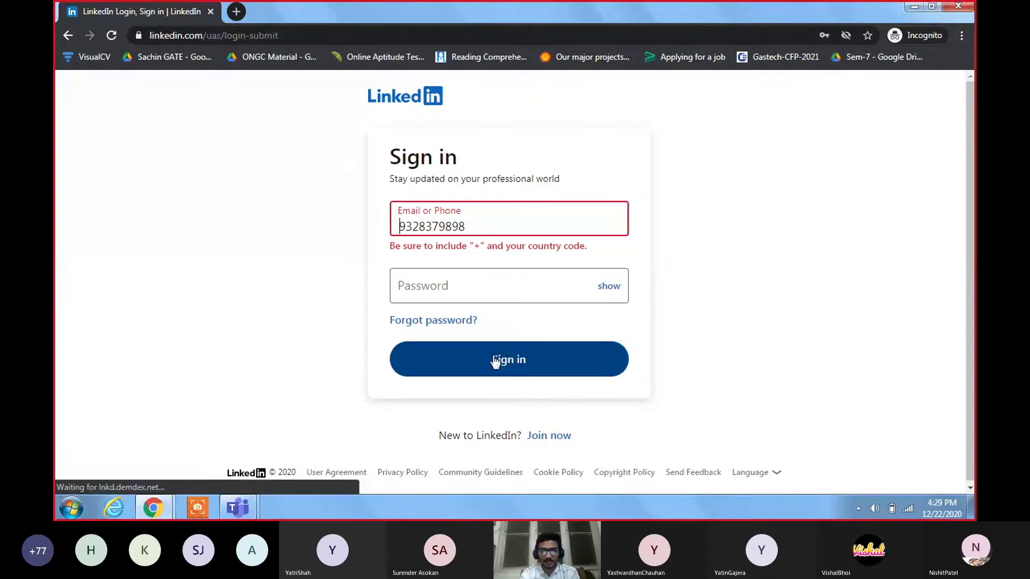
pyautogui.write('+')
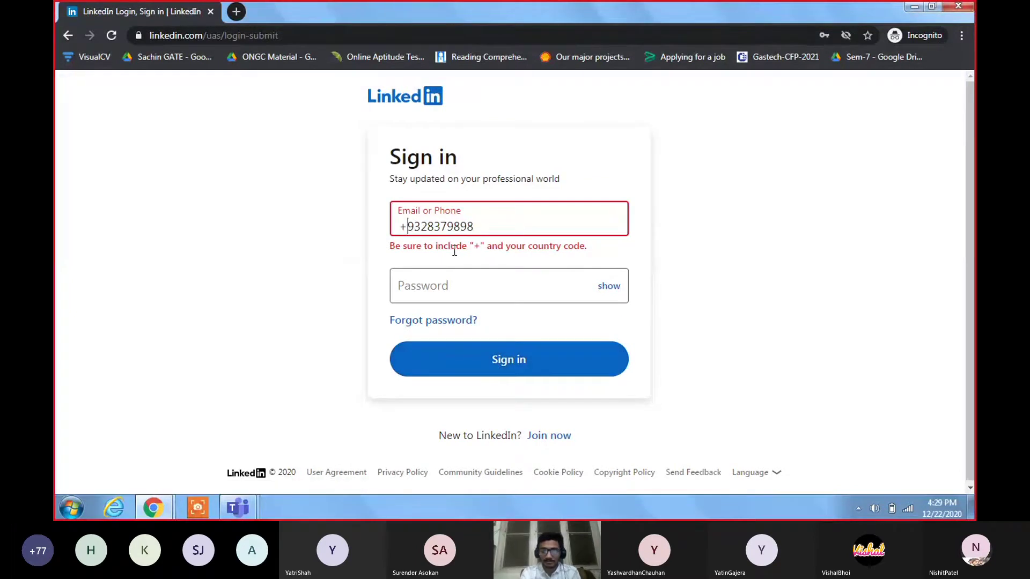
pyautogui.write('91')
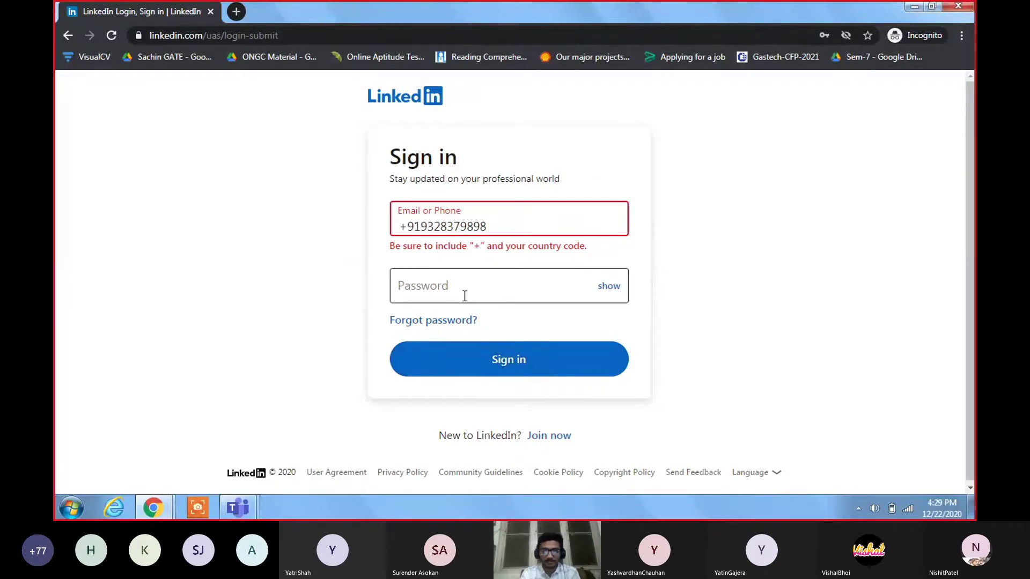
pyautogui.click(464, 300)
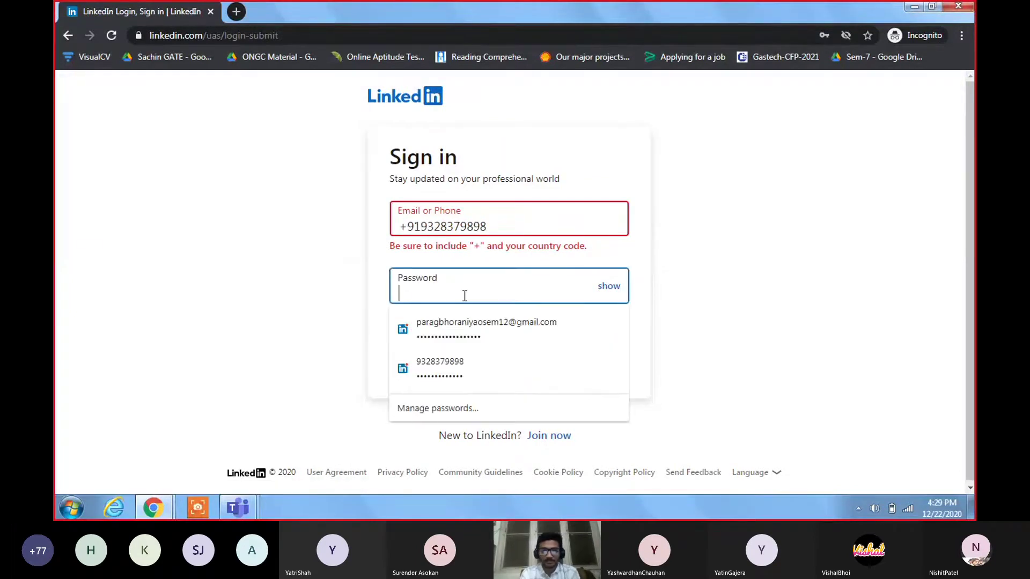
pyautogui.click(463, 361)
pyautogui.click(474, 365)
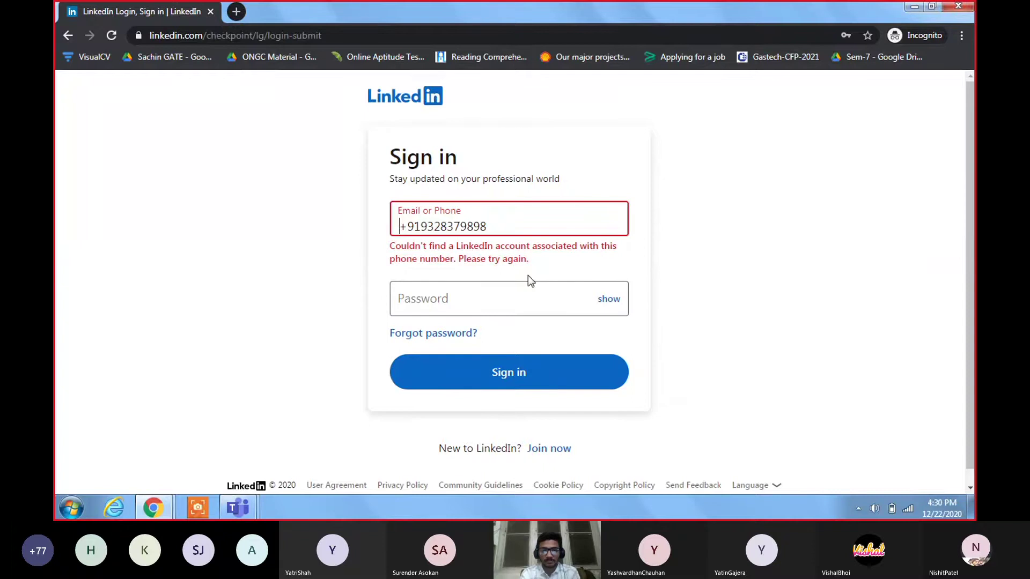
# - Join LinkedIn with the suggested phone number and a new password, agreeing to the terms
pyautogui.click(548, 449)
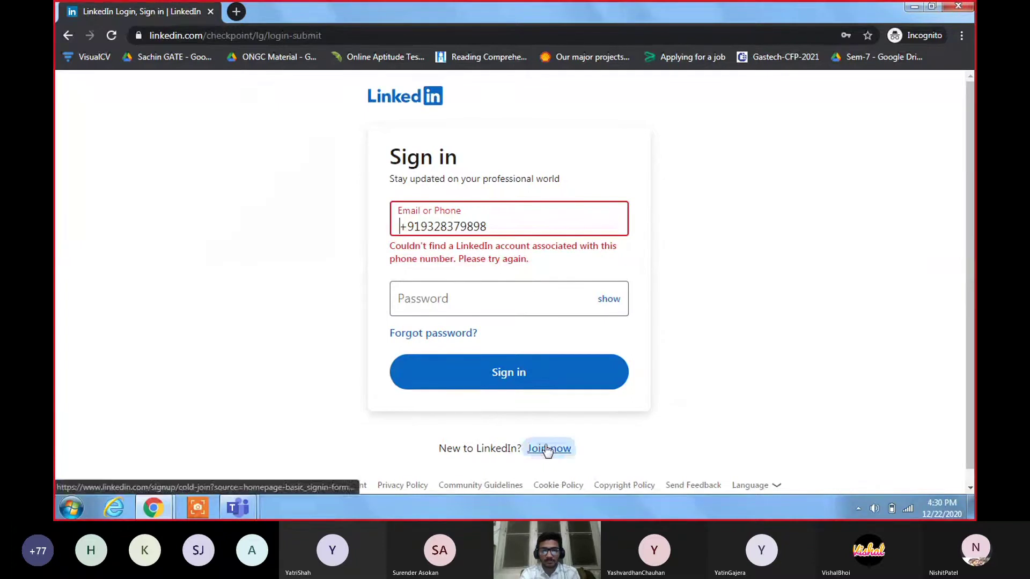
pyautogui.click(245, 514)
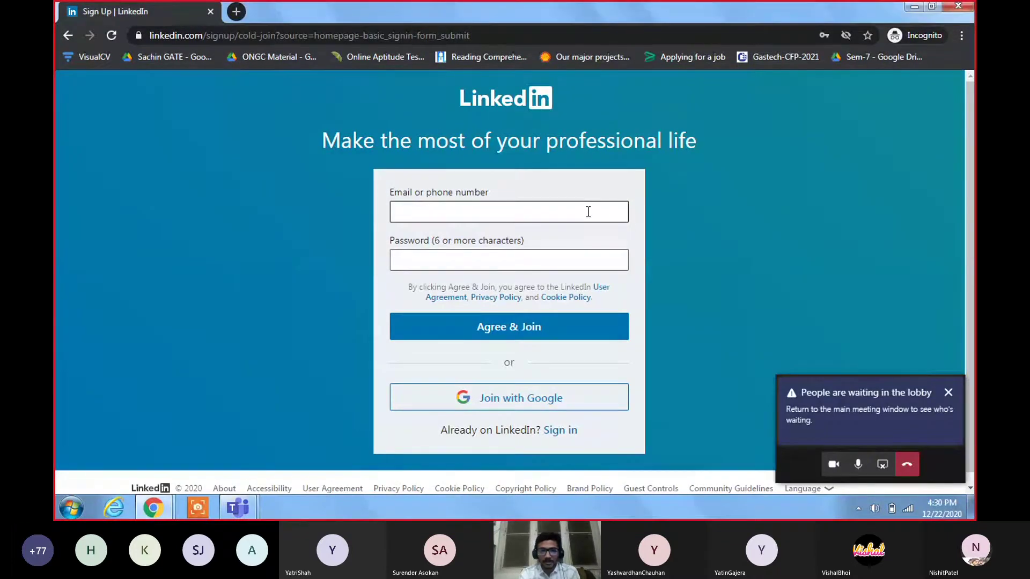
pyautogui.click(510, 207)
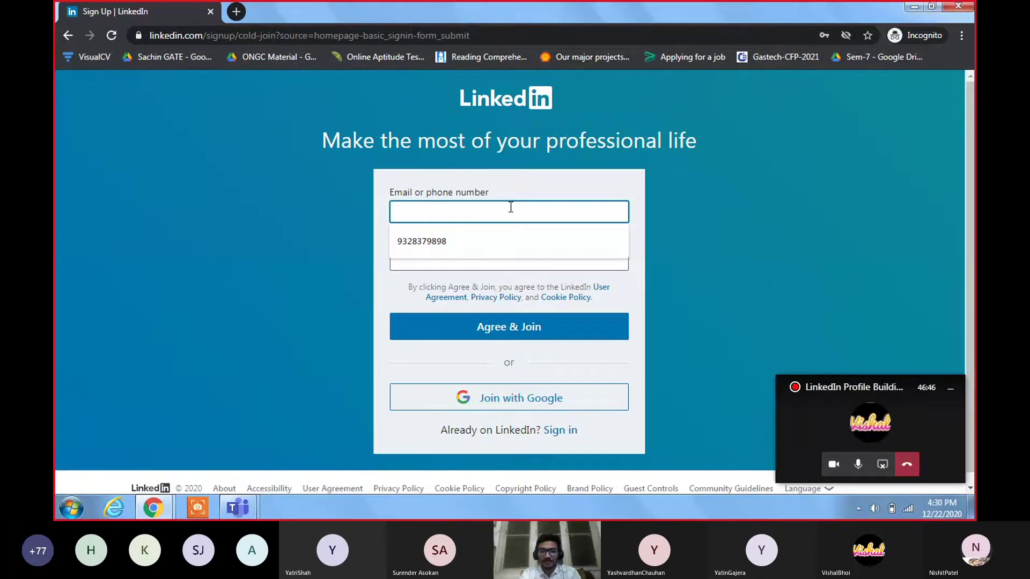
pyautogui.click(512, 238)
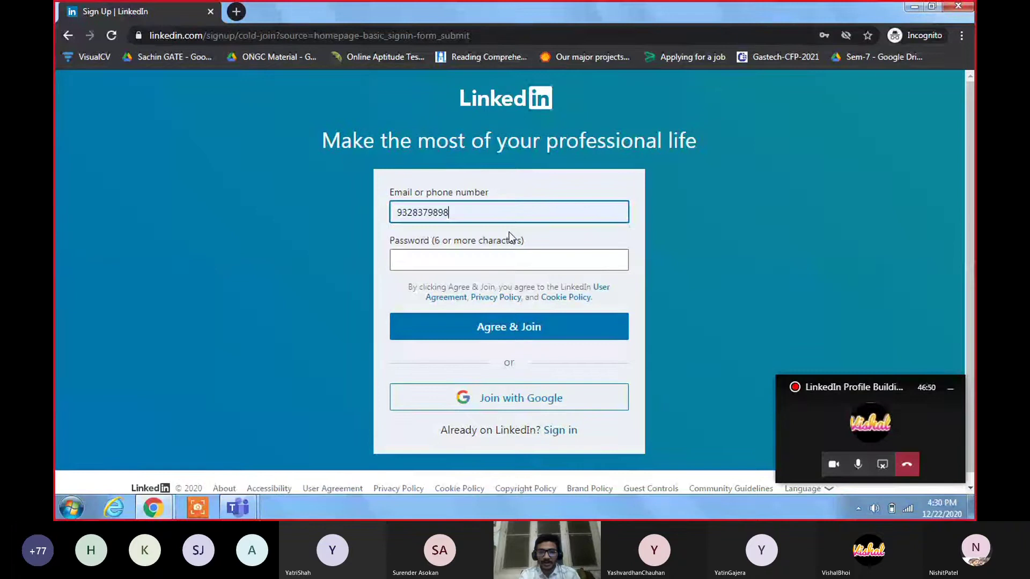
pyautogui.click(510, 258)
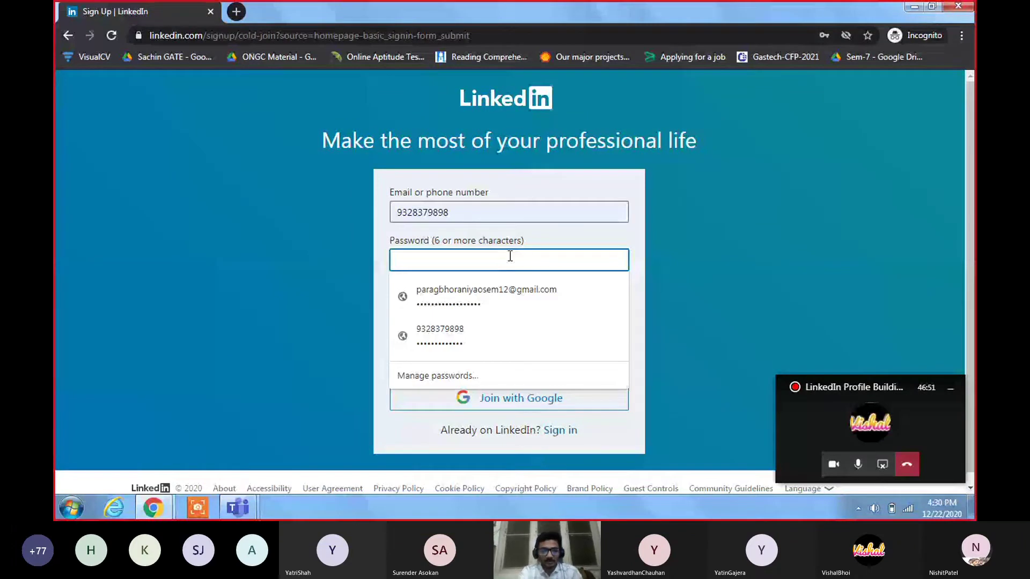
pyautogui.write('•')
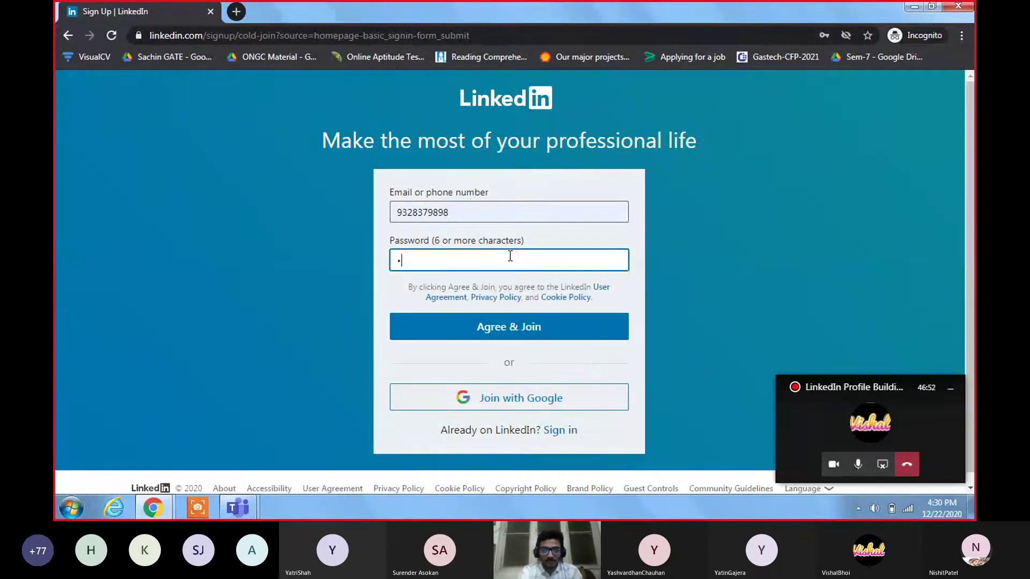
pyautogui.write('•••••••')
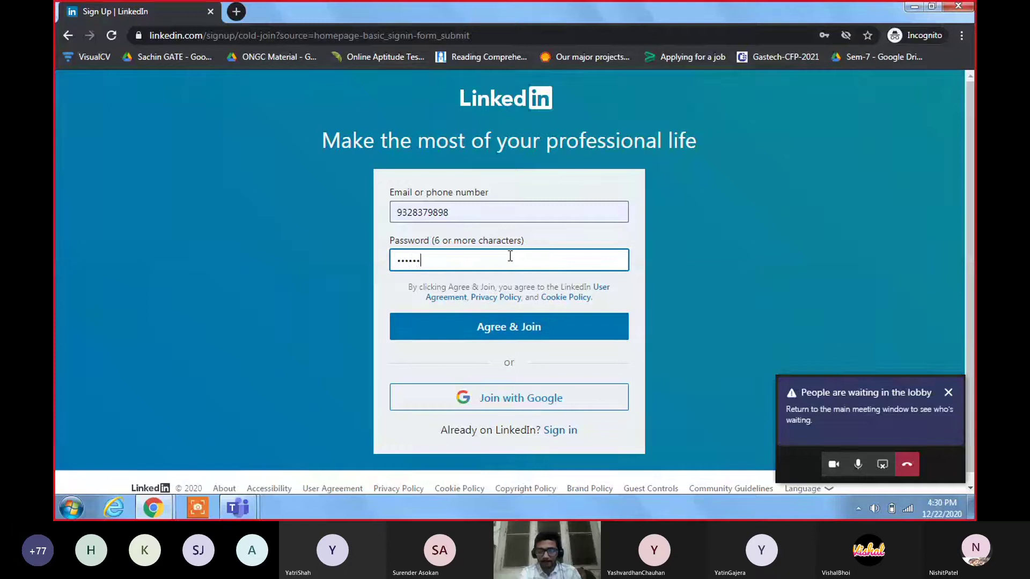
pyautogui.write('•')
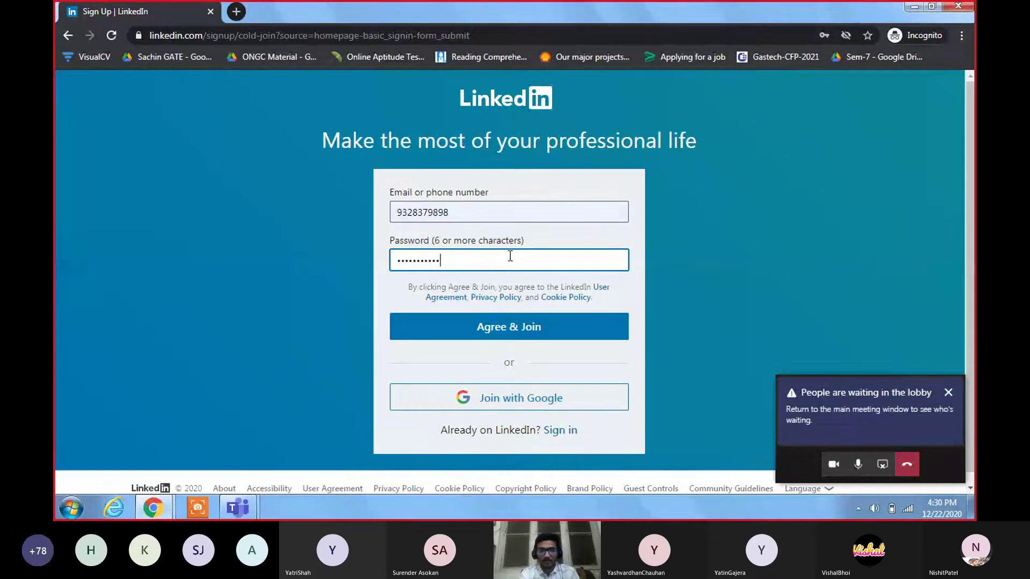
pyautogui.write('•')
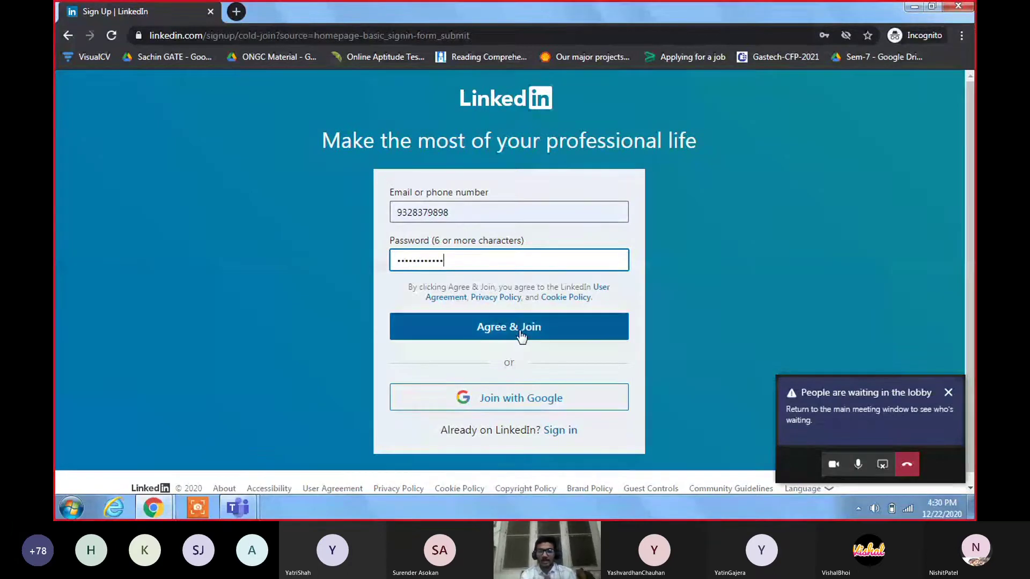
pyautogui.click(521, 334)
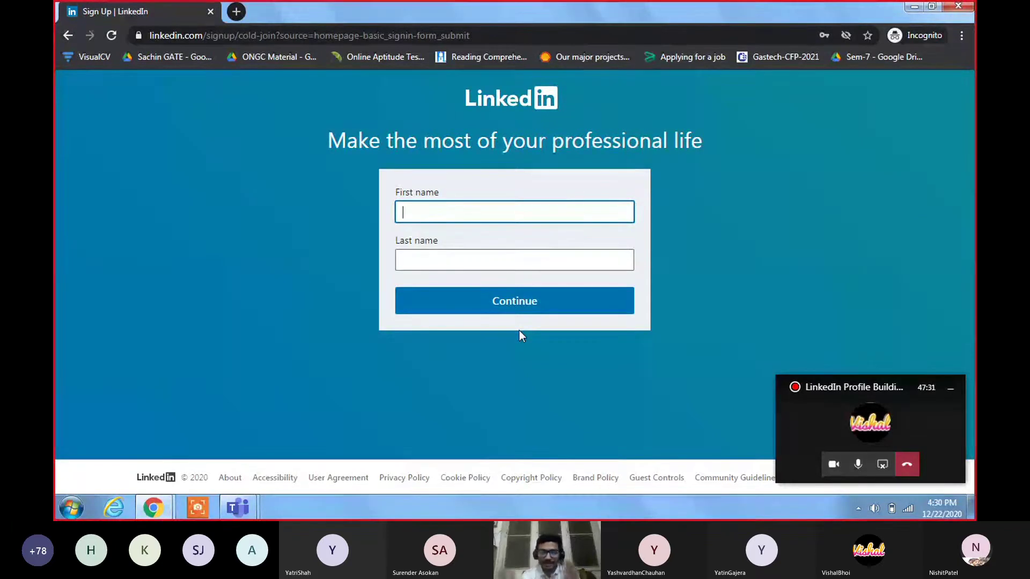
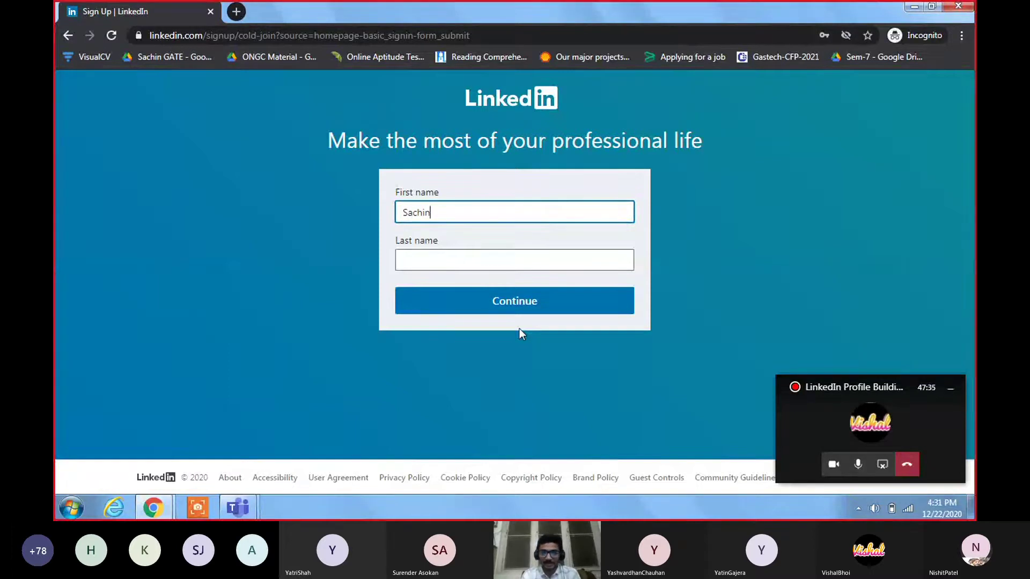
# - Enter the user's first and last name and submit them
pyautogui.click(503, 263)
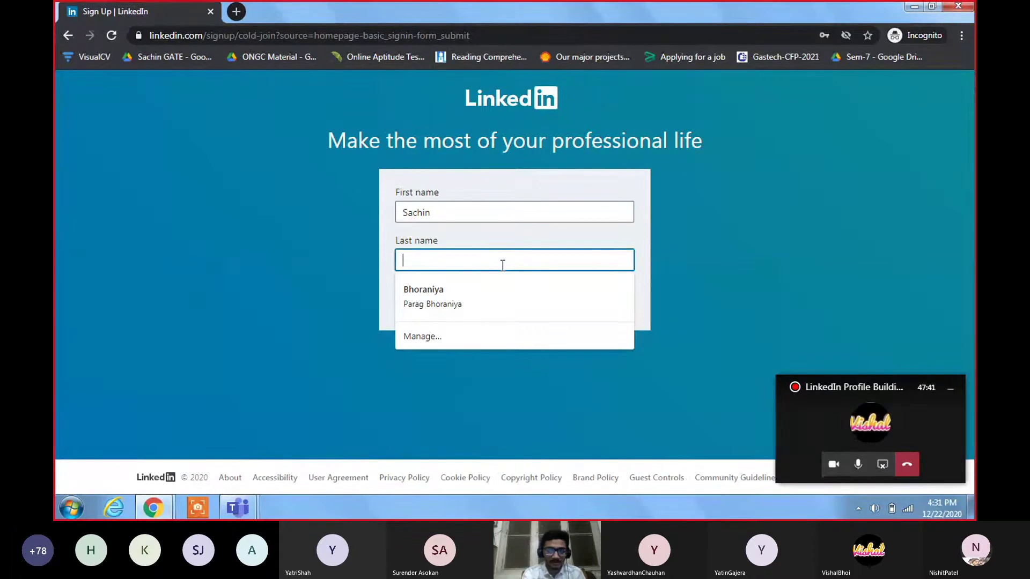
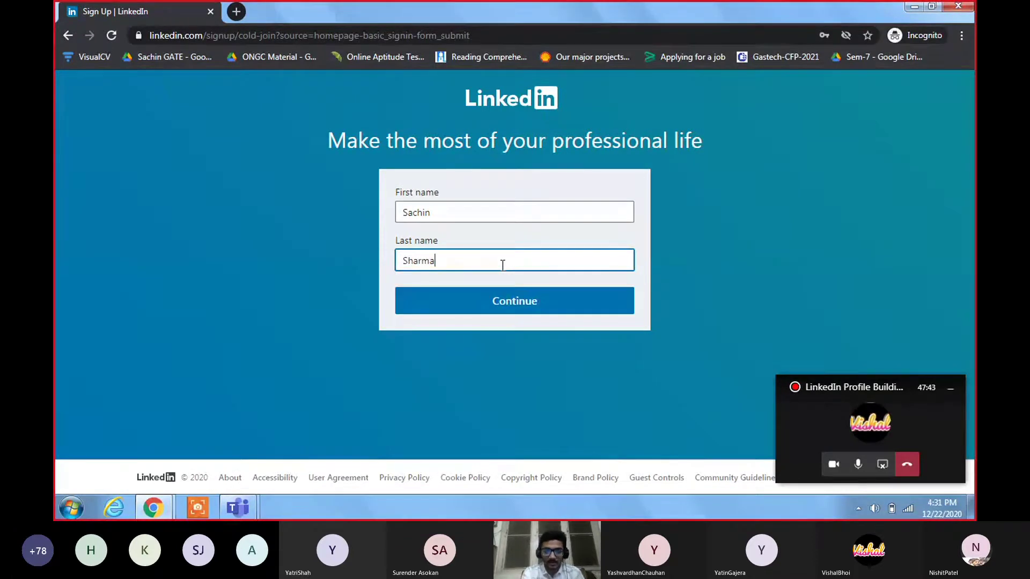
pyautogui.click(497, 301)
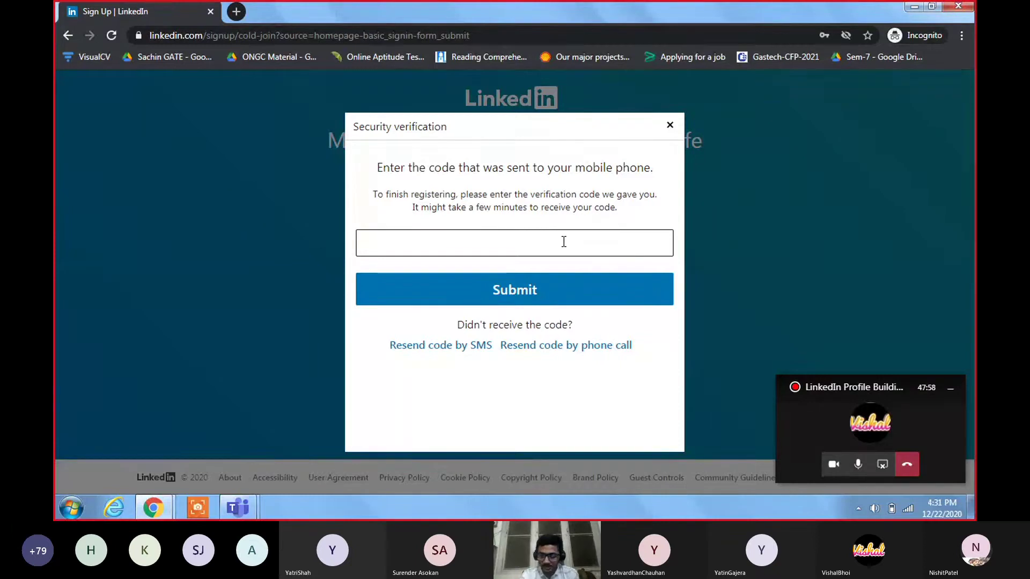
# - Enter the six-digit SMS verification code and submit it
pyautogui.click(563, 242)
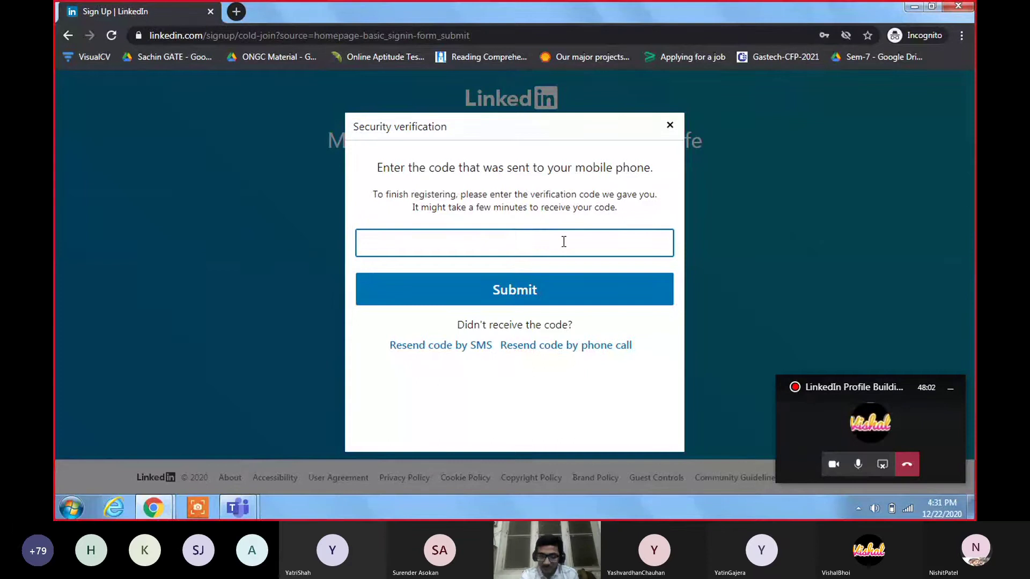
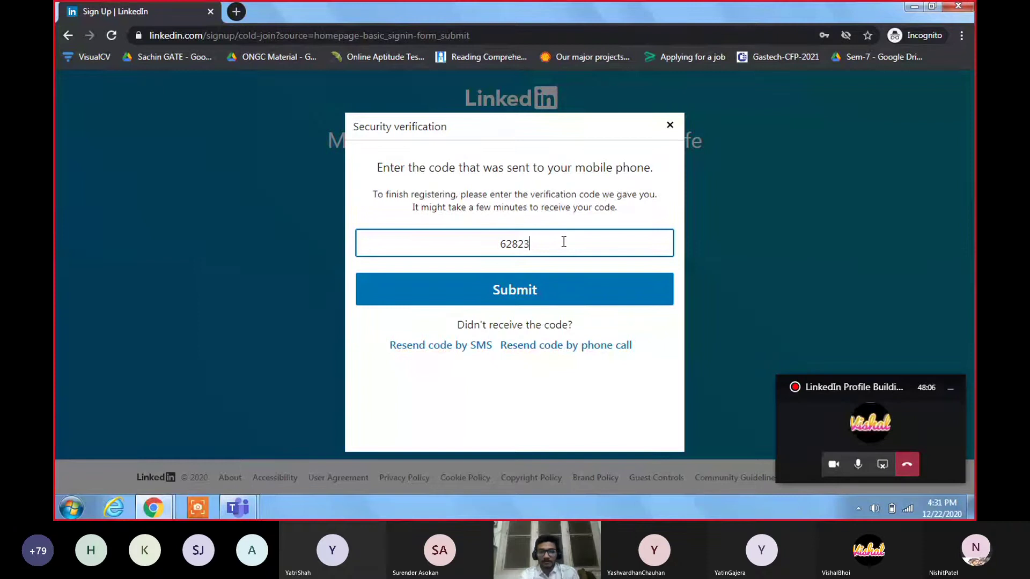
pyautogui.click(555, 293)
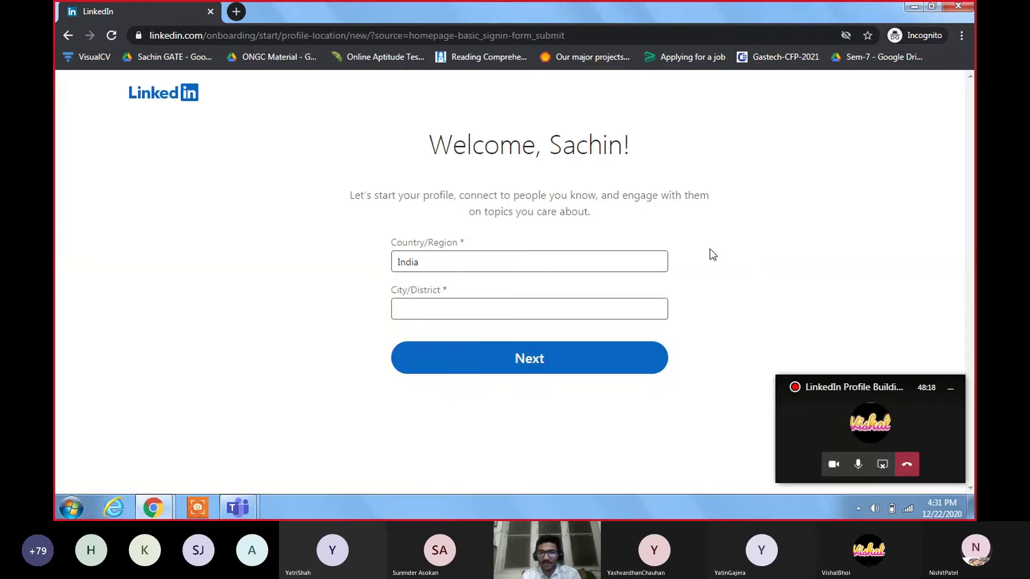
# - Set City/District to 'Mumbai, Maharashtra, India' via the 'Mumba' suggestions and continue
pyautogui.click(494, 252)
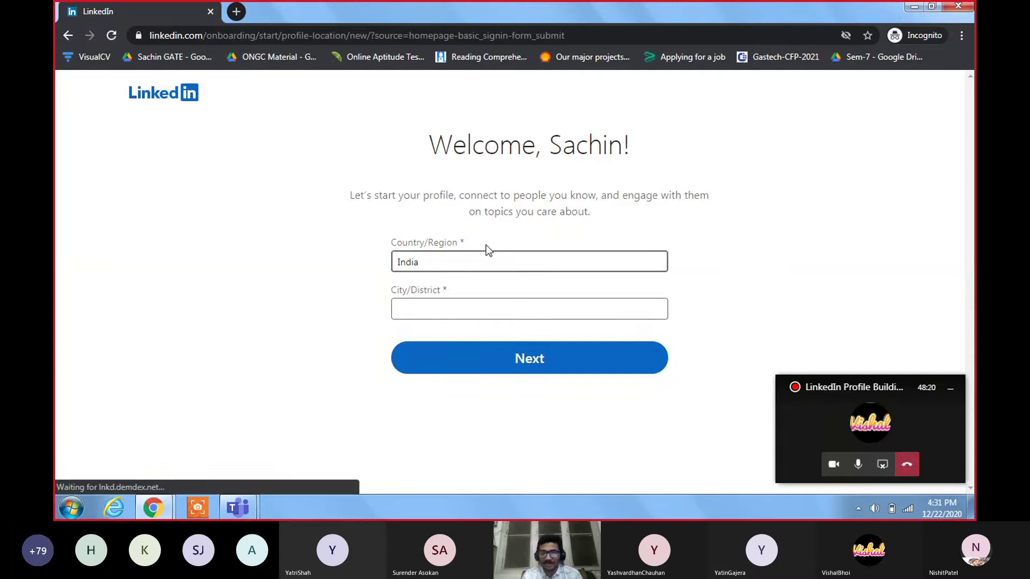
pyautogui.click(480, 305)
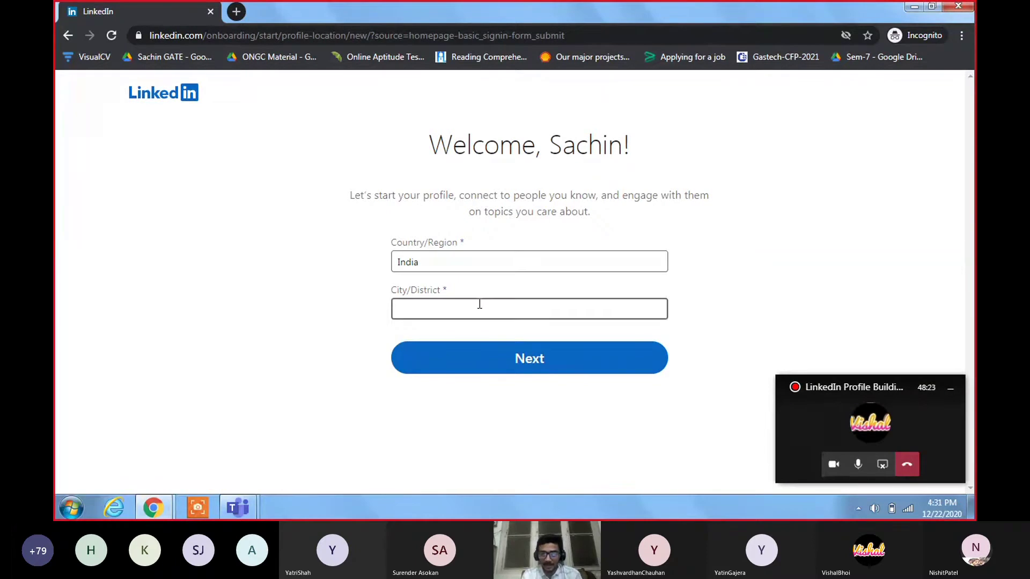
pyautogui.click(480, 304)
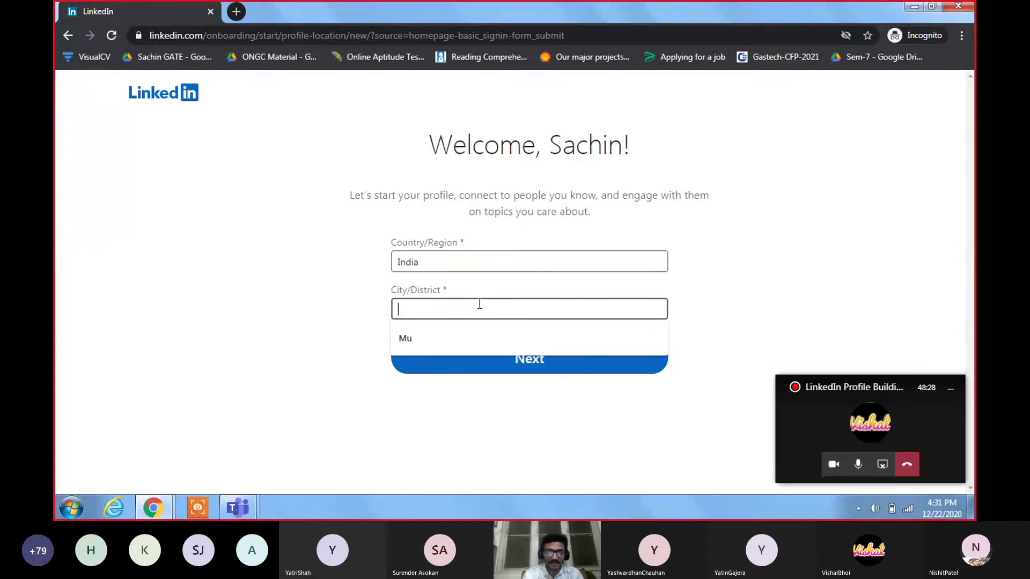
pyautogui.write('Mumba')
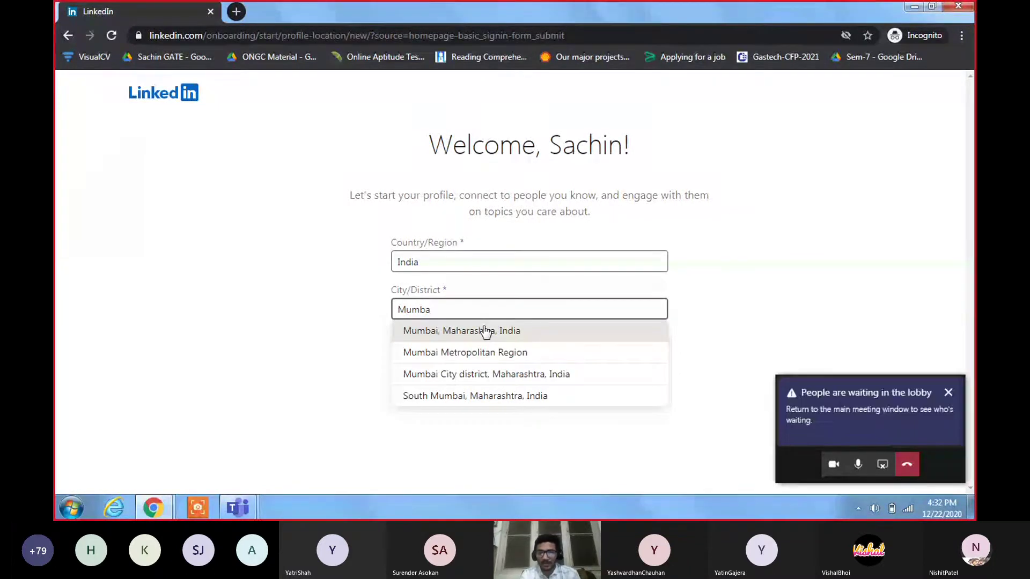
pyautogui.click(485, 331)
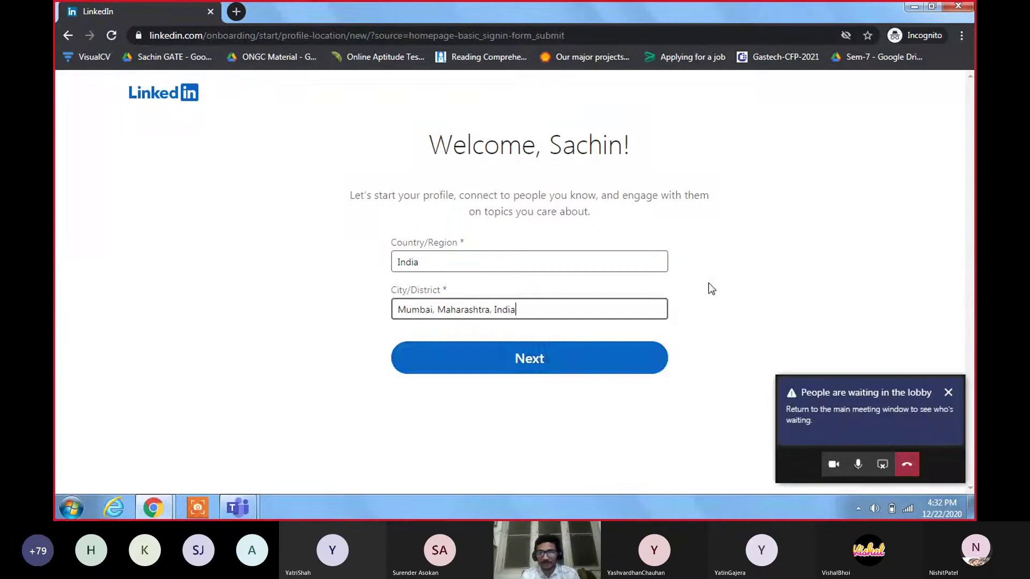
pyautogui.click(606, 361)
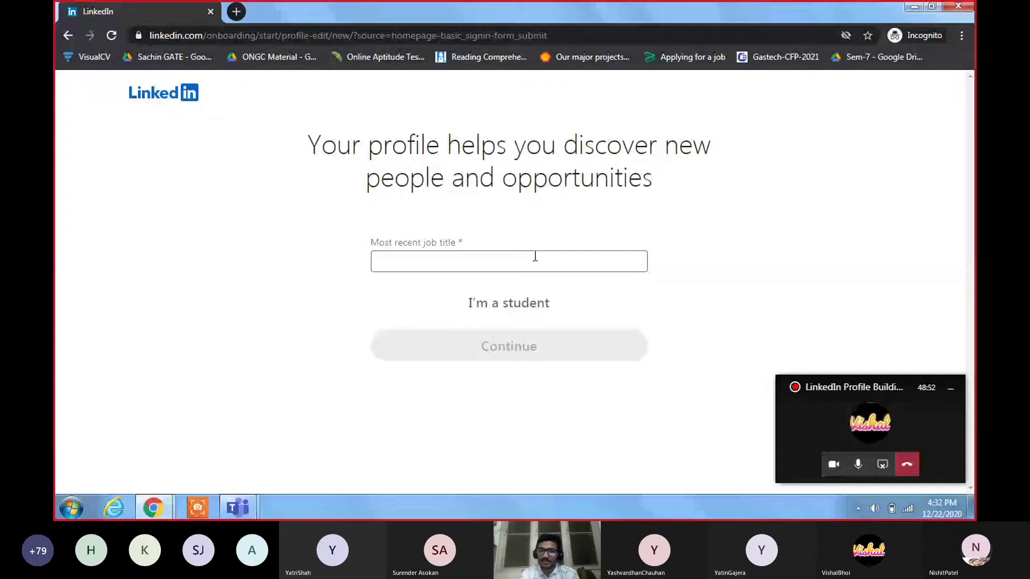
# - Switch to the student form and choose Pandit Deendayal Petroleum University, Gandhi Nagar as school
pyautogui.click(515, 257)
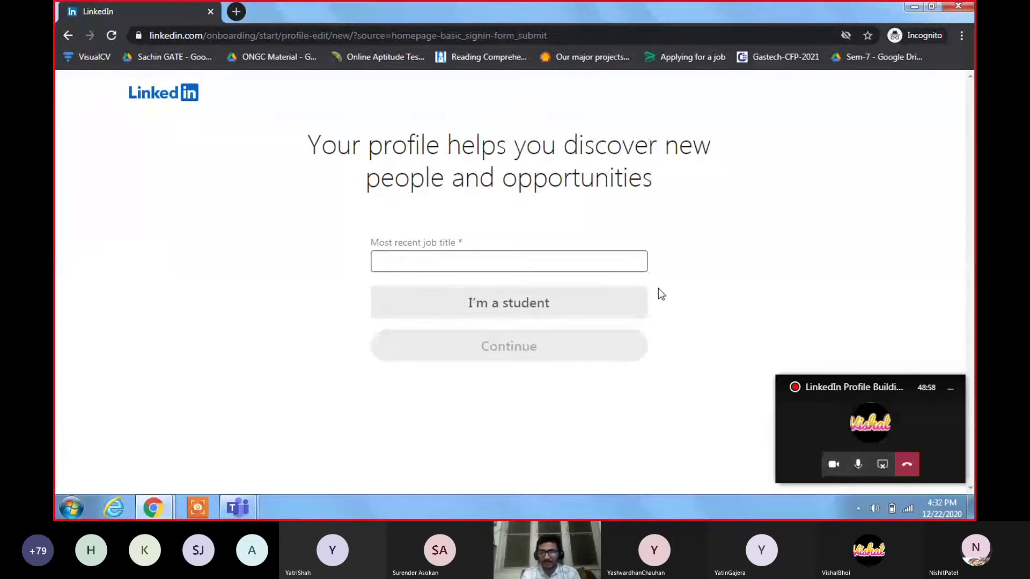
pyautogui.click(641, 302)
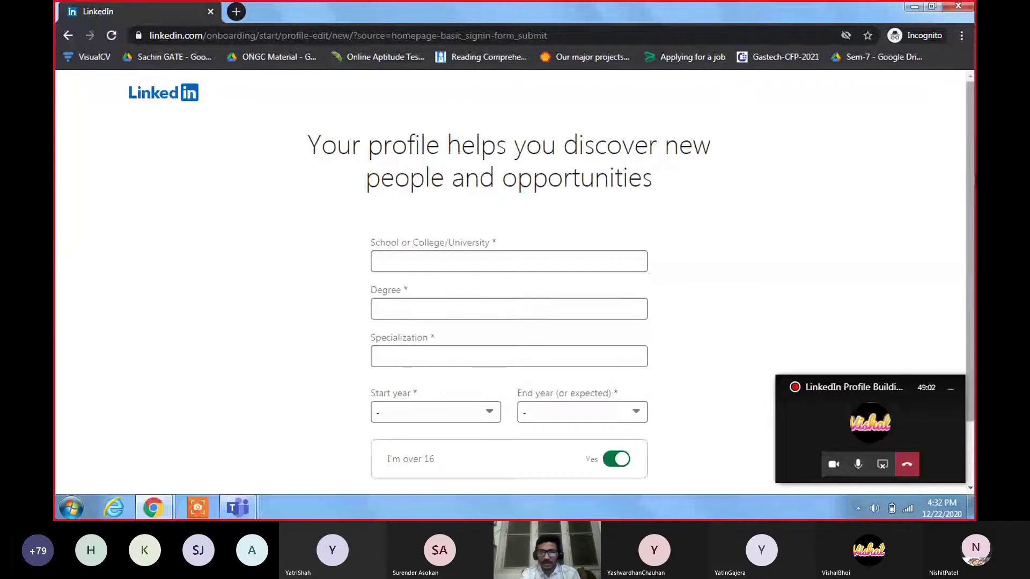
pyautogui.scroll(-1, 490, 192)
pyautogui.click(470, 210)
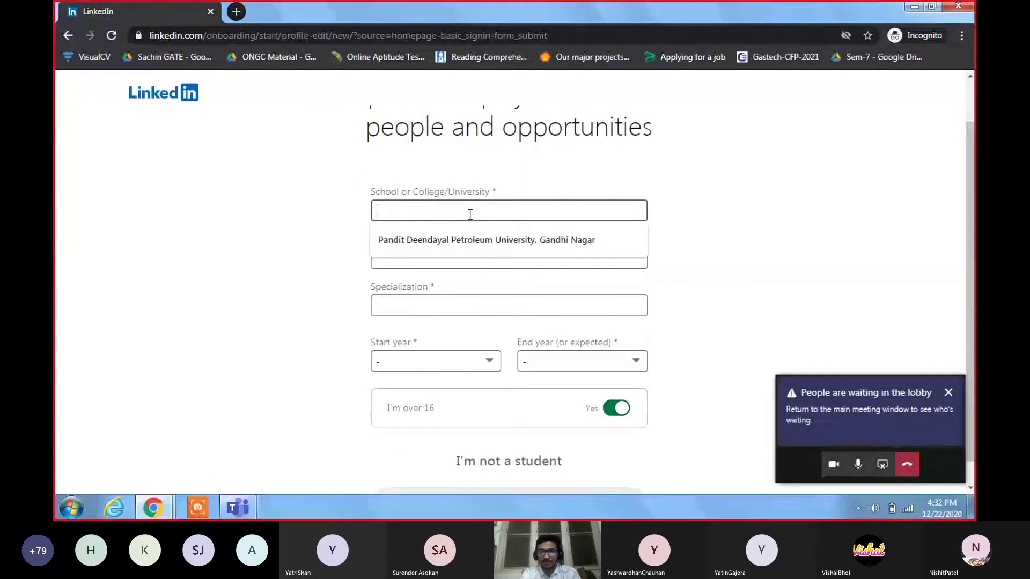
pyautogui.click(482, 241)
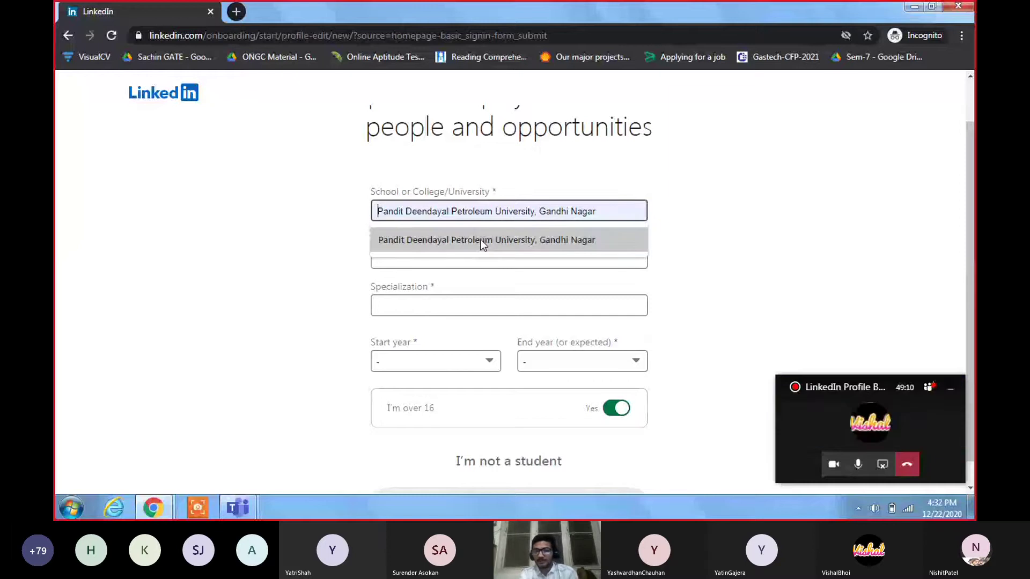
pyautogui.click(585, 217)
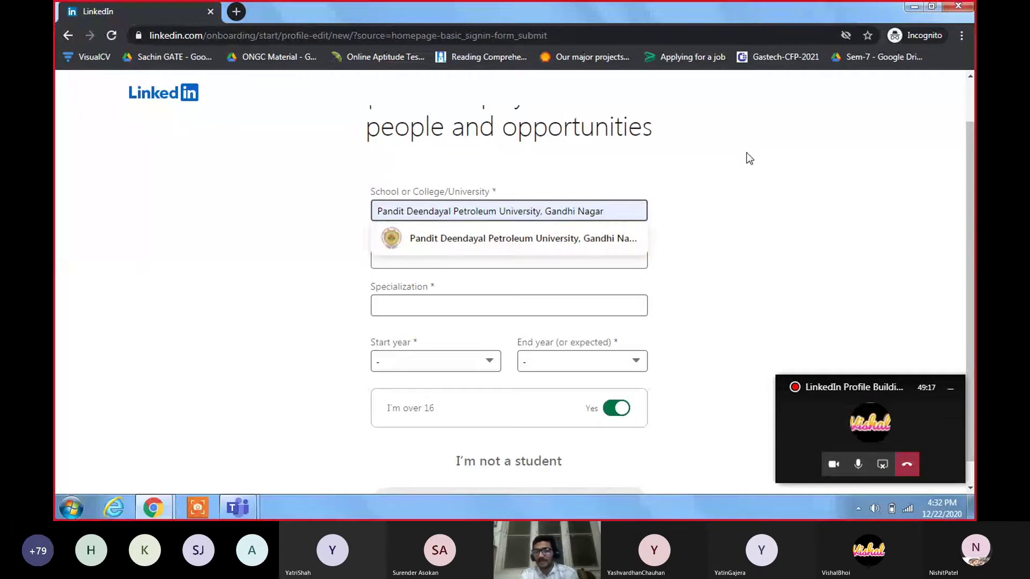
pyautogui.press('Return')
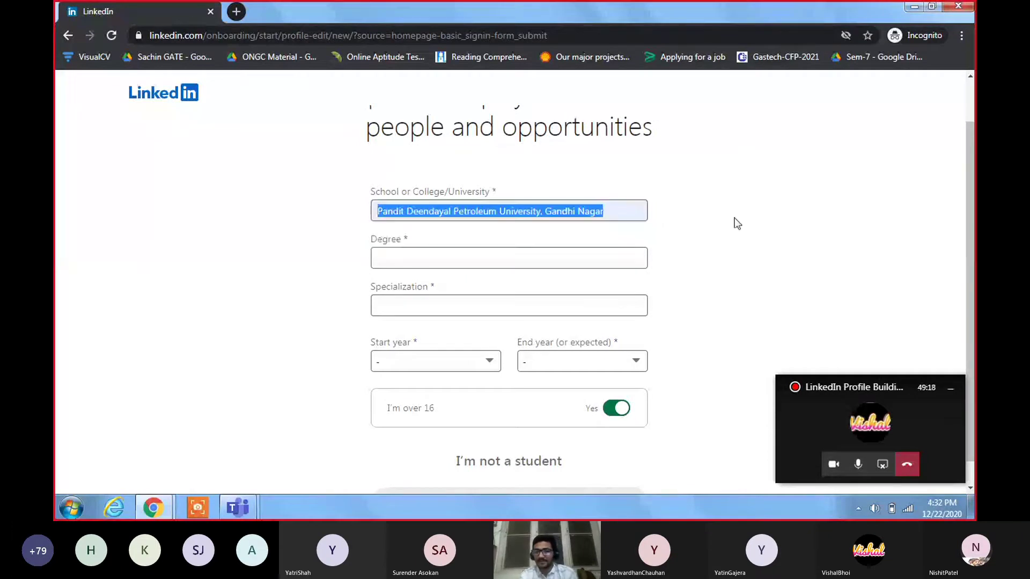
# - Set the degree to Bachelor's degree and the specialization to Petroleum Engineering
pyautogui.click(548, 263)
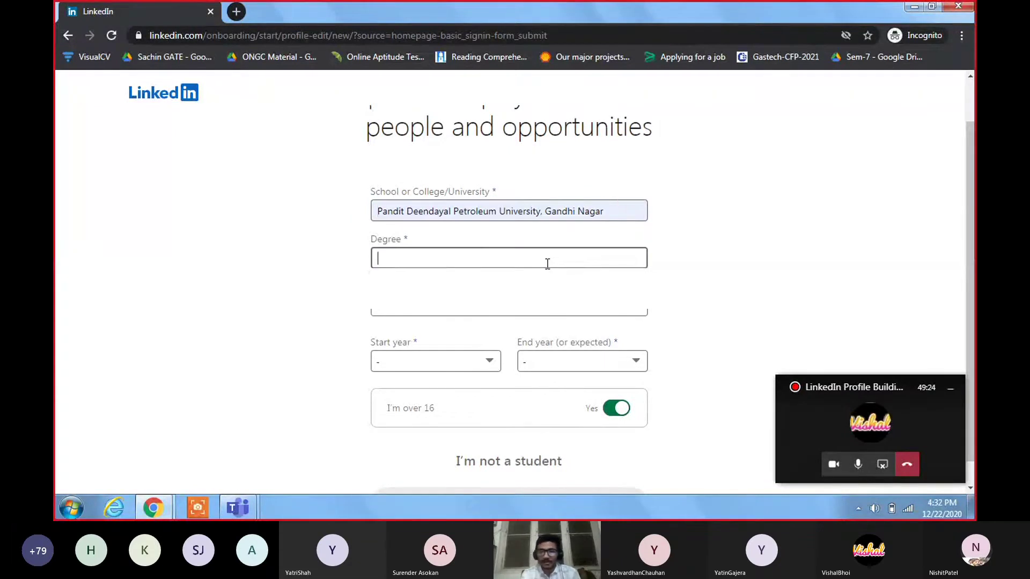
pyautogui.click(452, 287)
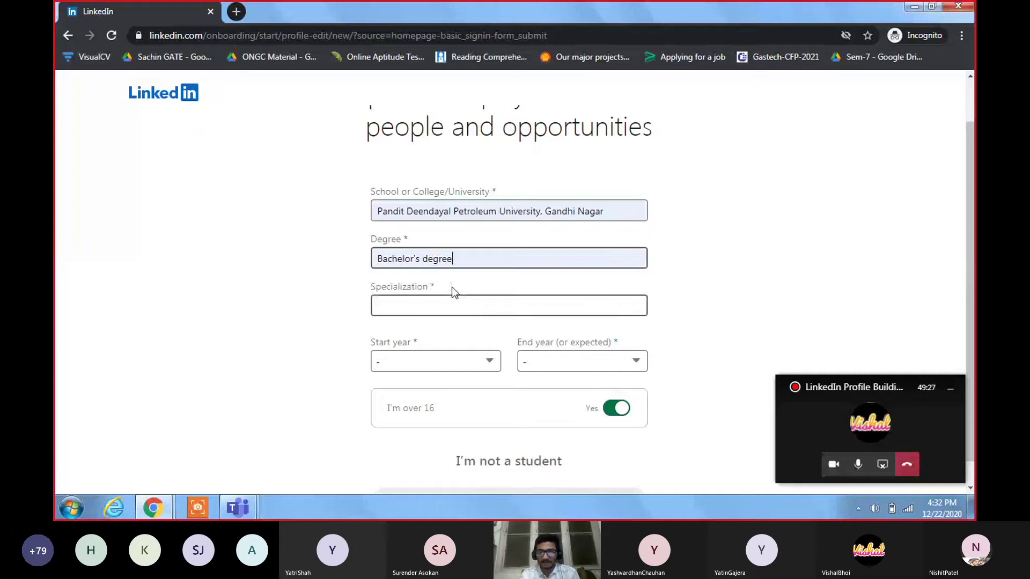
pyautogui.click(464, 306)
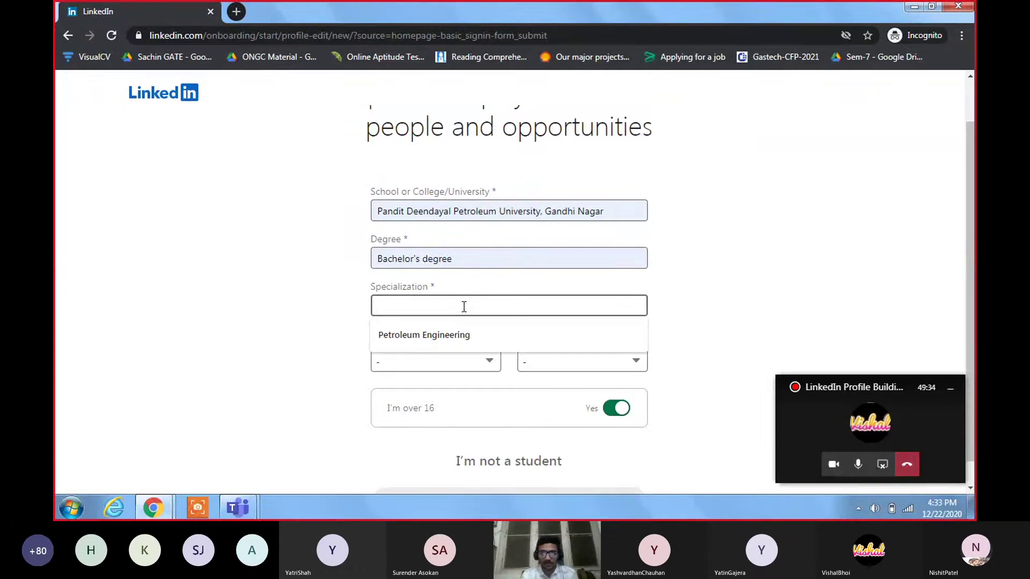
pyautogui.click(469, 327)
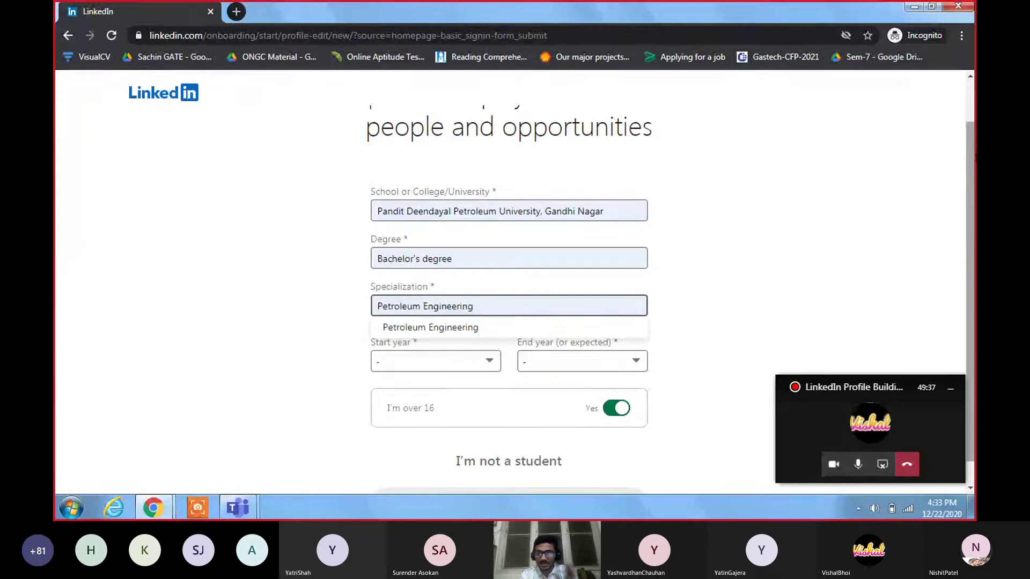
pyautogui.scroll(-1, 557, 278)
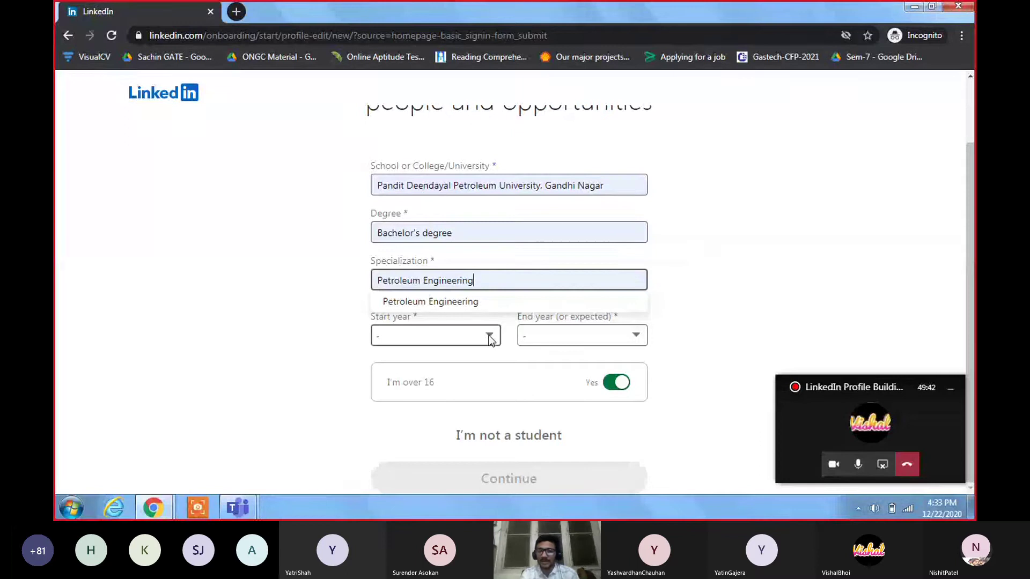
# - Choose start year 2020 and end year 2024, then submit the education details
pyautogui.click(489, 339)
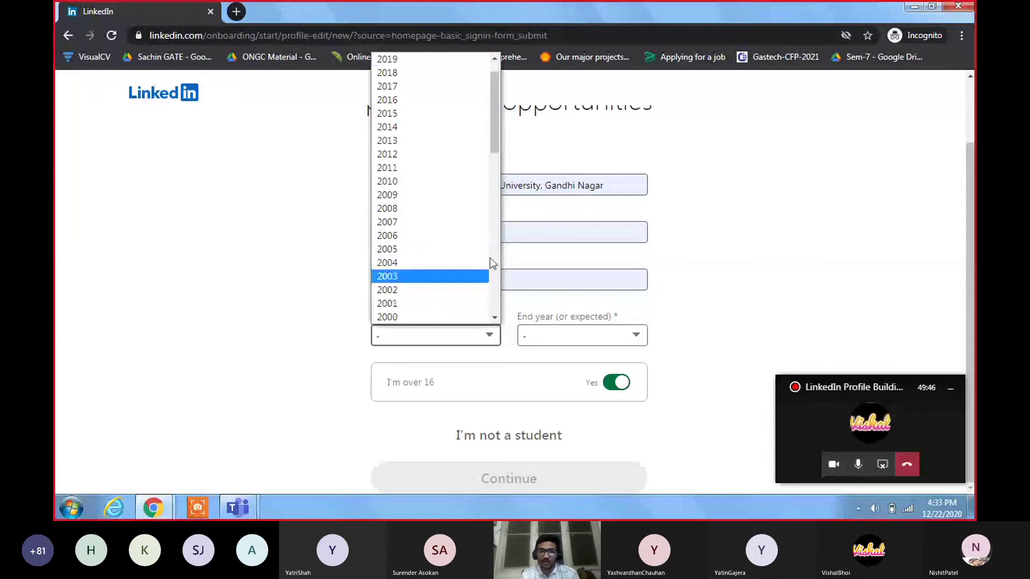
pyautogui.moveTo(494, 146); pyautogui.dragTo(494, 132)
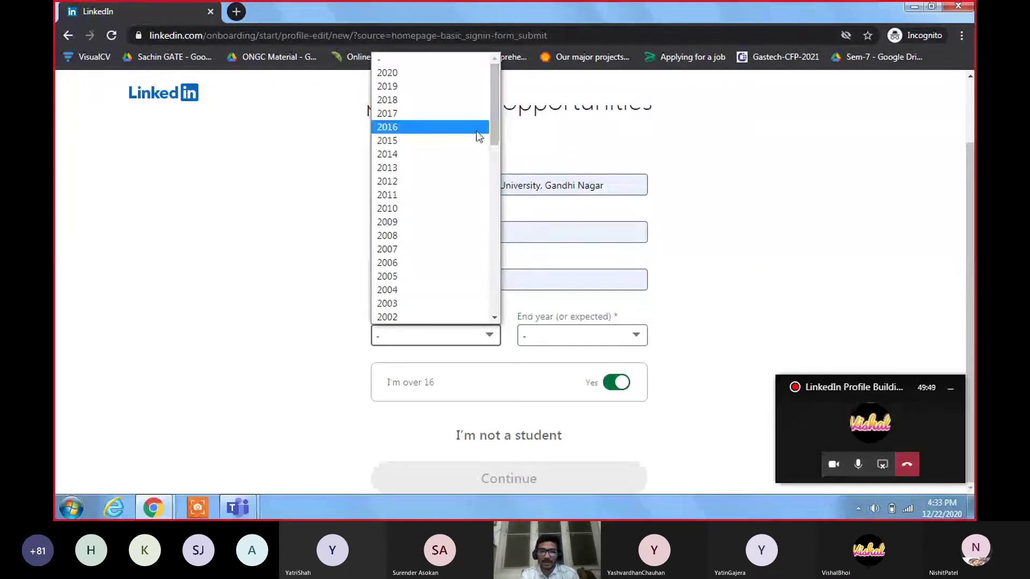
pyautogui.click(459, 78)
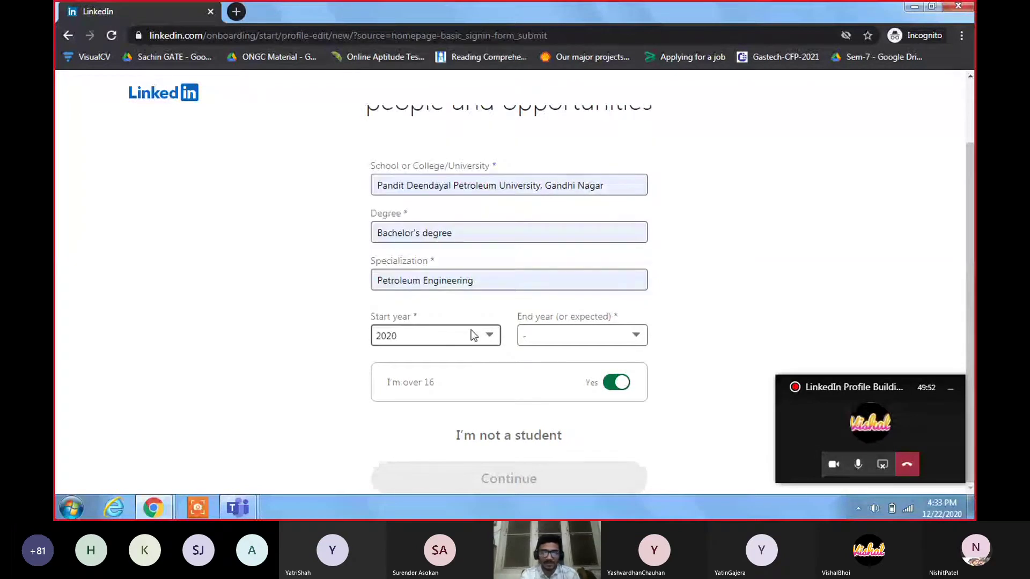
pyautogui.click(635, 337)
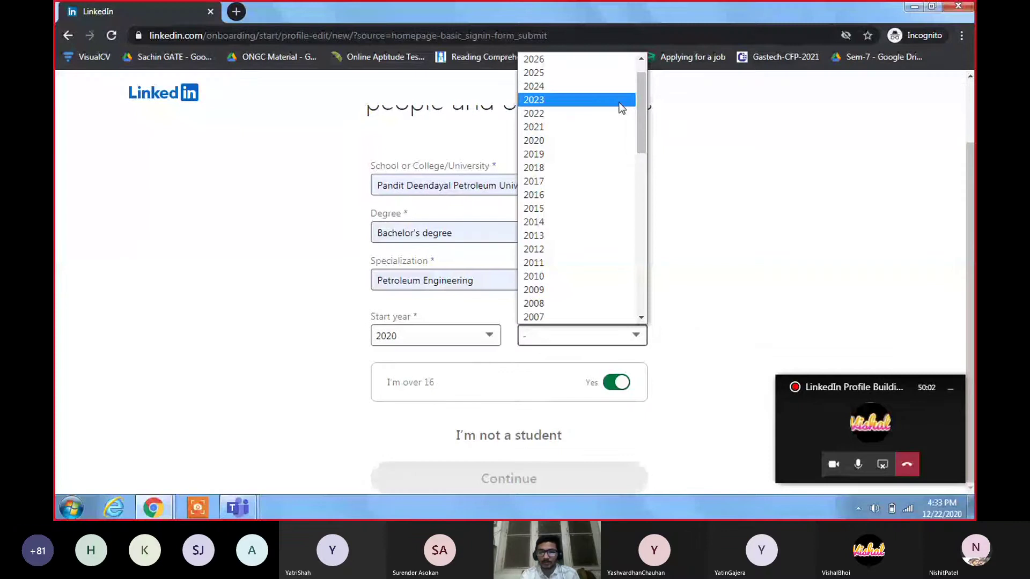
pyautogui.click(616, 86)
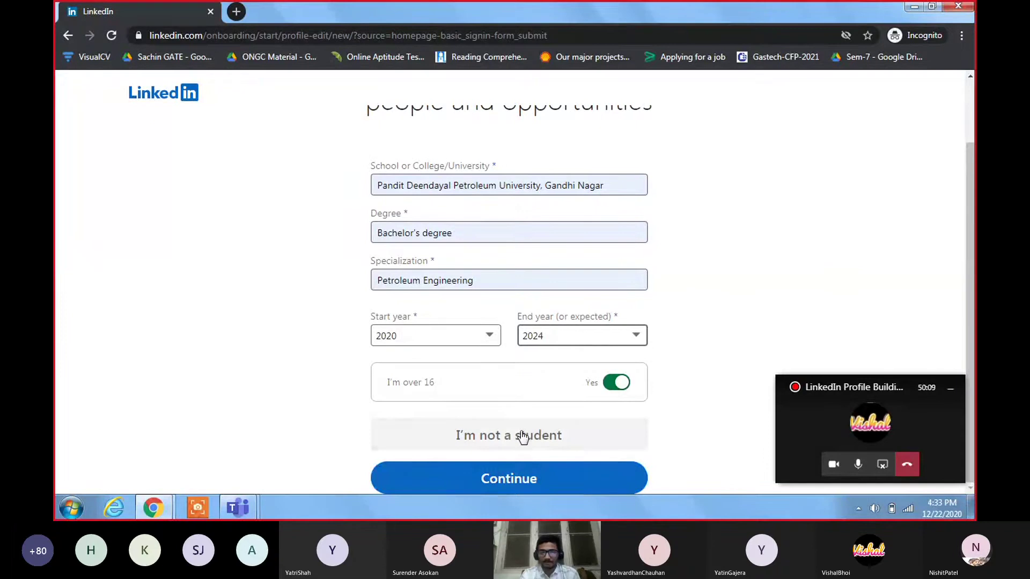
pyautogui.click(523, 490)
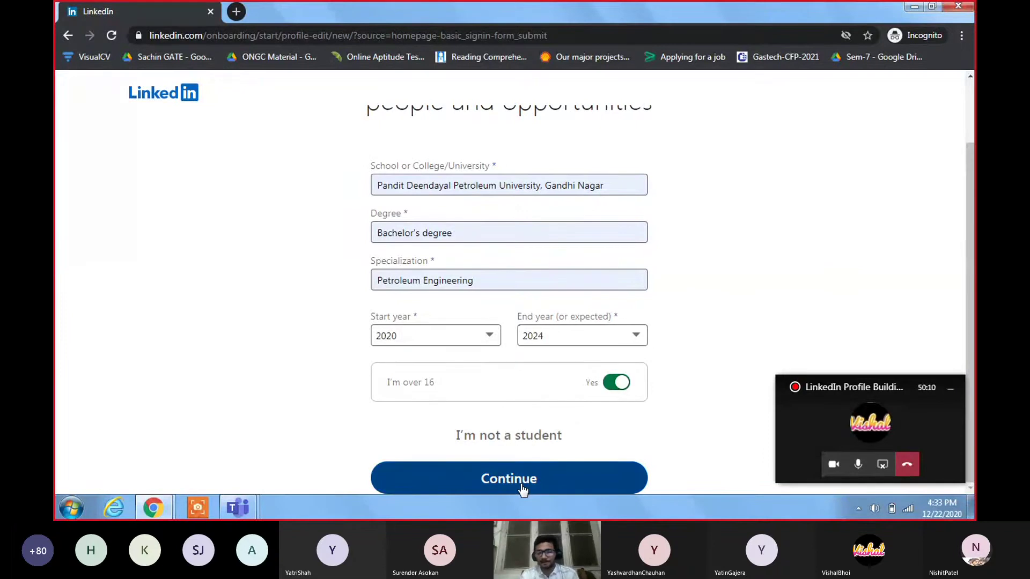
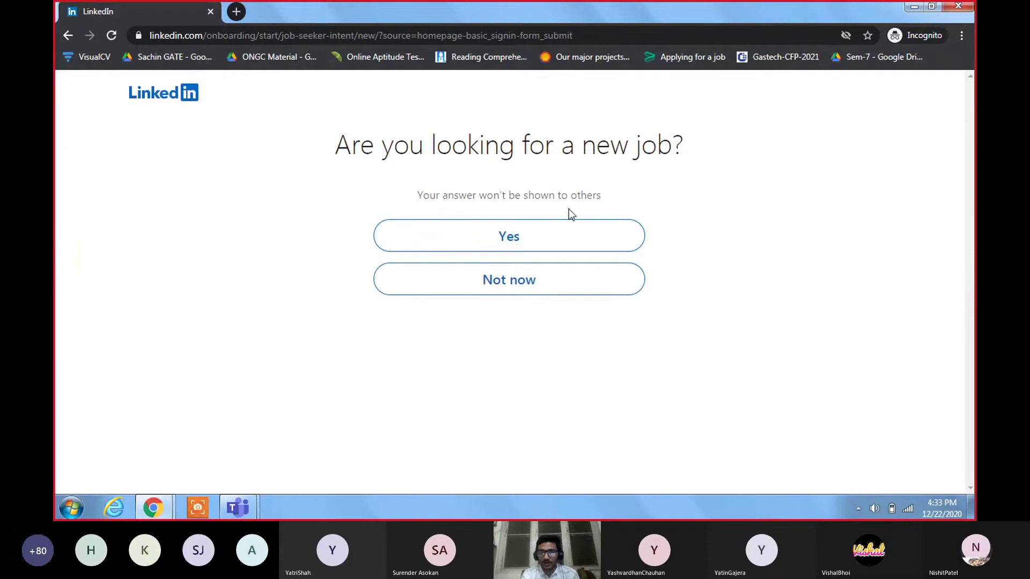
# - Answer yes to looking for a new job and skip the job search setup
pyautogui.click(552, 234)
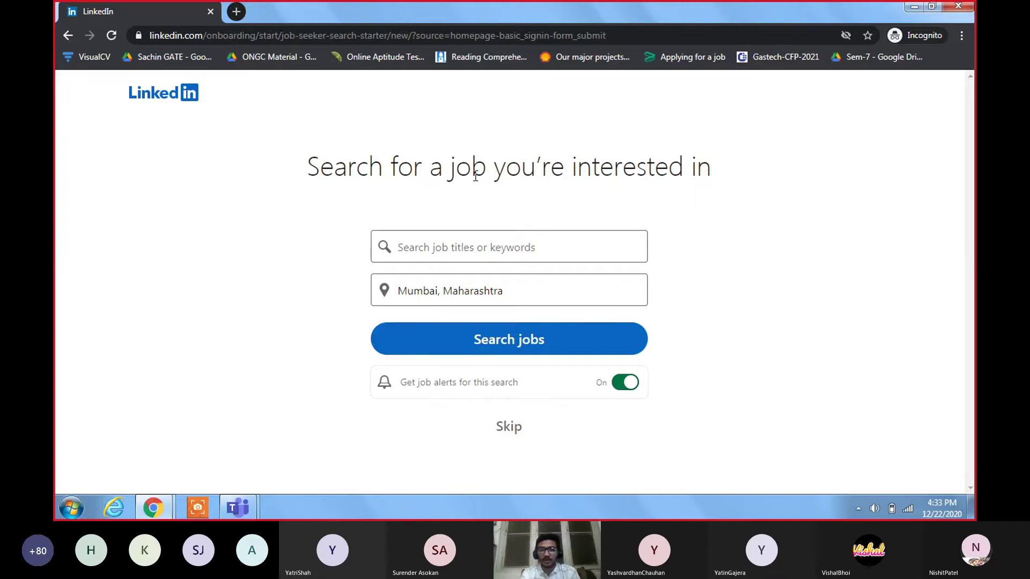
pyautogui.click(505, 430)
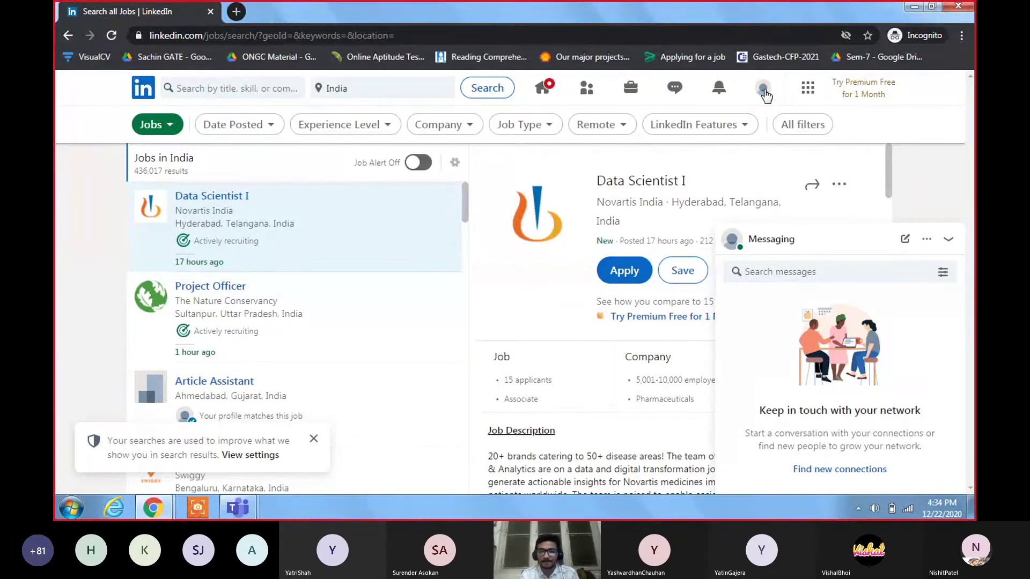
# - Go to your own profile from the Me menu, minimize Messaging and dismiss the privacy notice
pyautogui.click(764, 91)
pyautogui.click(650, 130)
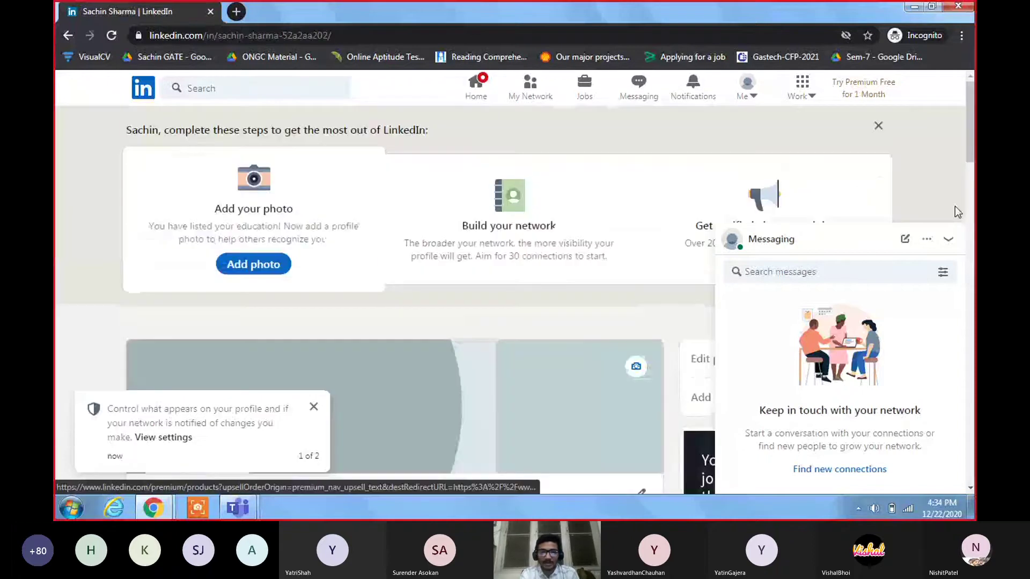
pyautogui.click(948, 239)
pyautogui.scroll(-8, 973, 146)
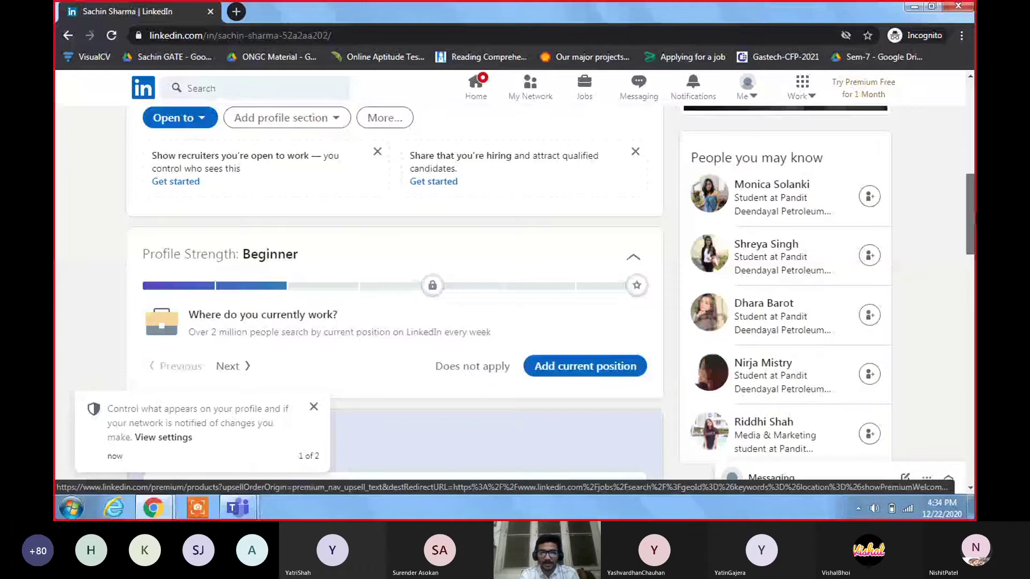
pyautogui.scroll(6, 288, 426)
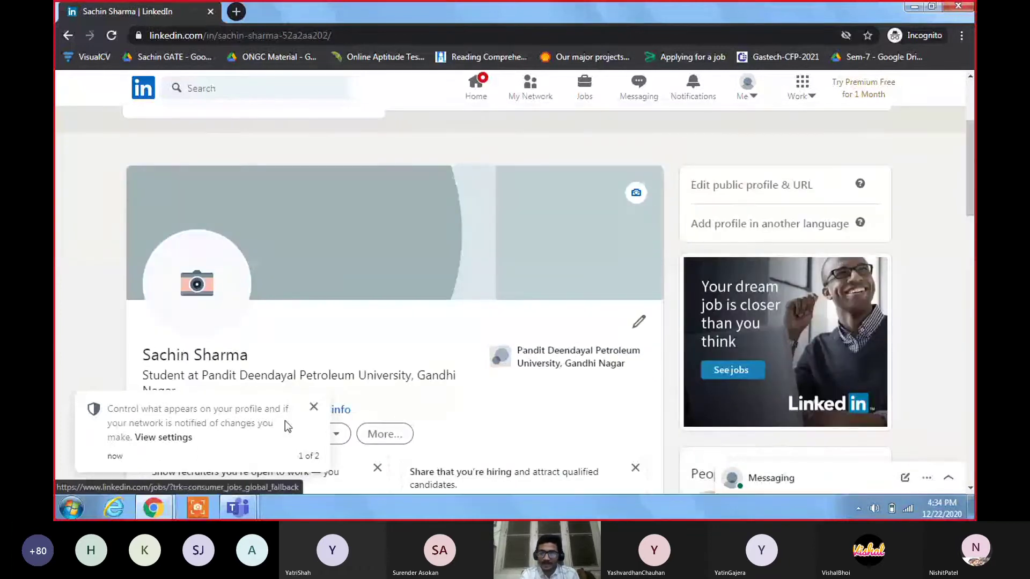
pyautogui.click(313, 407)
pyautogui.scroll(1, 973, 194)
pyautogui.scroll(-1, 974, 194)
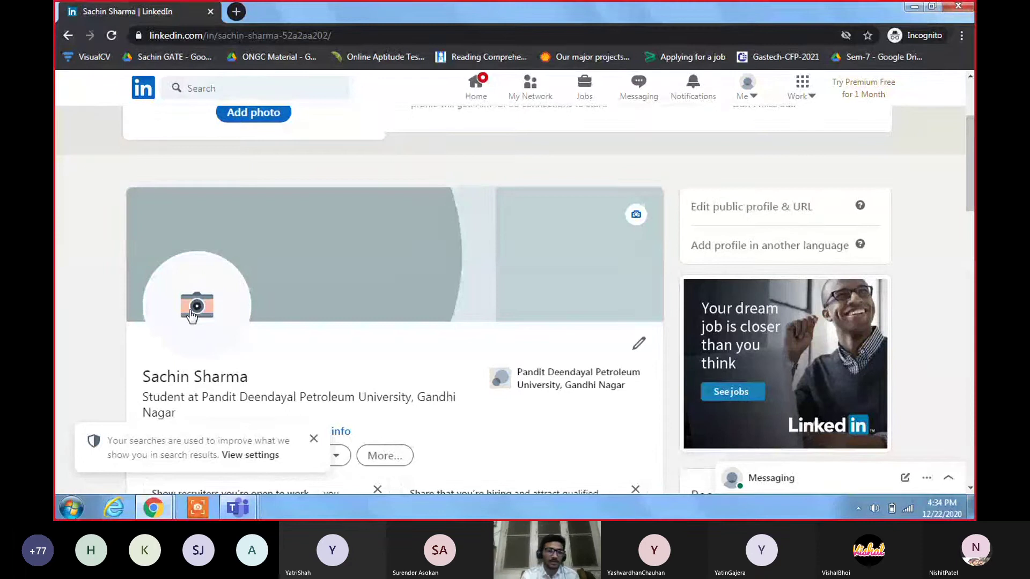
# - Upload the Business-Haircut headshot from the computer and save it as the profile photo
pyautogui.click(194, 314)
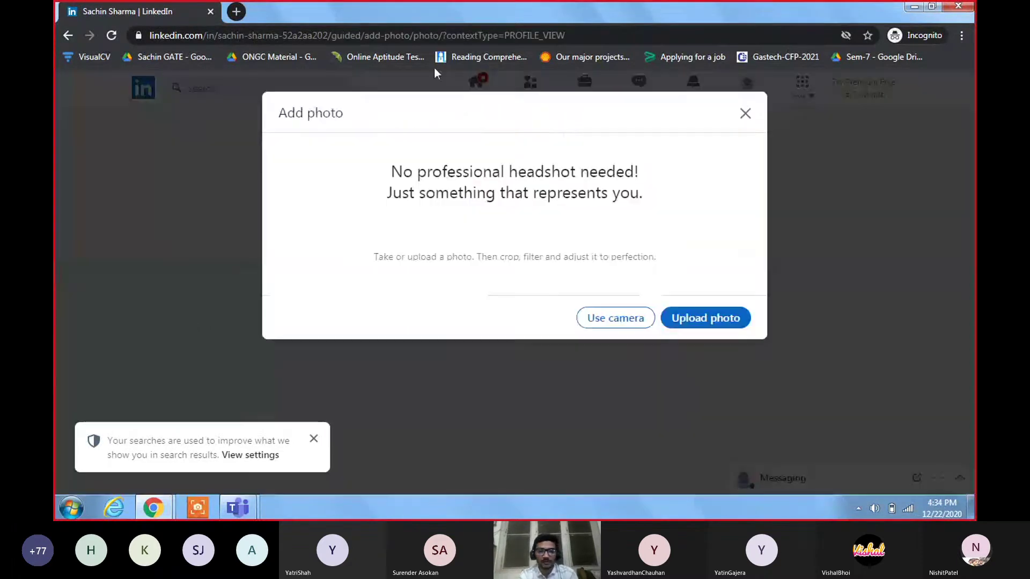
pyautogui.click(702, 390)
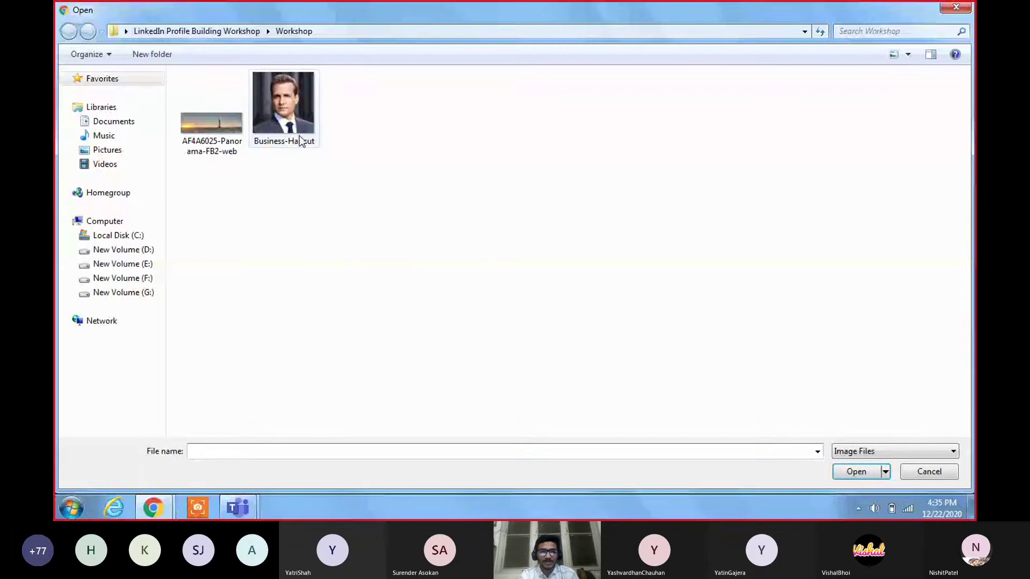
pyautogui.click(298, 134)
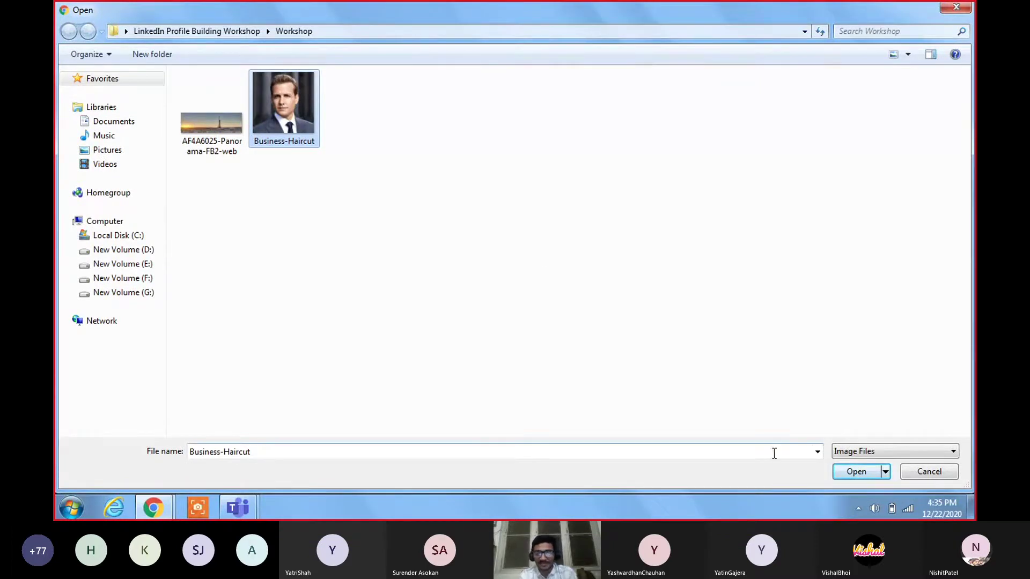
pyautogui.click(843, 472)
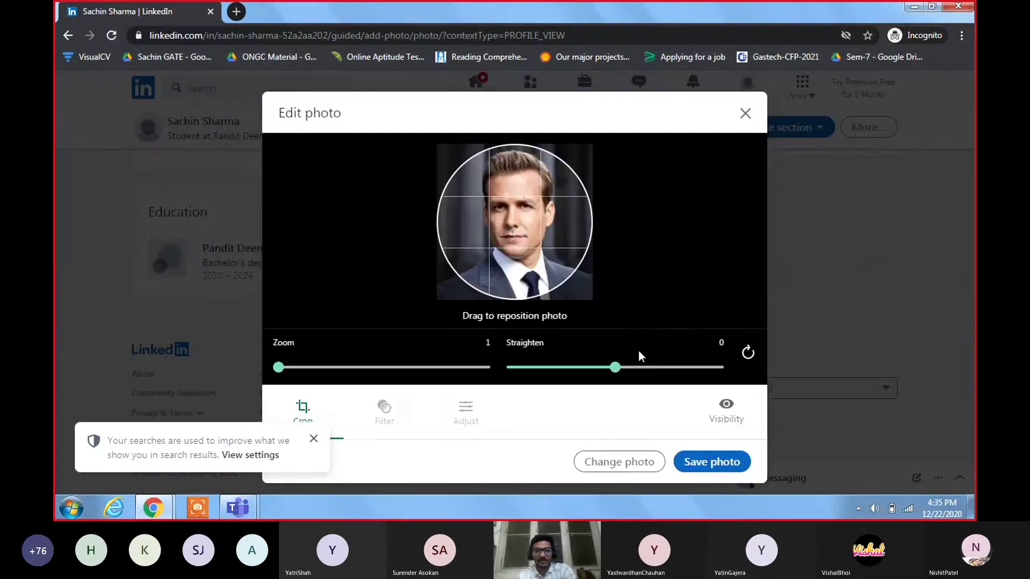
pyautogui.click(714, 467)
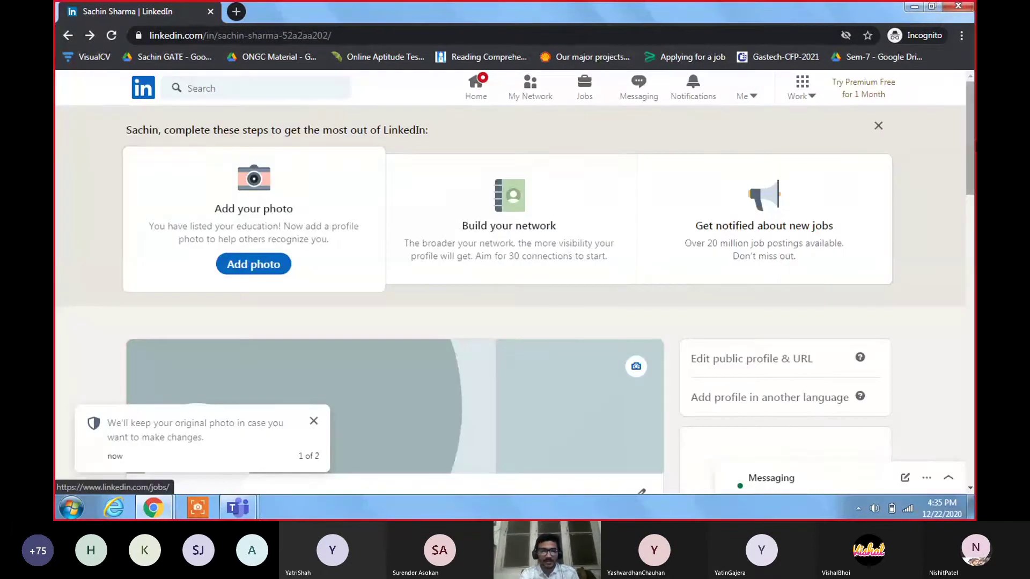
# - Close the 'We'll keep your original photo' notice on the profile card
pyautogui.scroll(-4, 975, 140)
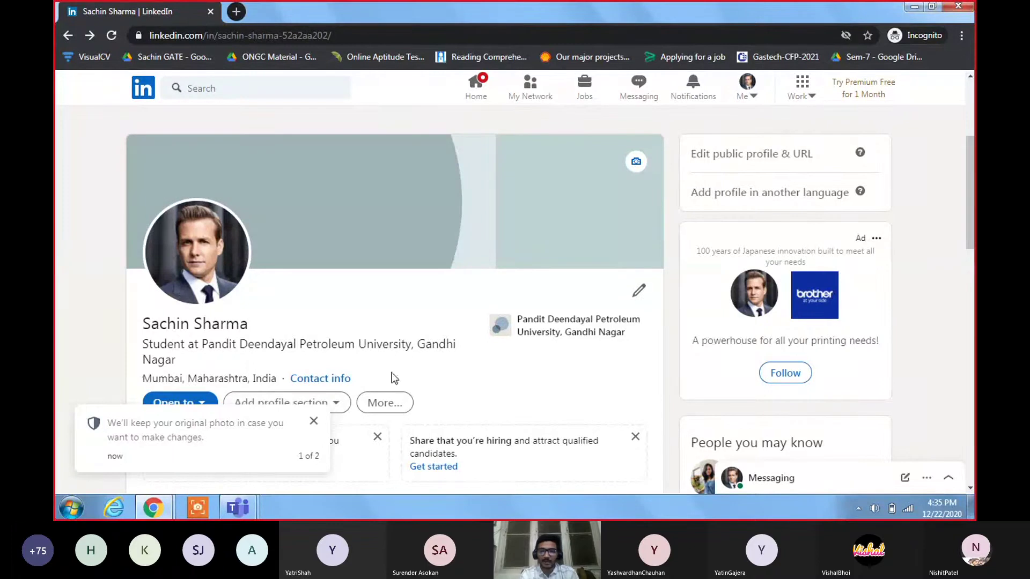
pyautogui.scroll(-1, 395, 379)
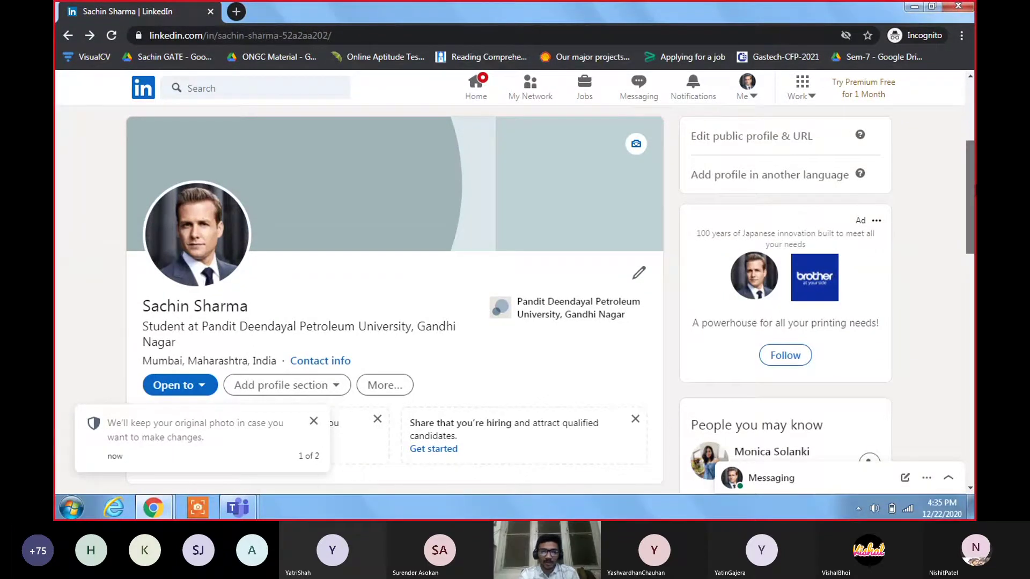
pyautogui.scroll(2, 406, 203)
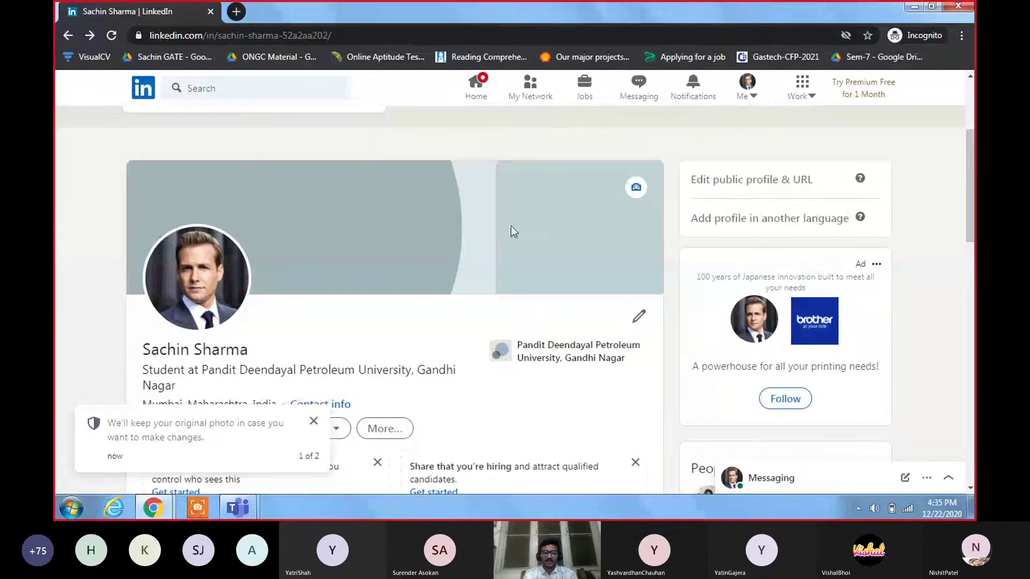
pyautogui.click(314, 421)
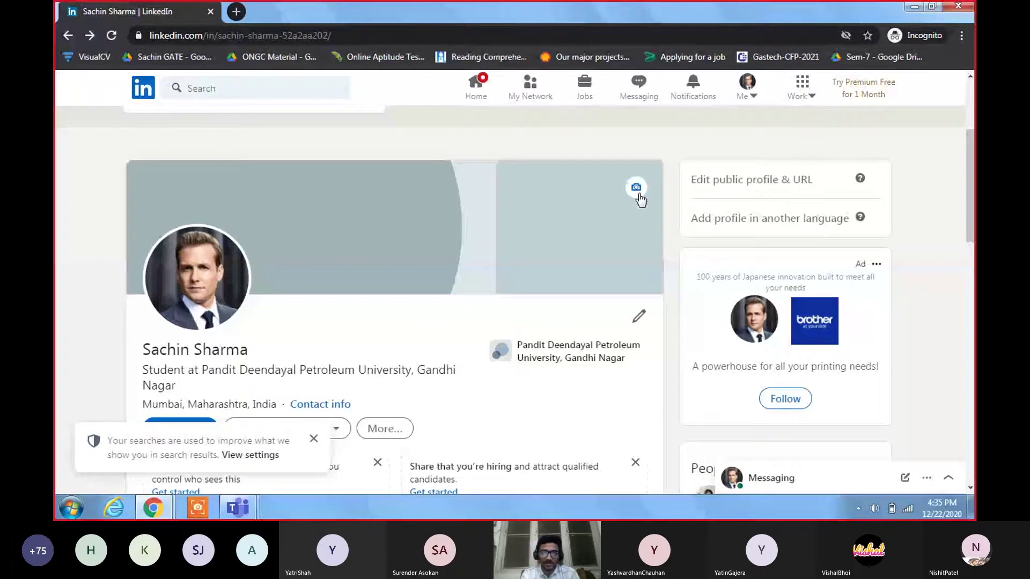
# - Upload AF4A6025-Panorama-FB2-web as the background photo and shift its framing slightly
pyautogui.click(638, 196)
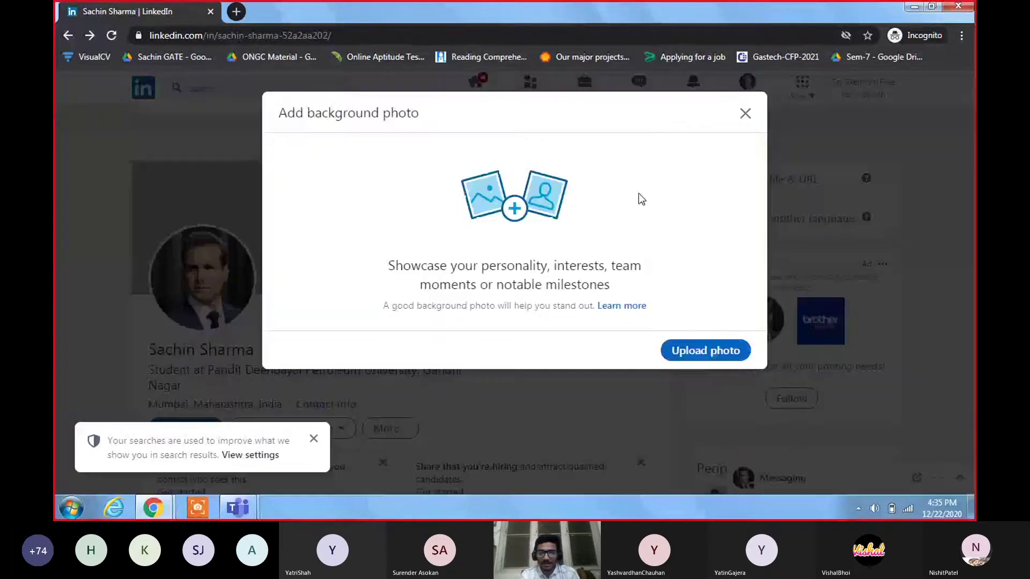
pyautogui.click(720, 360)
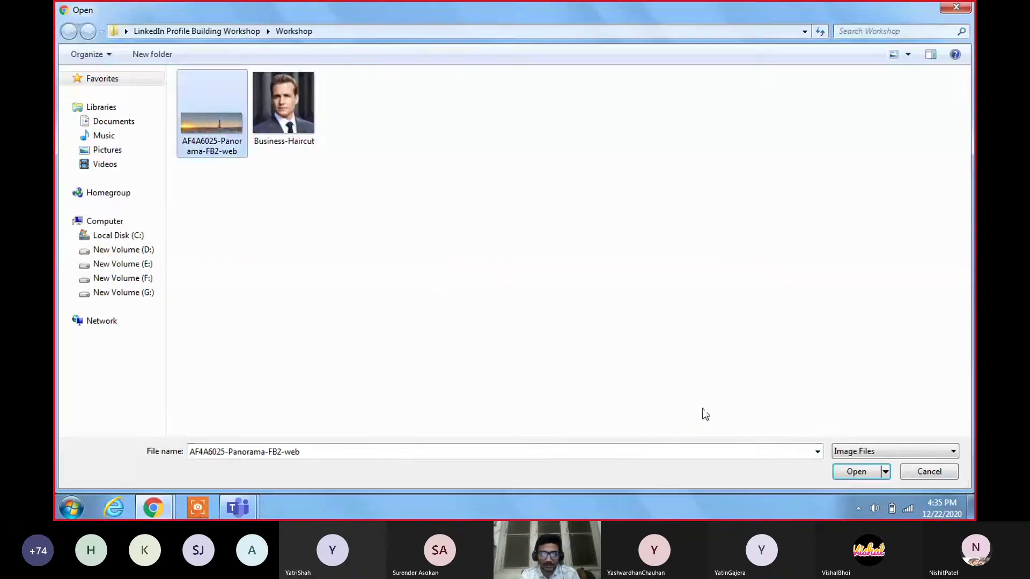
pyautogui.click(857, 472)
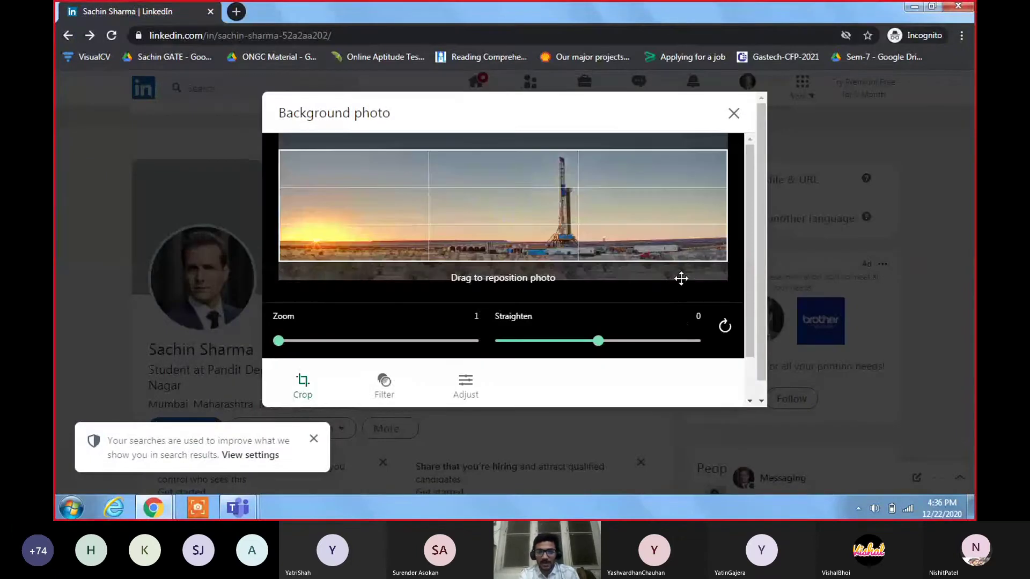
pyautogui.moveTo(614, 205)
pyautogui.mouseDown()
pyautogui.moveTo(616, 213)
pyautogui.moveTo(617, 204)
pyautogui.mouseUp()
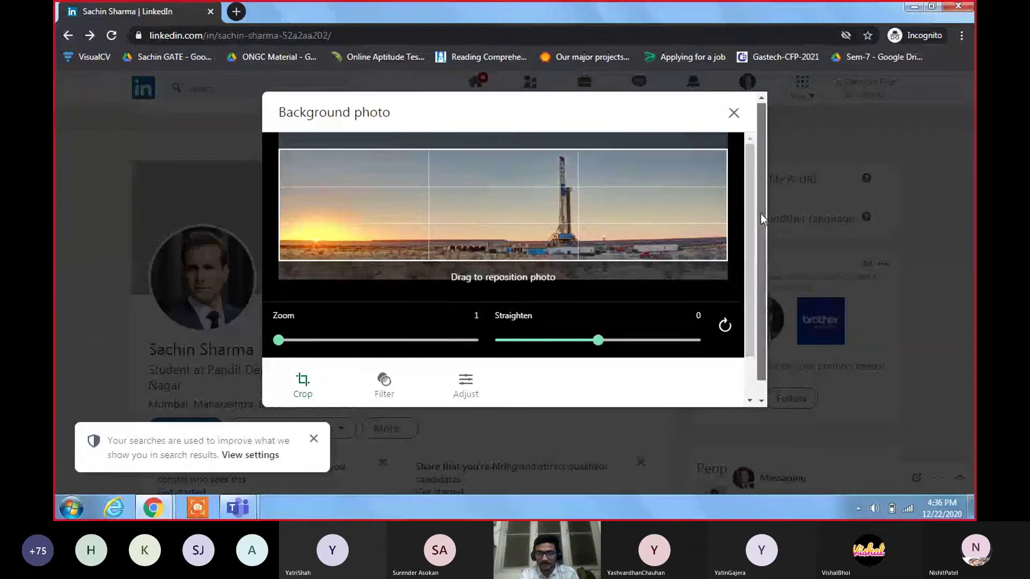
# - Close the search-improvement notification and apply the oil-rig image as the banner
pyautogui.scroll(-1, 760, 213)
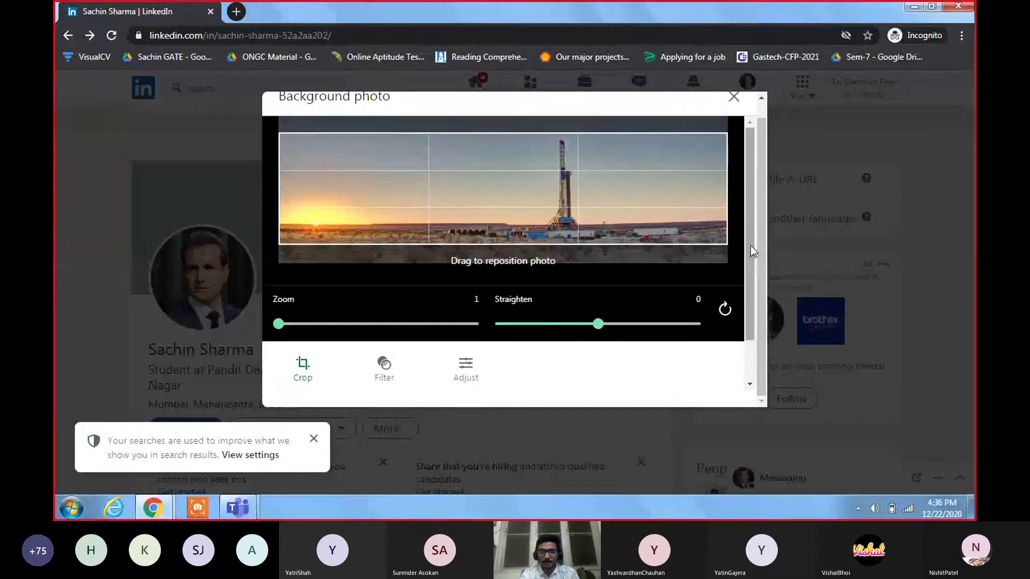
pyautogui.scroll(-1, 743, 315)
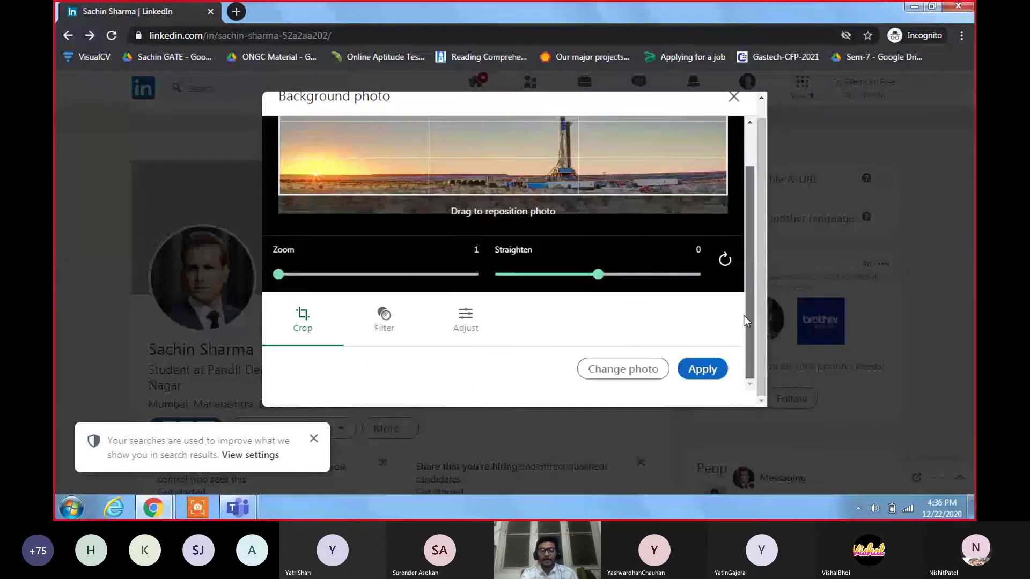
pyautogui.click(314, 439)
pyautogui.click(702, 368)
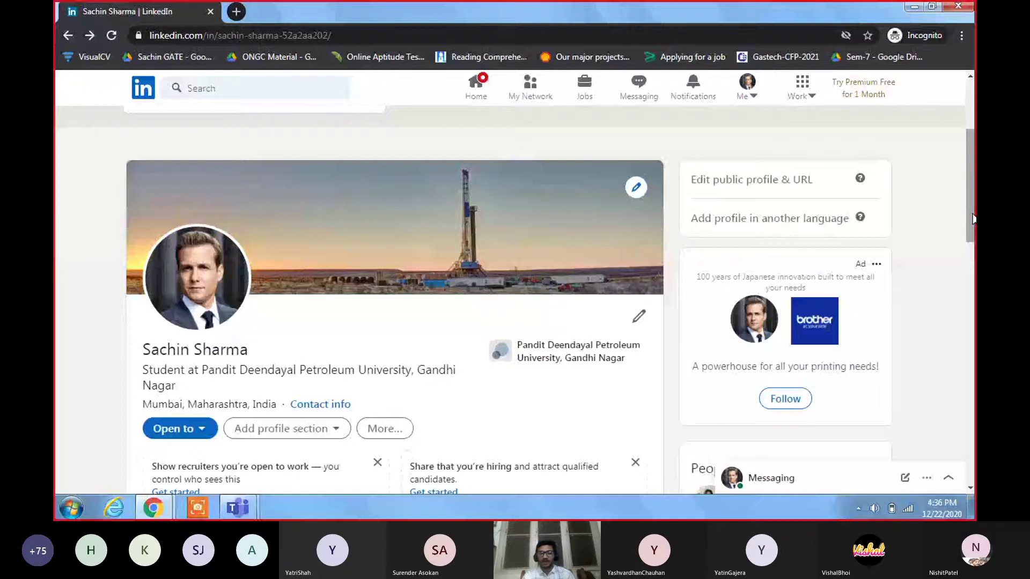
pyautogui.scroll(-1, 973, 196)
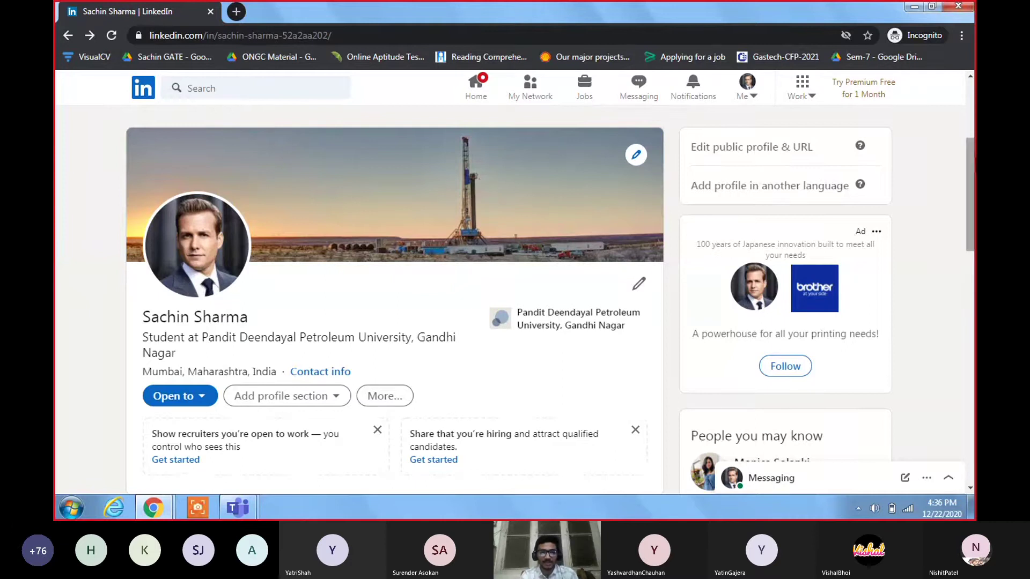
pyautogui.scroll(-1, 970, 204)
pyautogui.scroll(1, 395, 242)
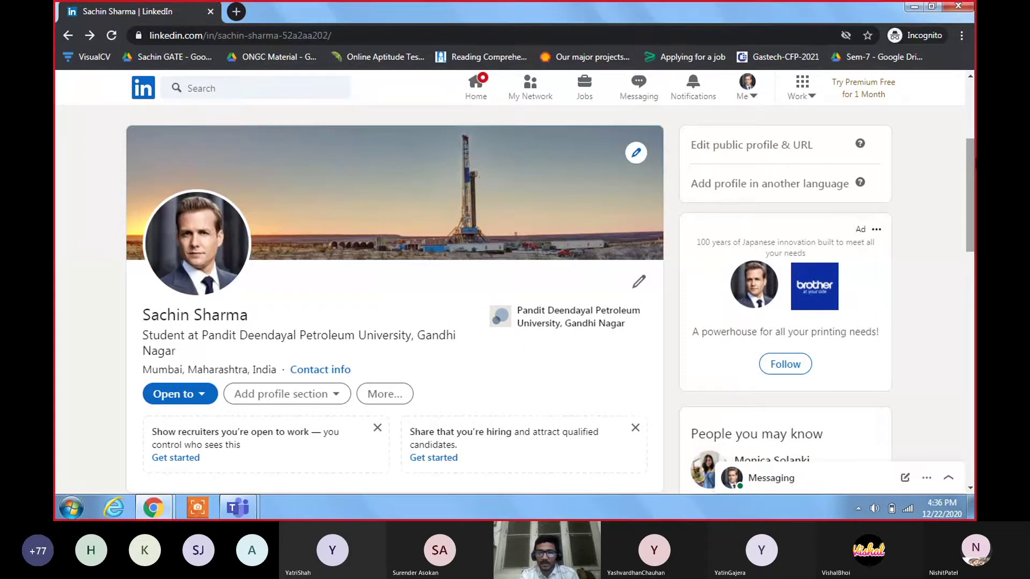
pyautogui.moveTo(973, 165); pyautogui.dragTo(943, 202)
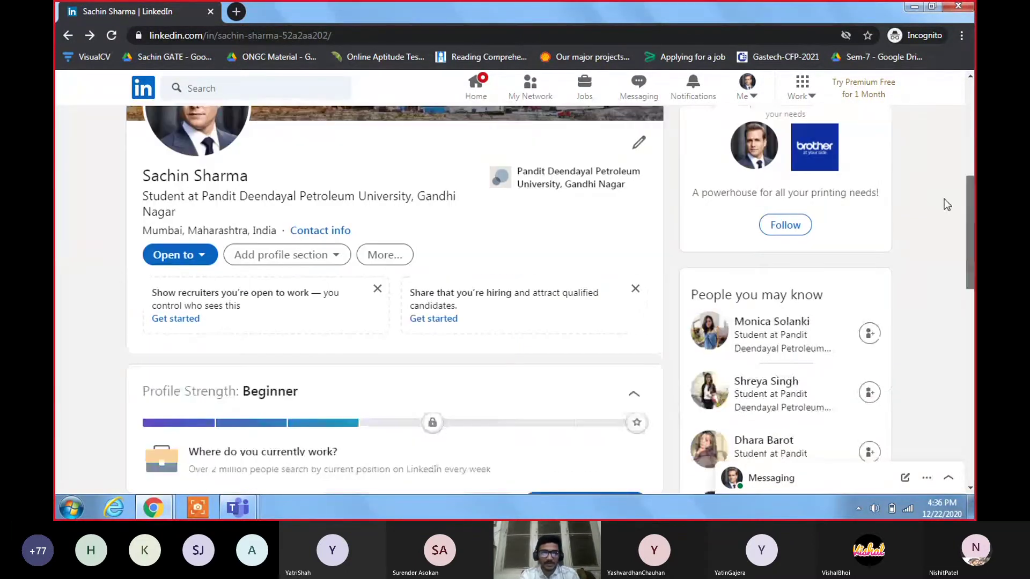
# - Under Add profile section, expand Intro and About, then choose Summary
pyautogui.click(337, 258)
pyautogui.scroll(-2, 218, 165)
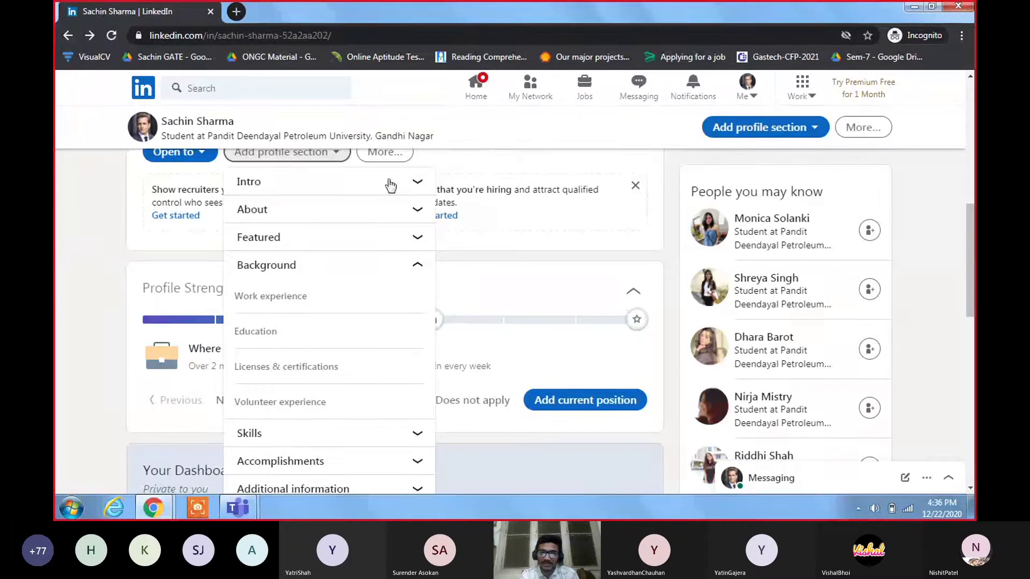
pyautogui.click(416, 183)
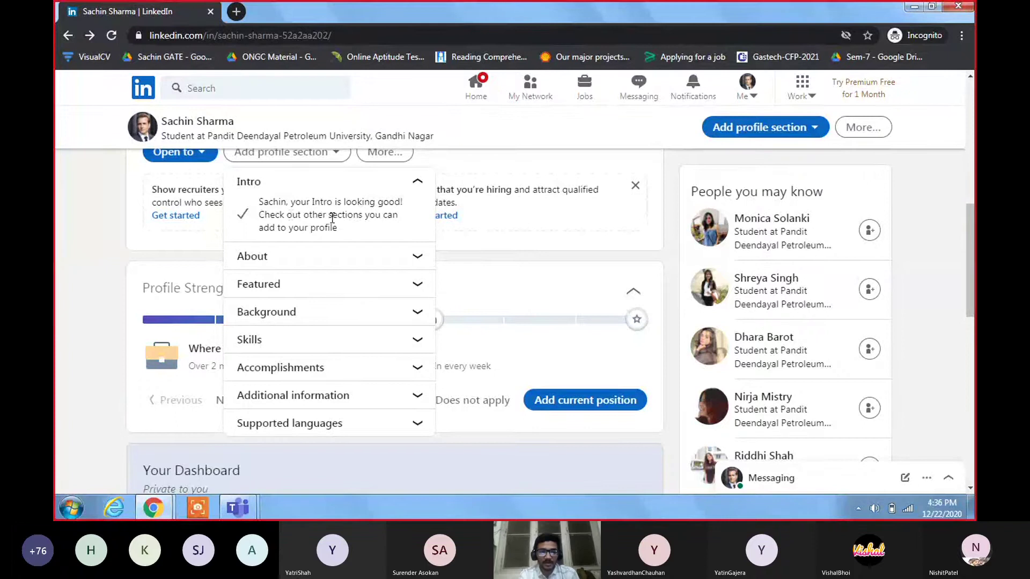
pyautogui.click(266, 256)
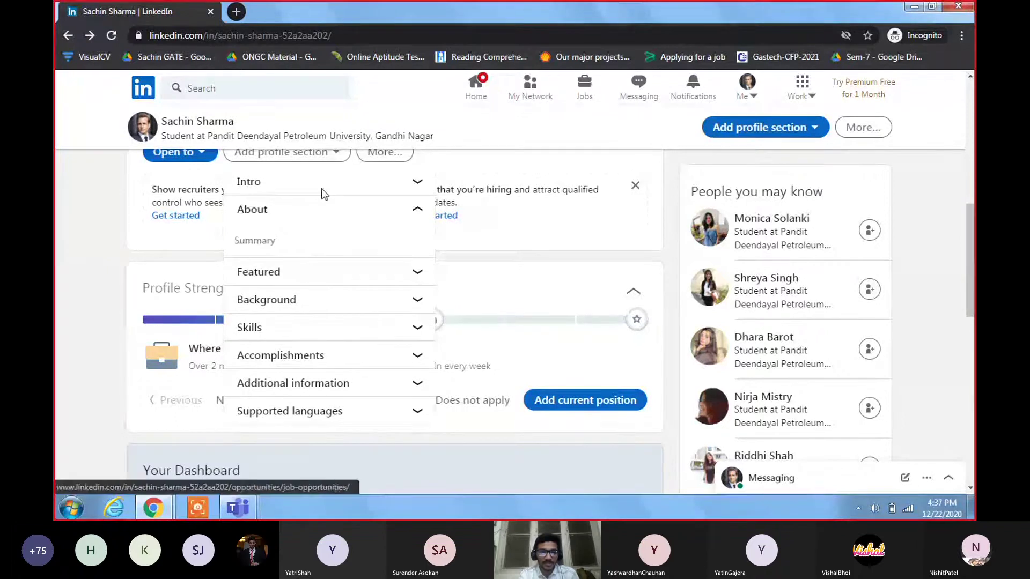
pyautogui.click(249, 244)
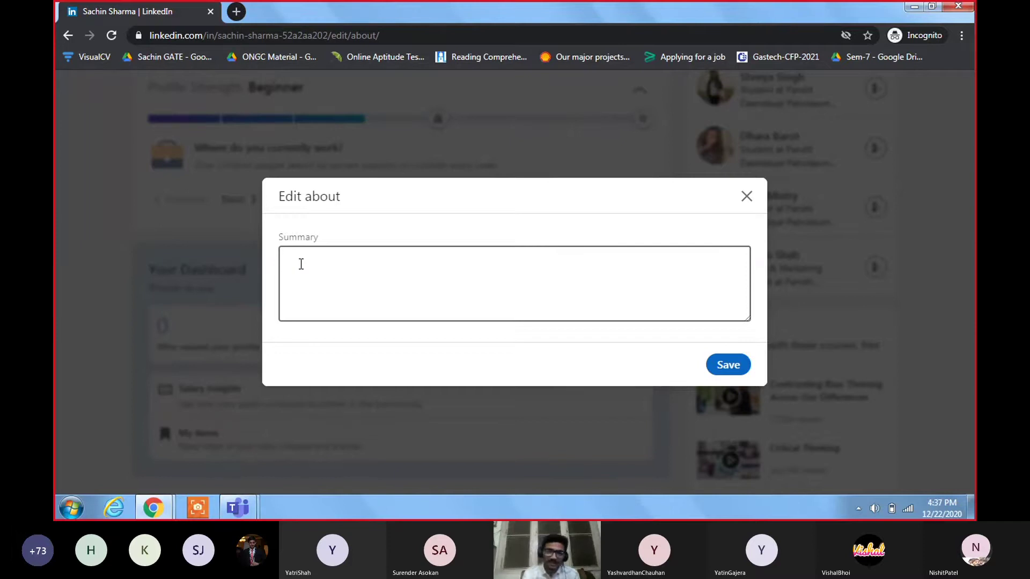
# - Write a one-line summary introducing yourself by name as being from Mumbai
pyautogui.click(301, 264)
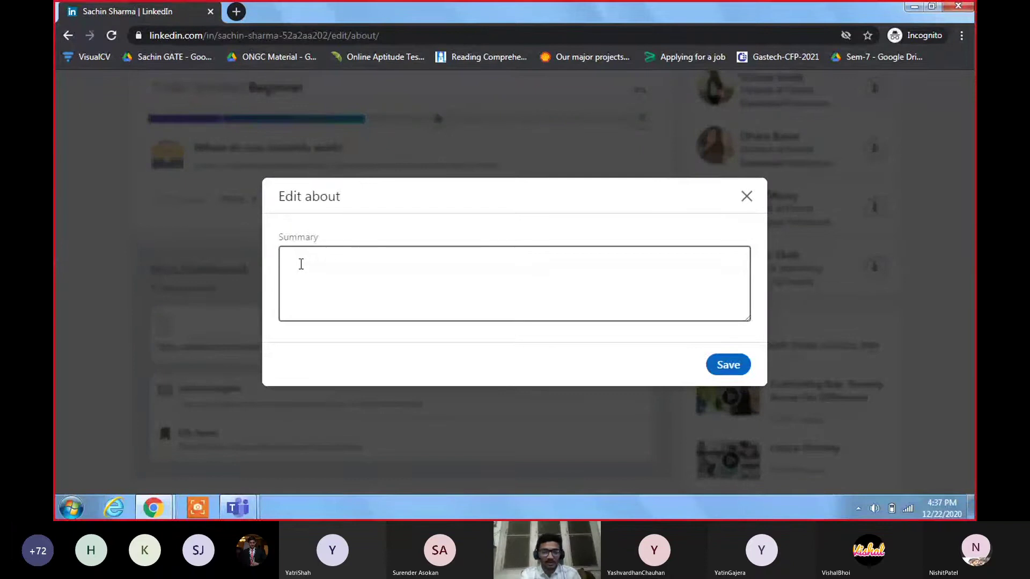
pyautogui.write('I')
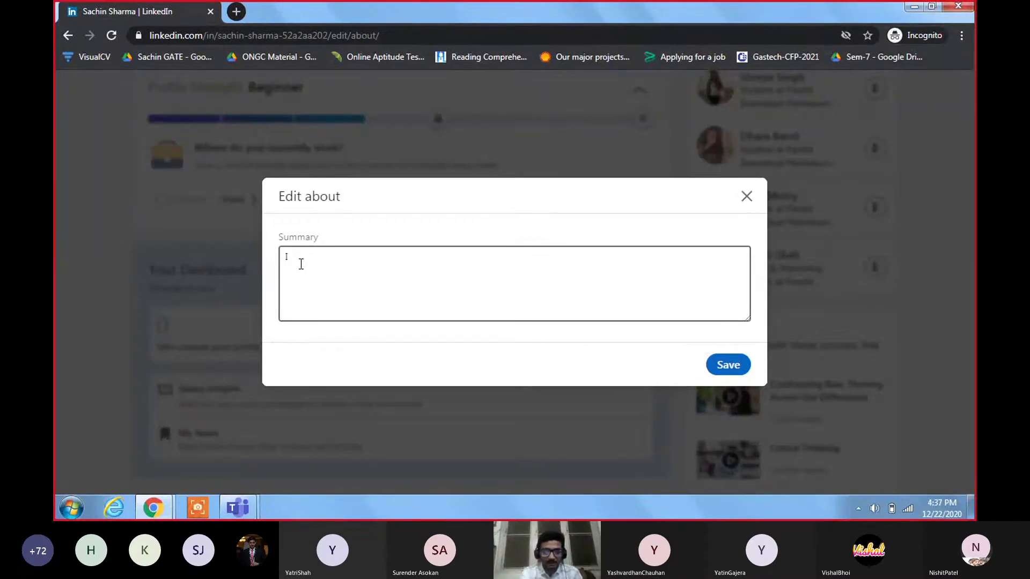
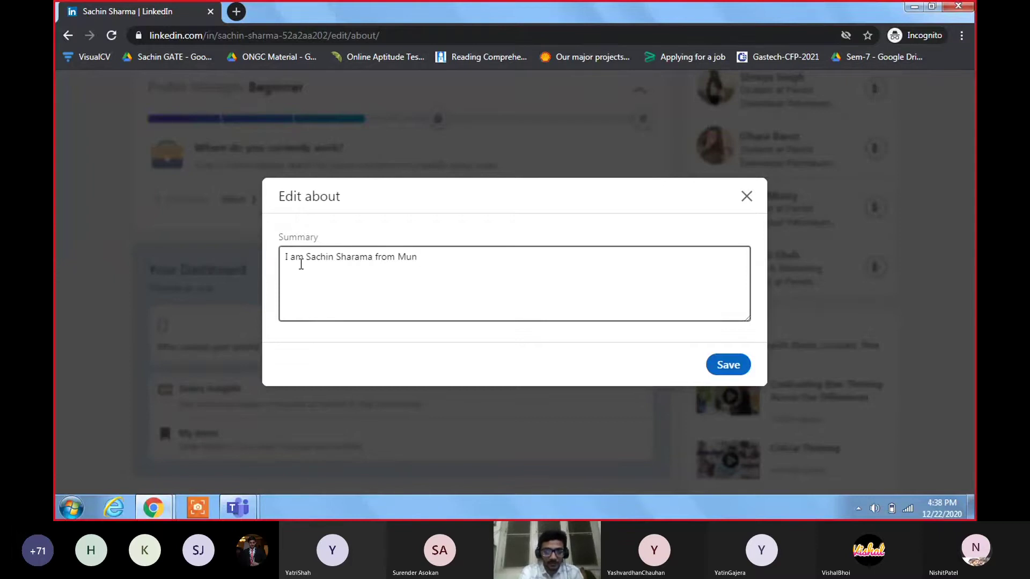
pyautogui.write('mbai.')
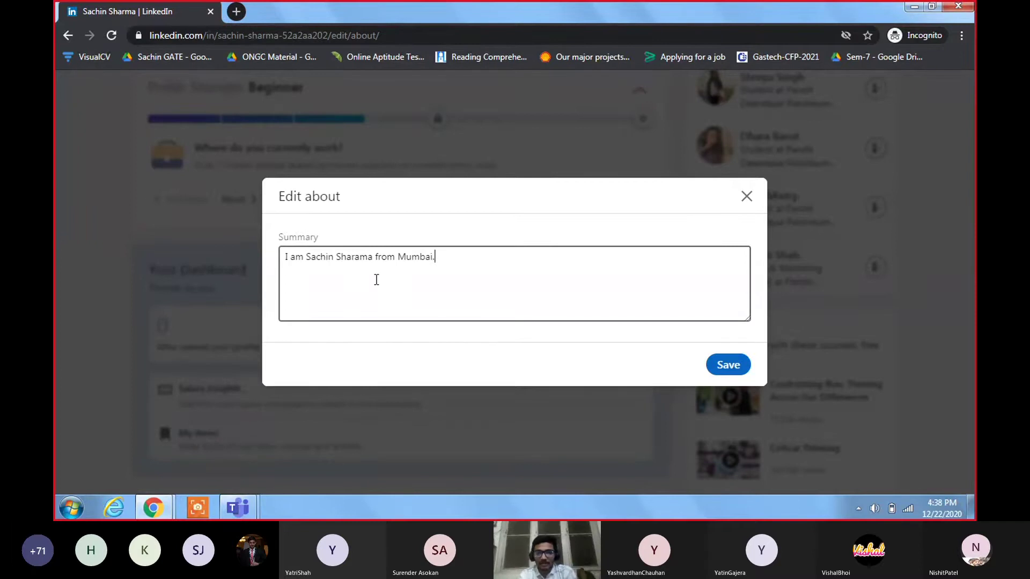
# - Save the About summary and close the Intermediate profile-strength message
pyautogui.click(733, 369)
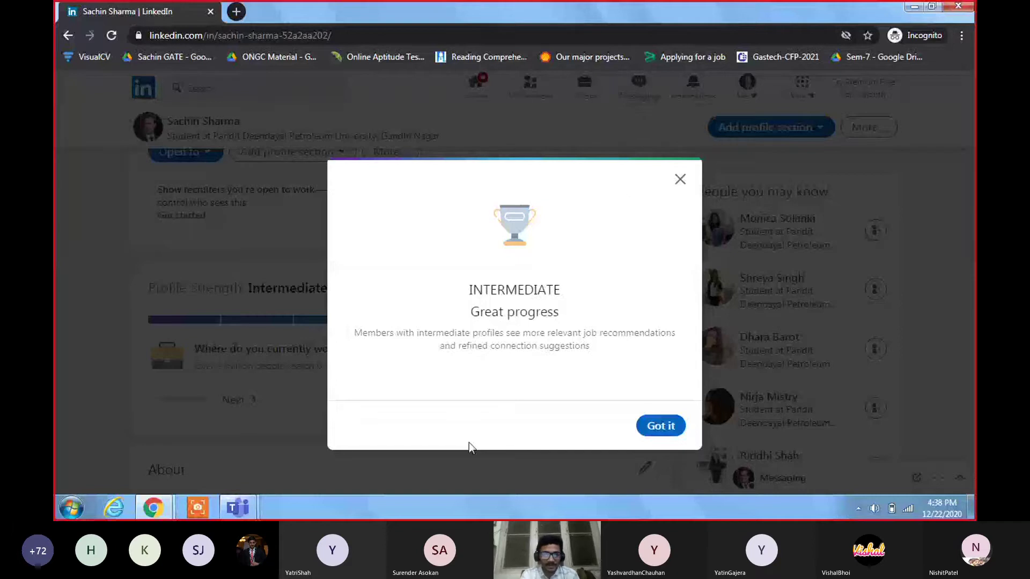
pyautogui.click(680, 179)
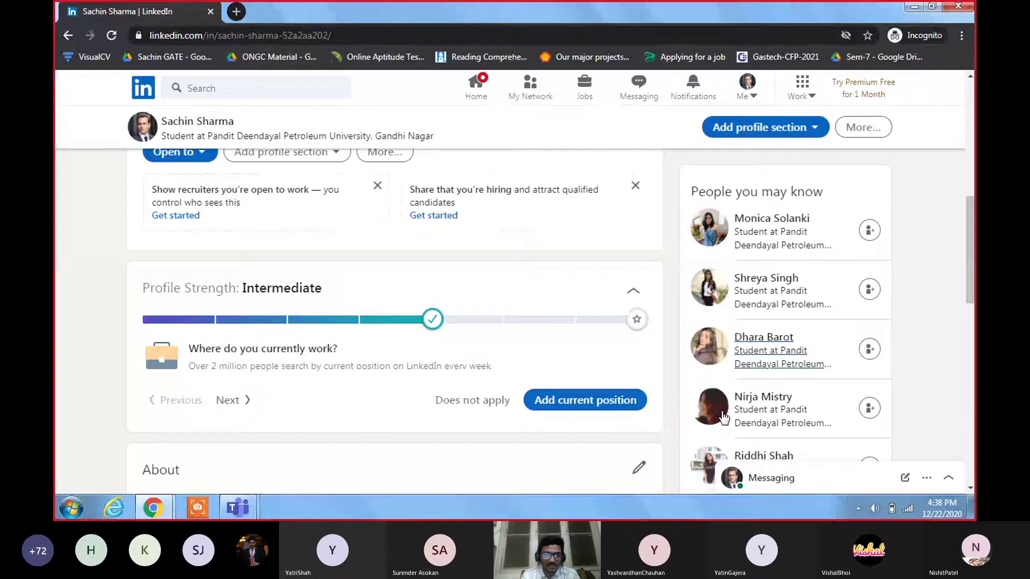
pyautogui.scroll(-2, 724, 417)
pyautogui.scroll(-1, 144, 275)
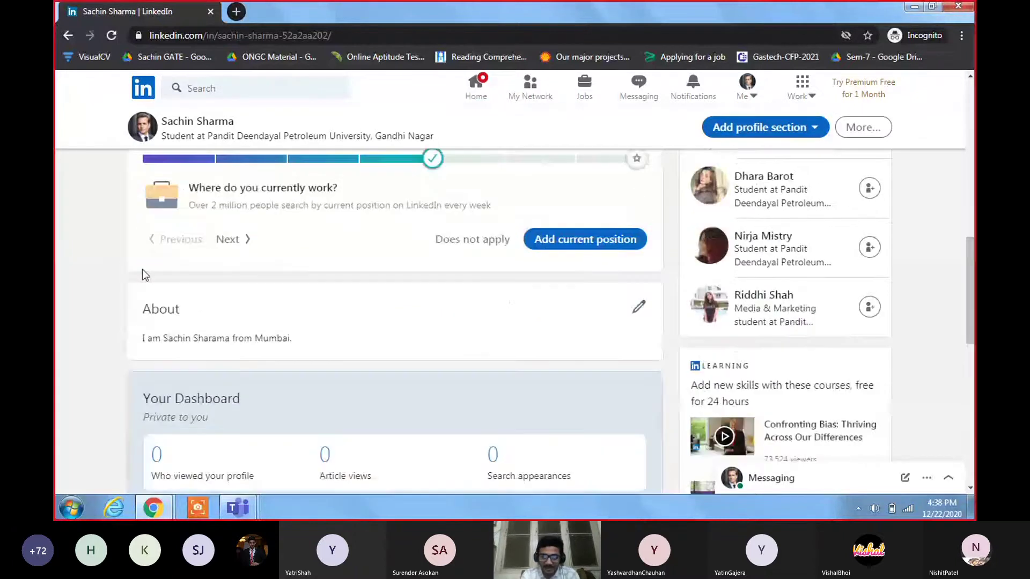
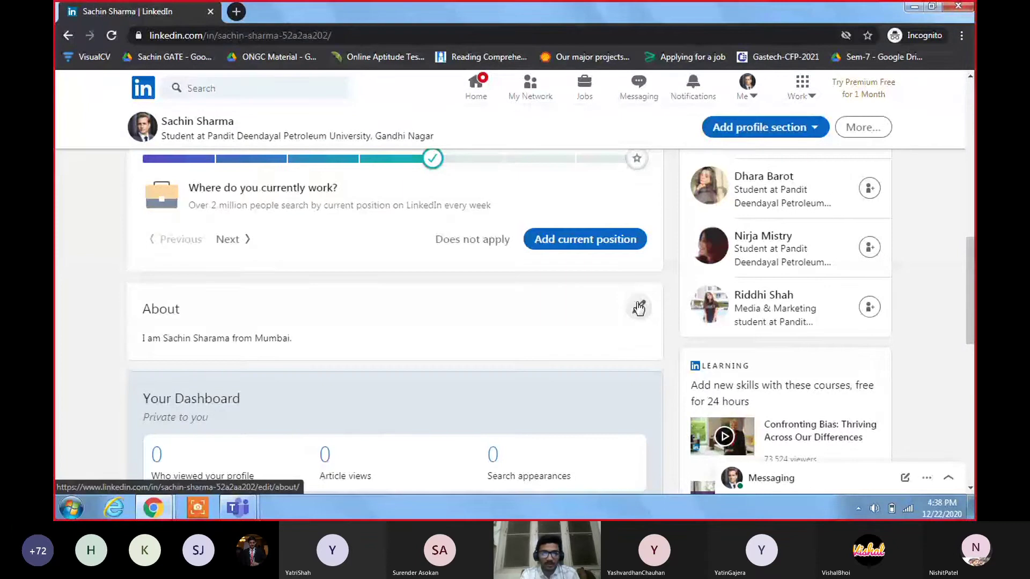
# - From the profile's Add profile section list, expand Featured to reveal Posts, Articles, Links and Media
pyautogui.moveTo(965, 270); pyautogui.dragTo(964, 208)
pyautogui.scroll(1, 965, 208)
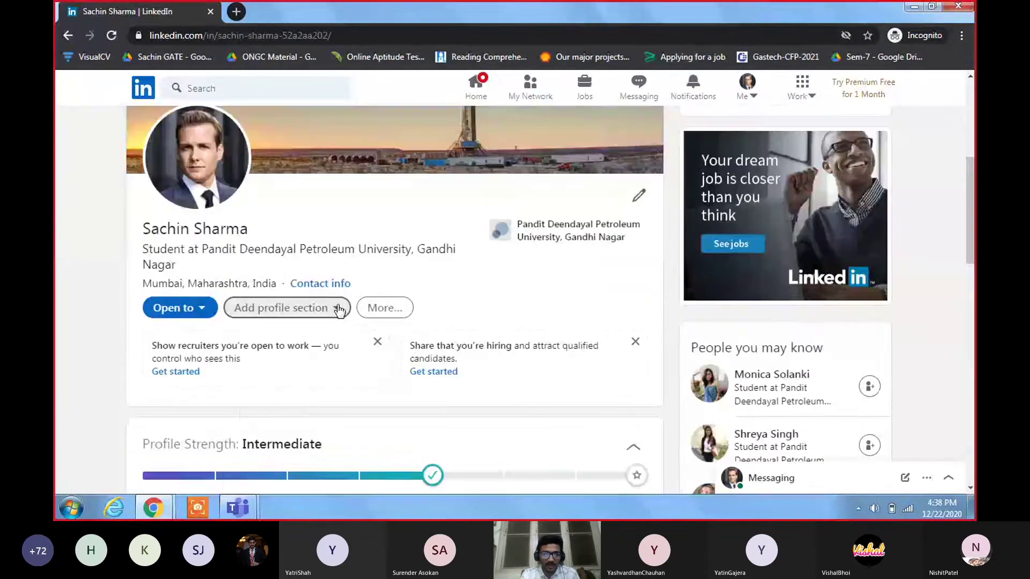
pyautogui.click(338, 307)
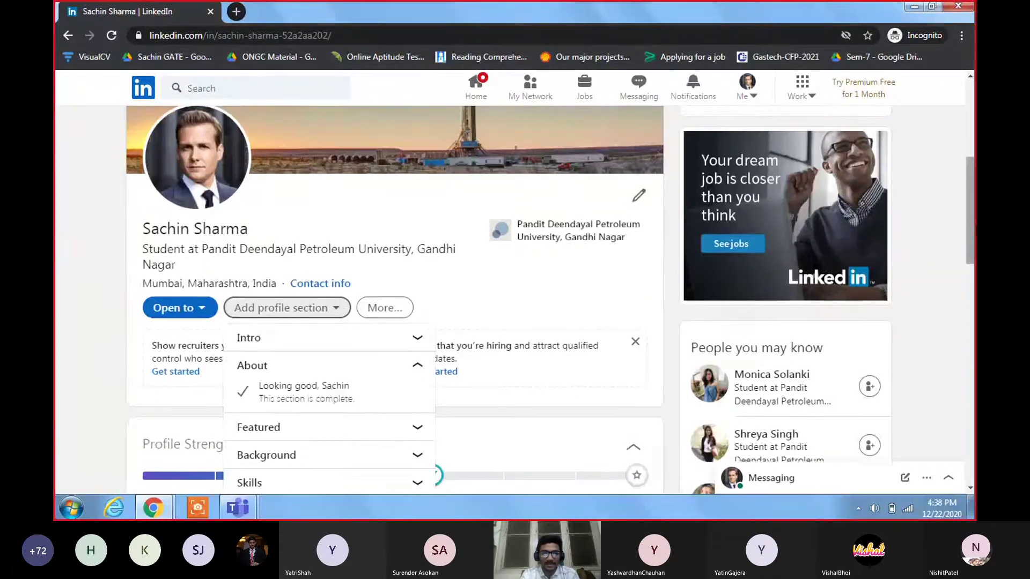
pyautogui.moveTo(970, 214); pyautogui.dragTo(975, 295)
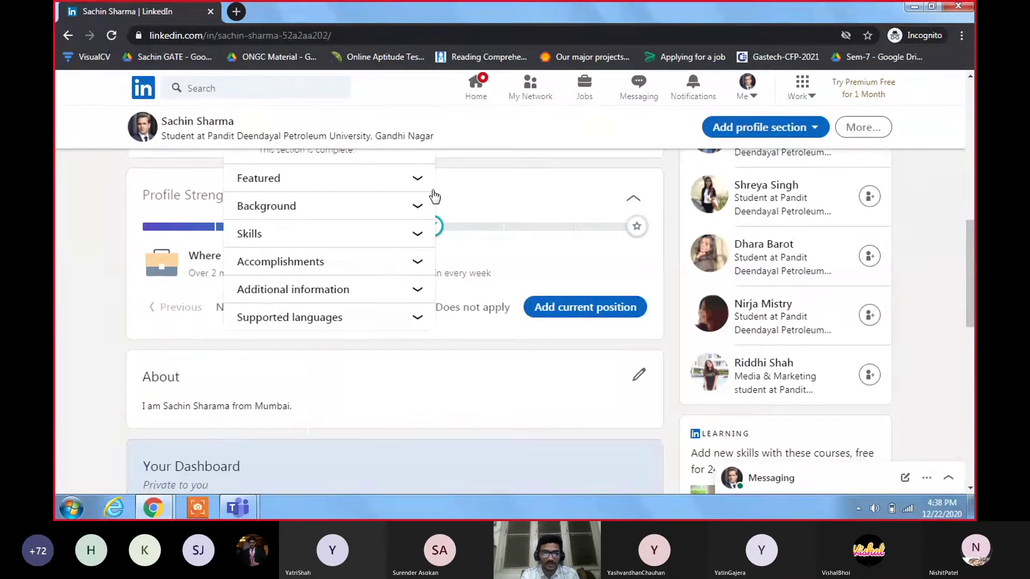
pyautogui.click(433, 189)
pyautogui.scroll(3, 395, 272)
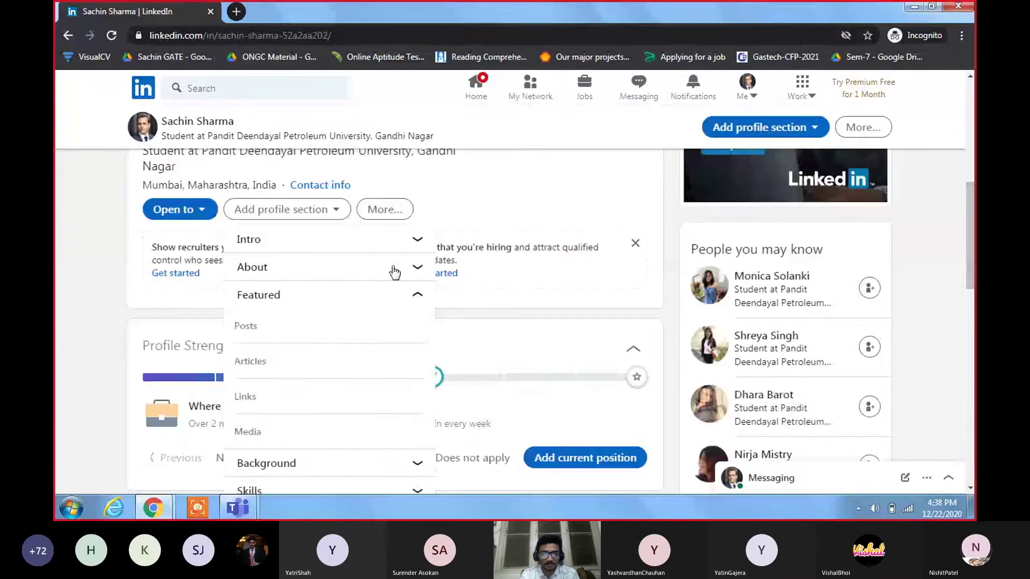
pyautogui.click(395, 272)
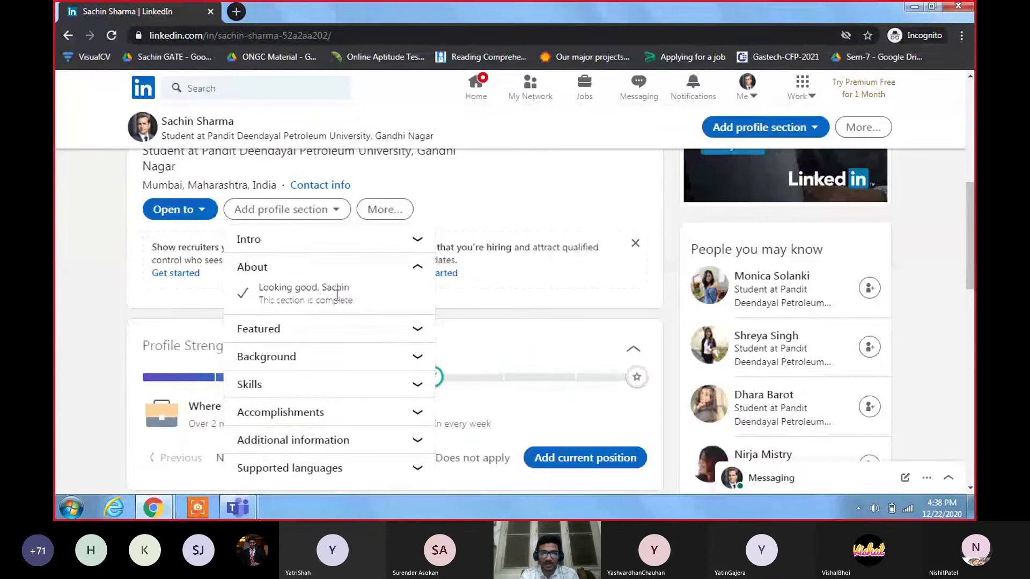
pyautogui.click(415, 328)
pyautogui.scroll(-1, 252, 276)
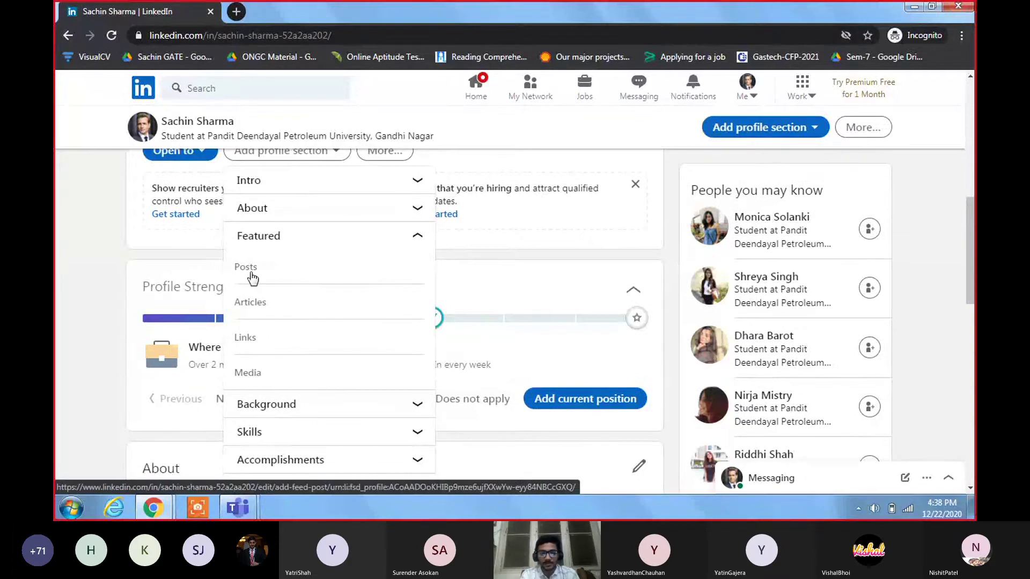
# - Open the featured Posts option, close the empty Add a post dialog, then go to the feed
pyautogui.click(252, 276)
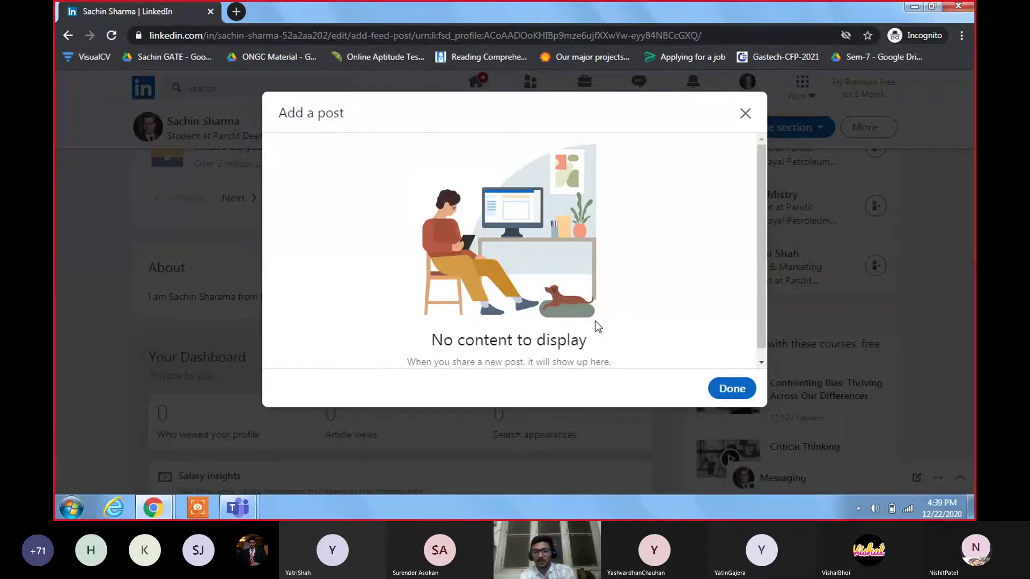
pyautogui.click(746, 113)
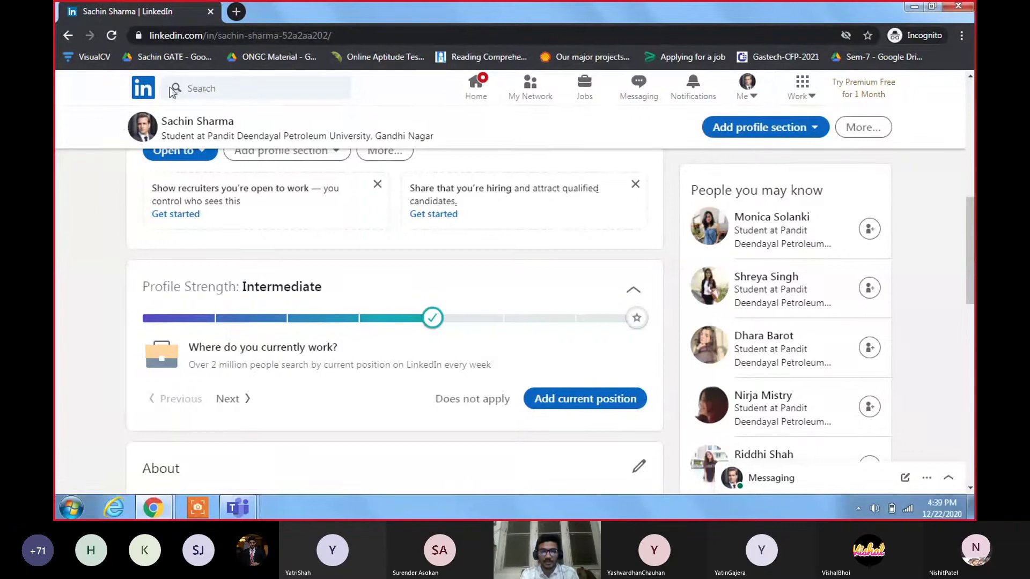
pyautogui.click(143, 90)
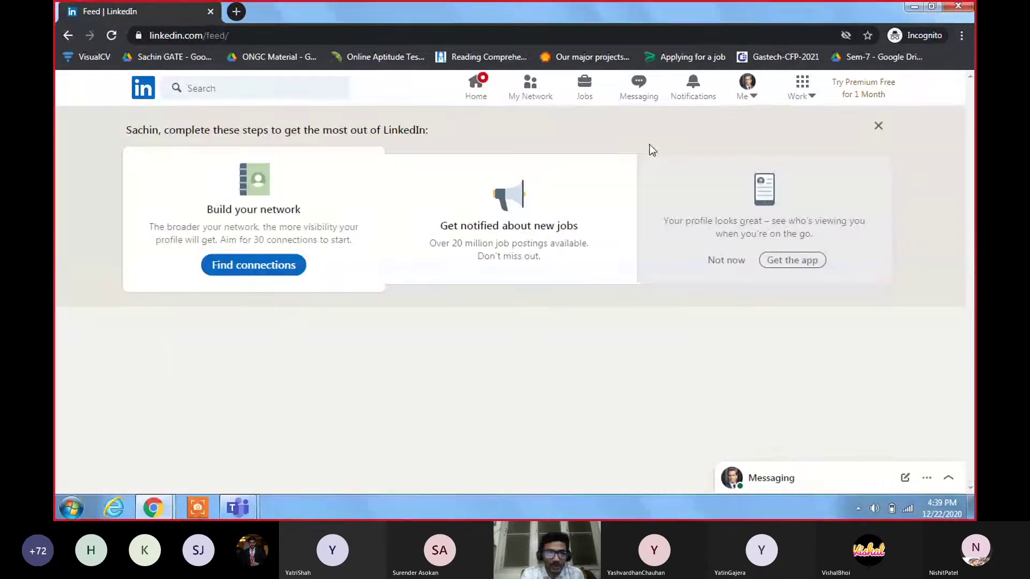
# - Dismiss the getting-started banner and start a new post, typing 'sdbs' then erasing it
pyautogui.click(880, 128)
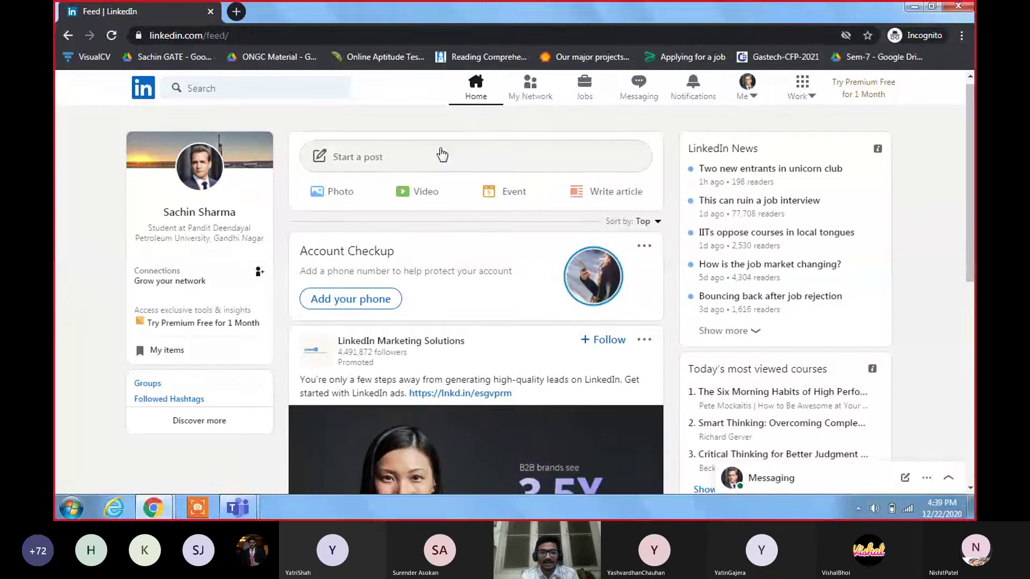
pyautogui.click(365, 154)
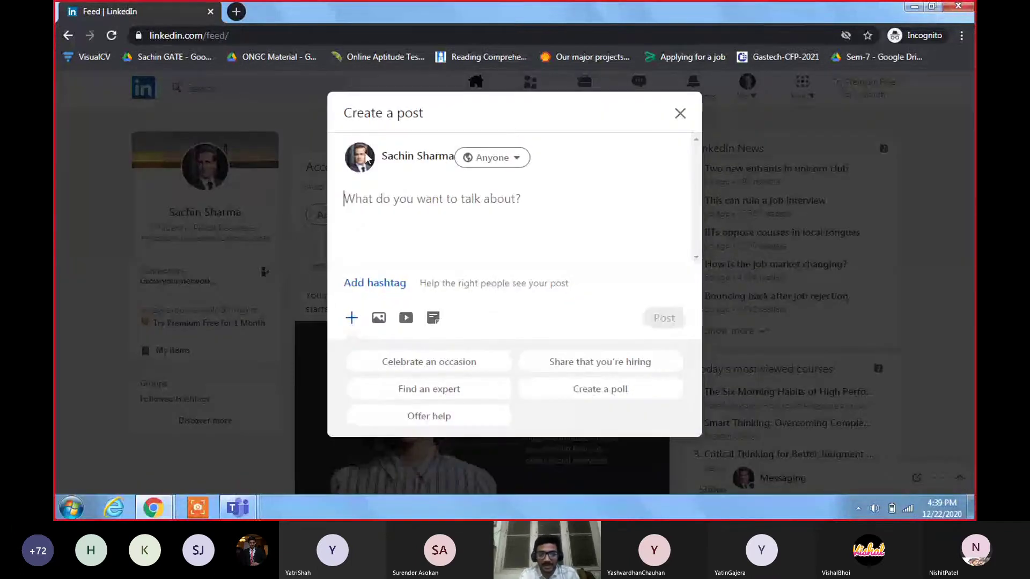
pyautogui.write('sdbs')
pyautogui.press('BackSpace')
pyautogui.press('BackSpace')
pyautogui.press('BackSpace')
pyautogui.press('BackSpace')
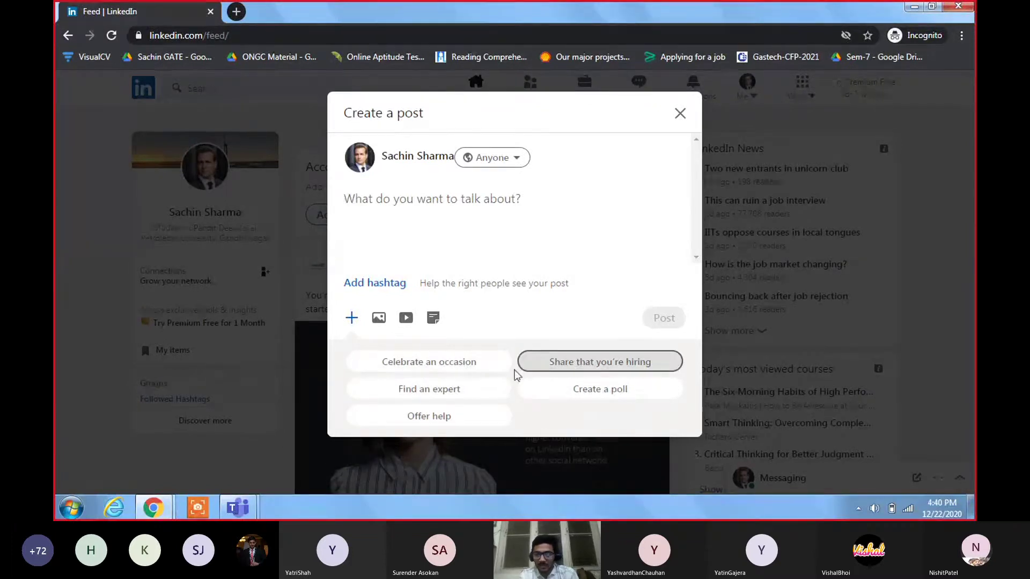
# - Preview the poll form, go back to the post, then close the composer without posting
pyautogui.click(603, 393)
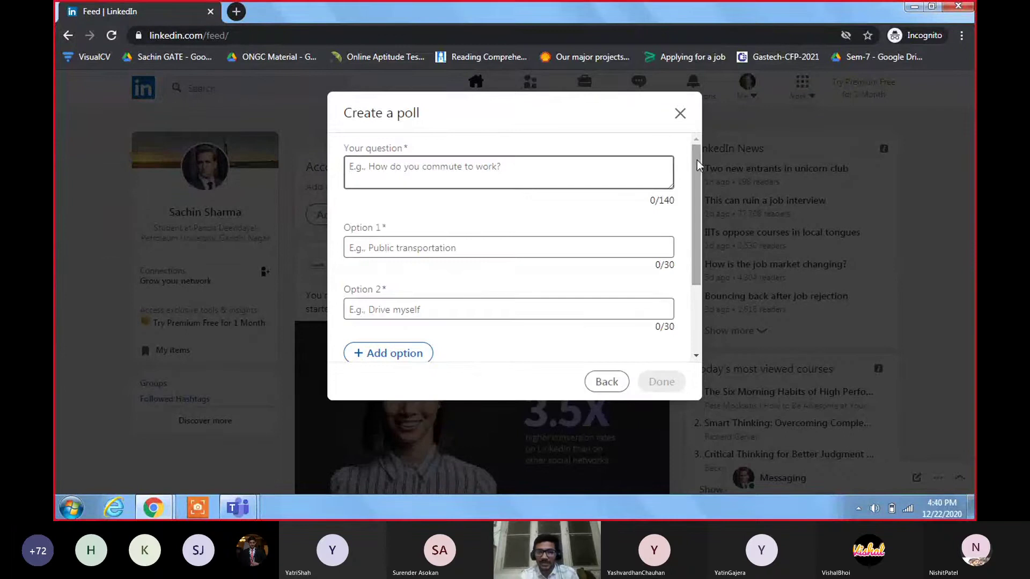
pyautogui.moveTo(697, 165)
pyautogui.mouseDown()
pyautogui.moveTo(697, 212)
pyautogui.moveTo(697, 151)
pyautogui.mouseUp()
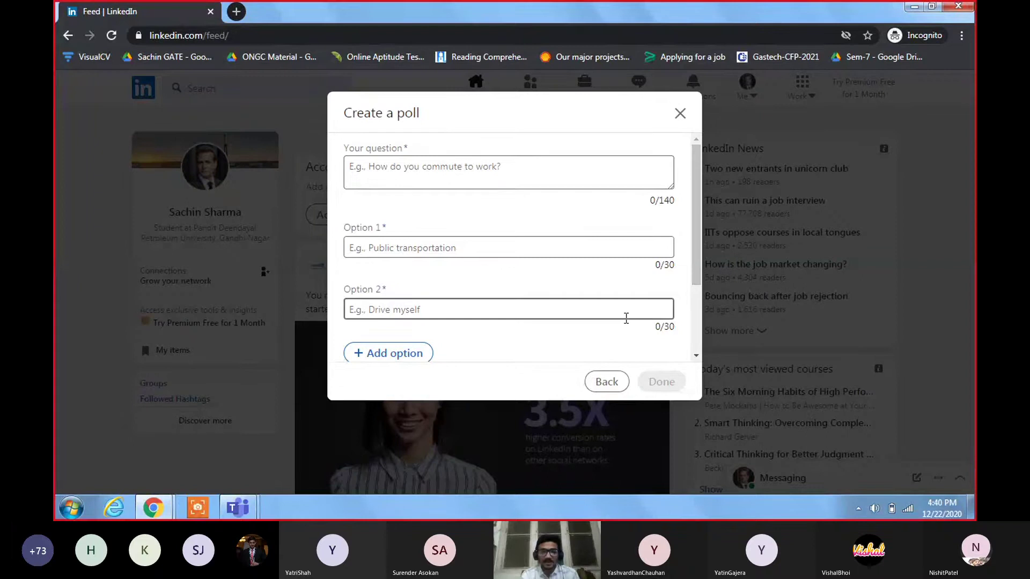
pyautogui.click(604, 382)
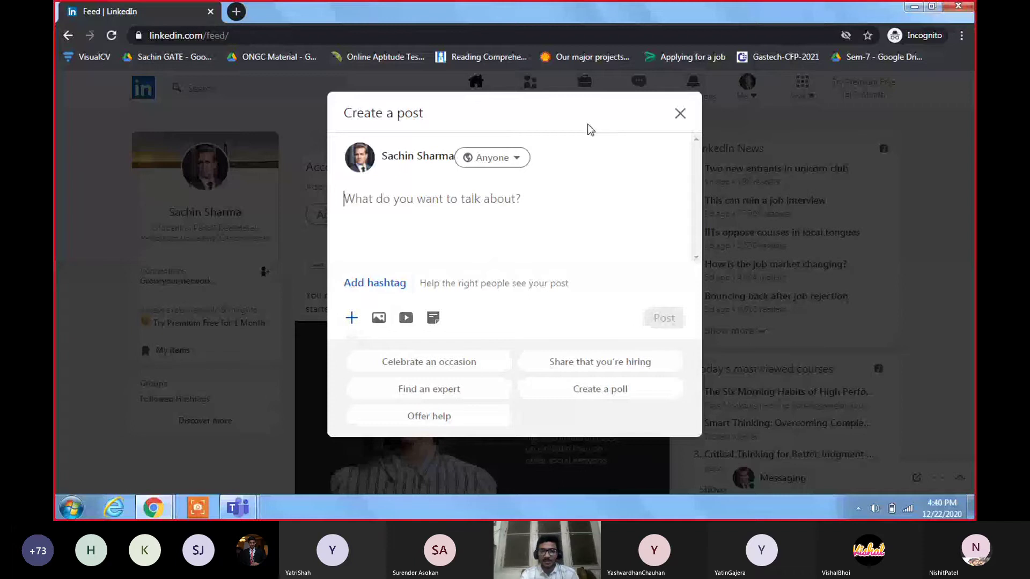
pyautogui.click(680, 114)
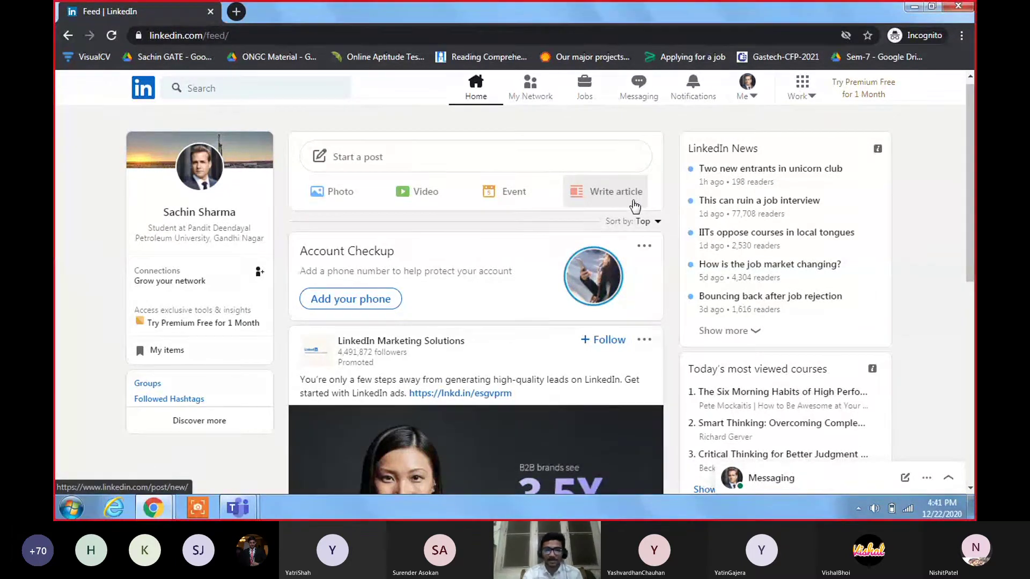
# - Return to the profile and expand Background in Add profile section to show its addable sections
pyautogui.click(194, 180)
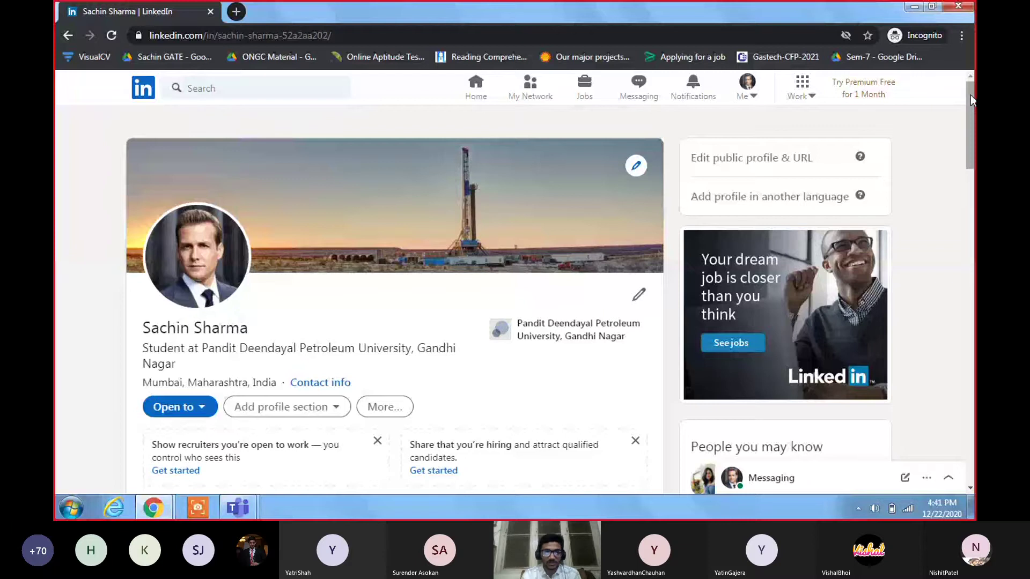
pyautogui.scroll(-5, 331, 165)
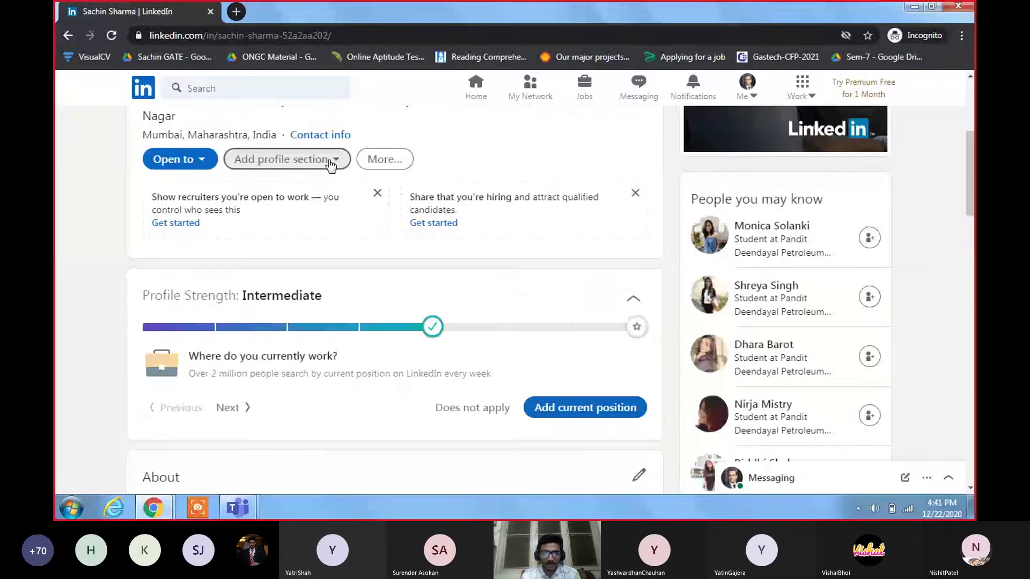
pyautogui.click(330, 162)
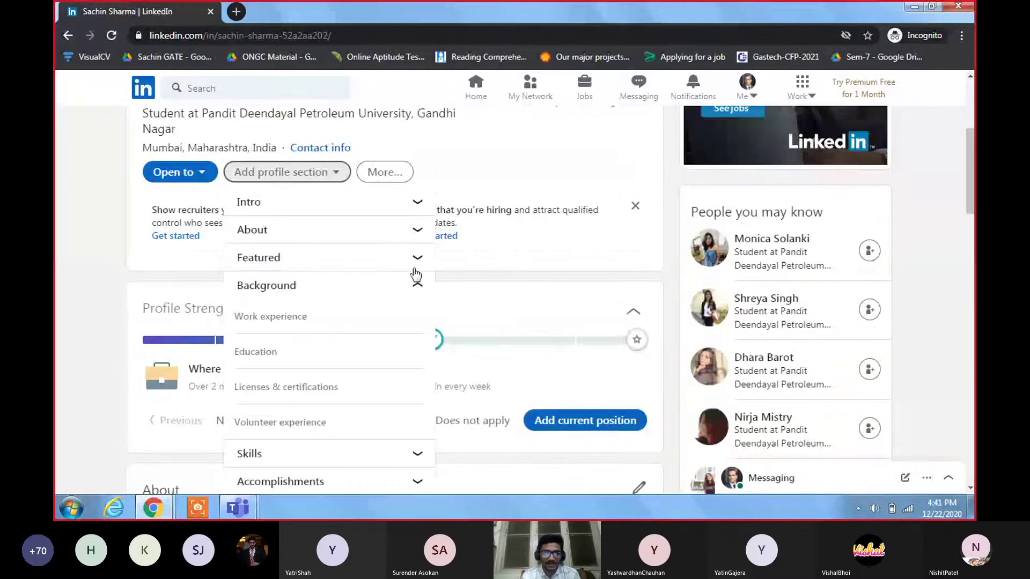
pyautogui.click(416, 260)
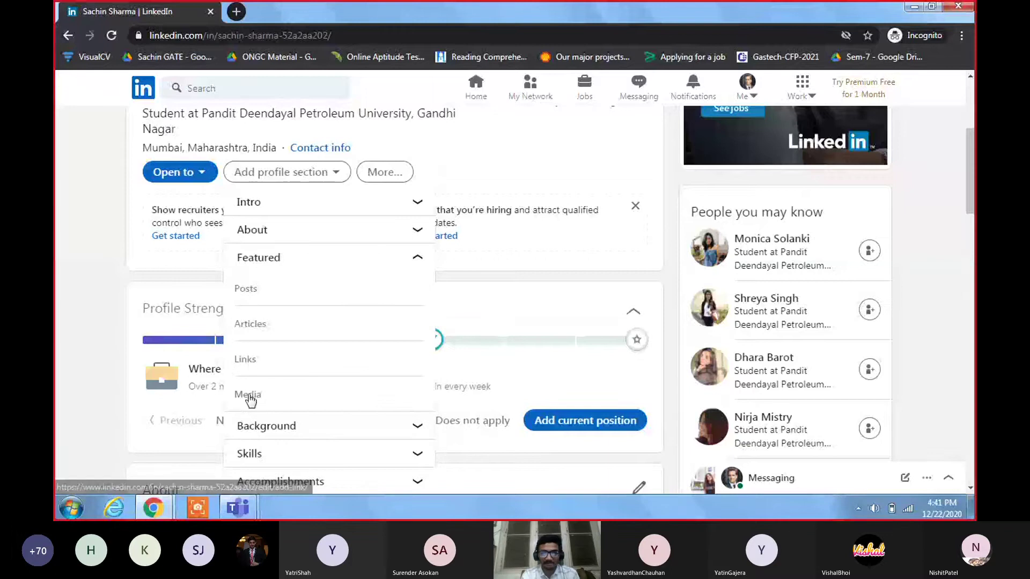
pyautogui.moveTo(971, 185); pyautogui.dragTo(973, 210)
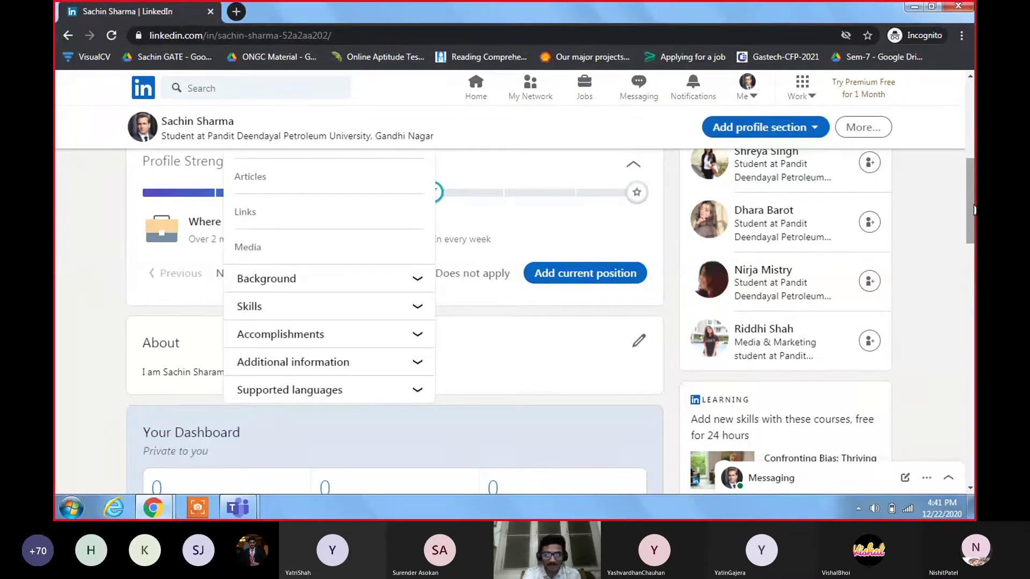
pyautogui.moveTo(974, 209); pyautogui.dragTo(974, 229)
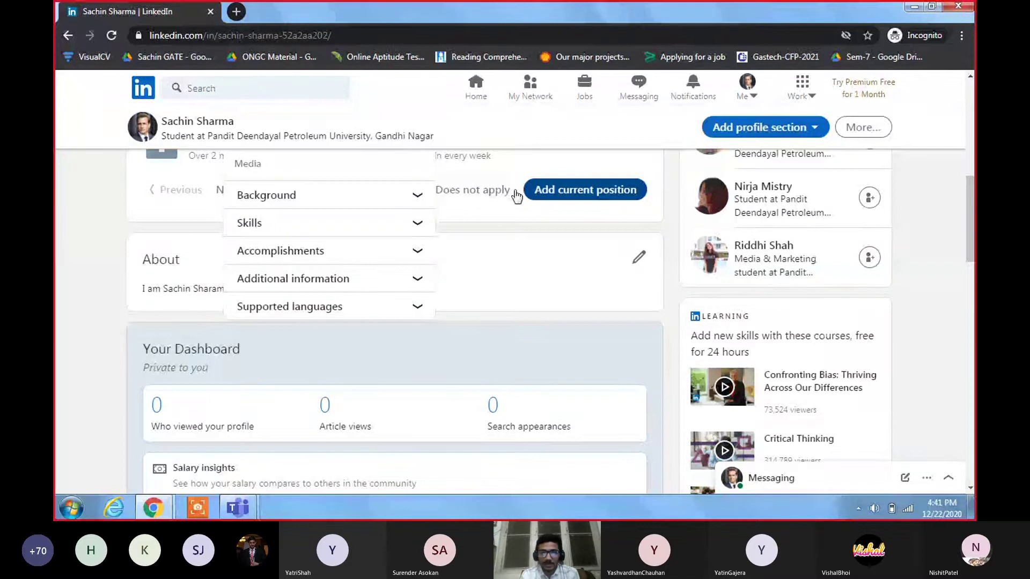
pyautogui.click(417, 196)
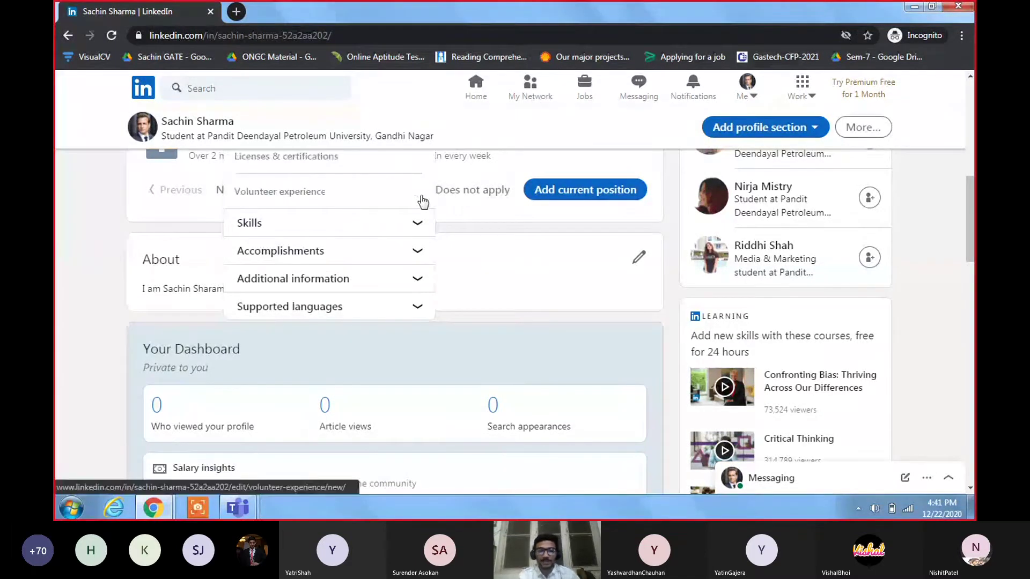
pyautogui.scroll(3, 317, 341)
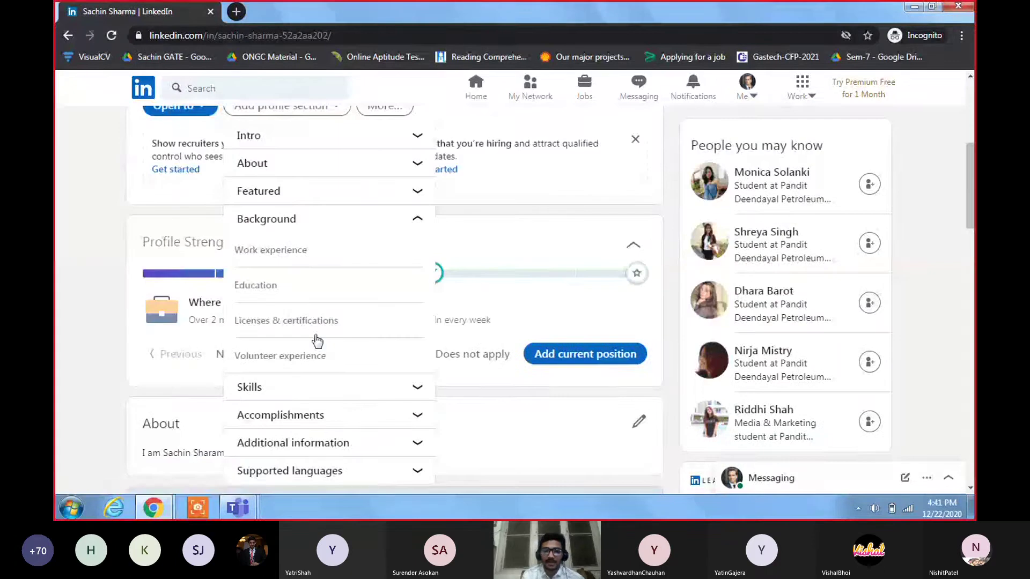
# - Add a new experience titled Summer Intern with Part-time employment type
pyautogui.click(281, 252)
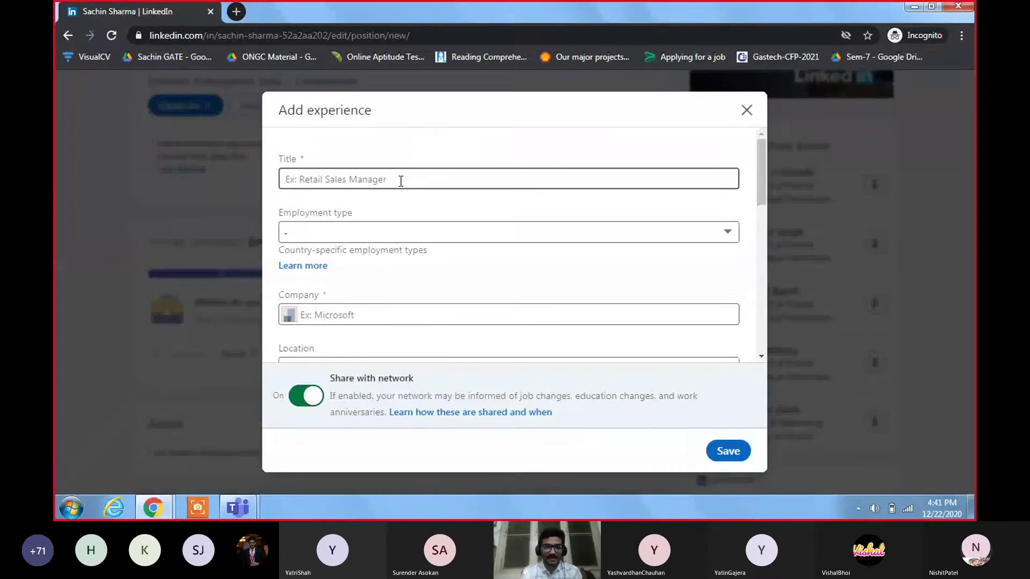
pyautogui.write('Intern')
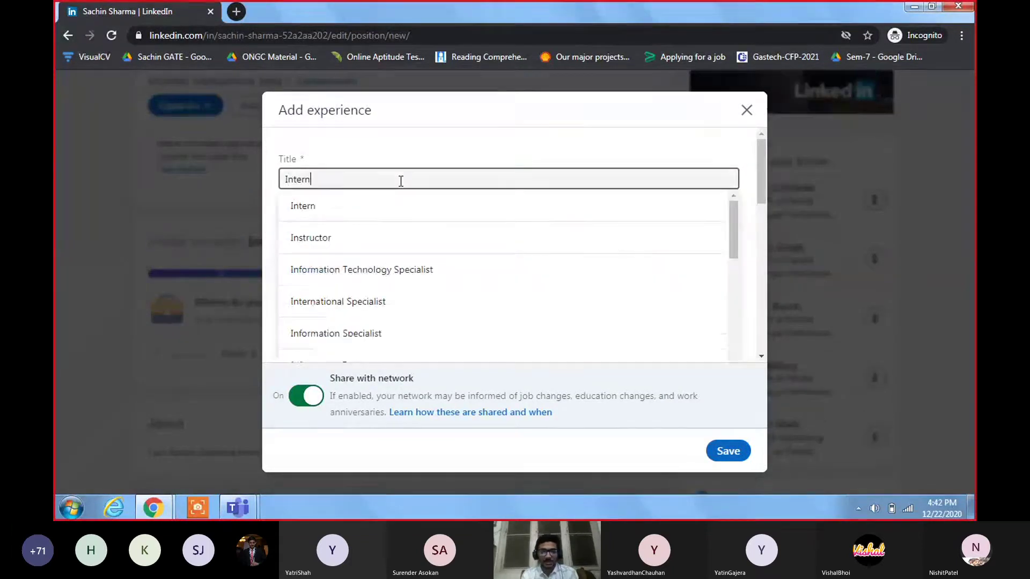
pyautogui.click(421, 248)
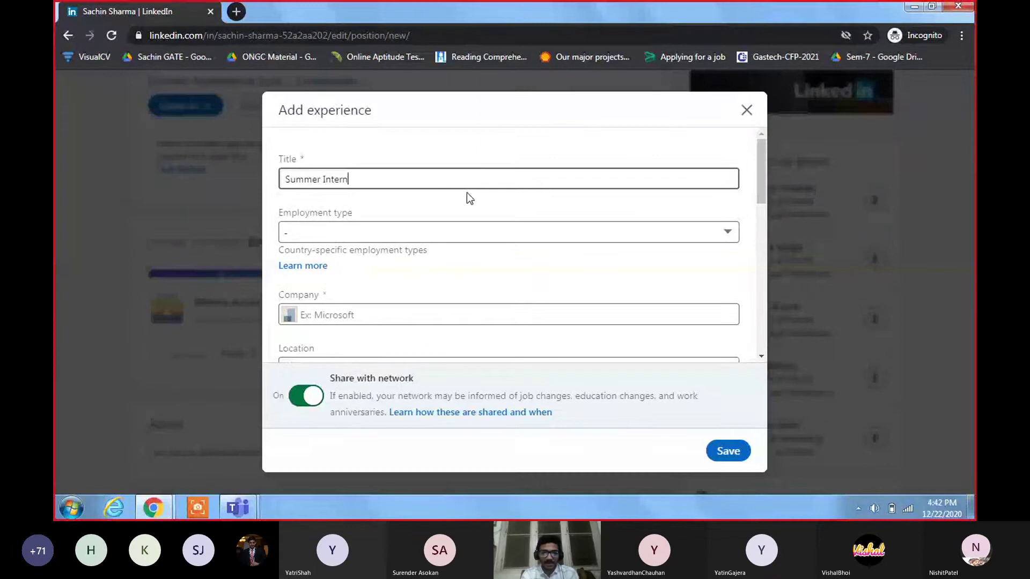
pyautogui.click(544, 239)
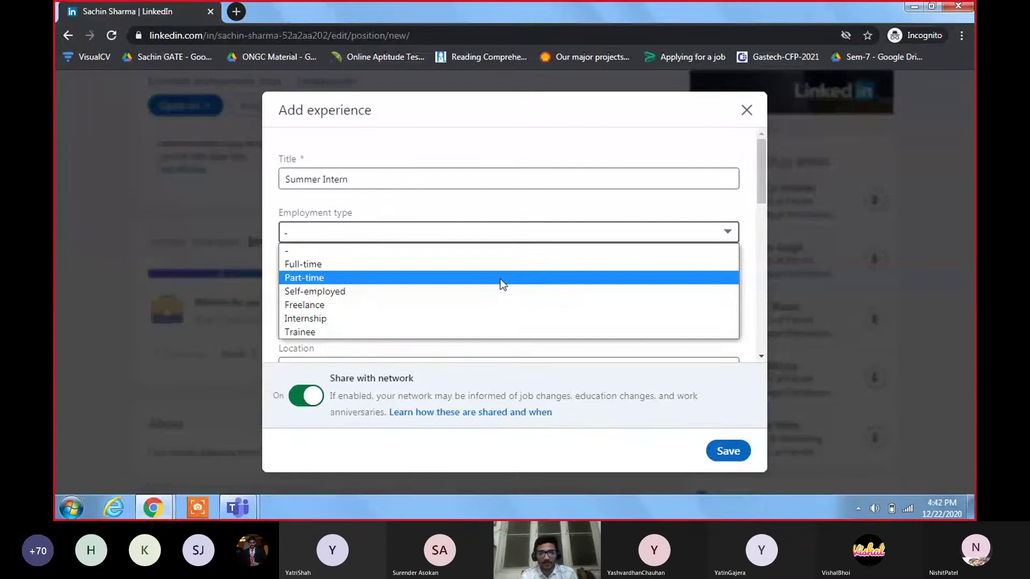
pyautogui.click(500, 279)
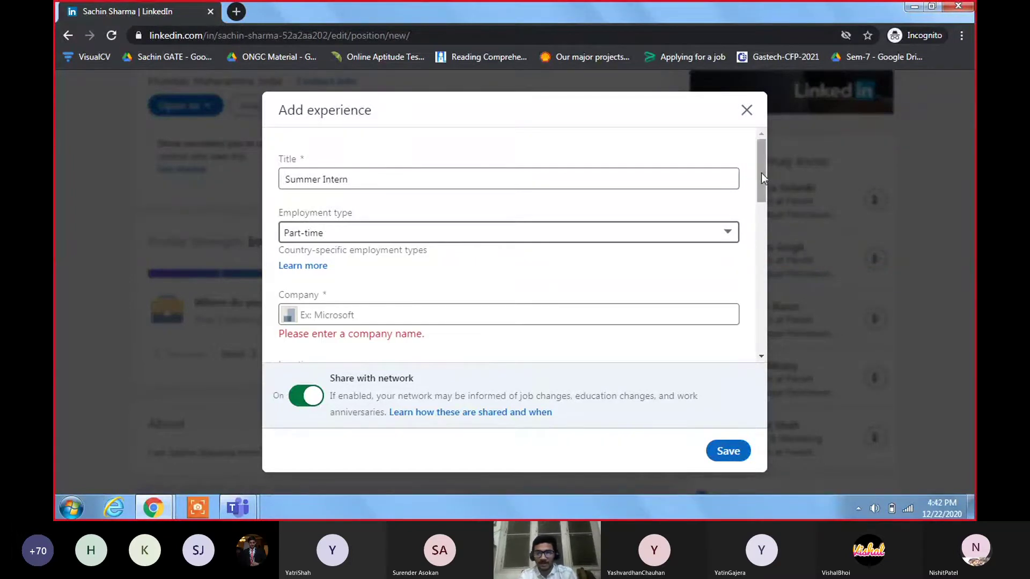
pyautogui.moveTo(761, 173); pyautogui.dragTo(764, 207)
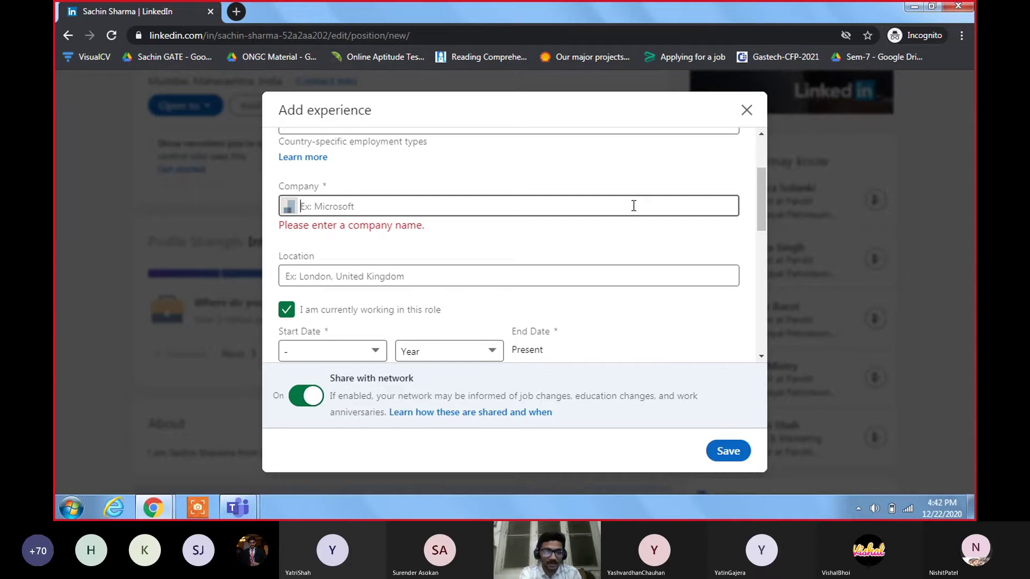
# - Set the company to Tata Group and the location to Bangalore Urban, Karnataka, India
pyautogui.write('Ta')
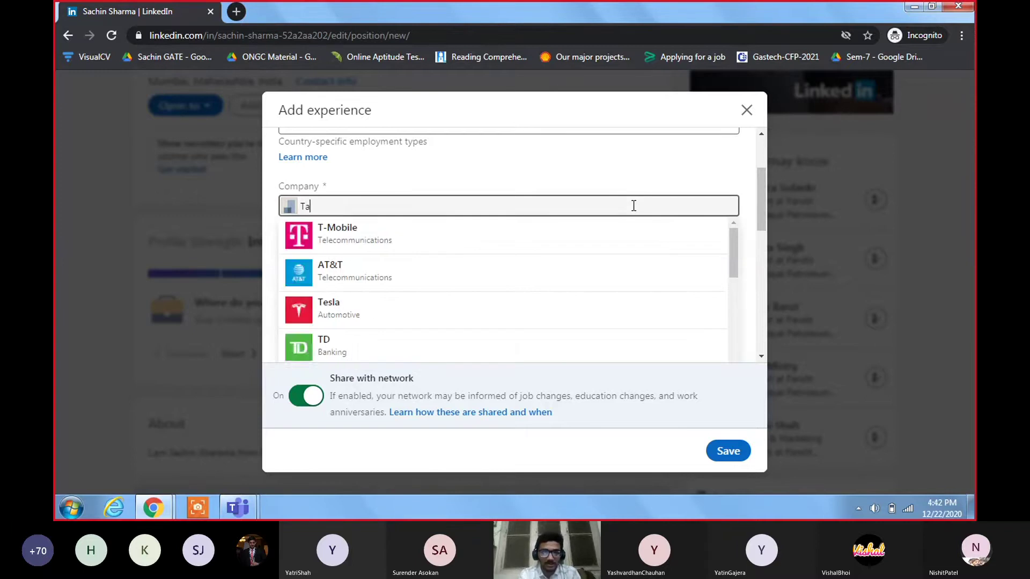
pyautogui.write('ta')
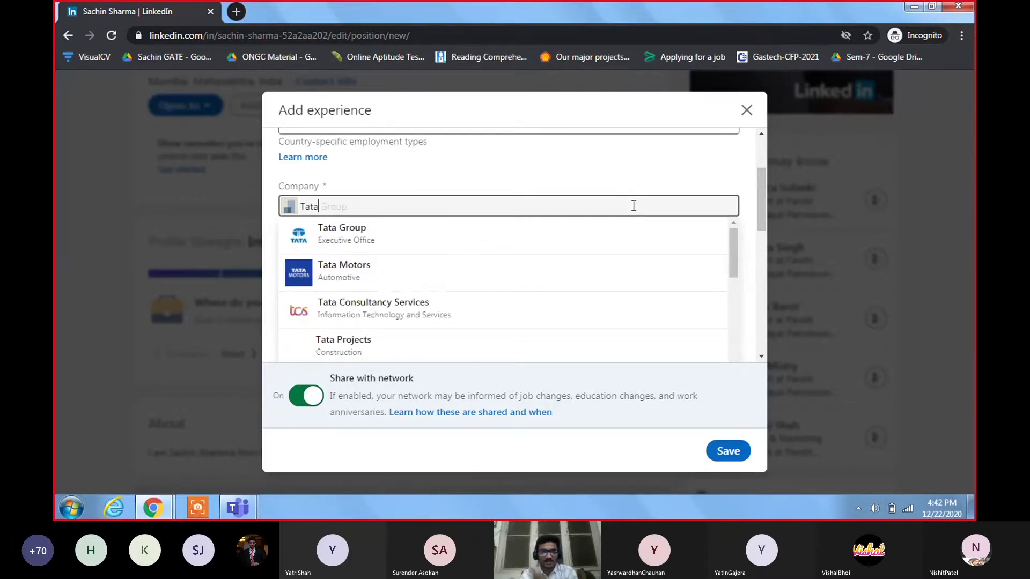
pyautogui.click(462, 241)
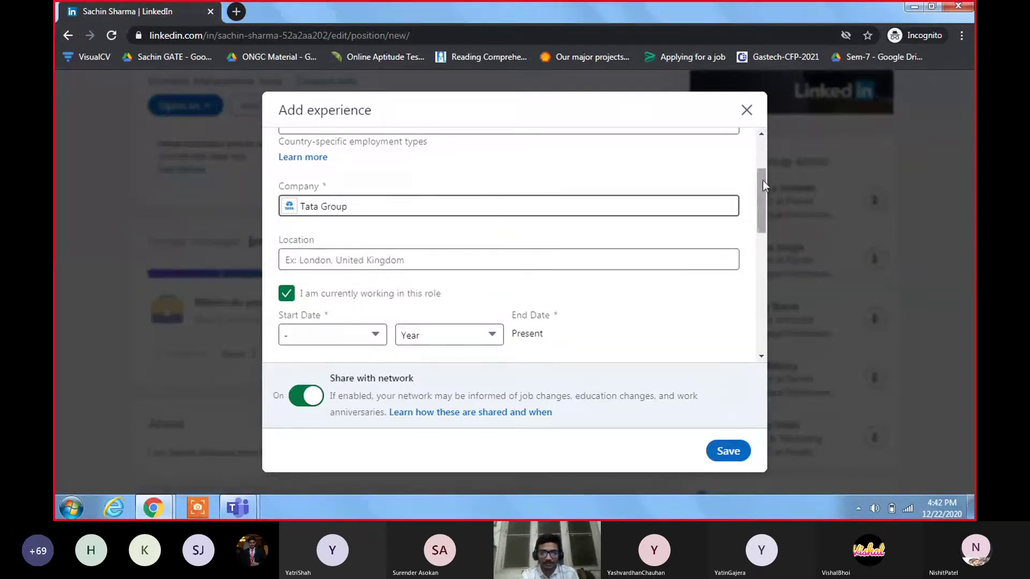
pyautogui.moveTo(763, 180)
pyautogui.mouseDown()
pyautogui.moveTo(763, 159)
pyautogui.moveTo(762, 176)
pyautogui.mouseUp()
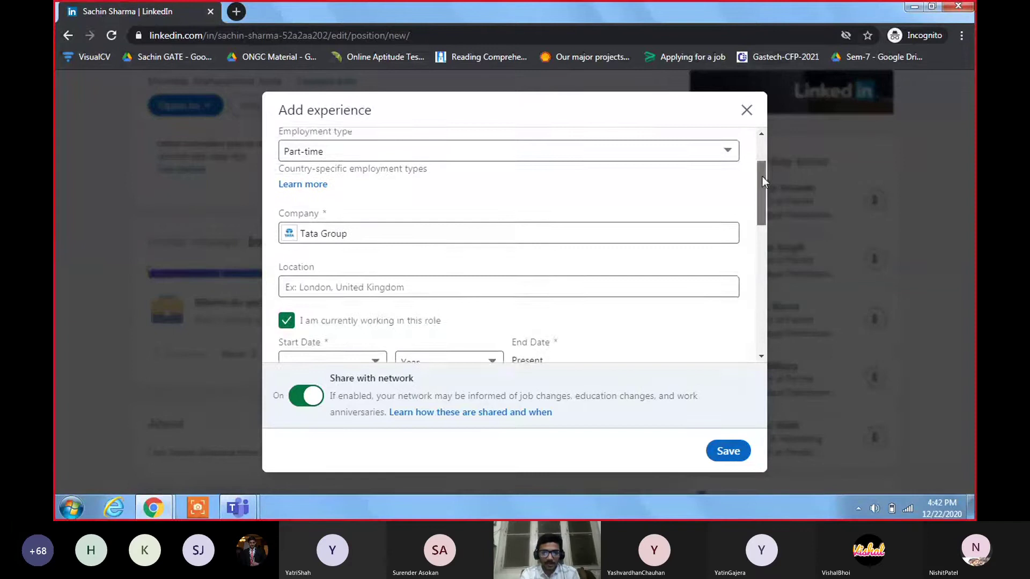
pyautogui.scroll(-1, 348, 231)
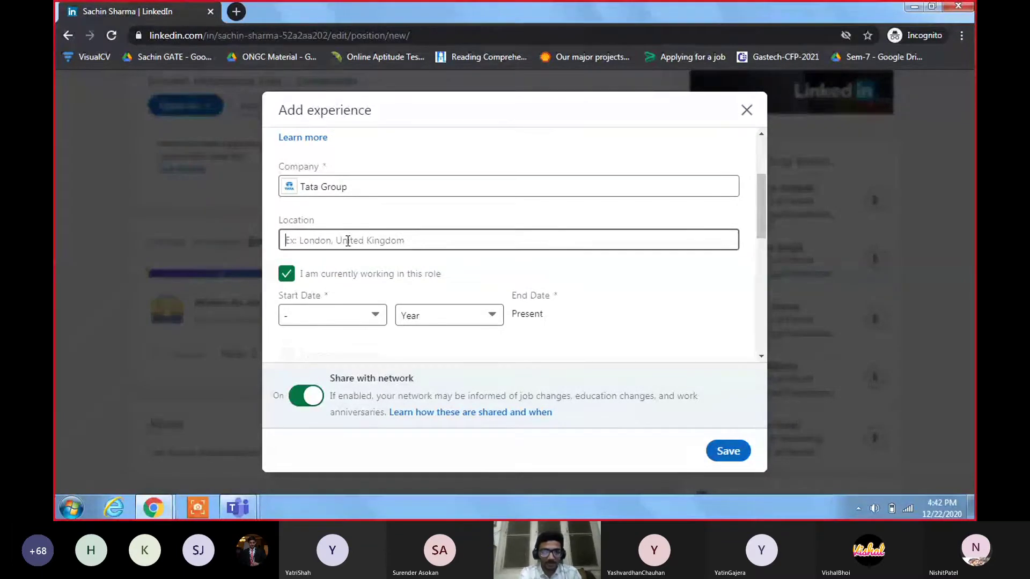
pyautogui.write('Bang')
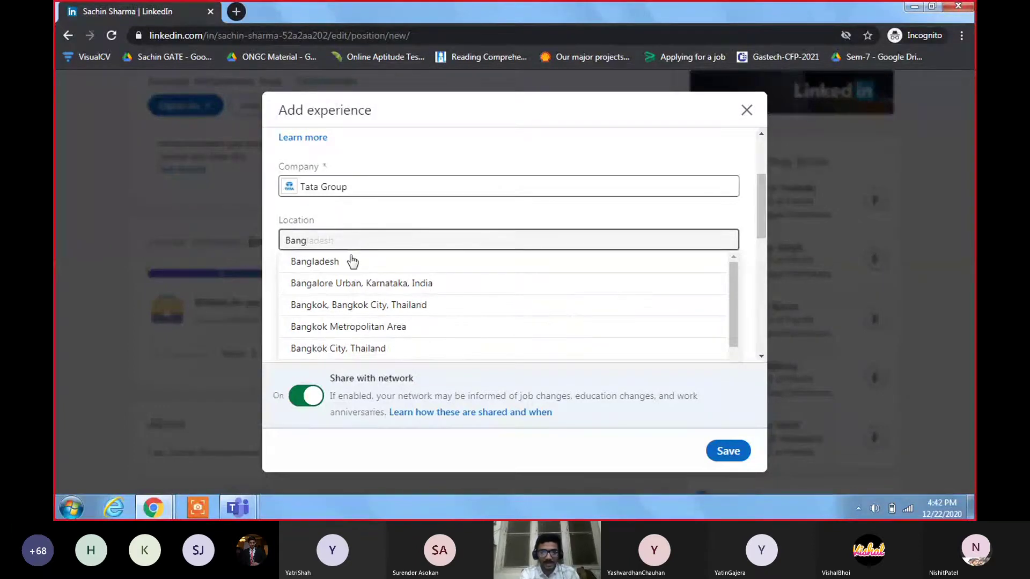
pyautogui.click(355, 284)
pyautogui.scroll(-2, 761, 217)
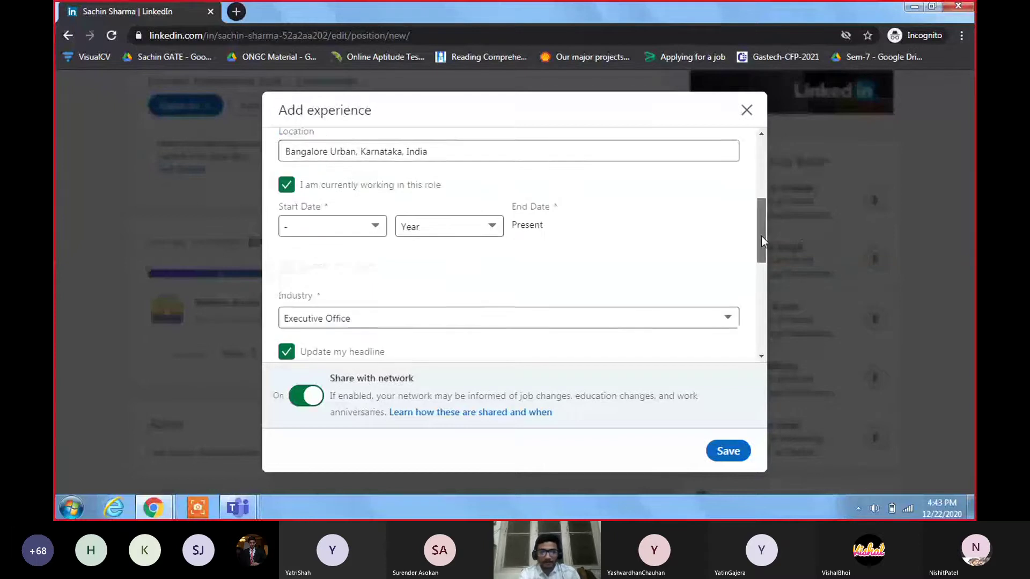
# - Set the role to a past one, running from January 2020 to February 2020
pyautogui.click(378, 223)
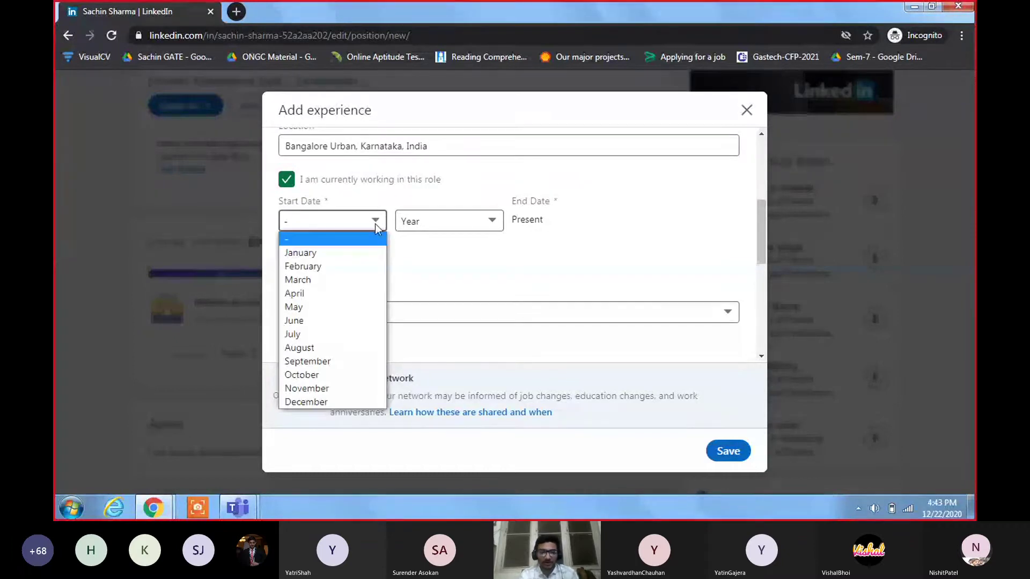
pyautogui.click(359, 258)
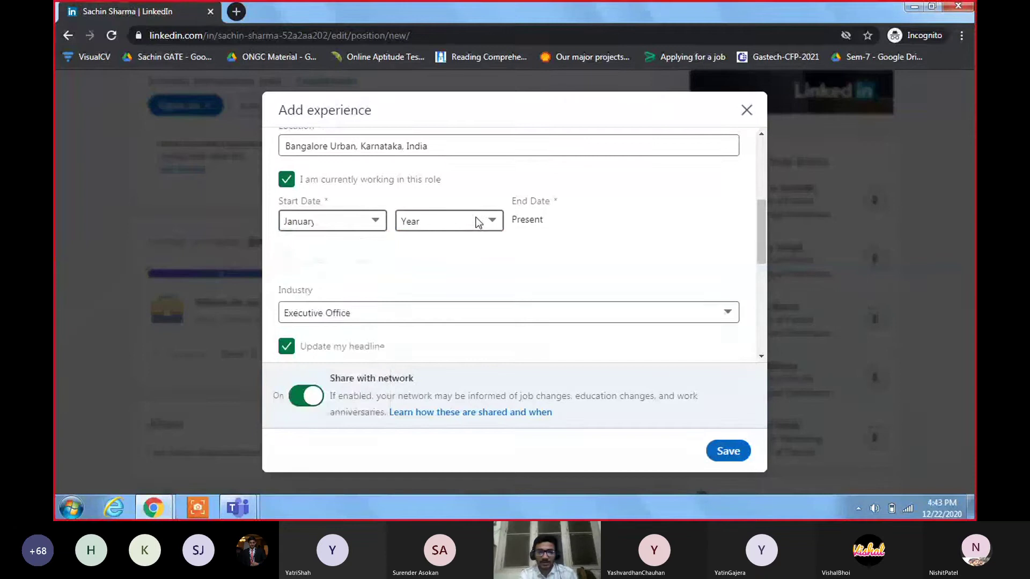
pyautogui.click(478, 222)
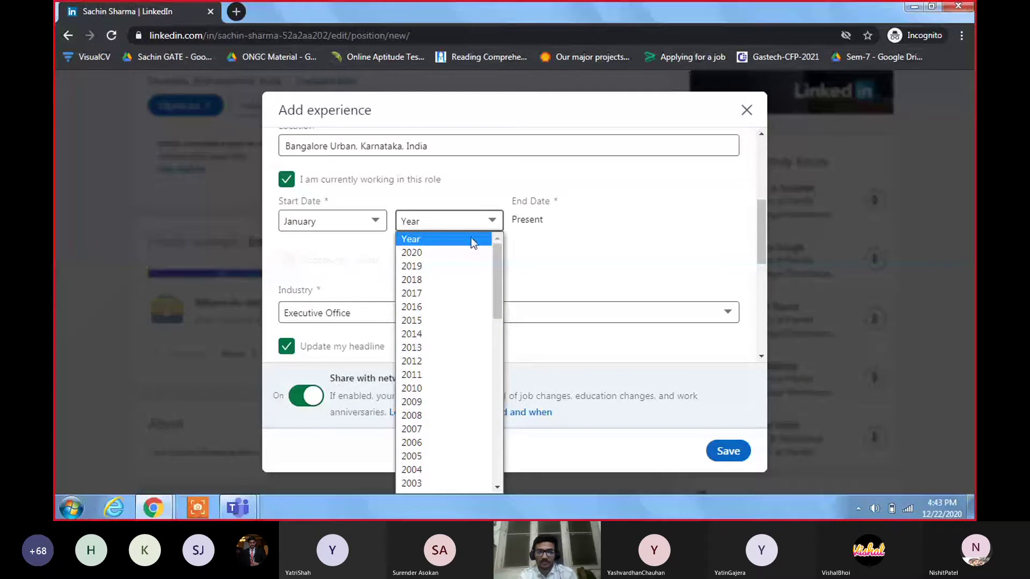
pyautogui.click(423, 253)
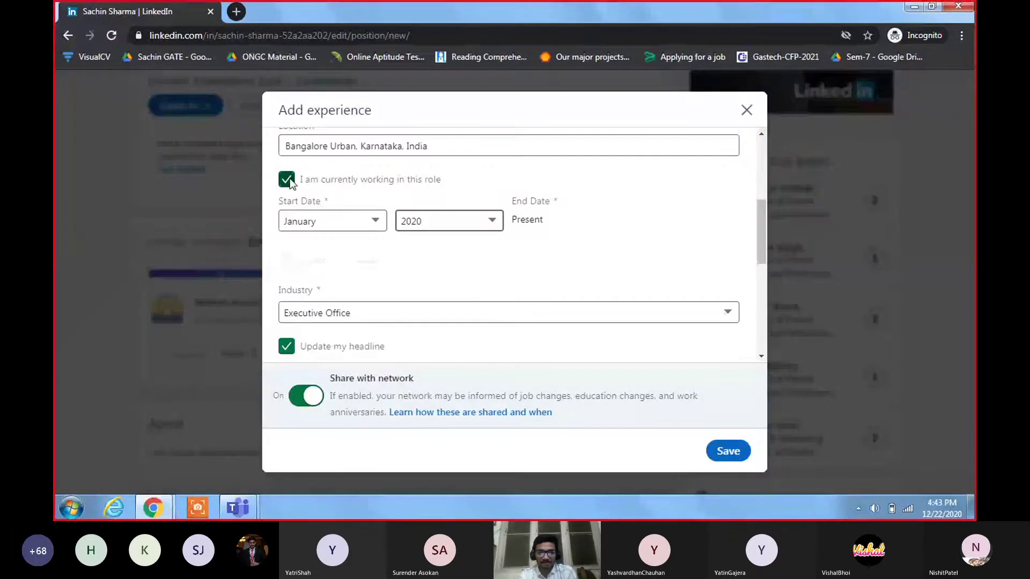
pyautogui.click(287, 180)
pyautogui.click(611, 222)
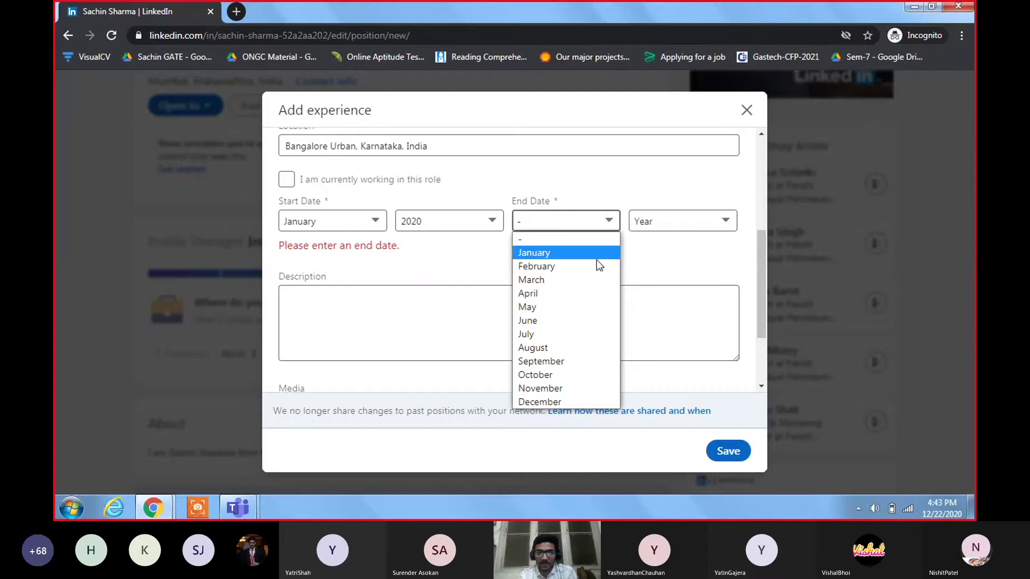
pyautogui.click(598, 266)
pyautogui.click(692, 221)
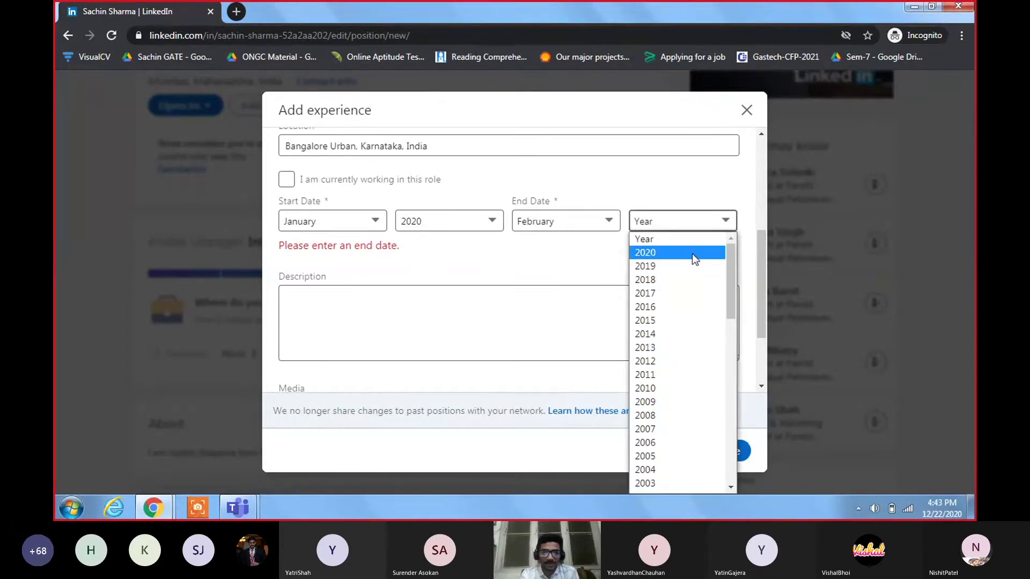
pyautogui.click(692, 254)
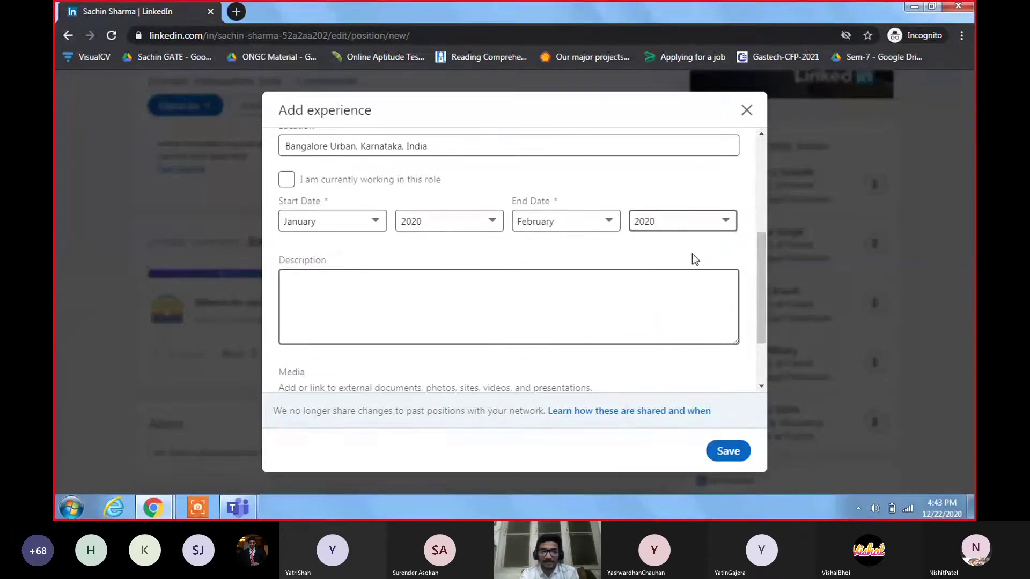
# - Leave the description blank and save the Tata Group experience to the profile
pyautogui.click(342, 279)
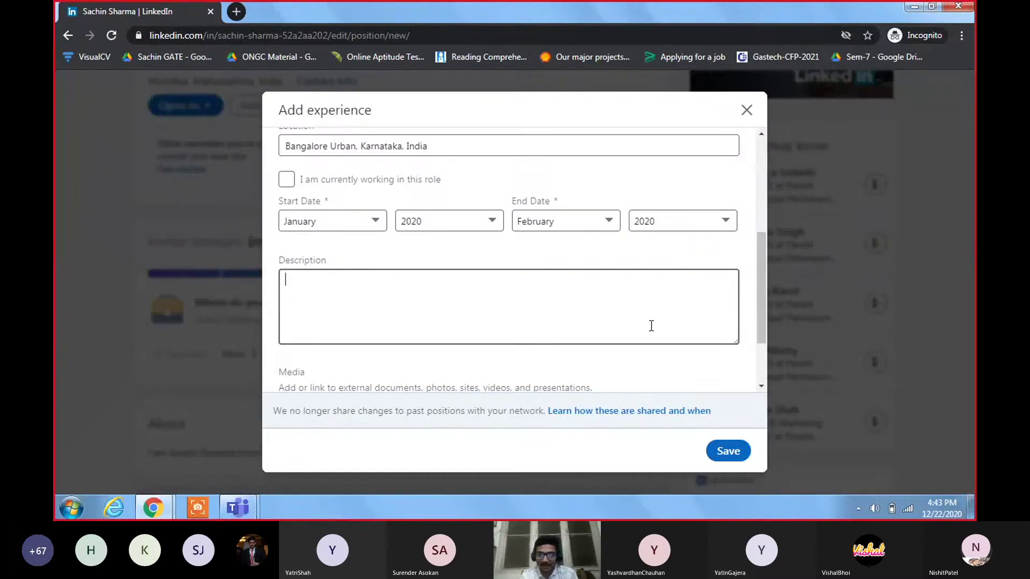
pyautogui.scroll(-1, 759, 321)
pyautogui.scroll(-2, 758, 321)
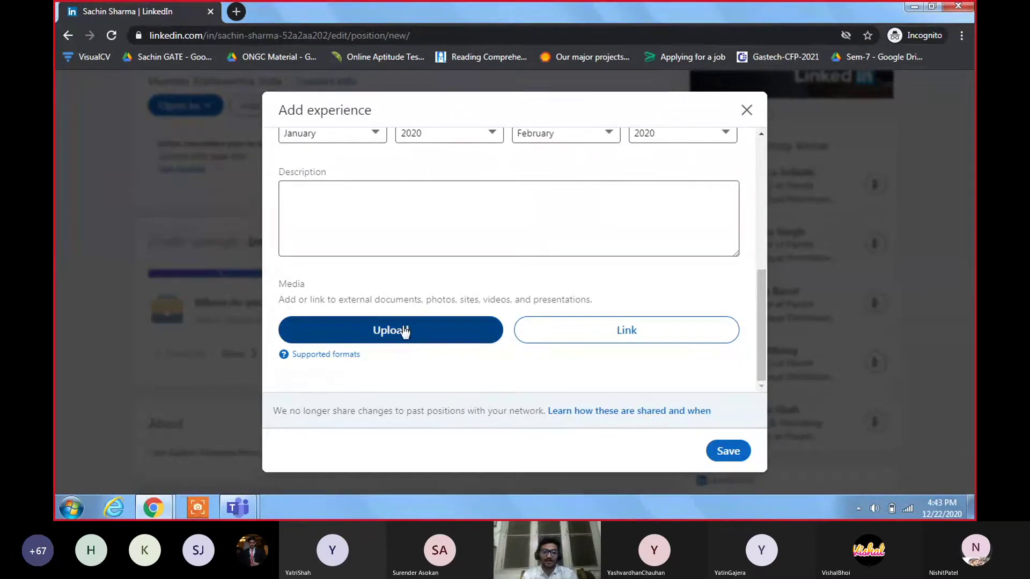
pyautogui.click(626, 234)
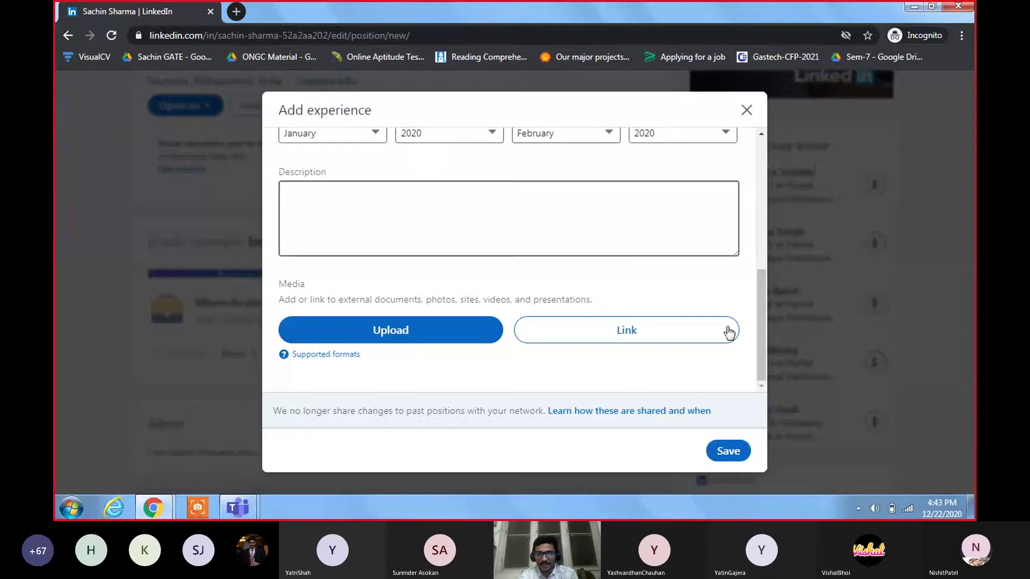
pyautogui.moveTo(761, 321); pyautogui.dragTo(771, 375)
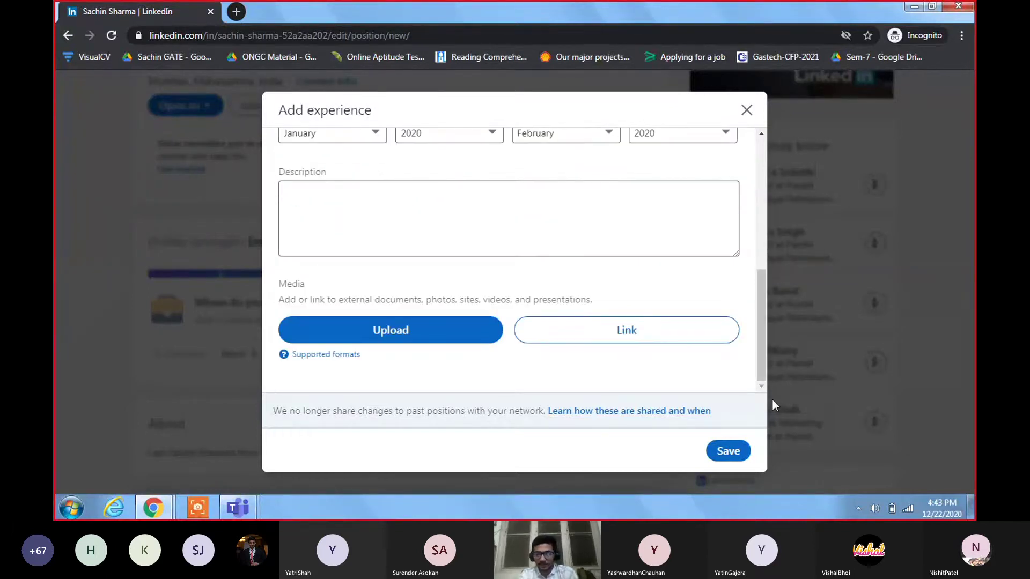
pyautogui.click(729, 451)
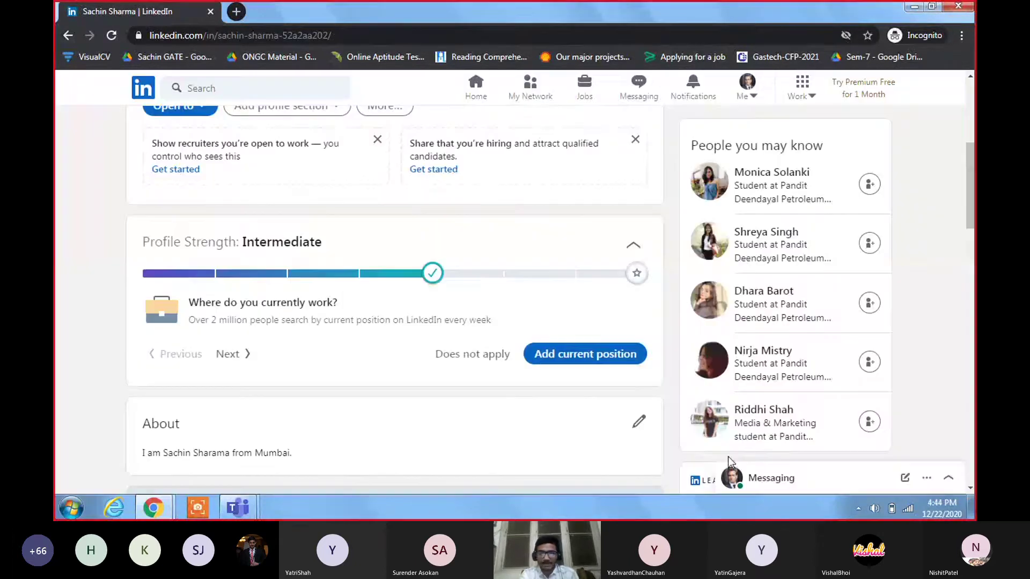
pyautogui.click(972, 124)
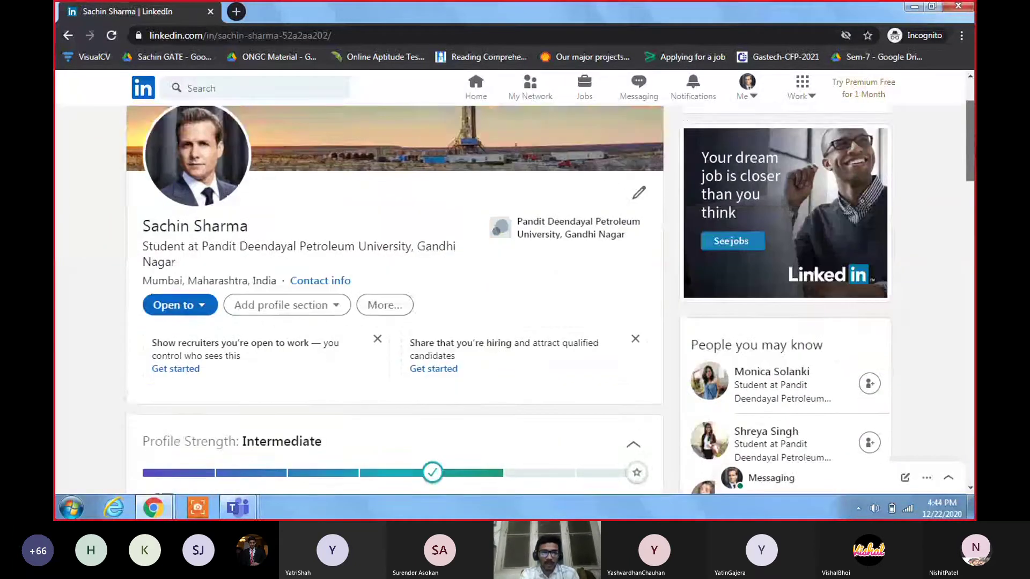
pyautogui.moveTo(975, 129); pyautogui.dragTo(975, 378)
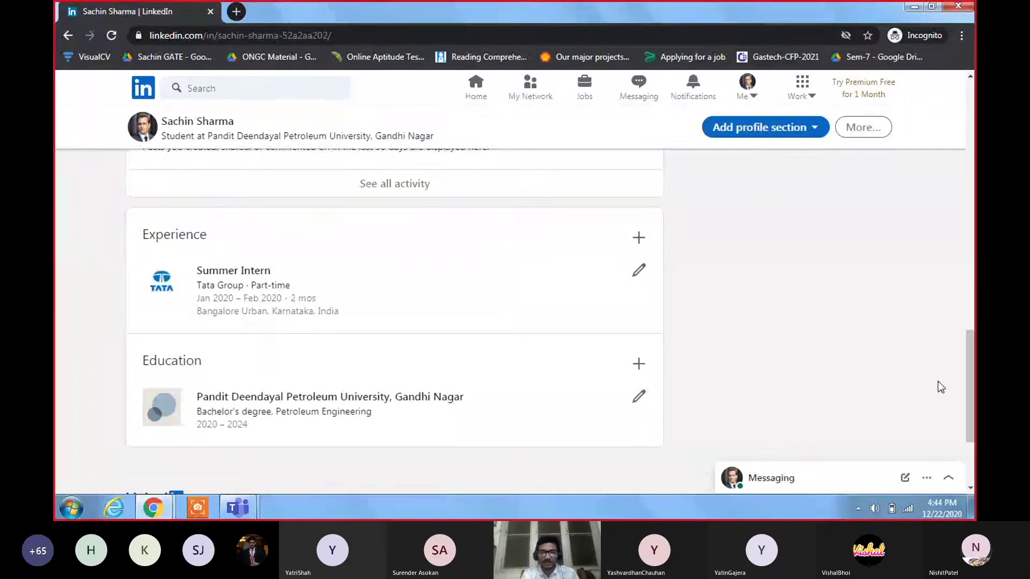
pyautogui.scroll(2, 941, 387)
pyautogui.scroll(-2, 570, 345)
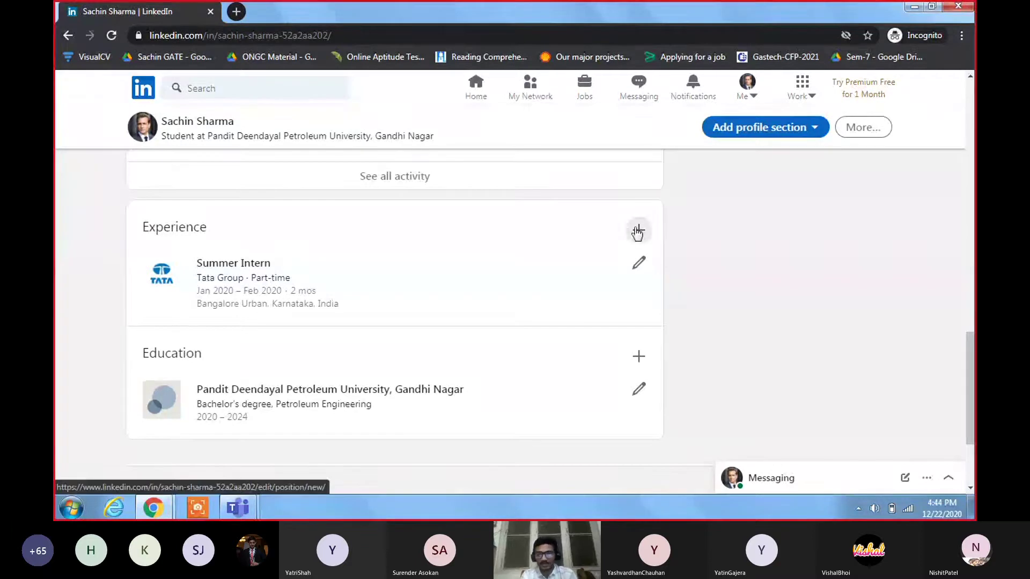
pyautogui.scroll(7, 975, 255)
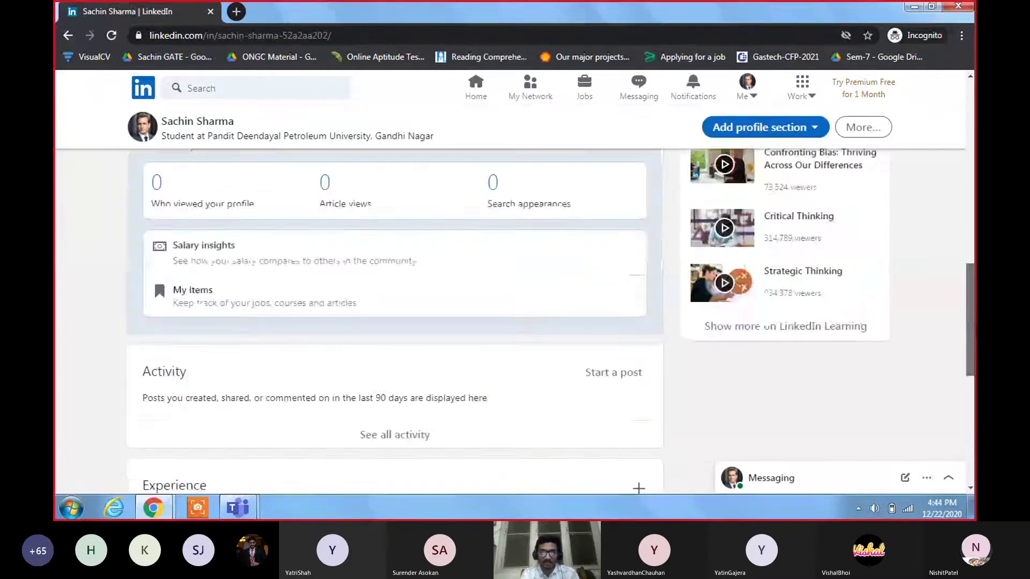
pyautogui.moveTo(974, 255); pyautogui.dragTo(974, 188)
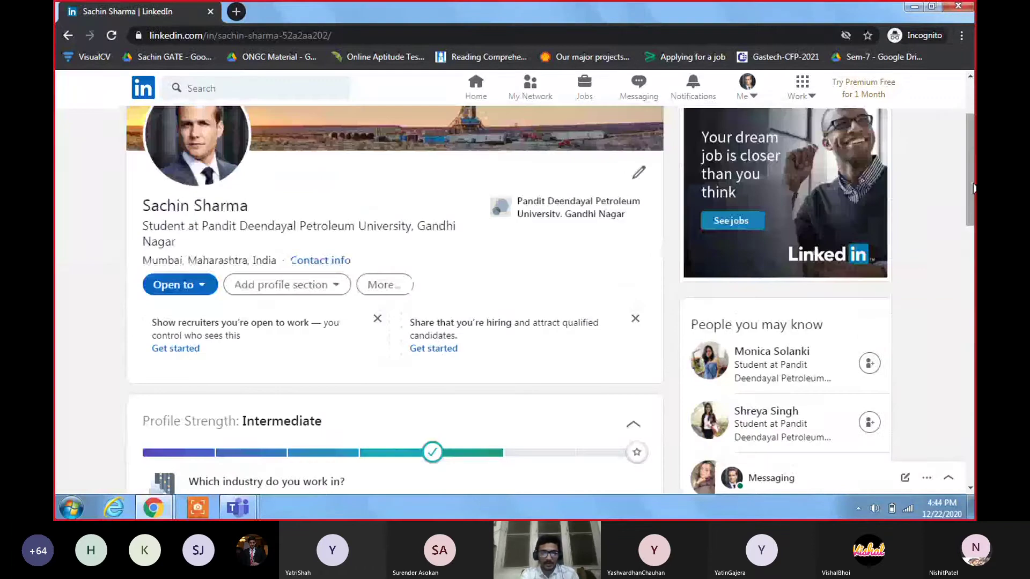
# - Choose Education under Background in the Add profile section list
pyautogui.click(334, 290)
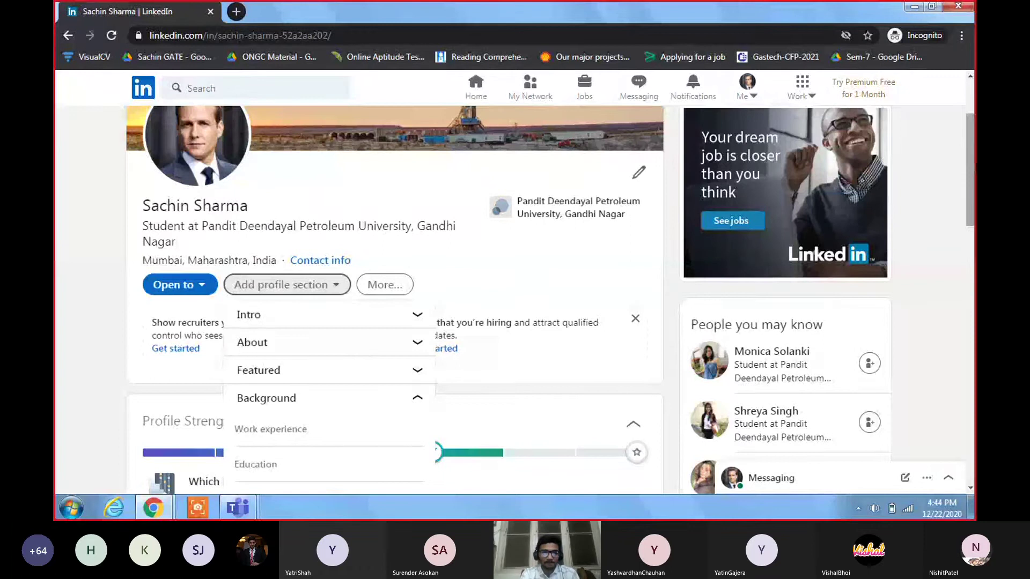
pyautogui.scroll(-3, 394, 295)
pyautogui.scroll(-1, 295, 203)
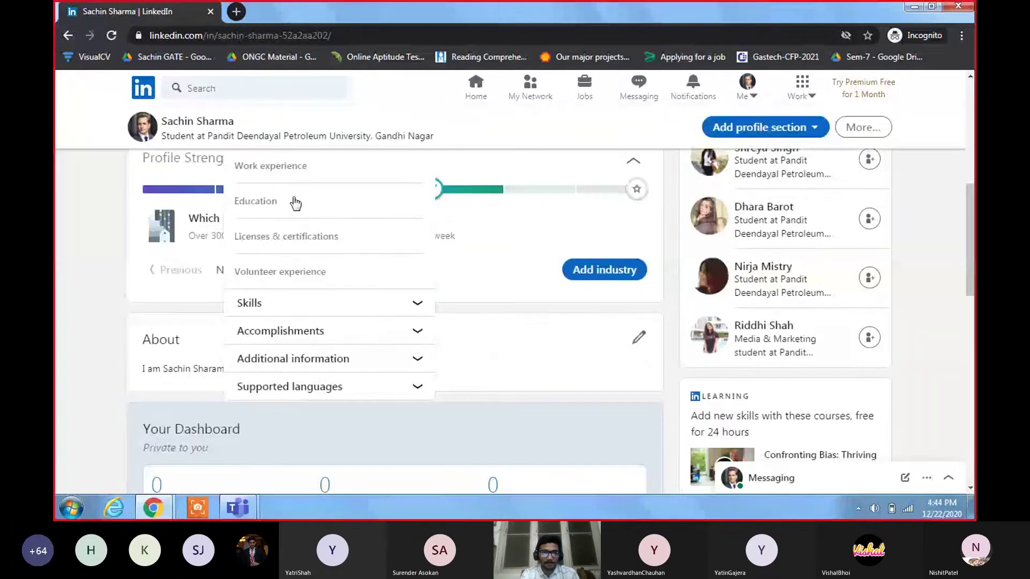
pyautogui.click(264, 202)
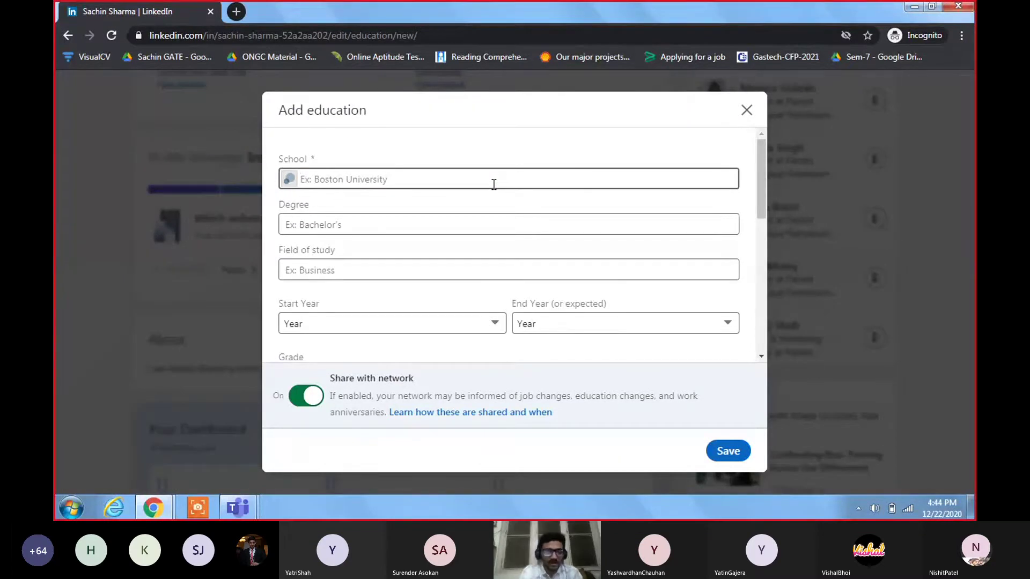
# - Fill in school Saint John's University, degree High School Diploma, and field Computer Science
pyautogui.click(494, 184)
pyautogui.write('Sa')
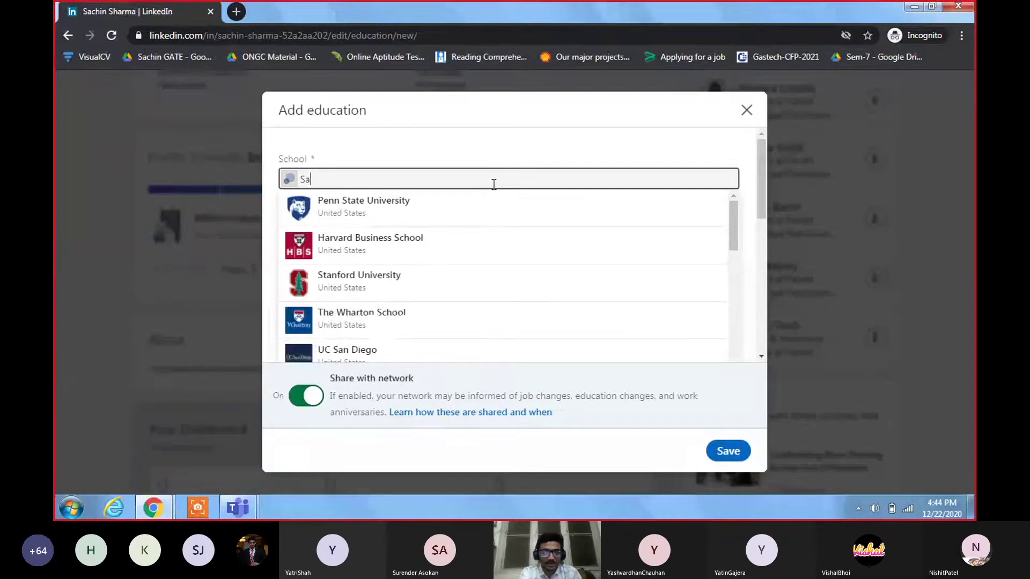
pyautogui.write('in')
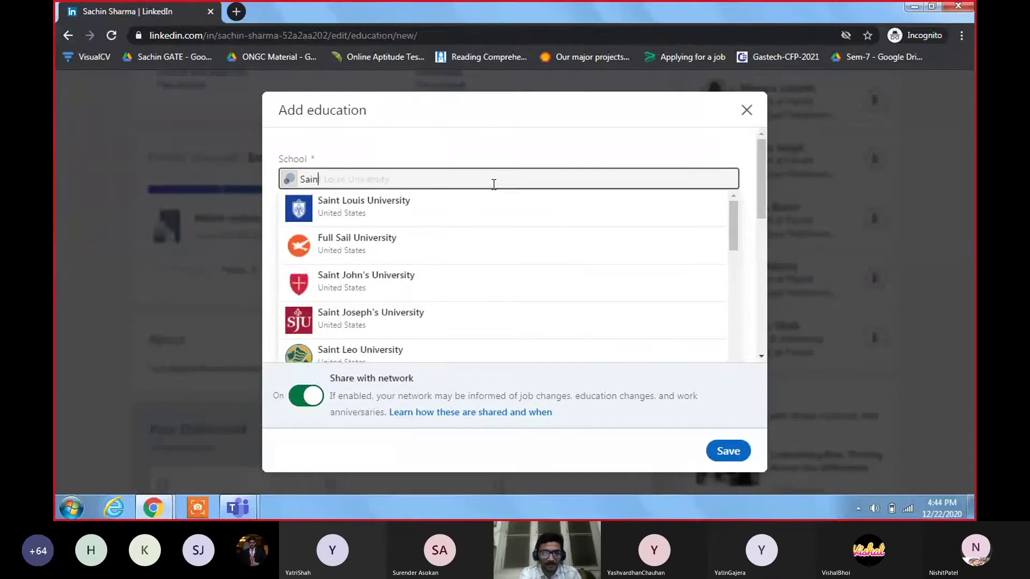
pyautogui.write('t')
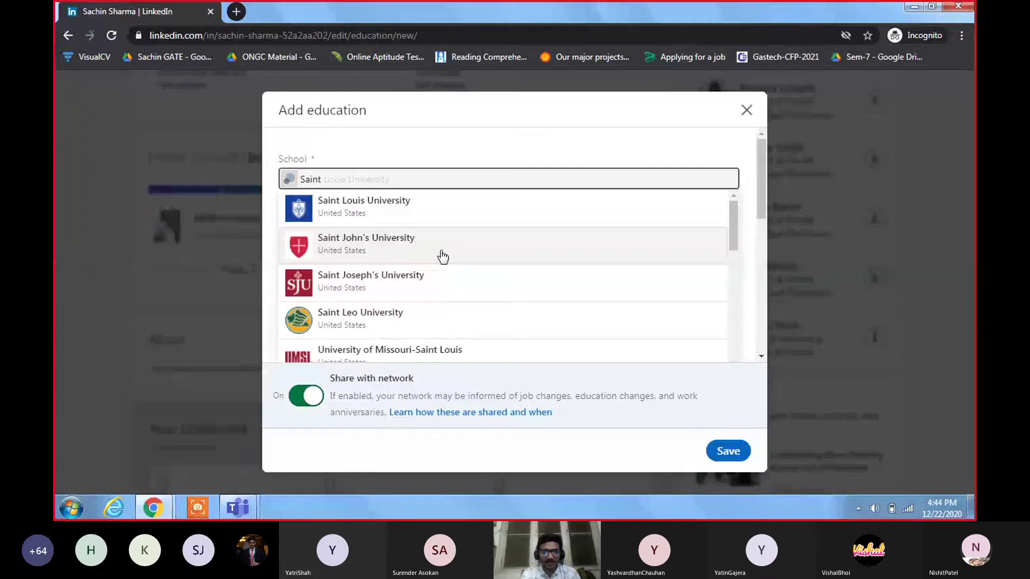
pyautogui.click(440, 250)
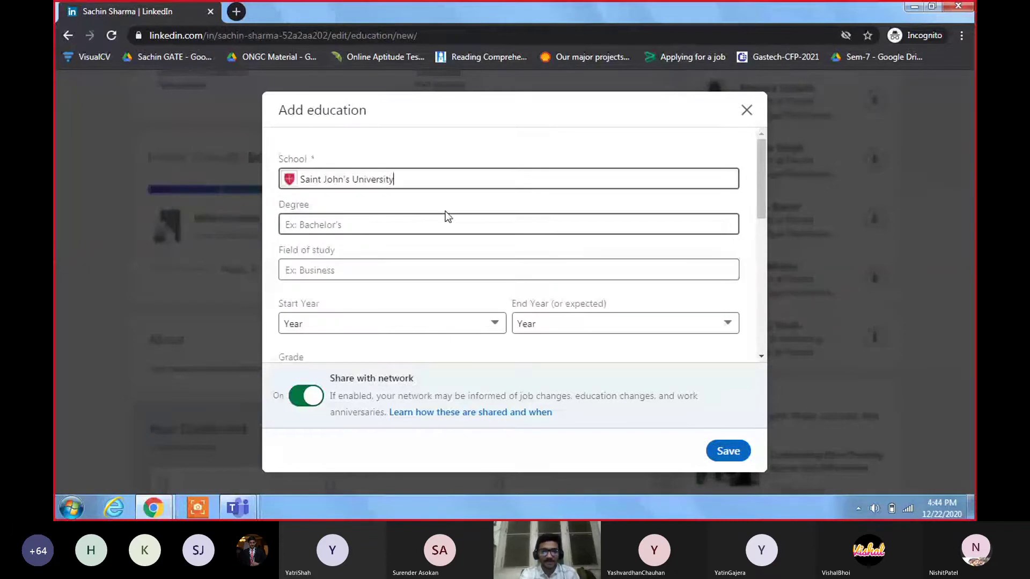
pyautogui.click(446, 223)
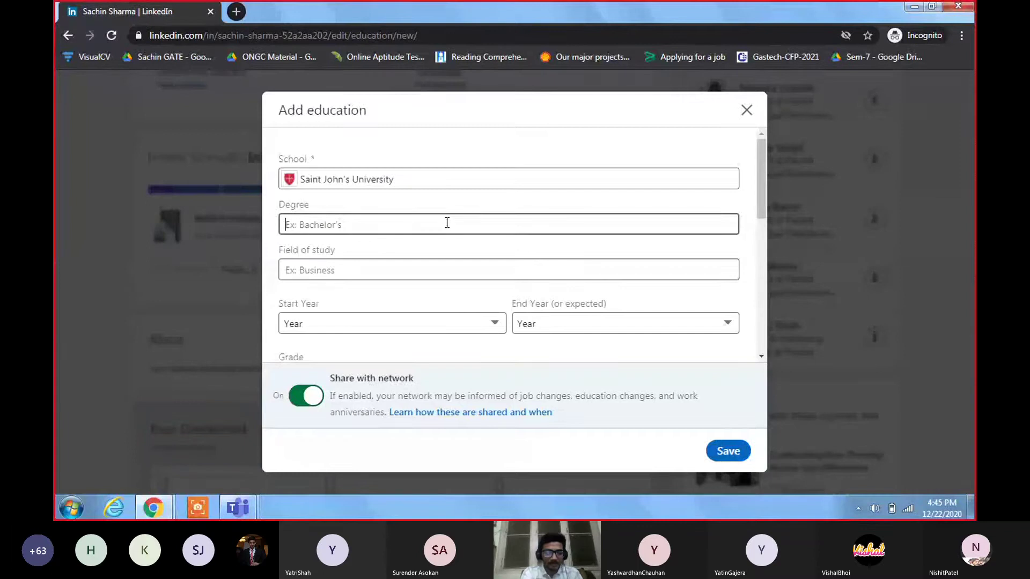
pyautogui.write('High')
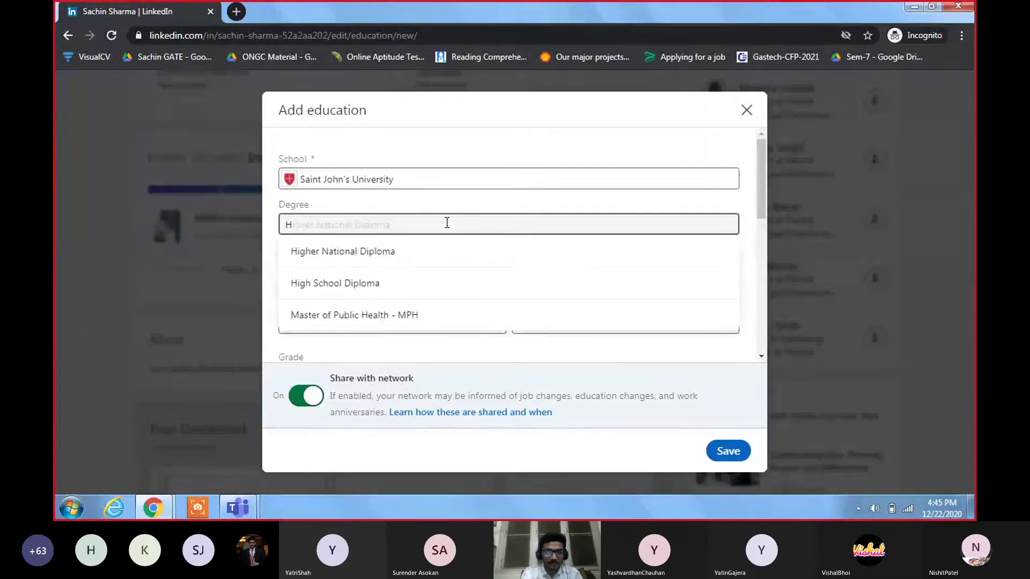
pyautogui.click(397, 284)
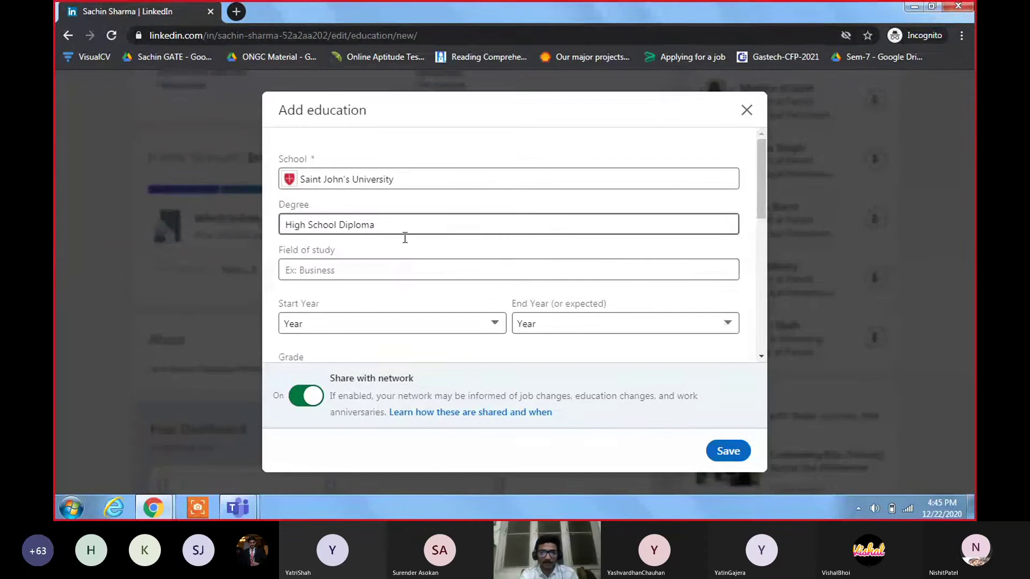
pyautogui.click(402, 265)
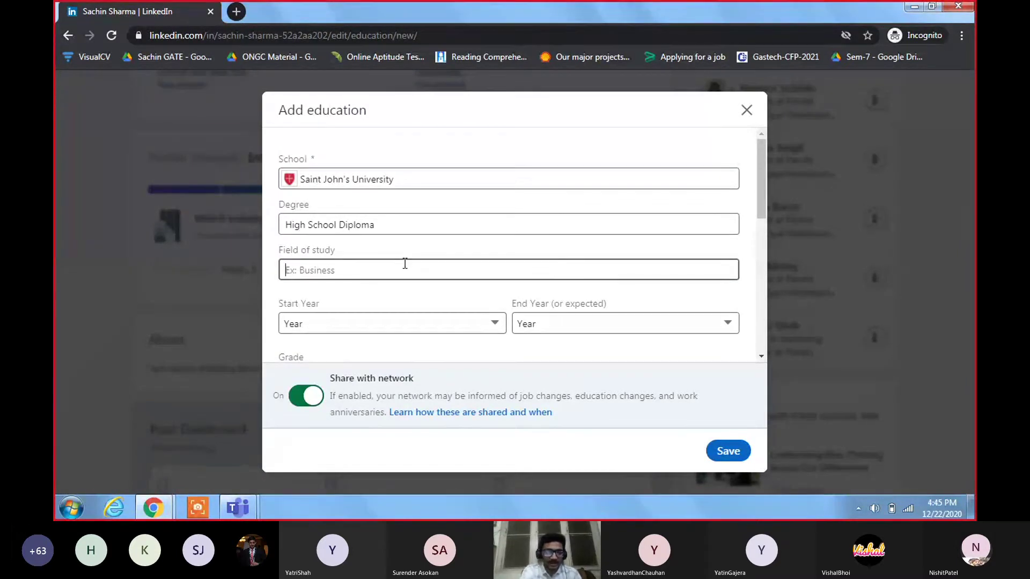
pyautogui.write('S')
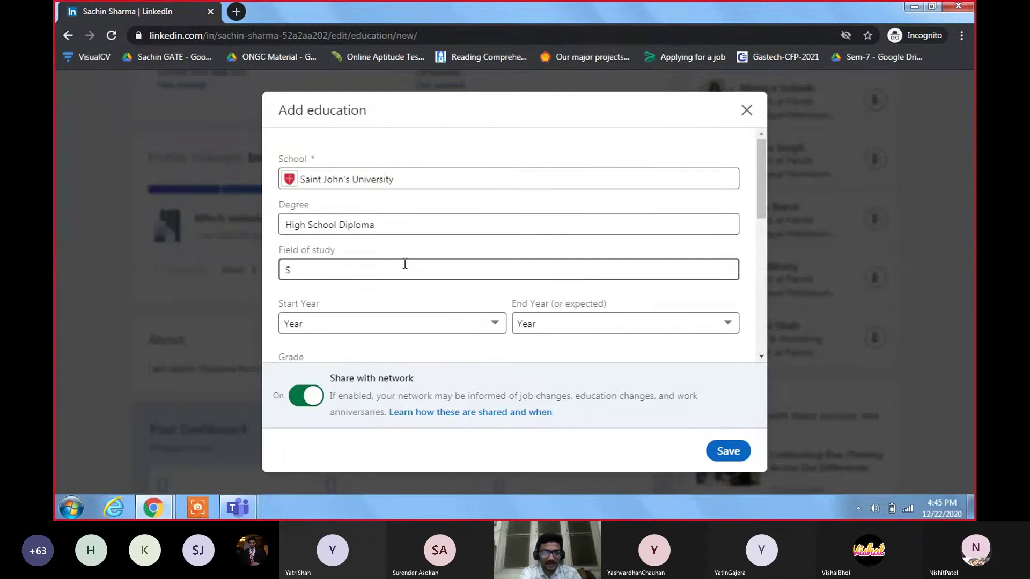
pyautogui.write('c')
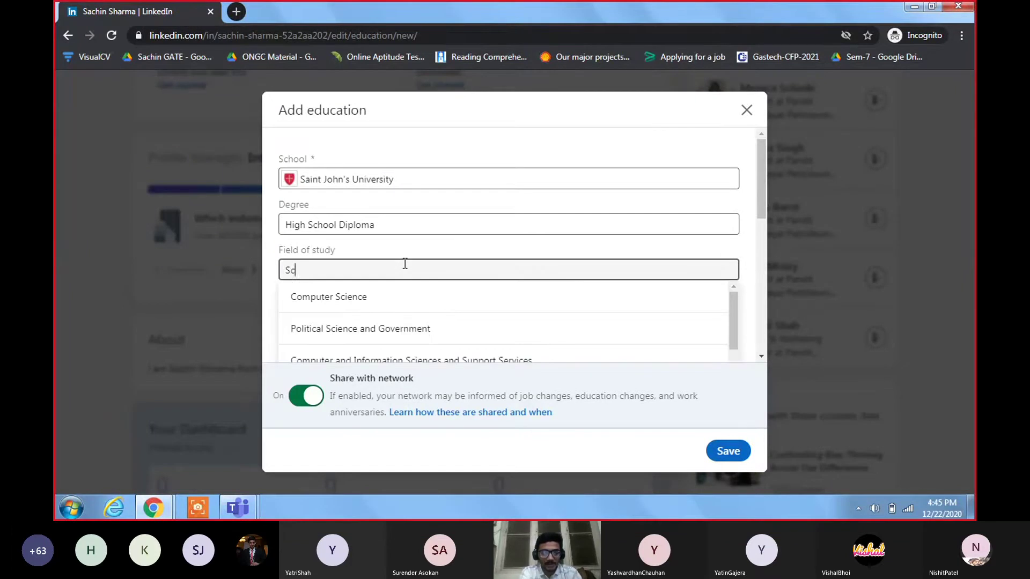
pyautogui.write('ien')
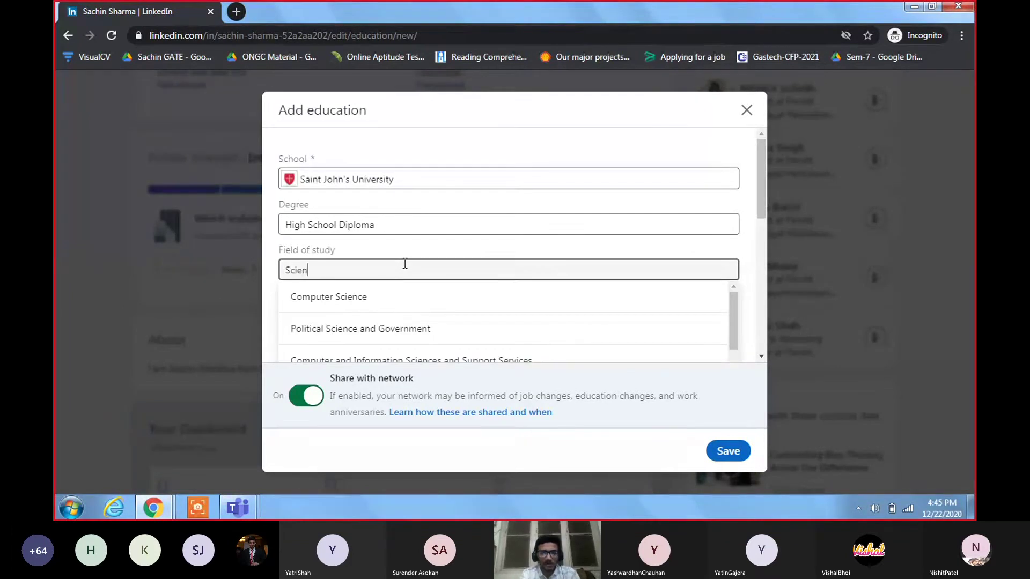
pyautogui.click(404, 298)
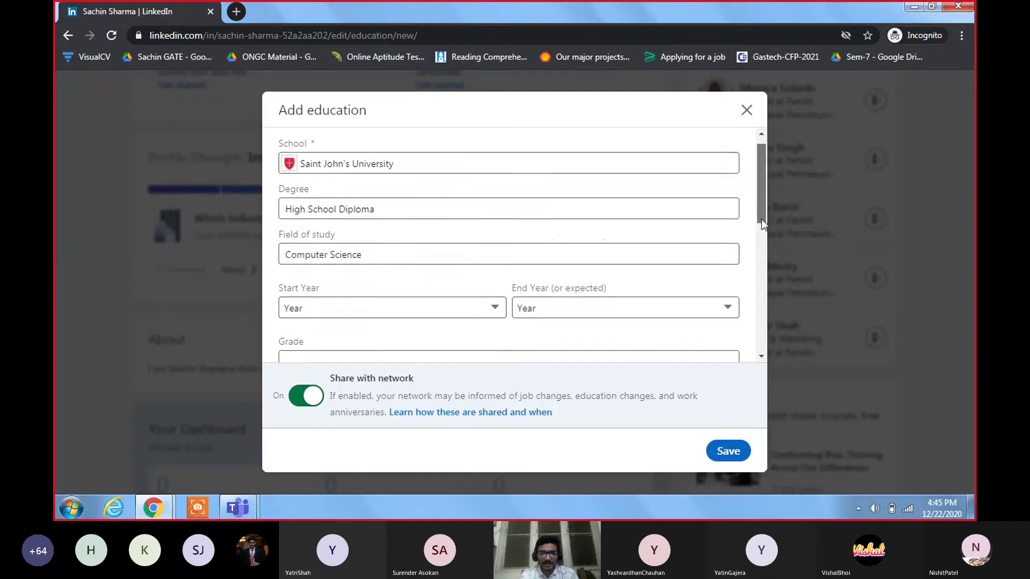
pyautogui.scroll(-2, 761, 224)
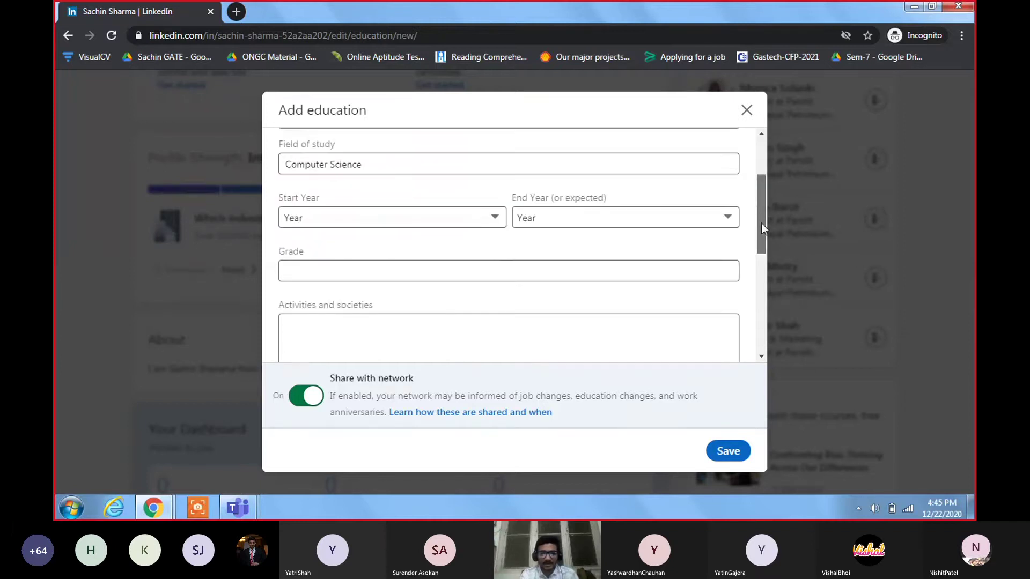
# - Set the education start year to 2015 and end year to 2019
pyautogui.click(478, 227)
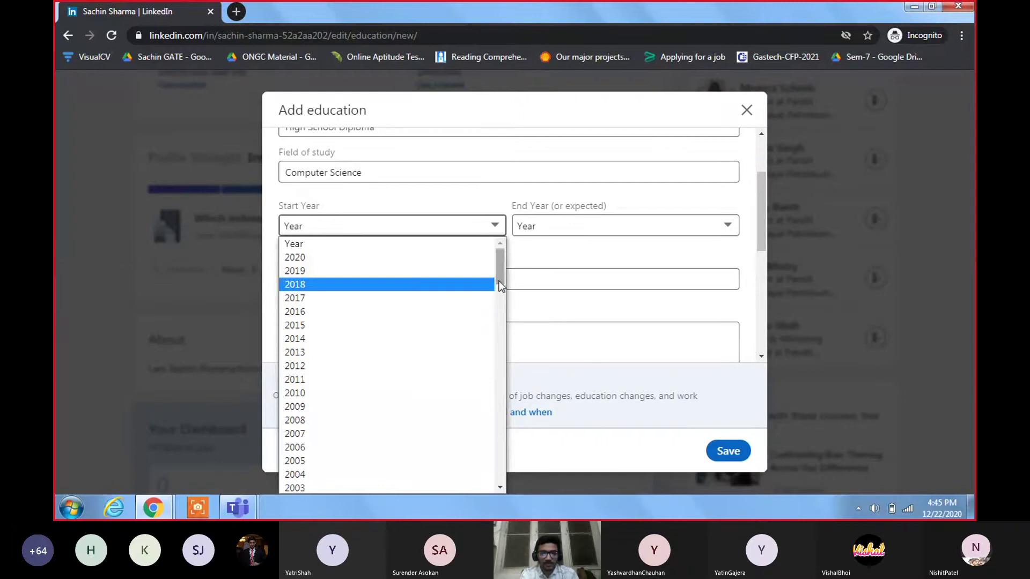
pyautogui.scroll(-1, 494, 288)
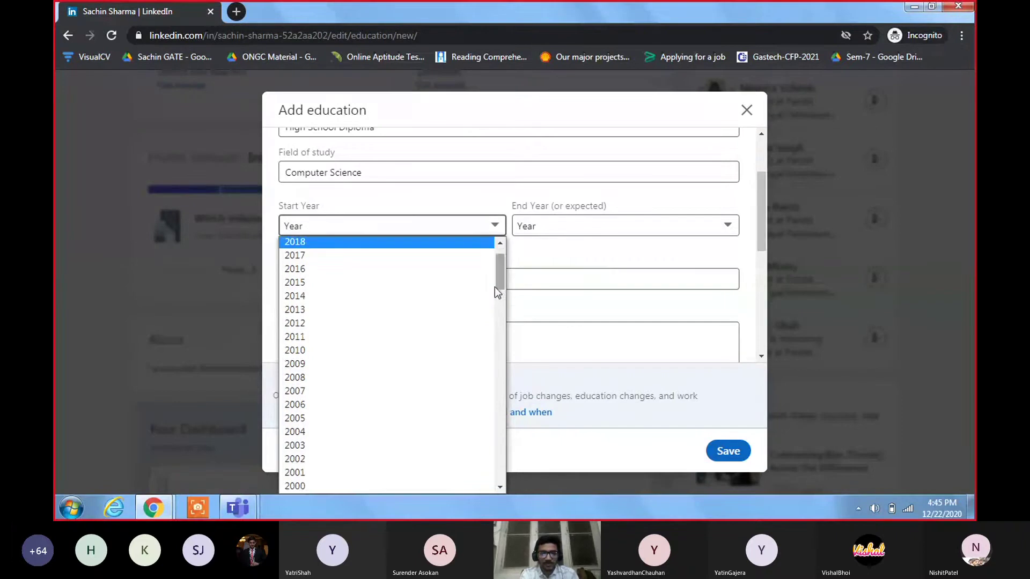
pyautogui.click(428, 290)
pyautogui.click(630, 226)
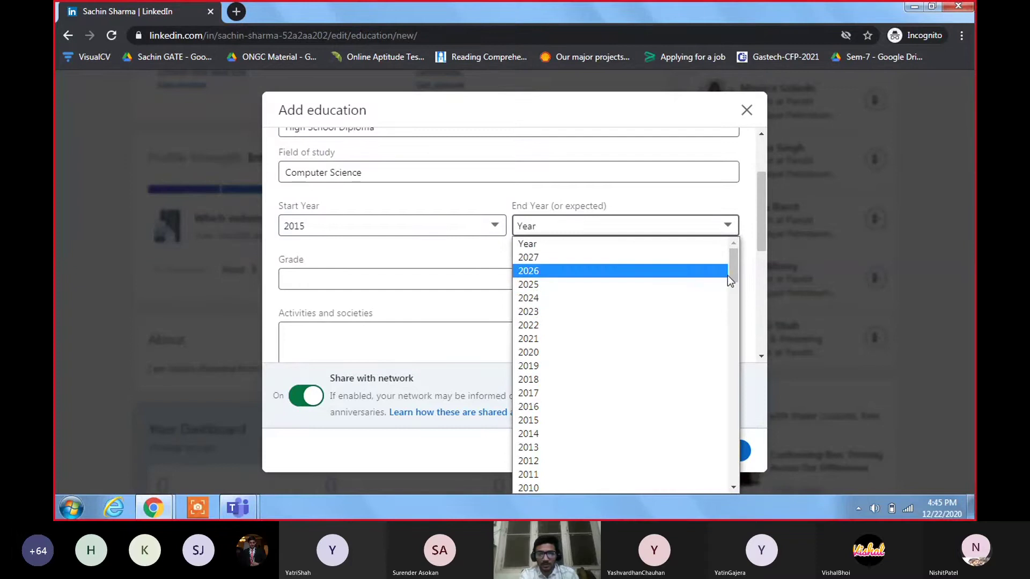
pyautogui.moveTo(728, 275); pyautogui.dragTo(735, 266)
pyautogui.click(633, 330)
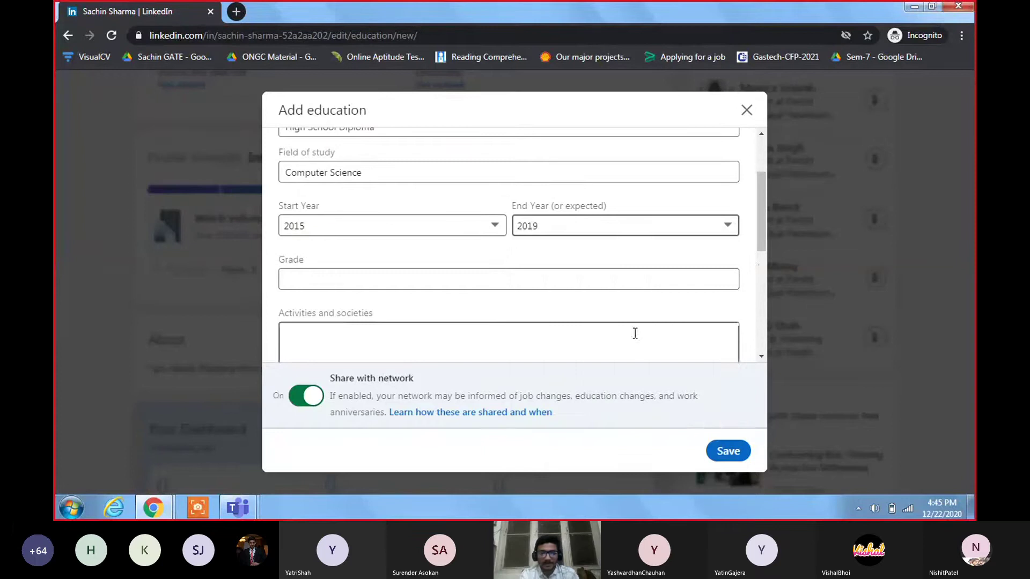
# - Enter 85% as the grade and save the Saint John's University entry
pyautogui.click(424, 278)
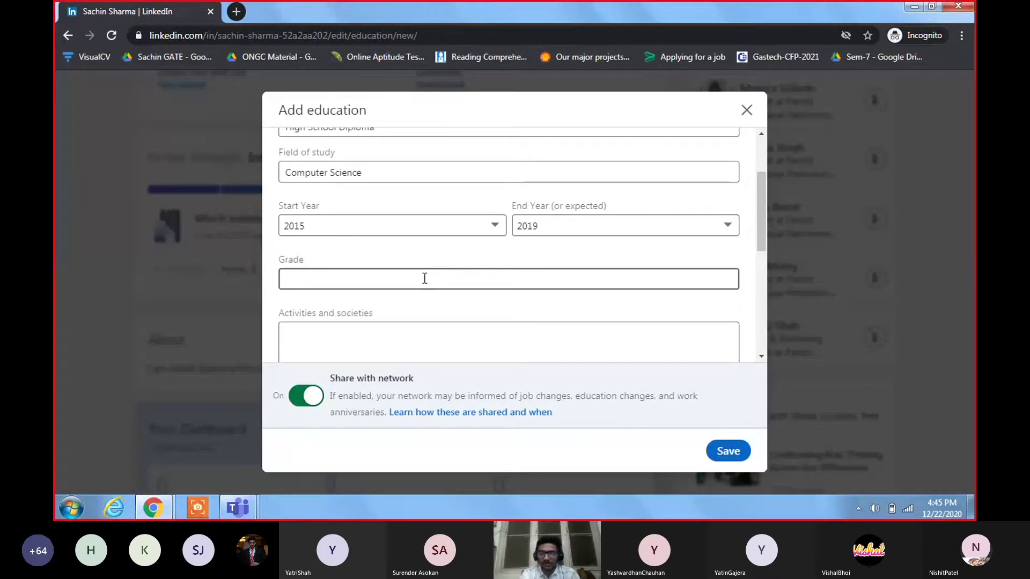
pyautogui.write('5')
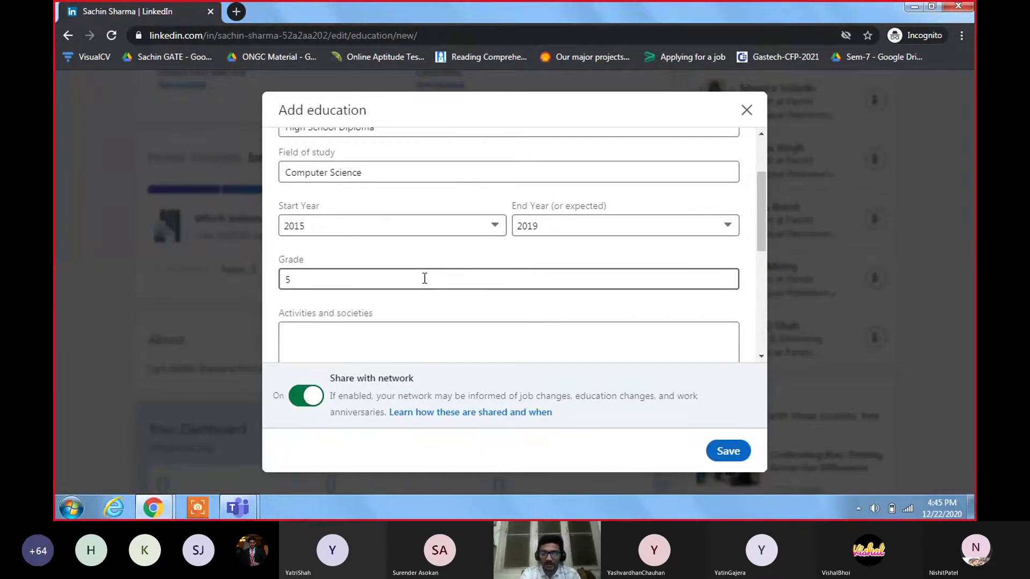
pyautogui.press('BackSpace')
pyautogui.write('85')
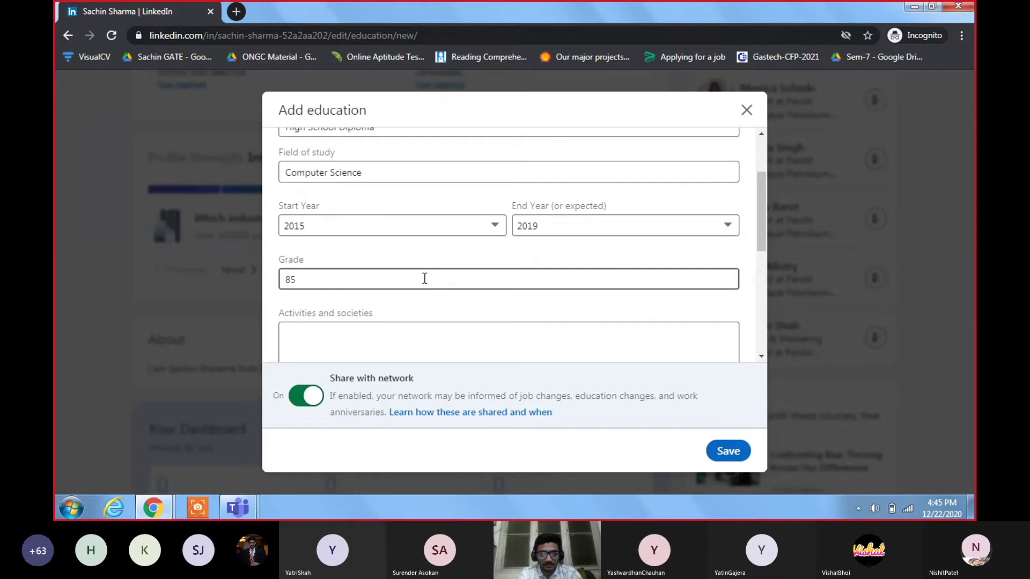
pyautogui.write('%')
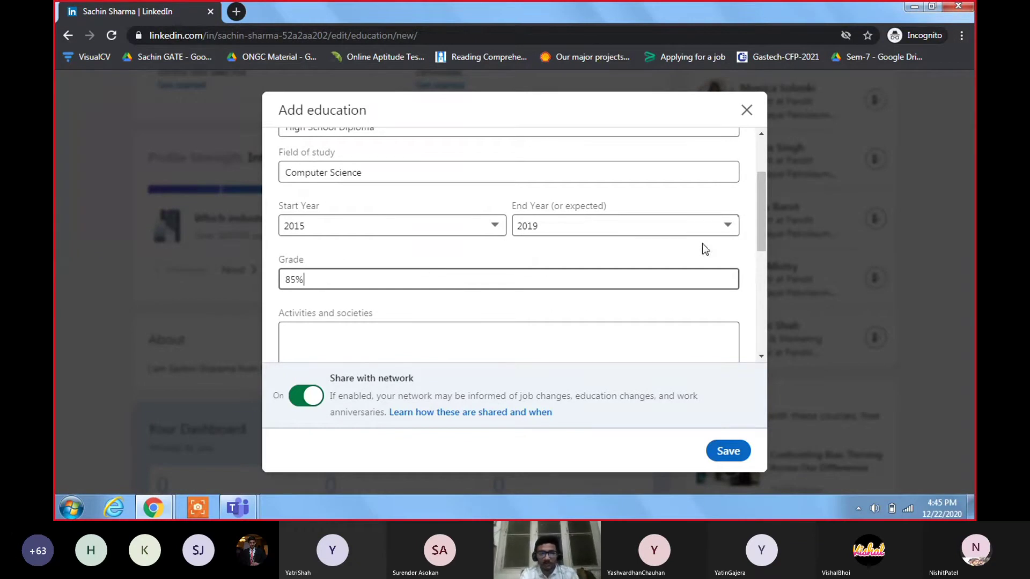
pyautogui.moveTo(764, 208); pyautogui.dragTo(763, 247)
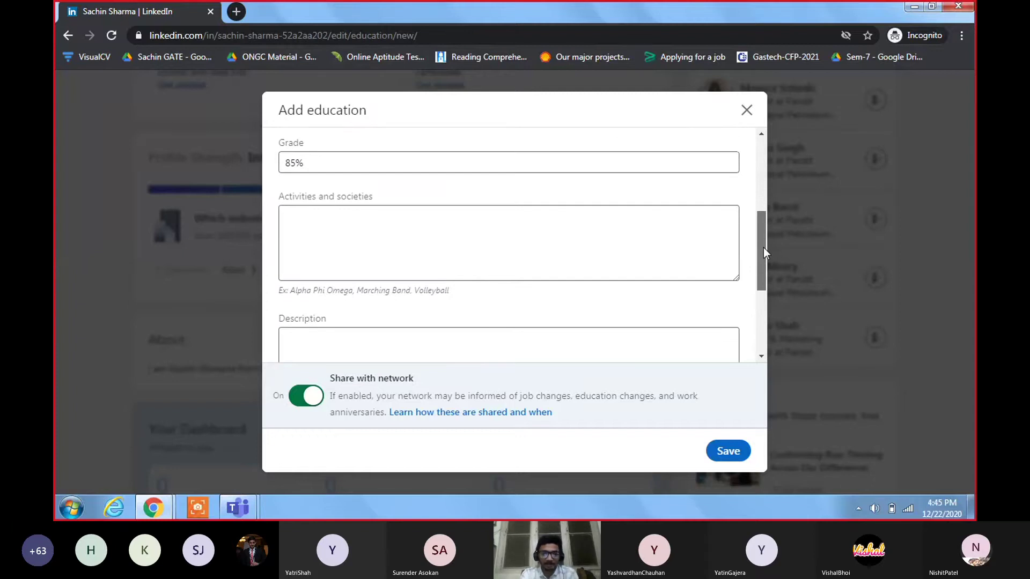
pyautogui.click(699, 267)
pyautogui.scroll(-3, 740, 268)
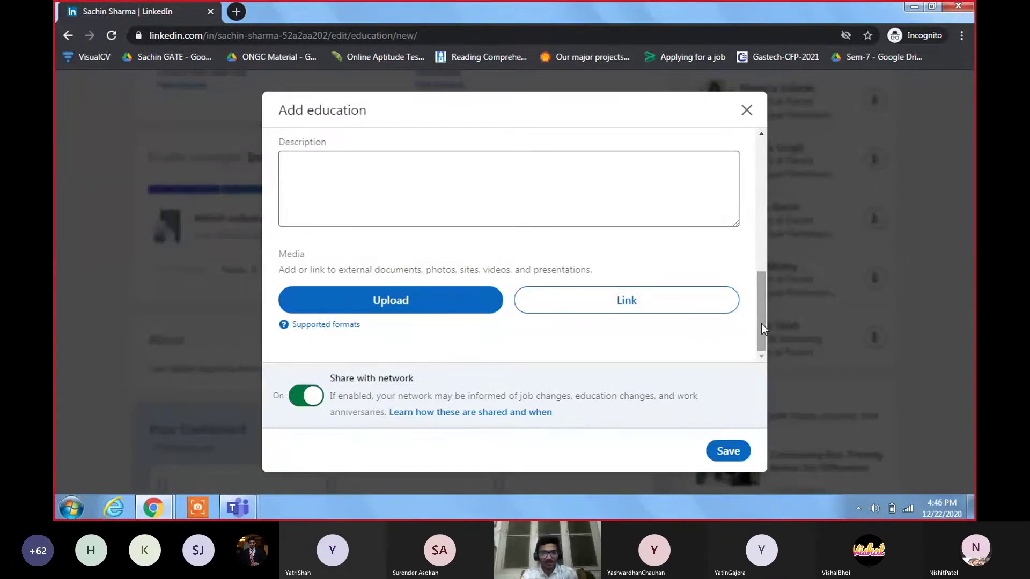
pyautogui.scroll(1, 761, 323)
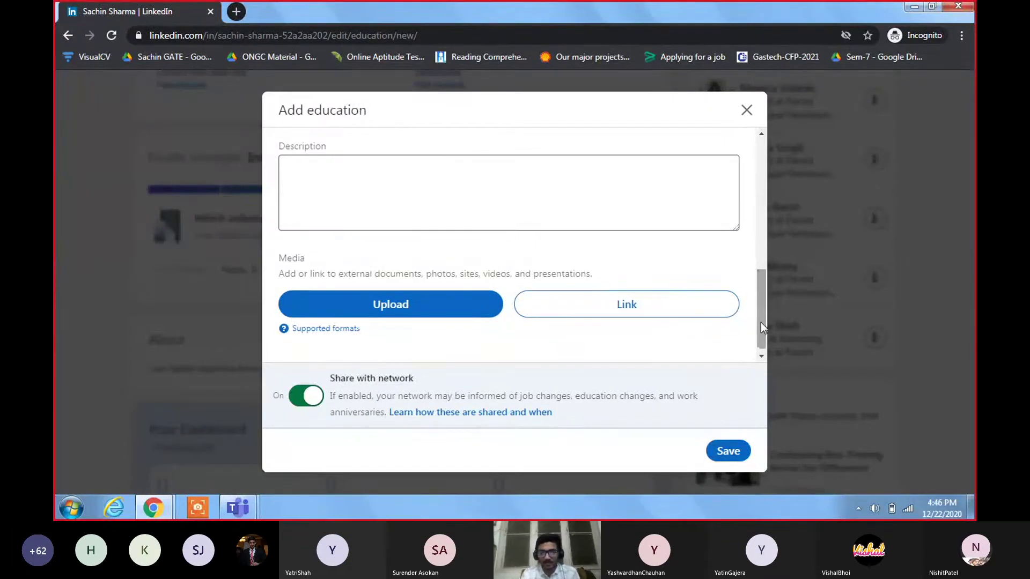
pyautogui.click(741, 454)
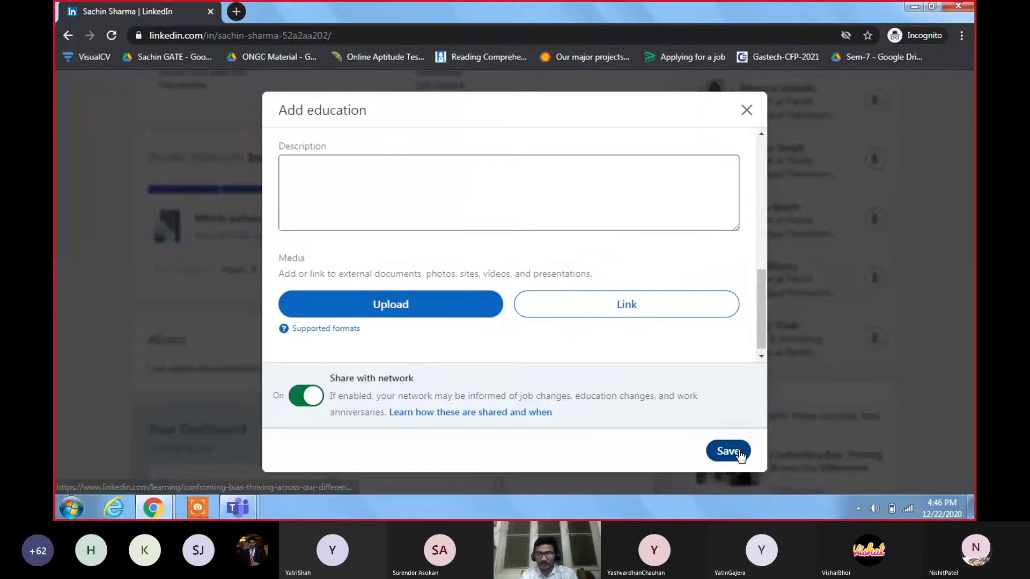
# - Show the extra education entry to confirm Saint John's University is listed
pyautogui.scroll(-3, 741, 455)
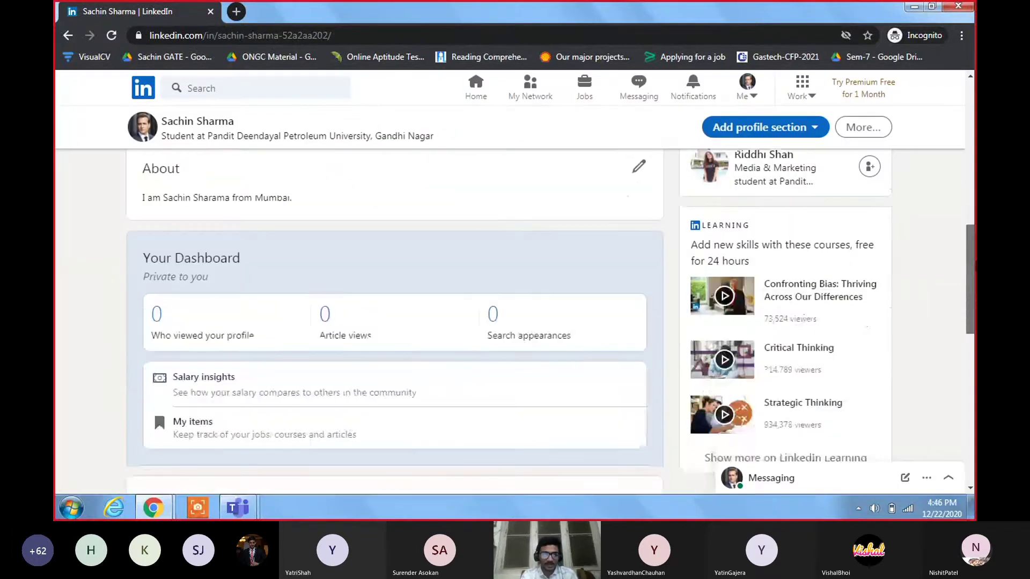
pyautogui.scroll(-10, 394, 322)
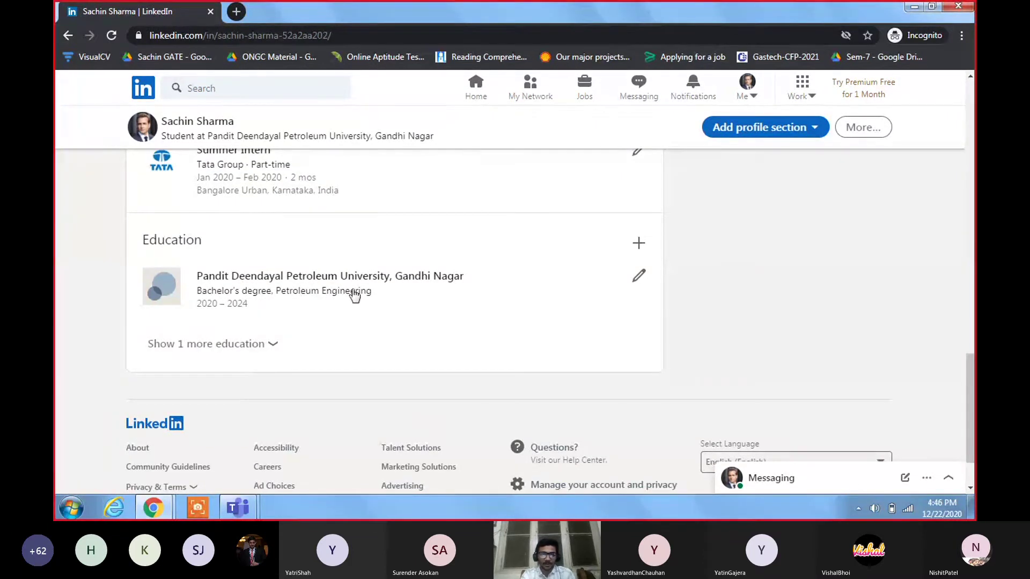
pyautogui.click(274, 346)
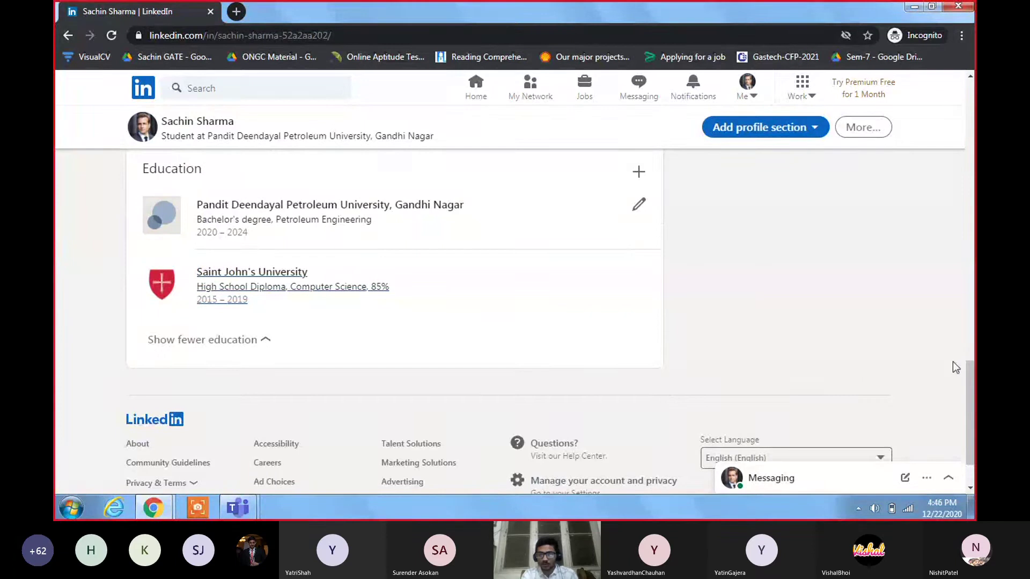
# - Switch to the other browser window showing the Feed | LinkedIn page
pyautogui.moveTo(971, 410); pyautogui.dragTo(972, 223)
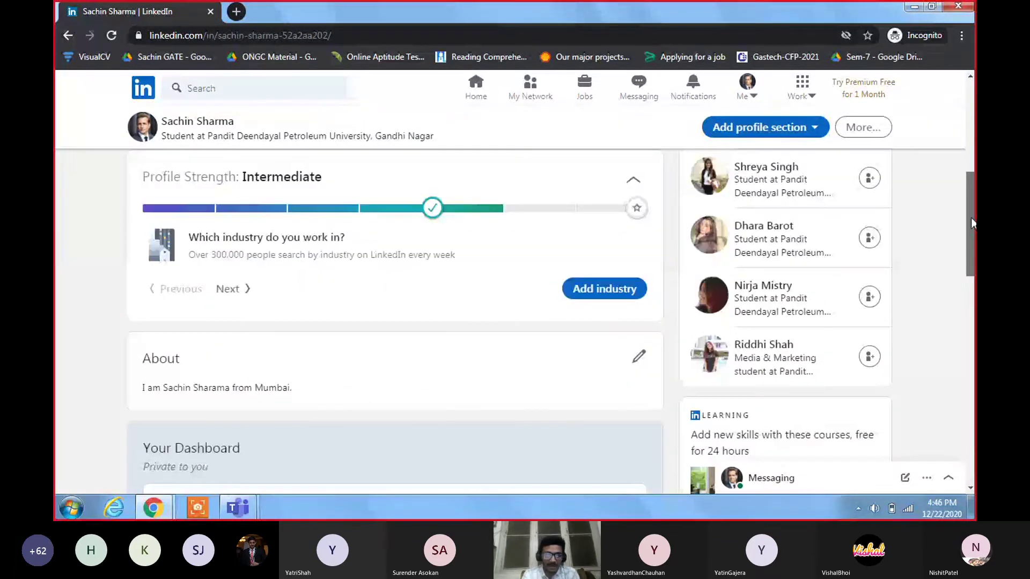
pyautogui.scroll(2, 972, 223)
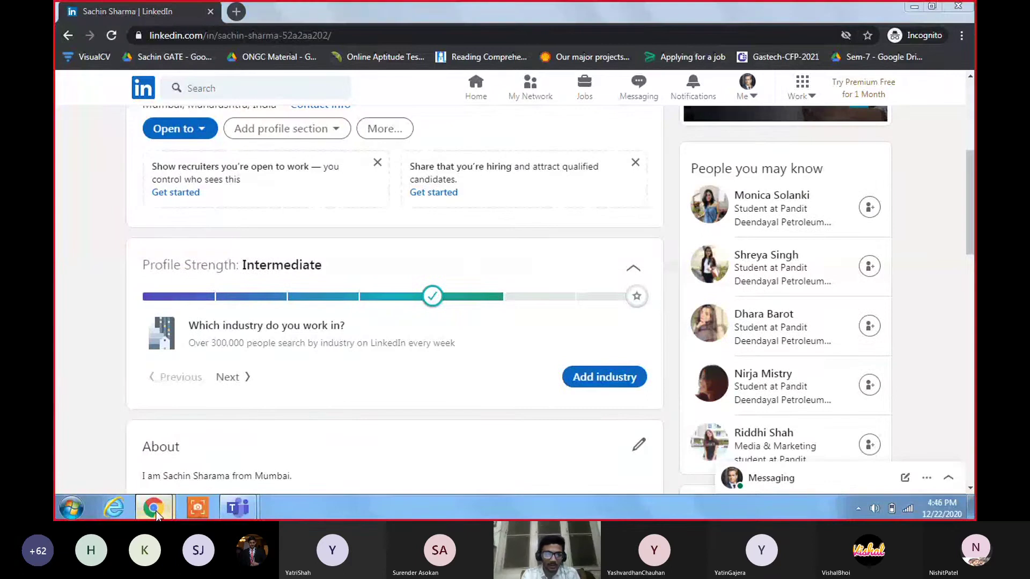
pyautogui.moveTo(157, 515)
pyautogui.click(139, 432)
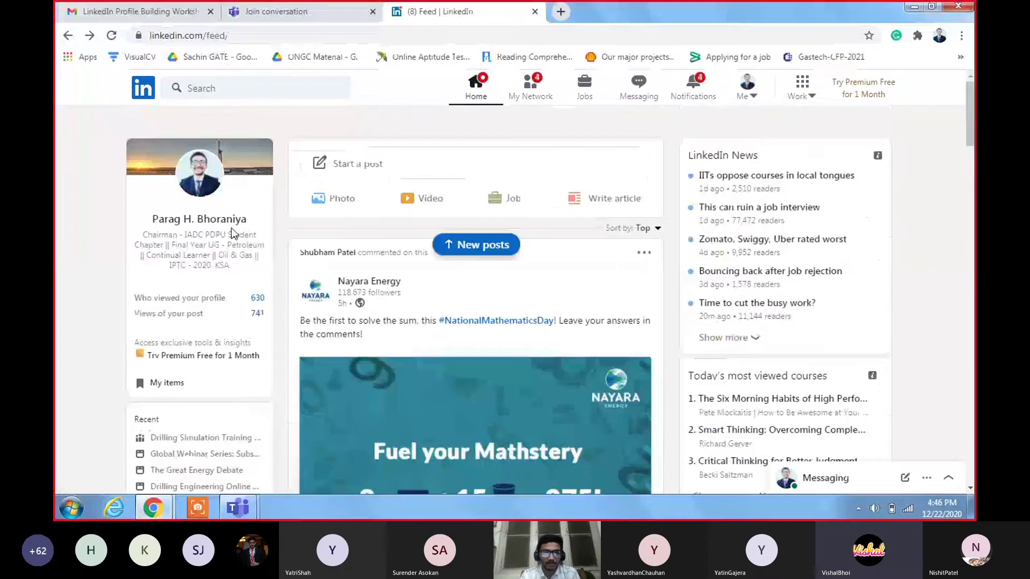
# - Open the reference user's profile from the feed, then restore the Teams workshop meeting window
pyautogui.click(226, 222)
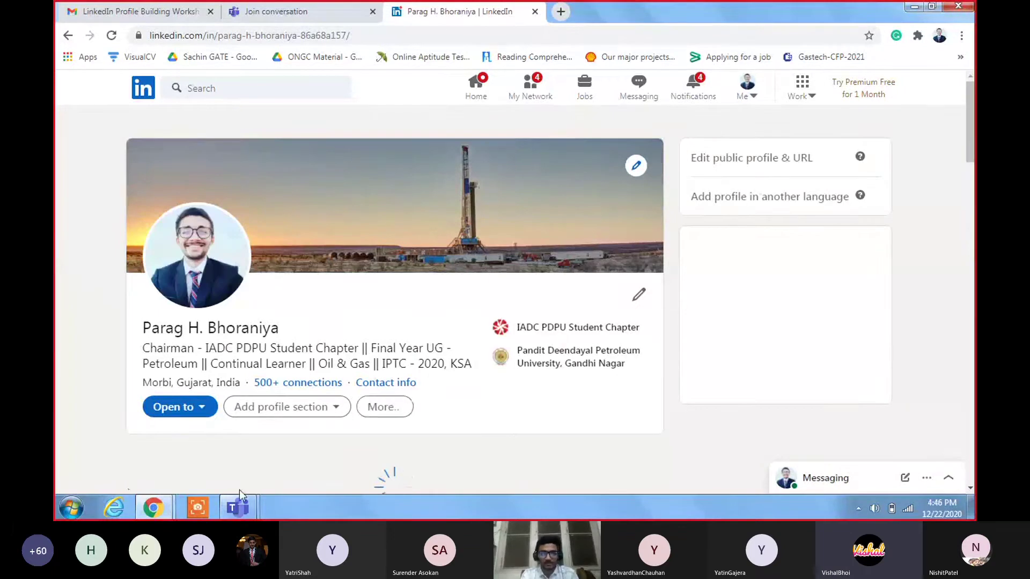
pyautogui.moveTo(239, 491)
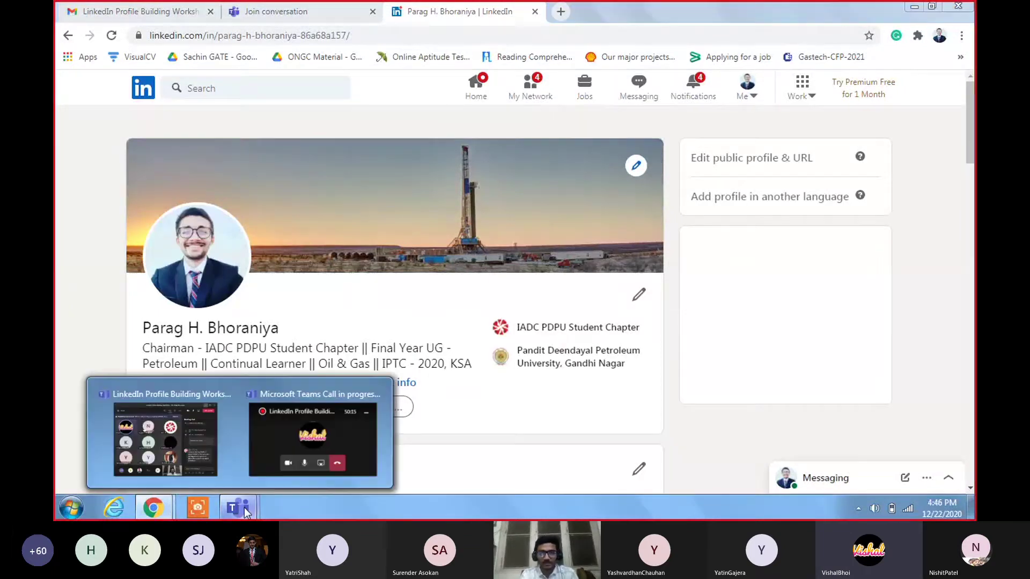
pyautogui.click(256, 479)
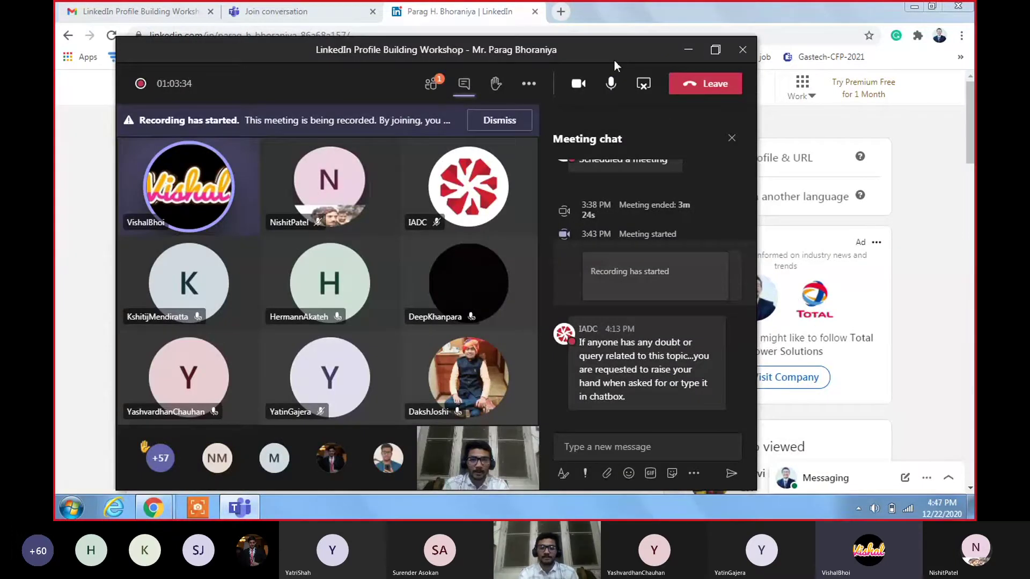
# - Nudge the Teams meeting window, toggle the mic mute off and on, then minimize it
pyautogui.moveTo(614, 59); pyautogui.dragTo(605, 43)
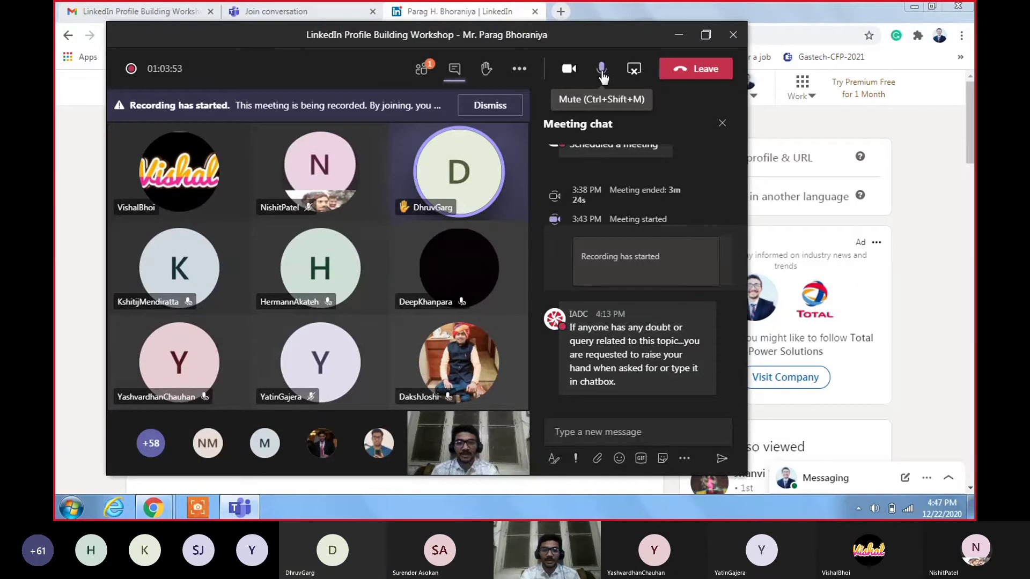
pyautogui.click(601, 74)
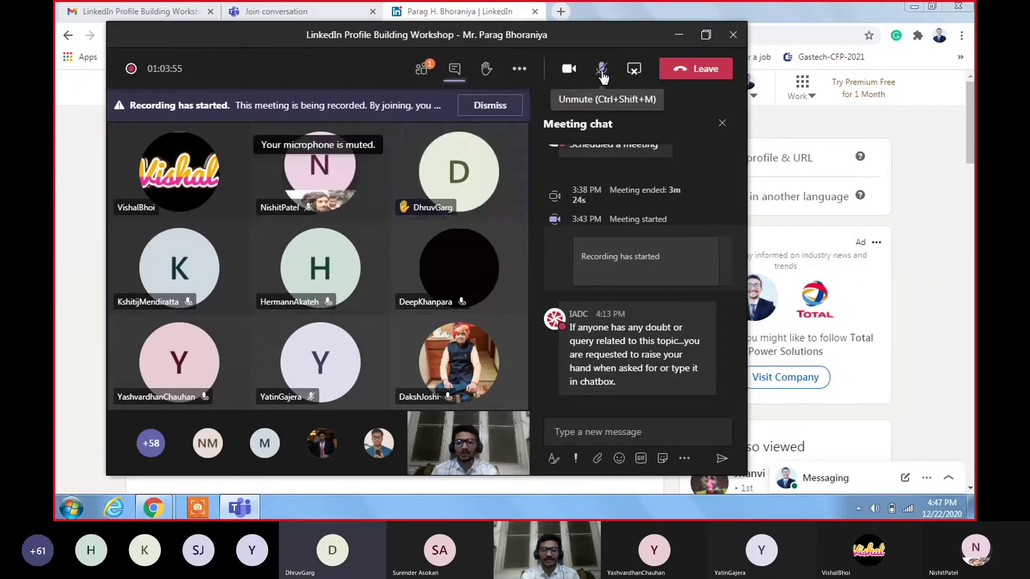
pyautogui.click(602, 74)
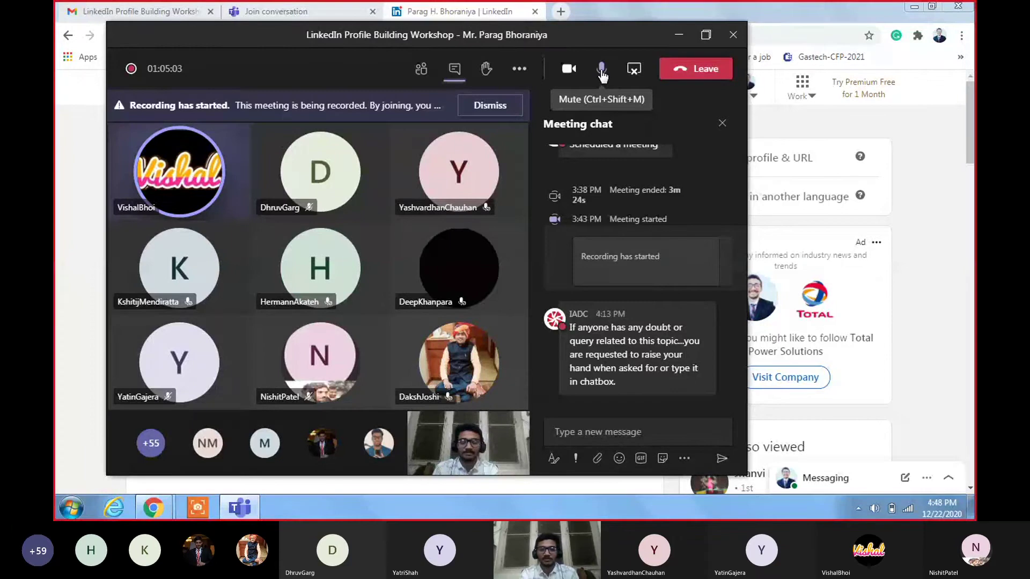
pyautogui.click(678, 35)
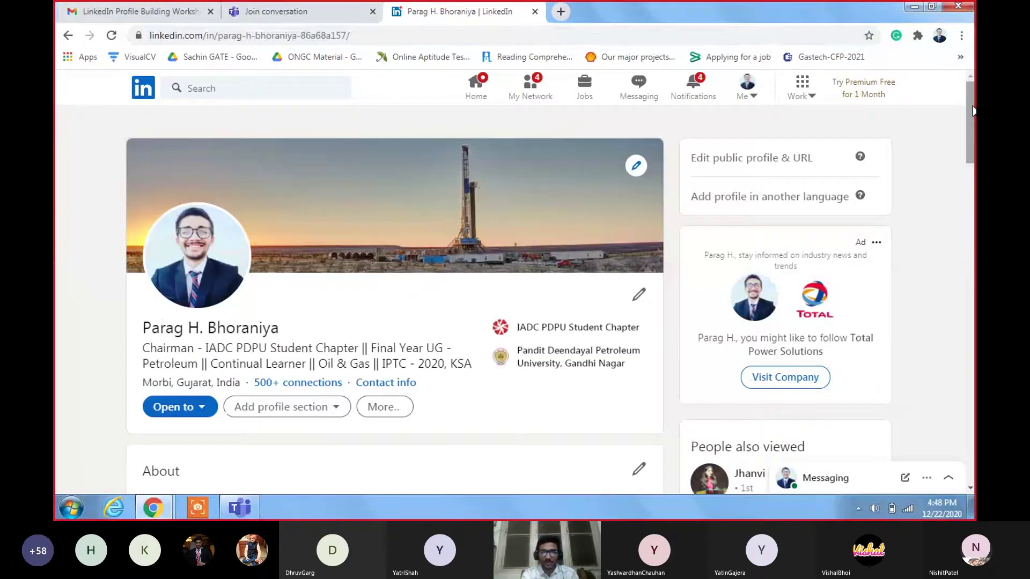
pyautogui.scroll(-1, 972, 110)
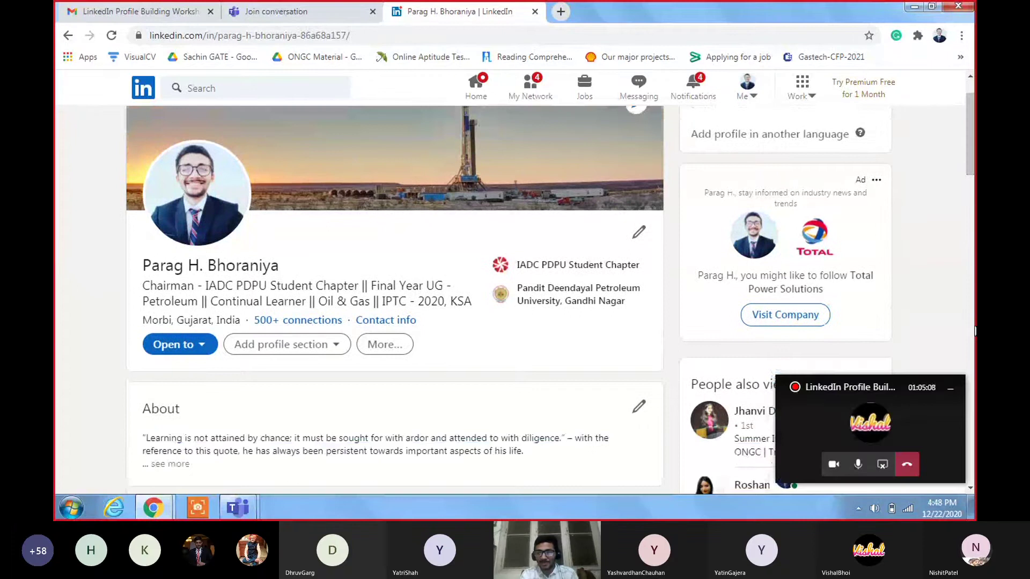
pyautogui.click(950, 391)
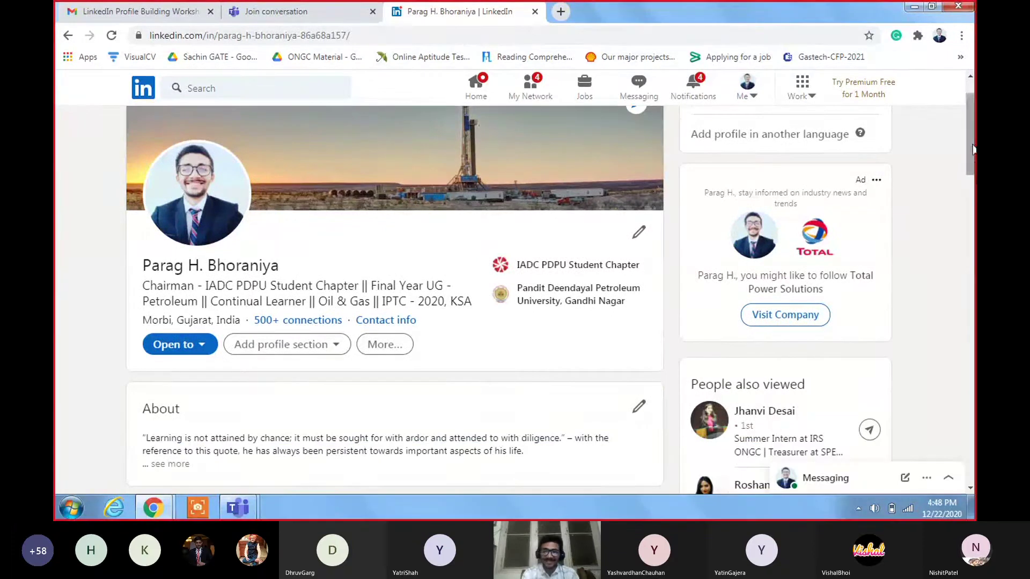
pyautogui.moveTo(974, 159); pyautogui.dragTo(974, 141)
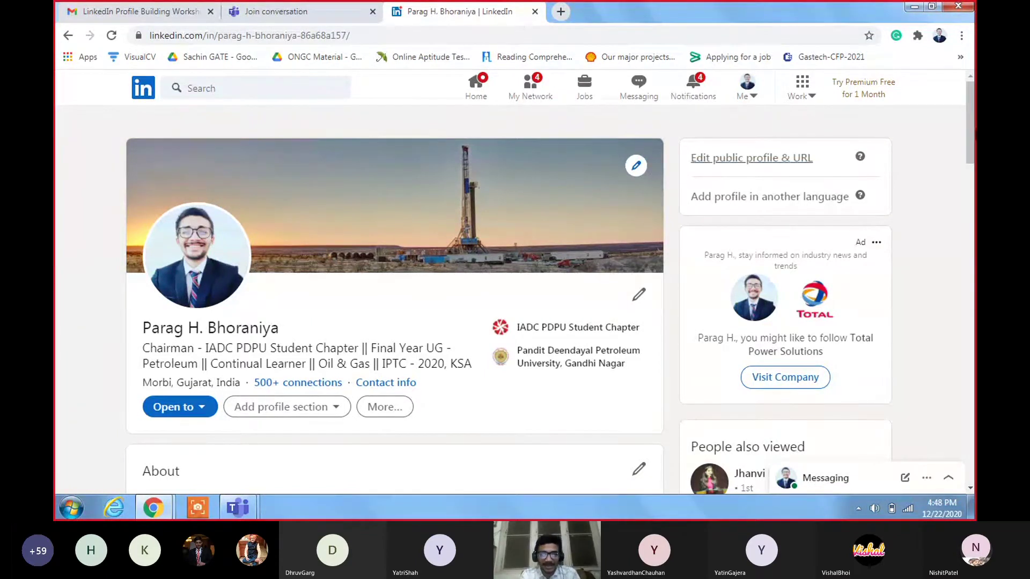
pyautogui.moveTo(972, 144); pyautogui.dragTo(974, 166)
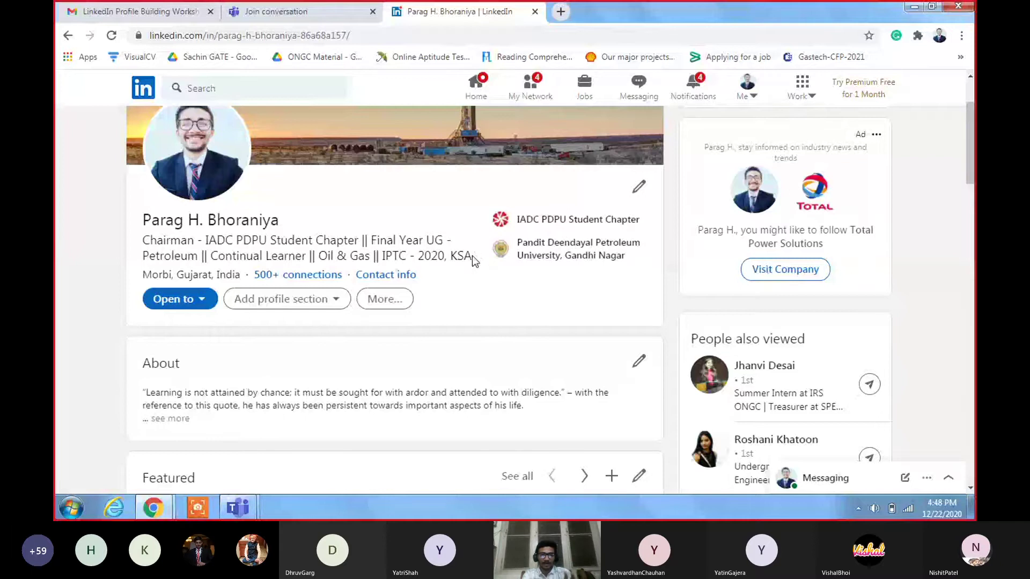
pyautogui.moveTo(473, 255); pyautogui.dragTo(143, 239)
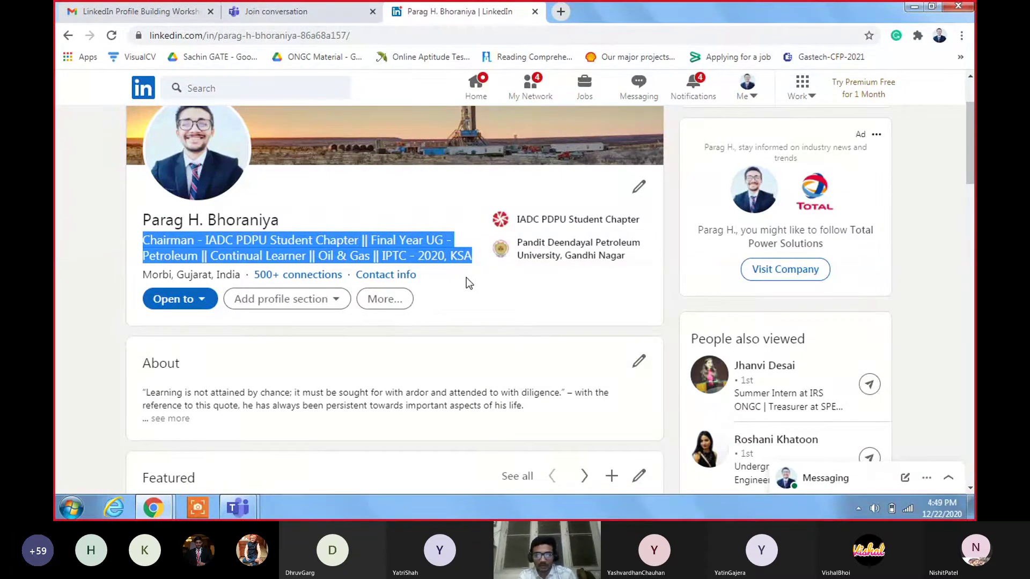
pyautogui.click(272, 238)
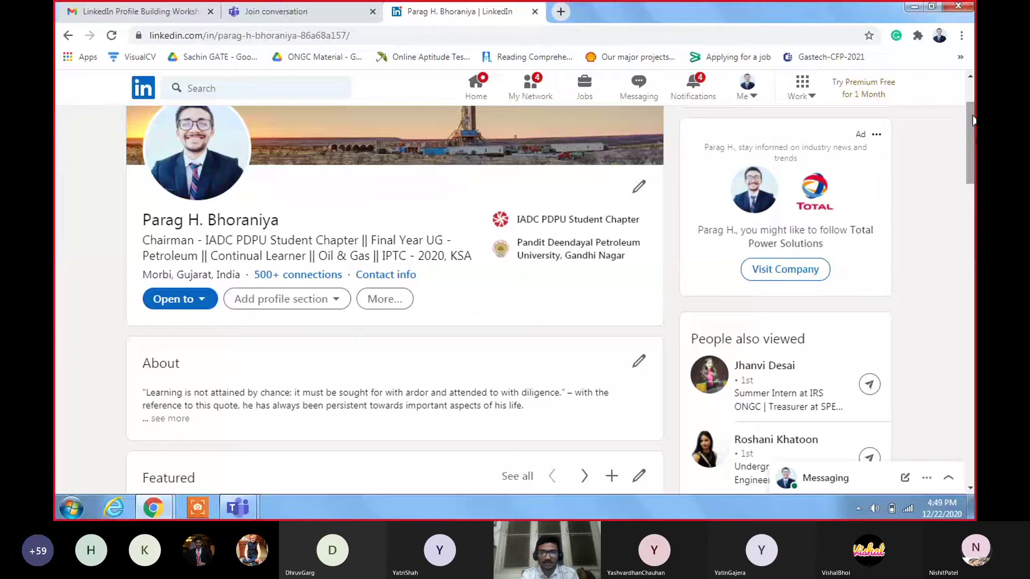
# - Expand the About summary with 'see more' and scroll on to the Featured section
pyautogui.moveTo(973, 123); pyautogui.dragTo(974, 134)
pyautogui.scroll(-2, 973, 135)
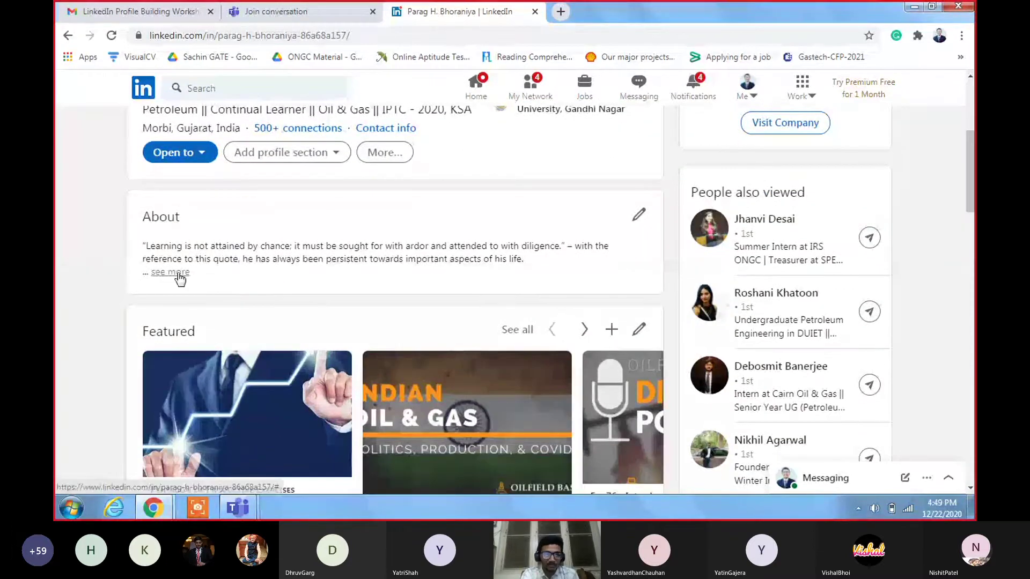
pyautogui.click(173, 272)
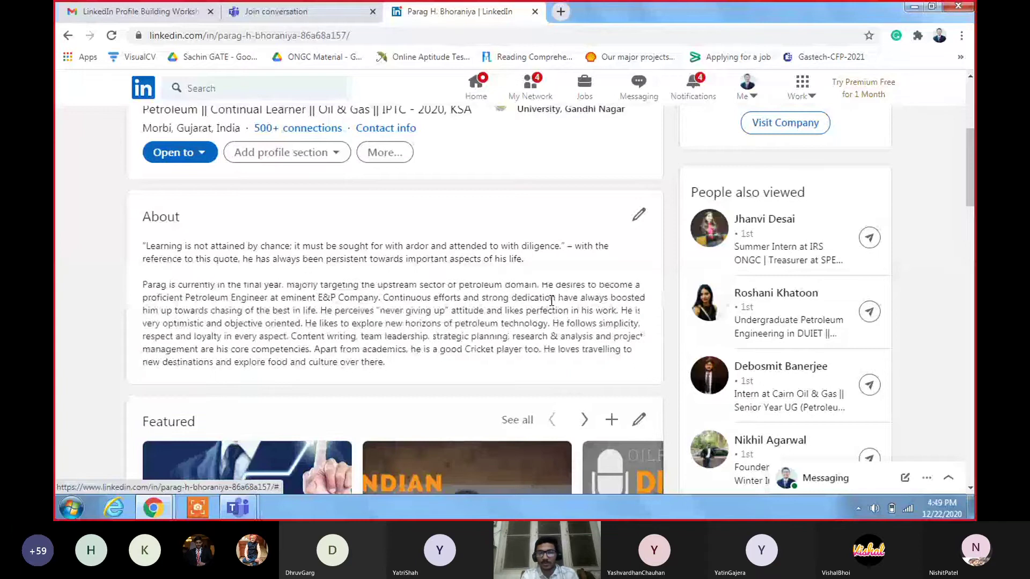
pyautogui.scroll(-2, 922, 172)
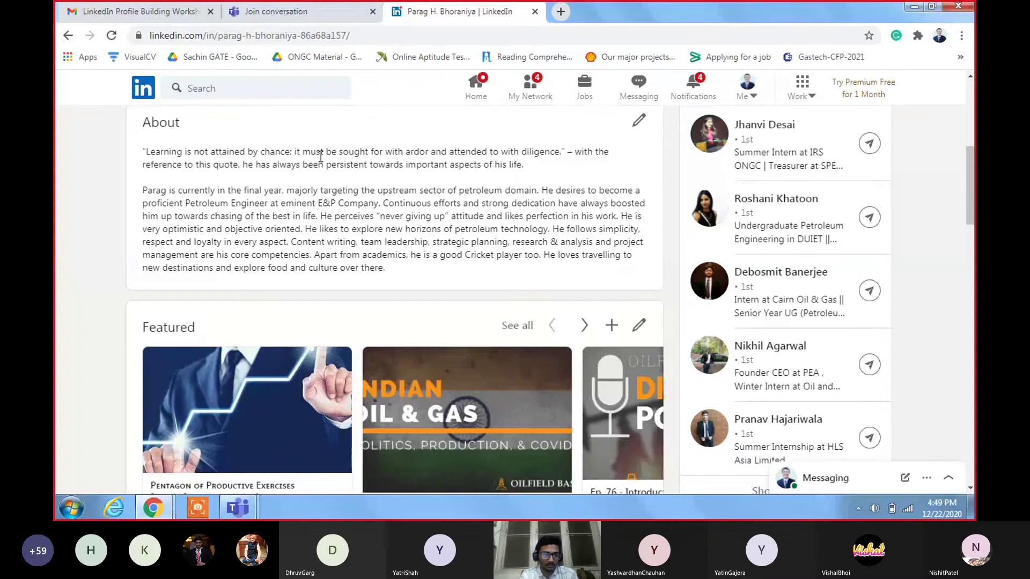
pyautogui.scroll(2, 321, 156)
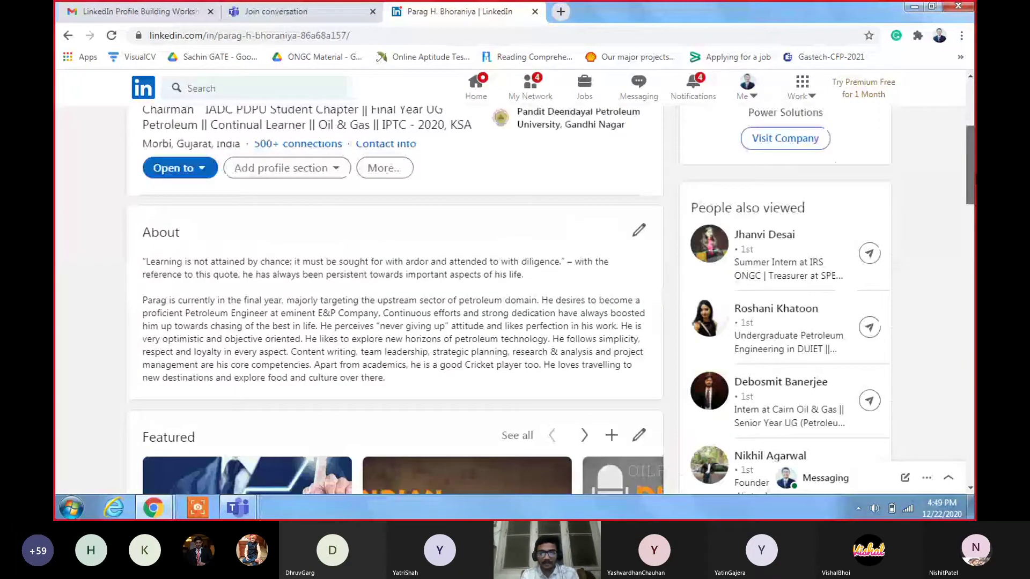
pyautogui.scroll(-4, 394, 301)
pyautogui.scroll(-2, 354, 280)
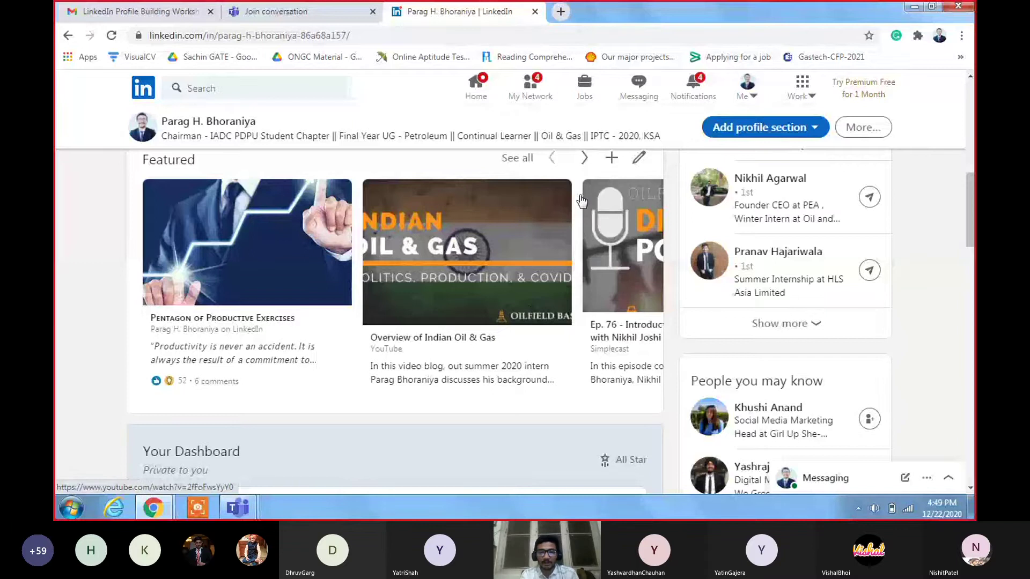
pyautogui.click(585, 160)
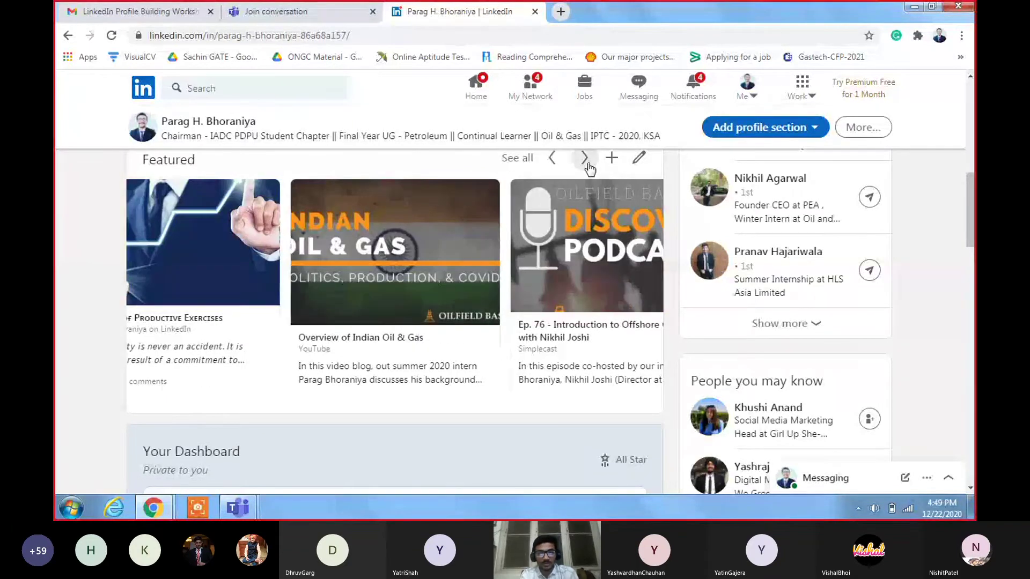
pyautogui.click(588, 165)
pyautogui.click(551, 159)
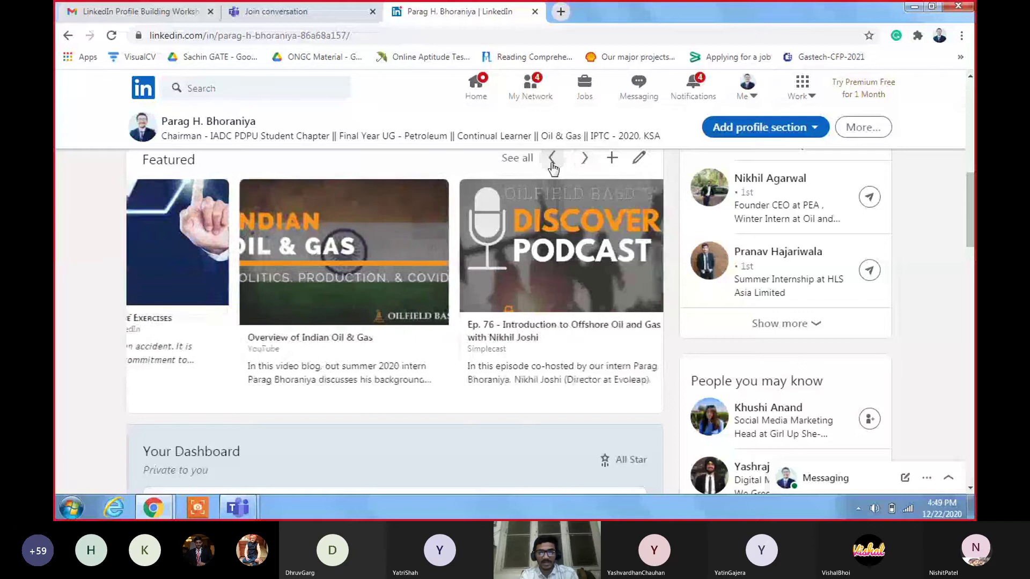
pyautogui.click(551, 158)
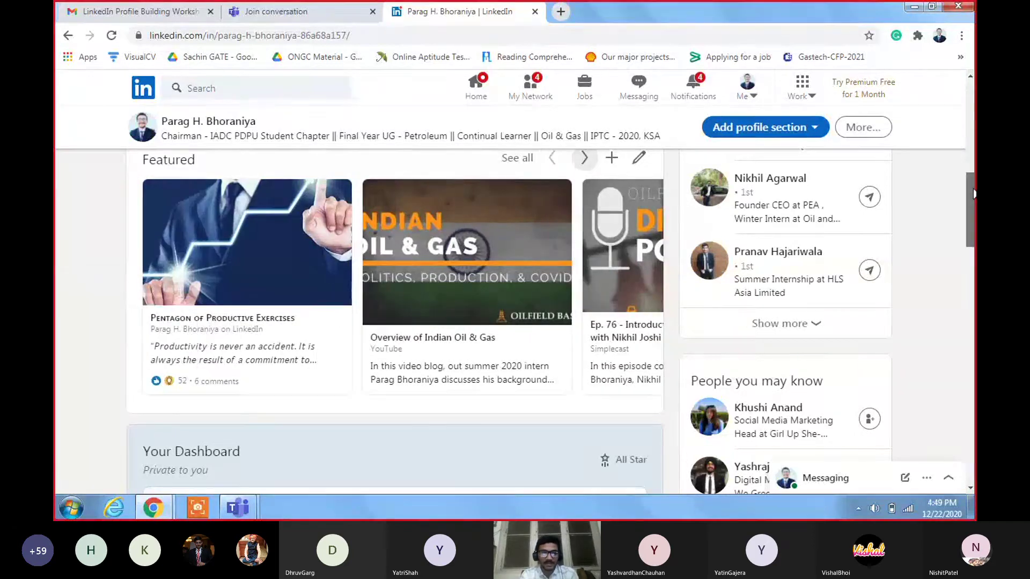
pyautogui.scroll(-4, 253, 213)
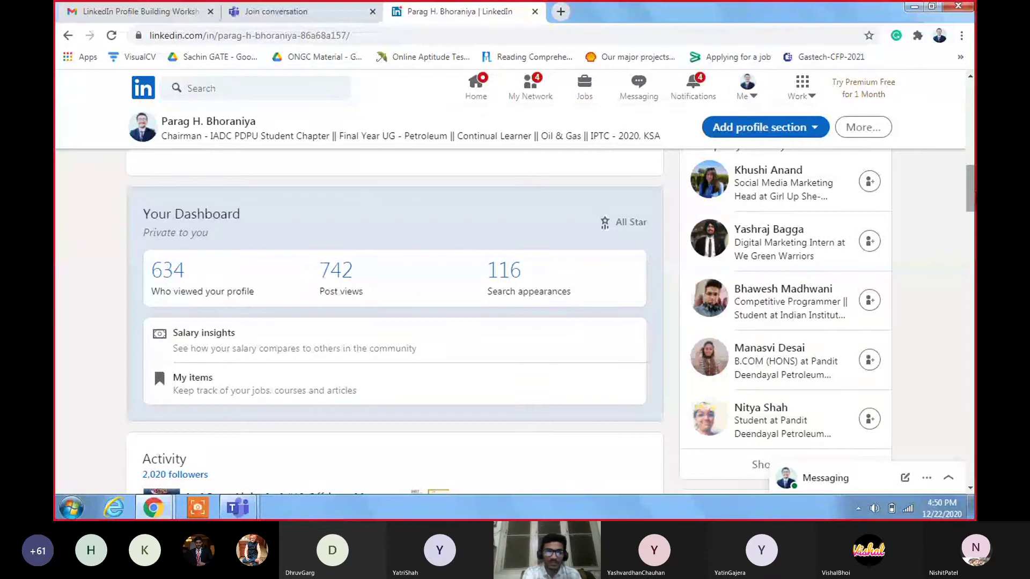
# - Open the profile's full activity list and filter it to Articles
pyautogui.scroll(-5, 153, 363)
pyautogui.scroll(1, 119, 183)
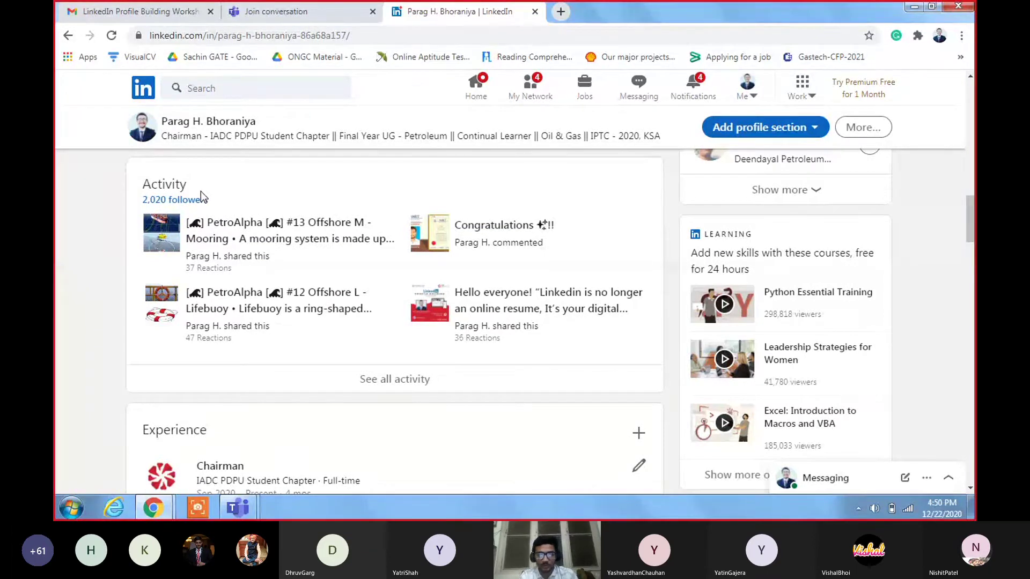
pyautogui.click(385, 381)
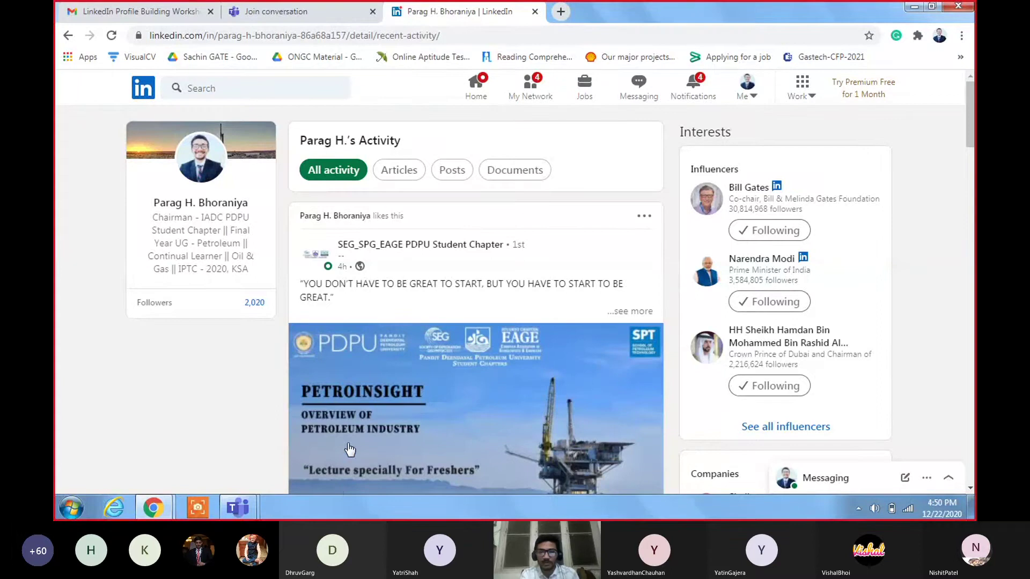
pyautogui.click(396, 180)
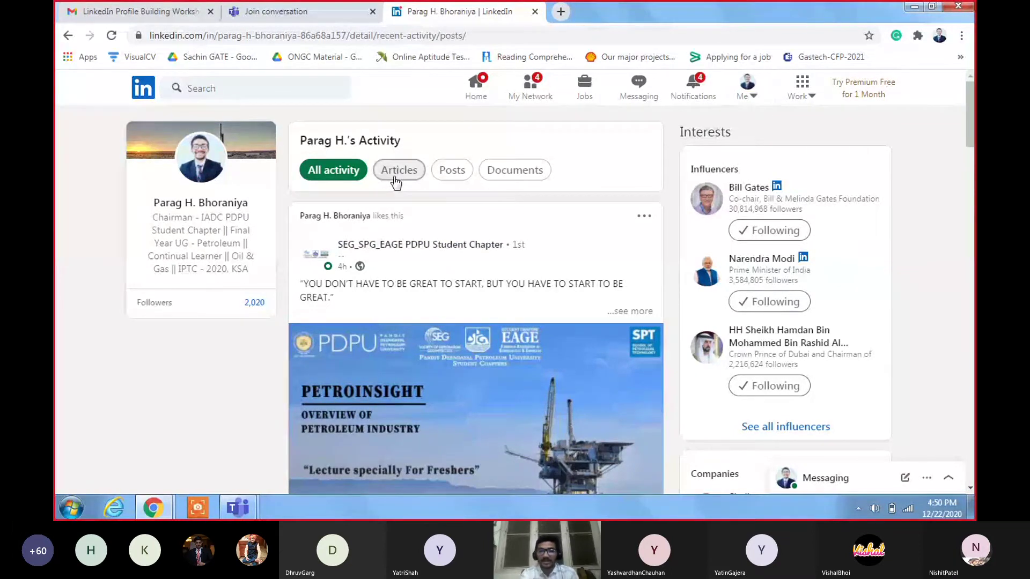
# - Filter the activity to Posts, browse them, then return to the main profile page
pyautogui.scroll(-2, 397, 182)
pyautogui.scroll(-4, 973, 157)
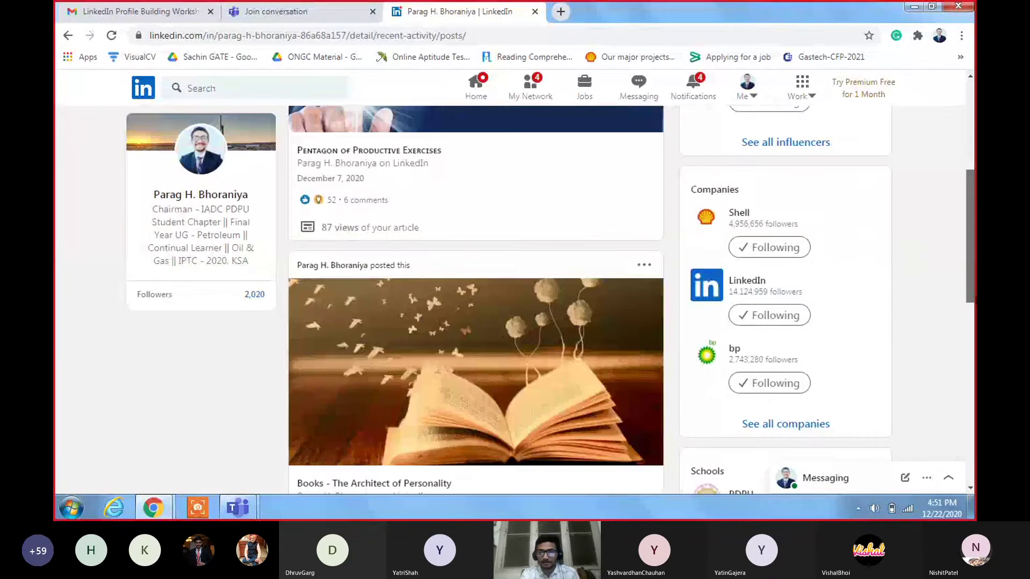
pyautogui.scroll(6, 974, 158)
pyautogui.click(452, 170)
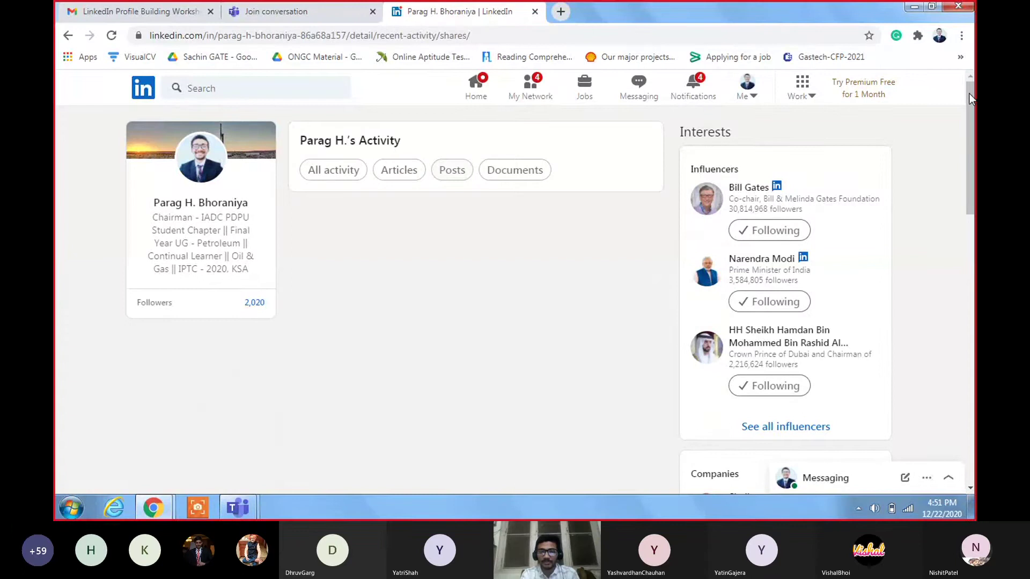
pyautogui.moveTo(969, 95); pyautogui.dragTo(971, 252)
pyautogui.scroll(1, 970, 105)
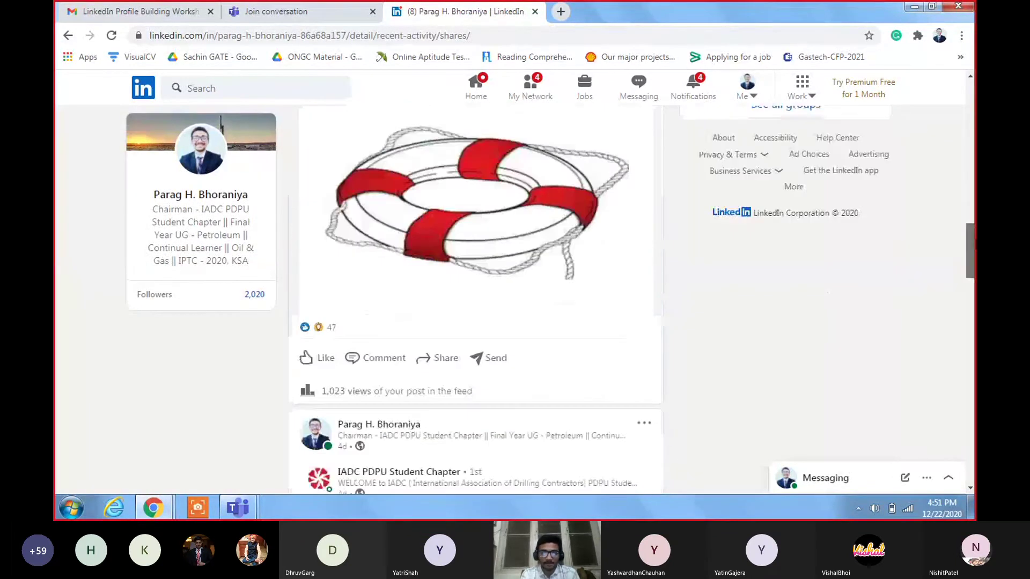
pyautogui.scroll(-10, 378, 313)
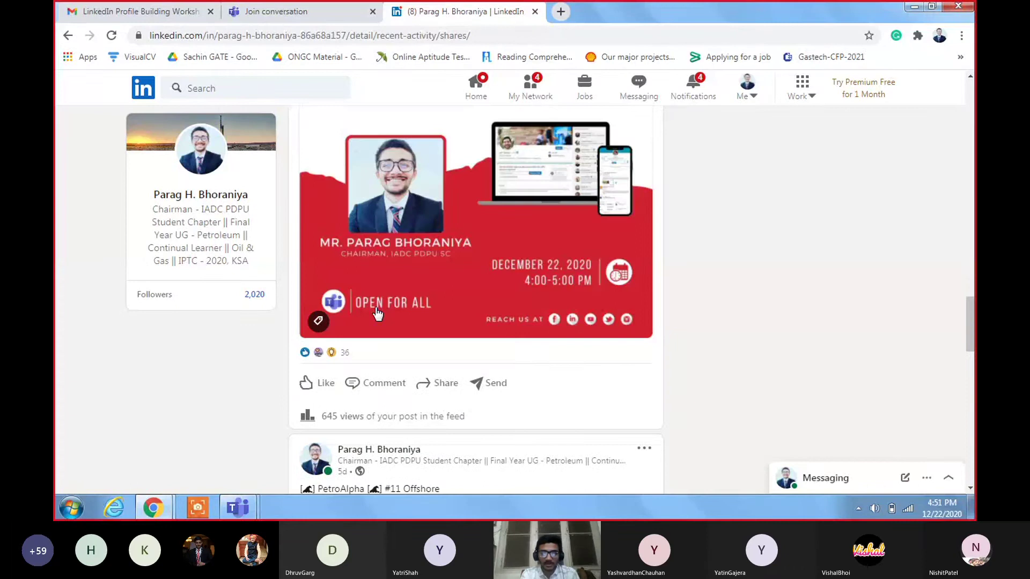
pyautogui.scroll(10, 349, 322)
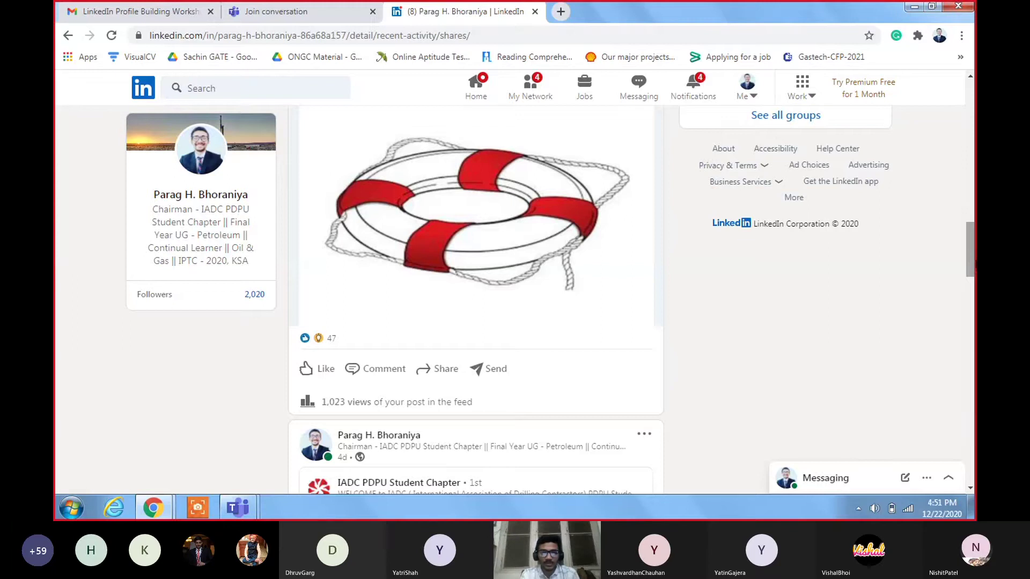
pyautogui.moveTo(973, 265); pyautogui.dragTo(955, 102)
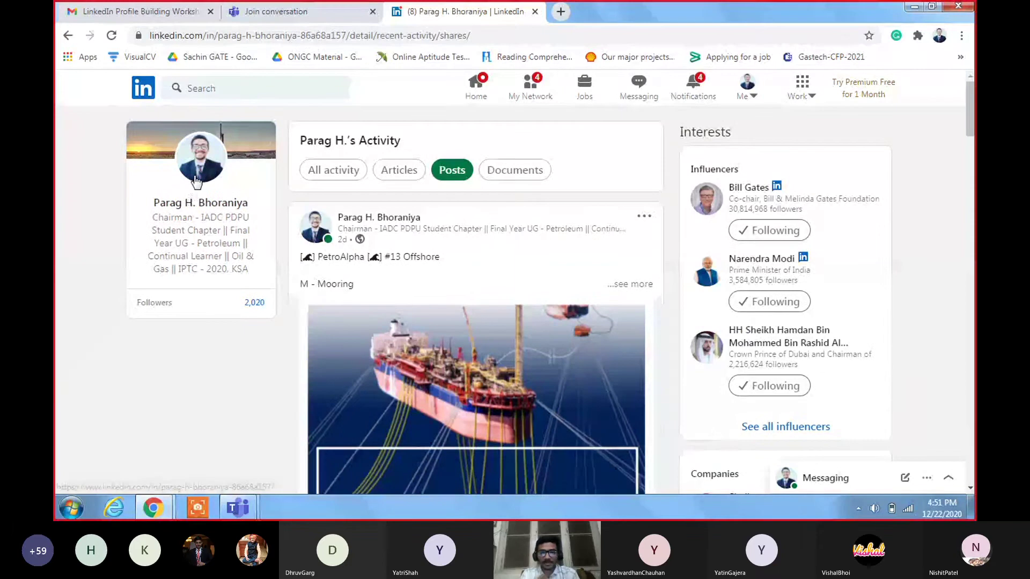
pyautogui.click(196, 180)
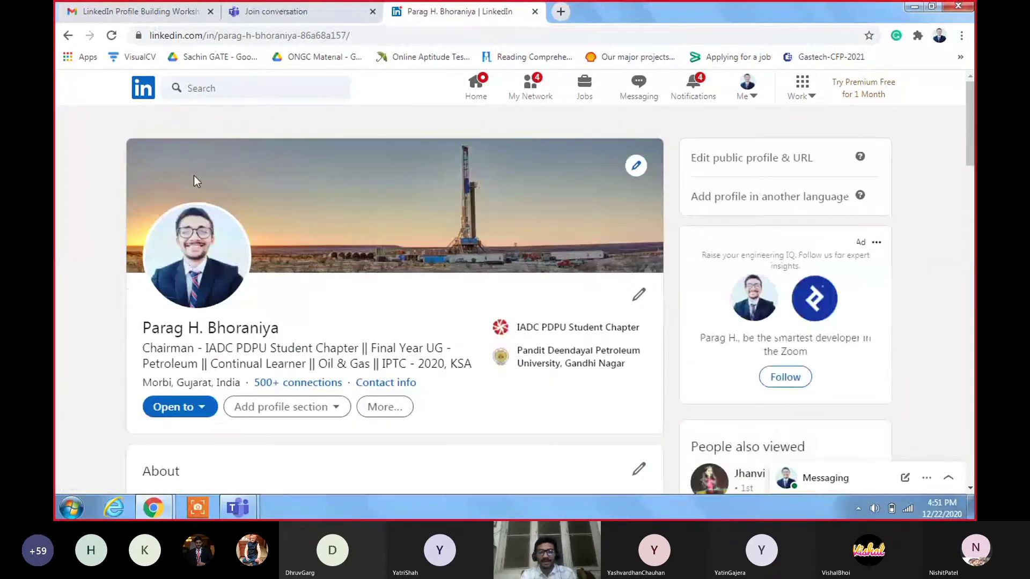
# - Scroll through the reference profile's Experience section to the internship entries
pyautogui.moveTo(975, 106); pyautogui.dragTo(972, 204)
pyautogui.scroll(-3, 395, 301)
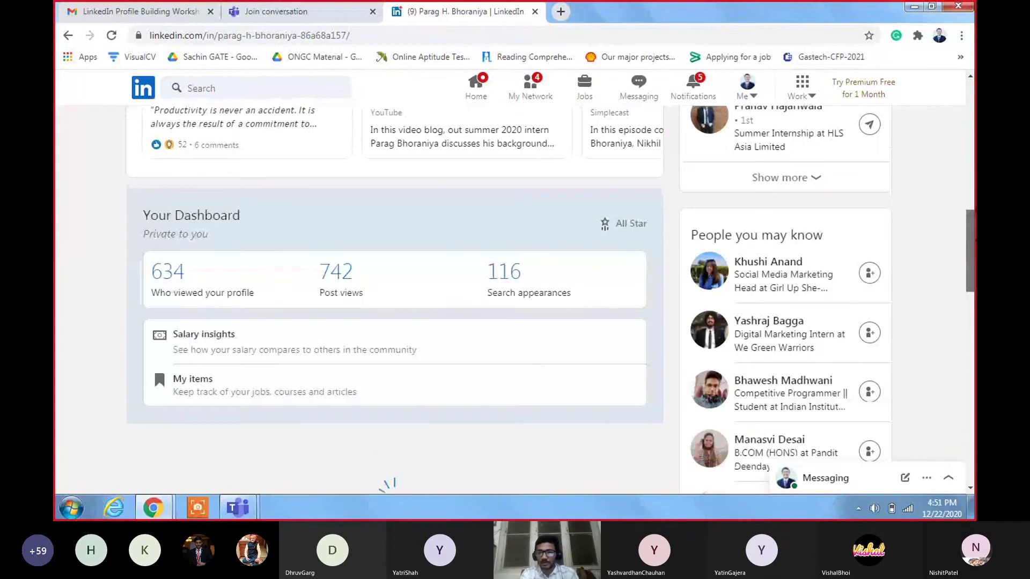
pyautogui.moveTo(974, 172); pyautogui.dragTo(975, 228)
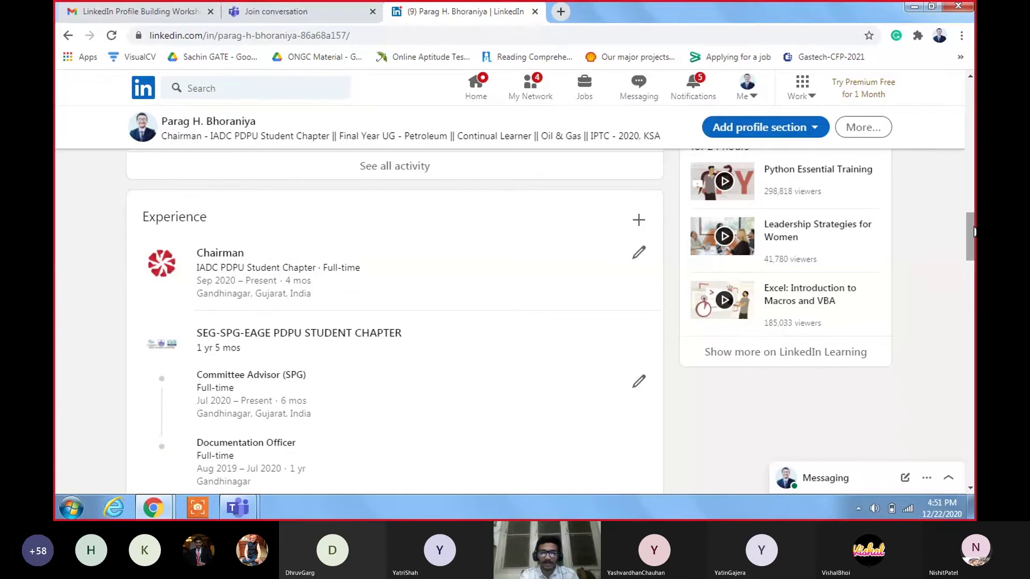
pyautogui.moveTo(974, 232); pyautogui.dragTo(975, 260)
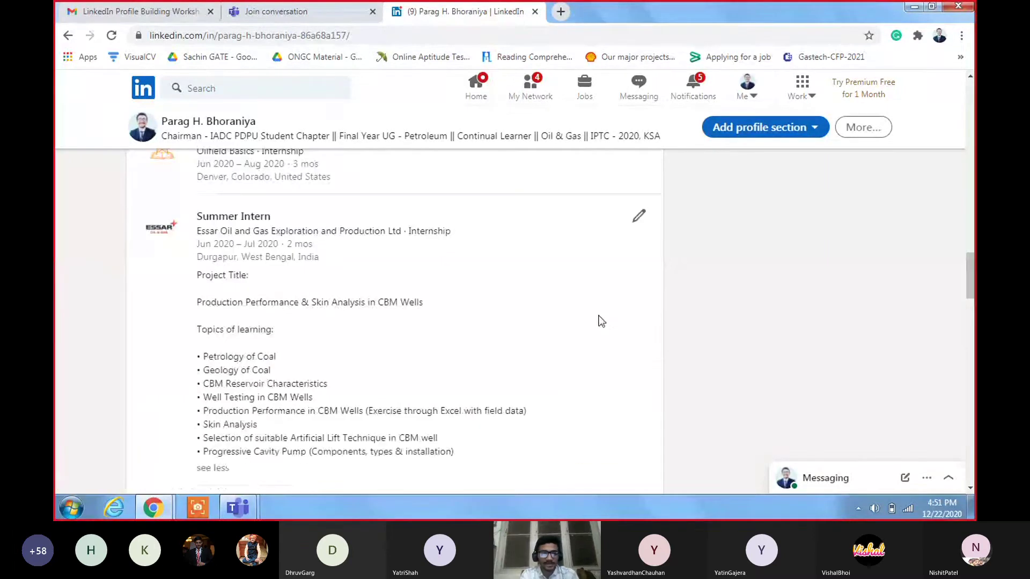
pyautogui.moveTo(974, 274)
pyautogui.mouseDown()
pyautogui.moveTo(973, 254)
pyautogui.moveTo(974, 286)
pyautogui.mouseUp()
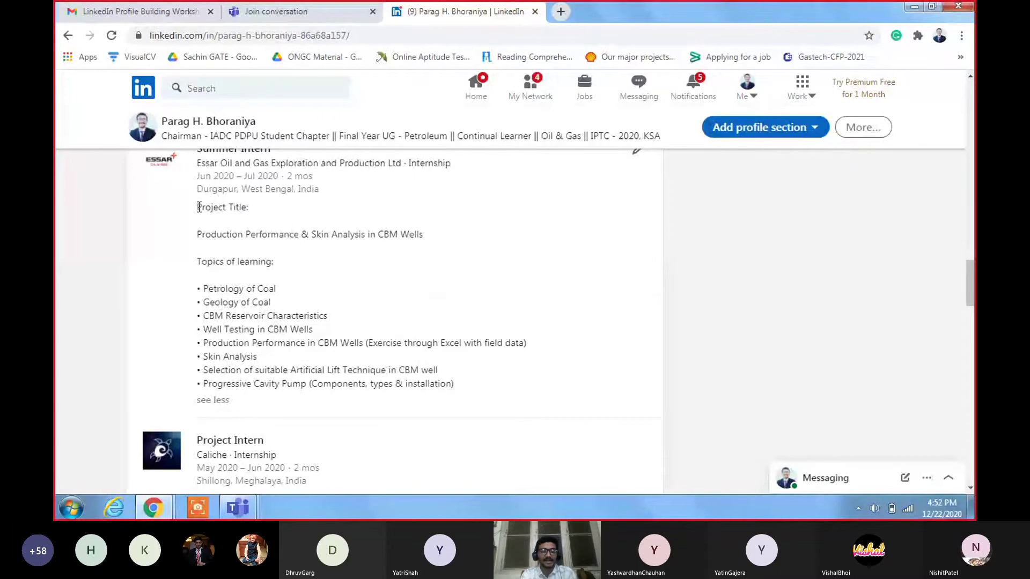
# - Highlight the internship project title and learning topics, then return to the incognito profile window
pyautogui.moveTo(199, 207); pyautogui.dragTo(419, 234)
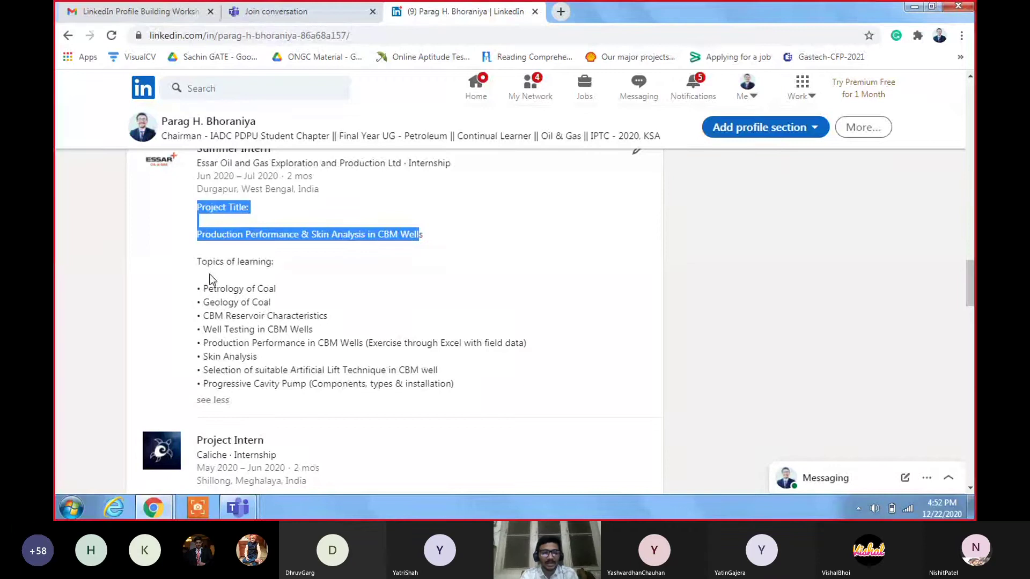
pyautogui.moveTo(198, 261); pyautogui.dragTo(469, 385)
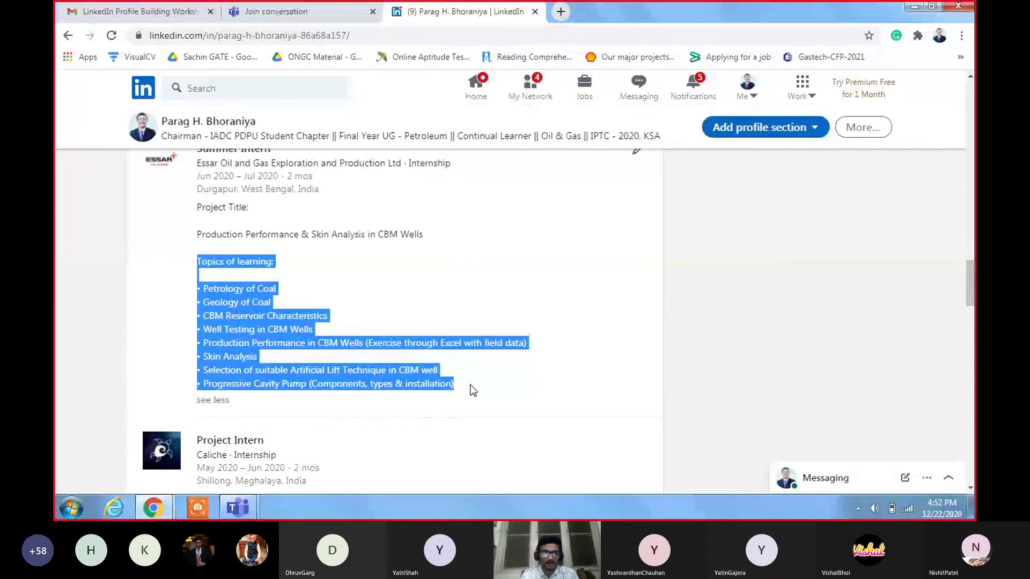
pyautogui.click(472, 390)
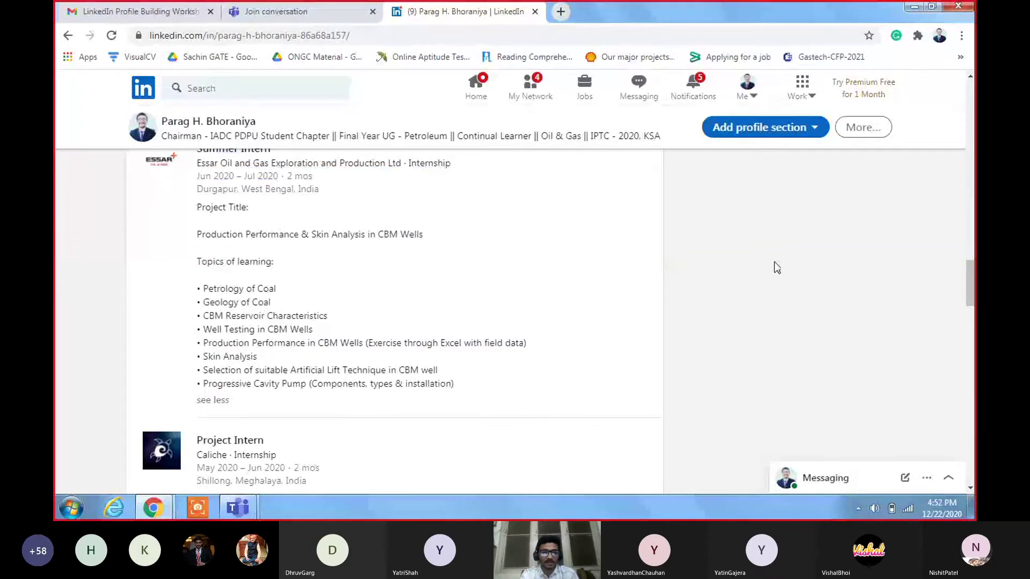
pyautogui.moveTo(971, 283); pyautogui.dragTo(259, 230)
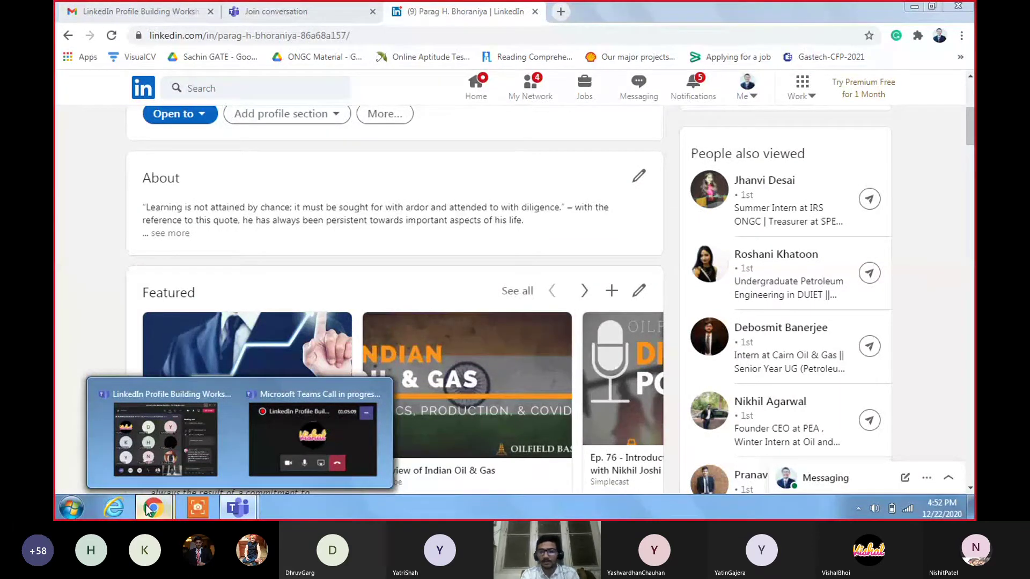
pyautogui.click(287, 472)
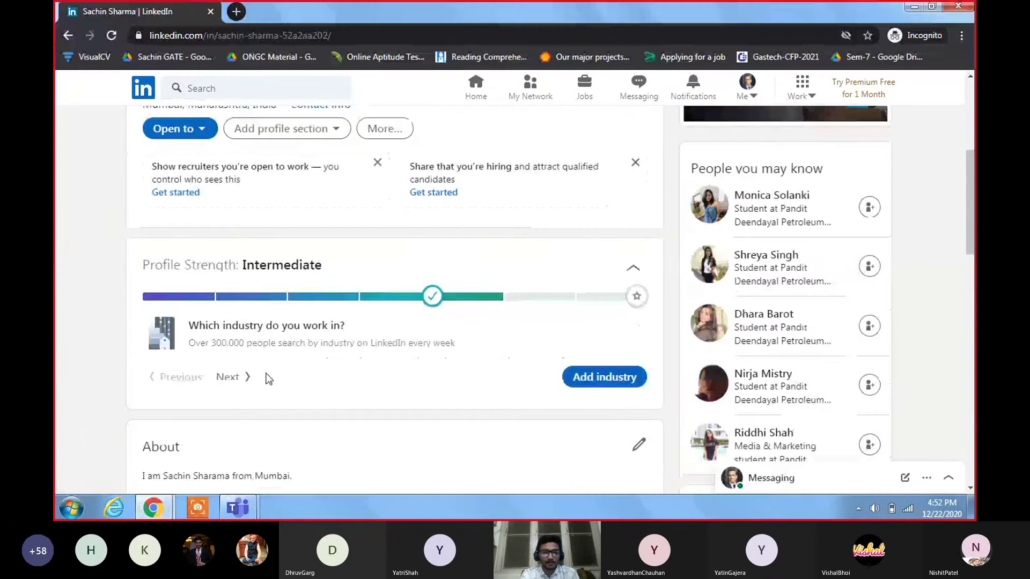
pyautogui.scroll(2, 410, 313)
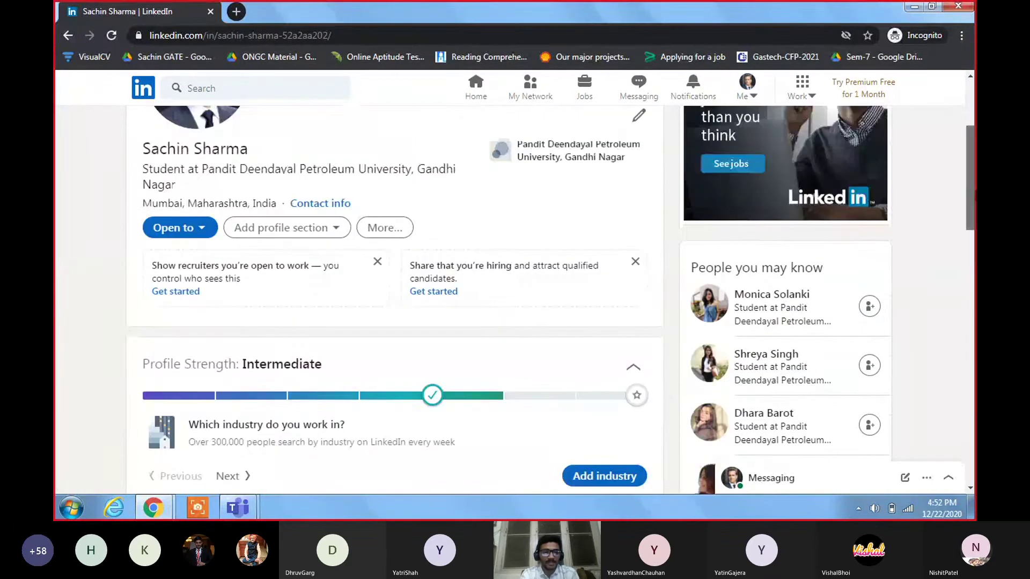
pyautogui.scroll(2, 410, 314)
pyautogui.scroll(-3, 410, 313)
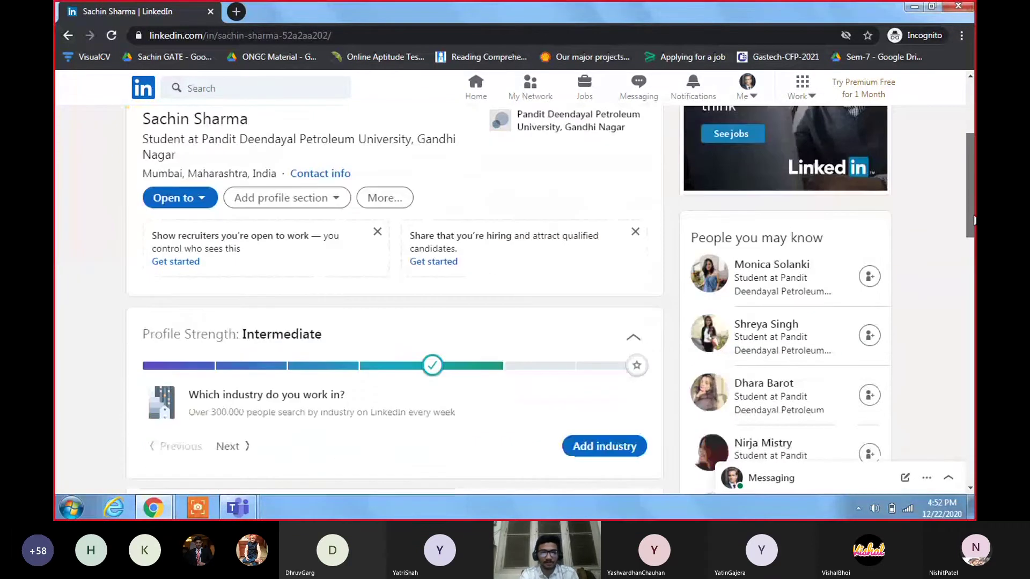
pyautogui.scroll(-4, 410, 314)
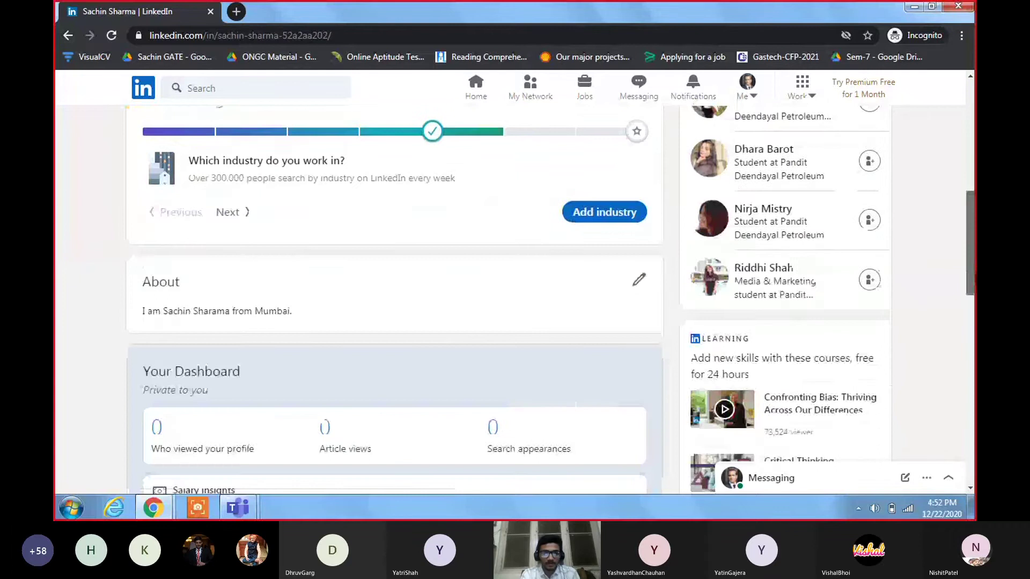
pyautogui.scroll(-8, 409, 314)
pyautogui.moveTo(972, 390); pyautogui.dragTo(972, 202)
pyautogui.scroll(1, 283, 258)
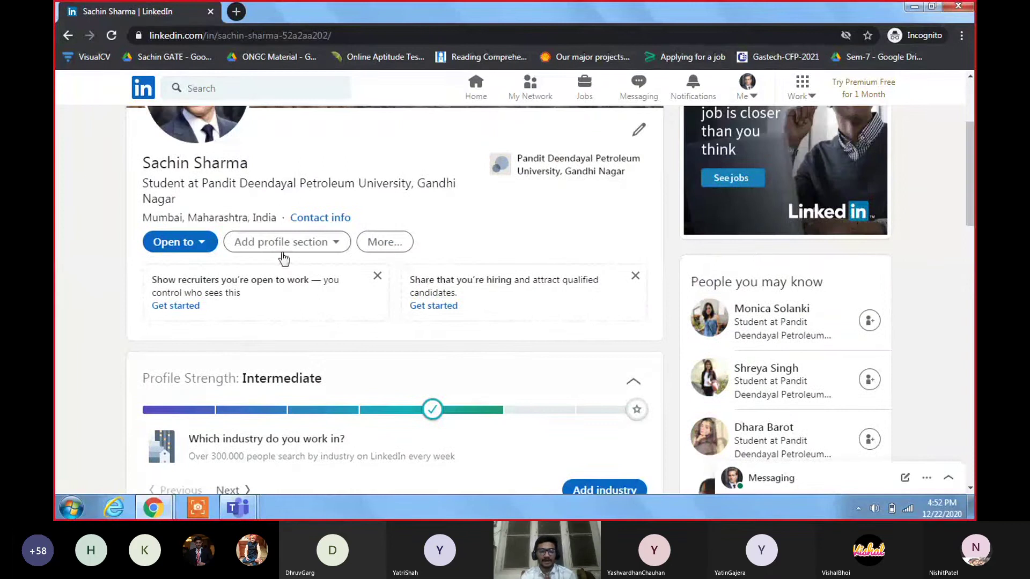
# - From Add profile section, choose Licenses & certifications under Background
pyautogui.click(283, 251)
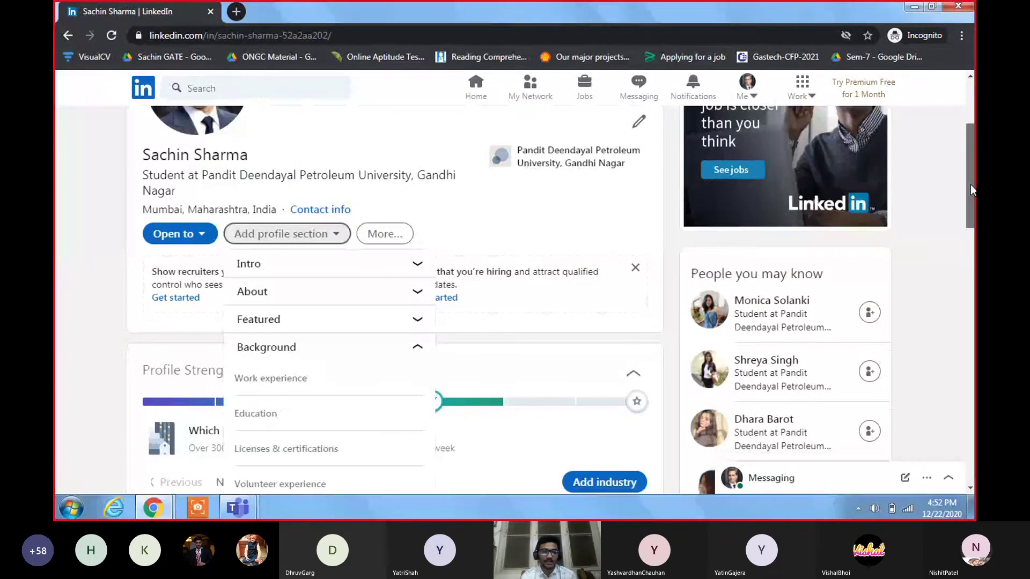
pyautogui.moveTo(971, 184); pyautogui.dragTo(970, 225)
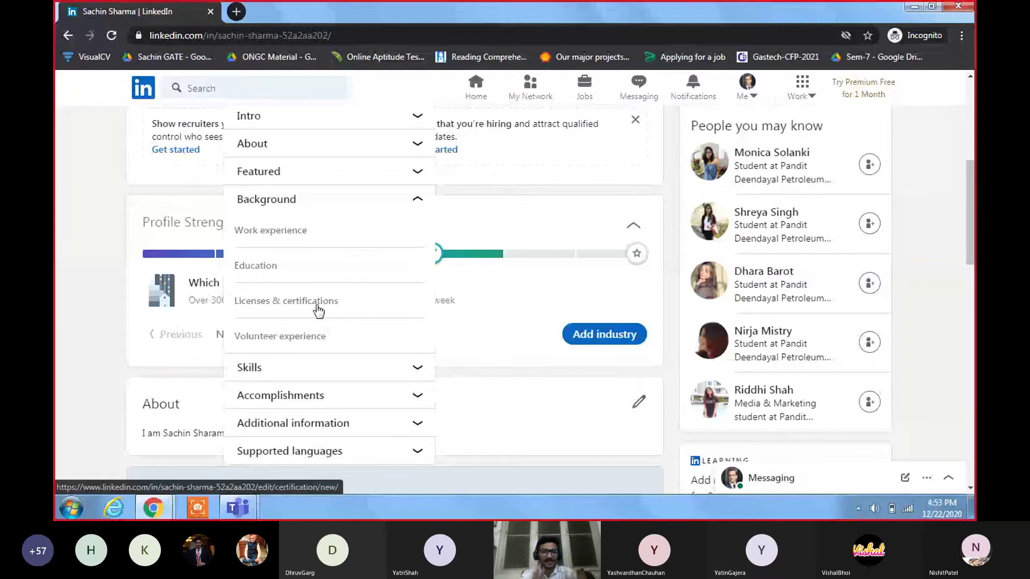
pyautogui.click(319, 310)
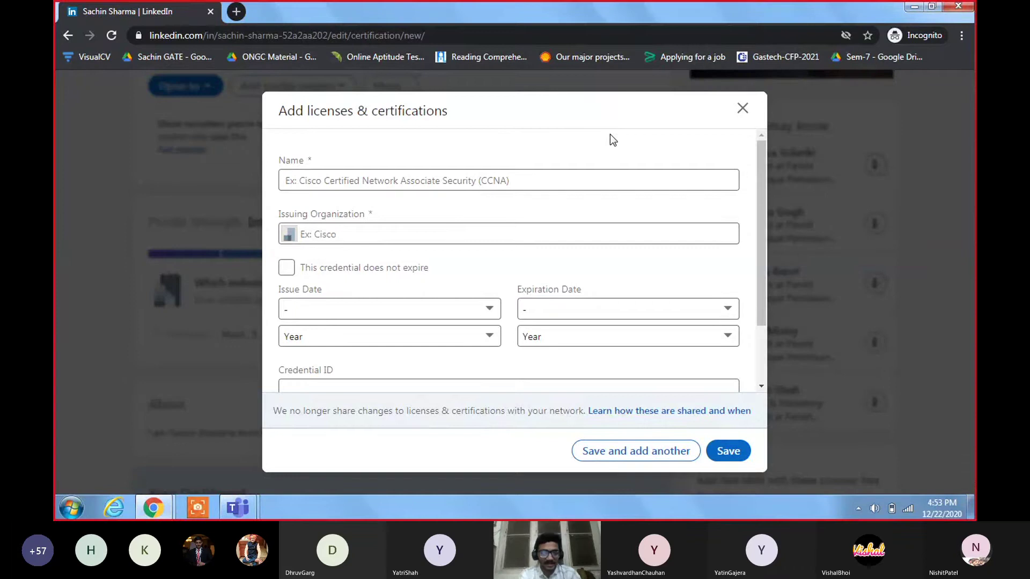
# - Name the certification Introduction to Programming Using Java from the suggestions
pyautogui.click(555, 183)
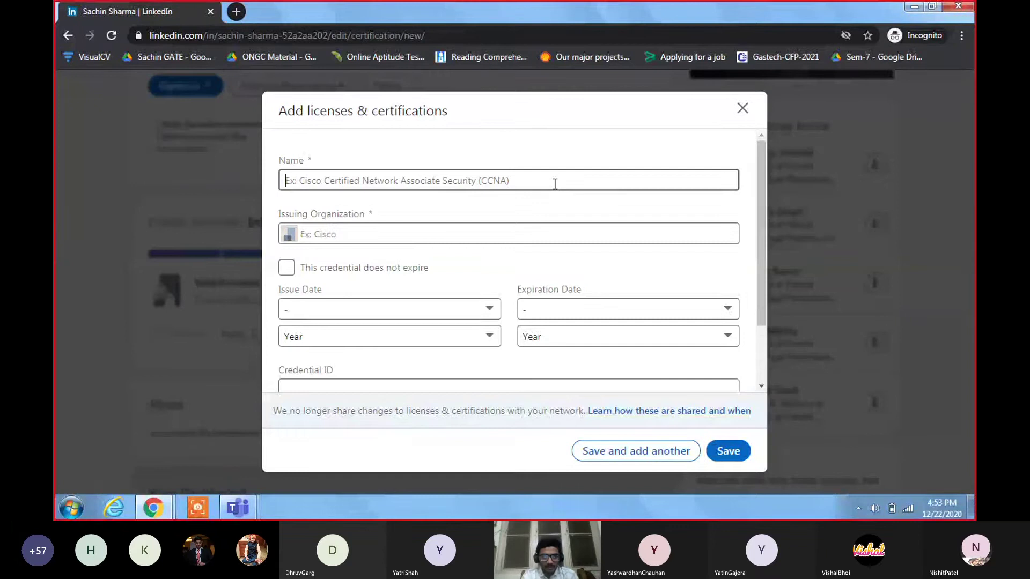
pyautogui.write('Leve')
pyautogui.press('BackSpace')
pyautogui.press('BackSpace')
pyautogui.press('BackSpace')
pyautogui.press('BackSpace')
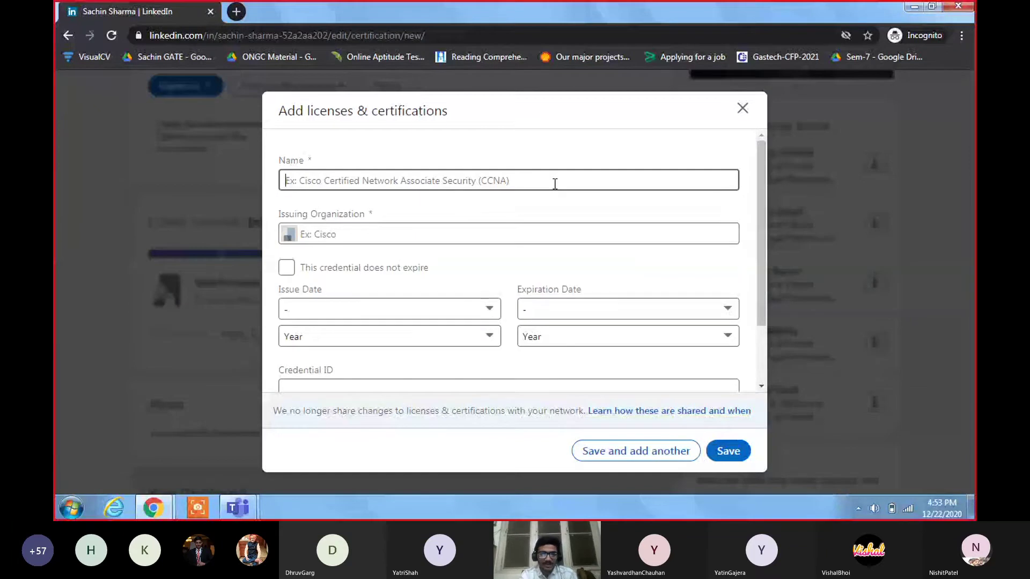
pyautogui.write('1')
pyautogui.write('ntr')
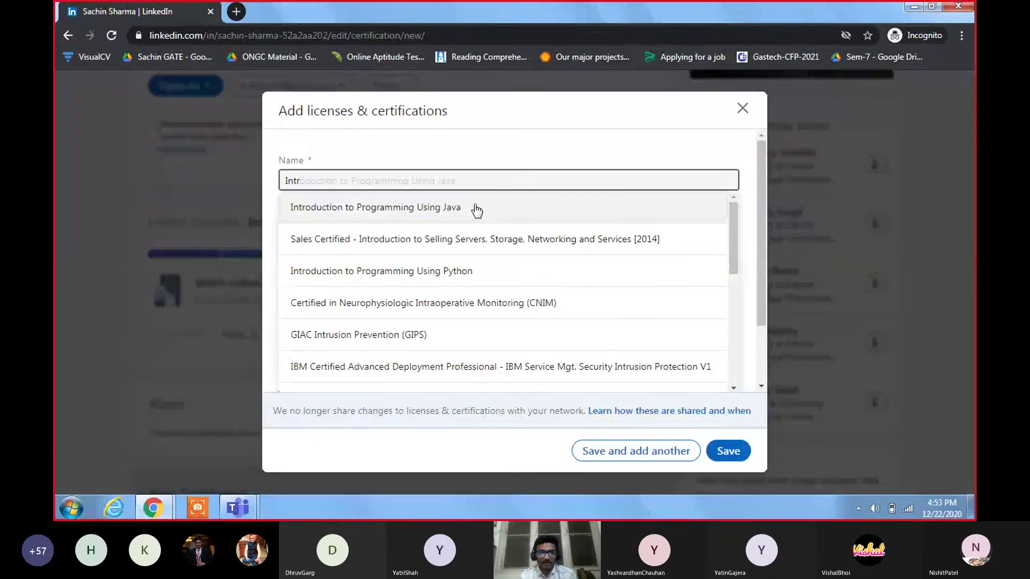
pyautogui.click(477, 209)
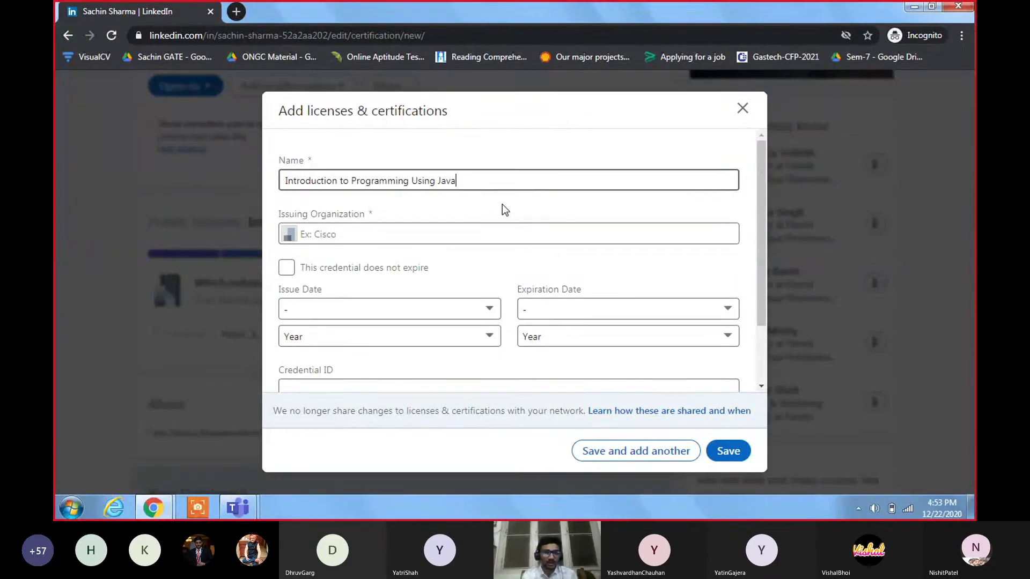
# - Set the certification's issuing organization to Coursera
pyautogui.click(435, 238)
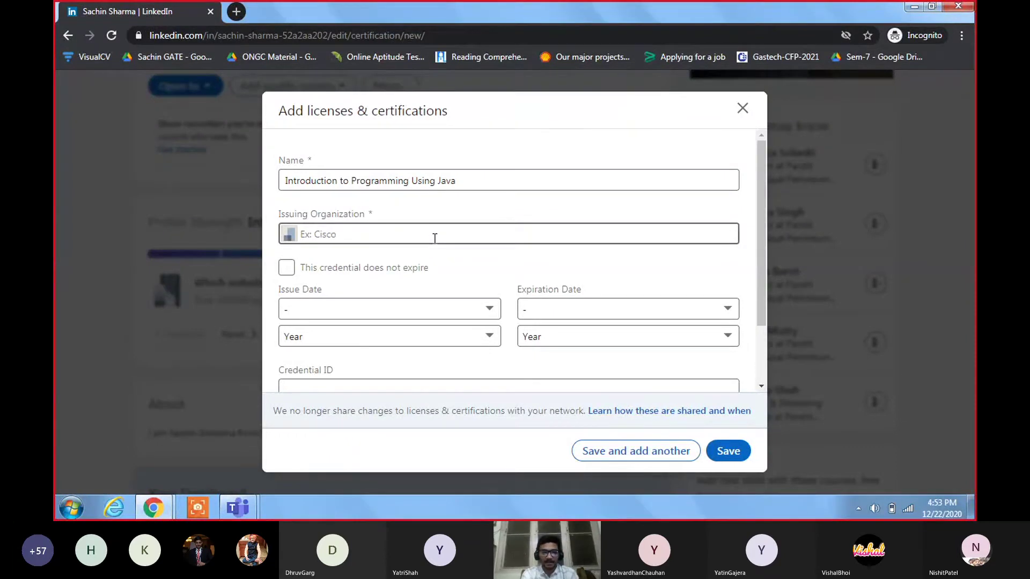
pyautogui.write('Cou')
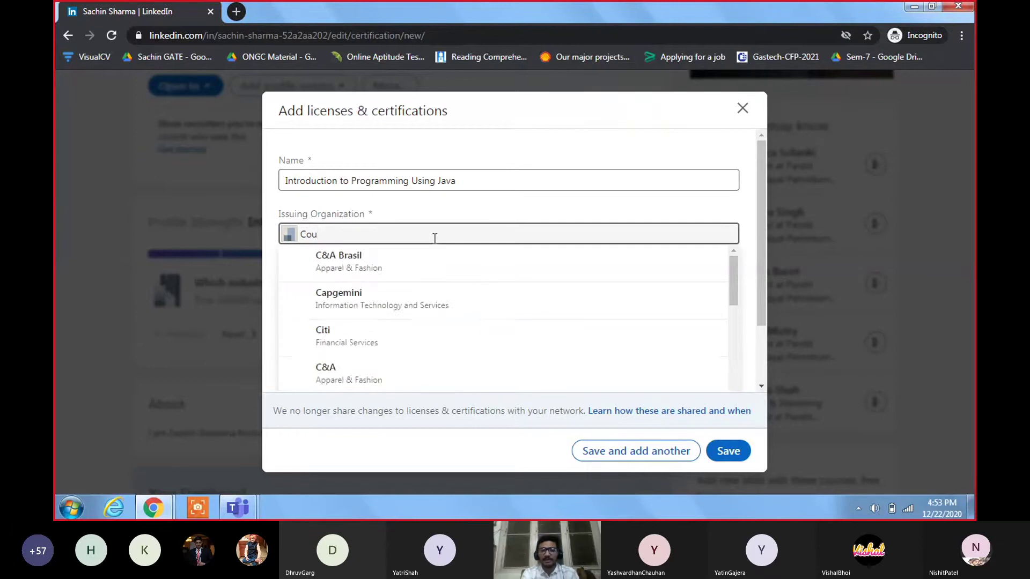
pyautogui.click(404, 273)
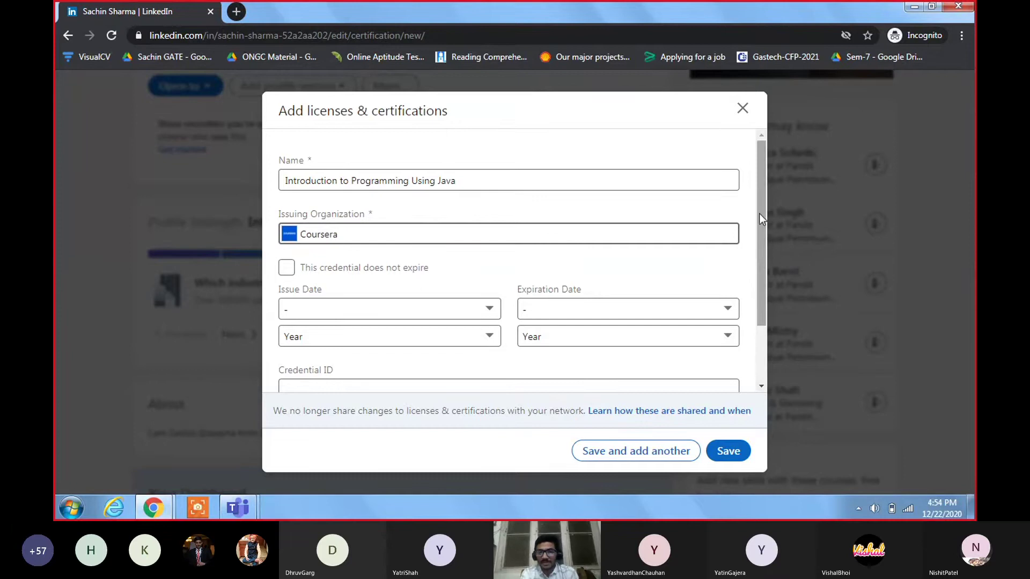
pyautogui.scroll(-1, 758, 214)
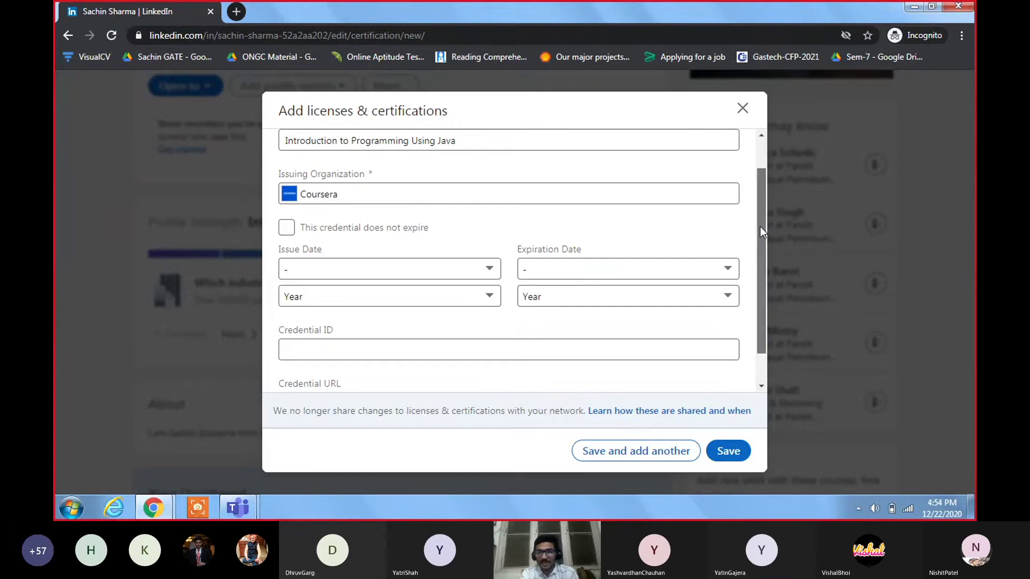
# - Set the issue date to March 2019 and mark the credential as never expiring
pyautogui.click(489, 268)
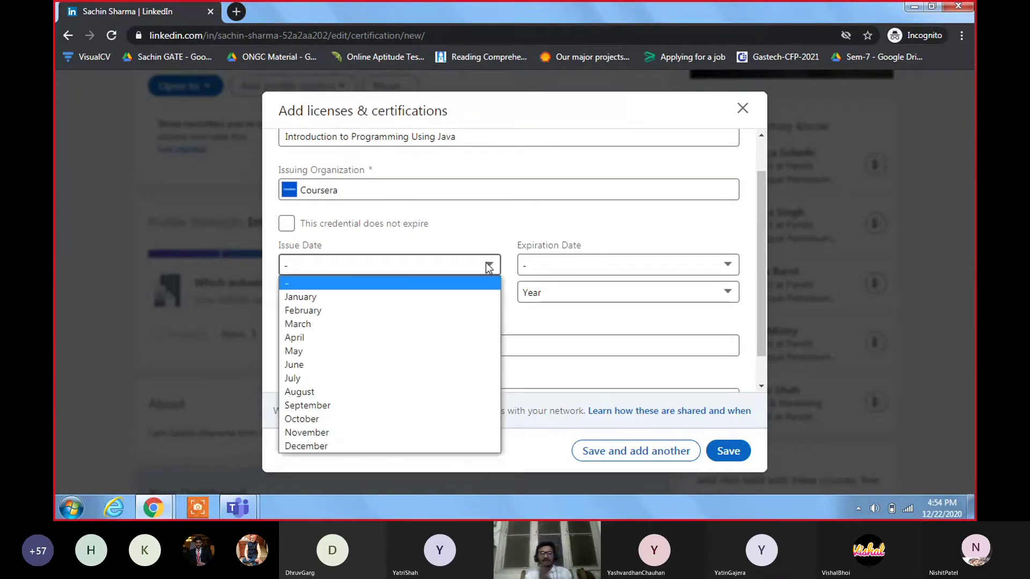
pyautogui.click(457, 320)
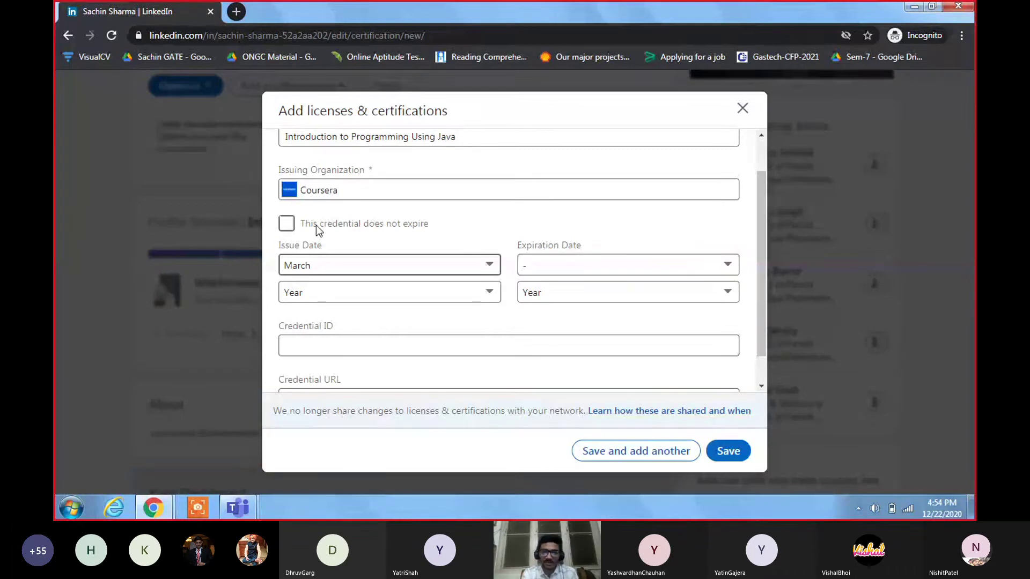
pyautogui.click(287, 223)
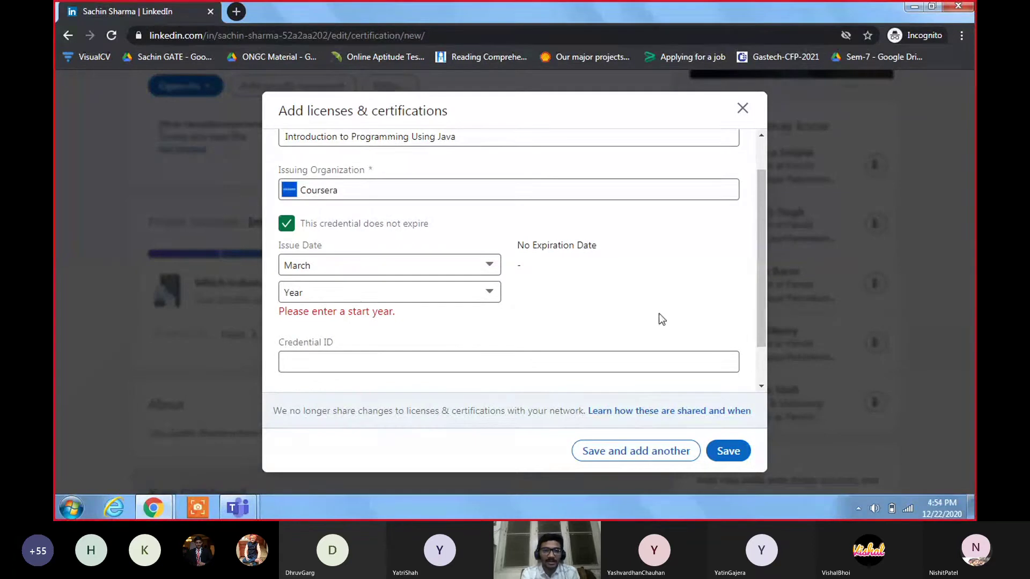
pyautogui.click(387, 294)
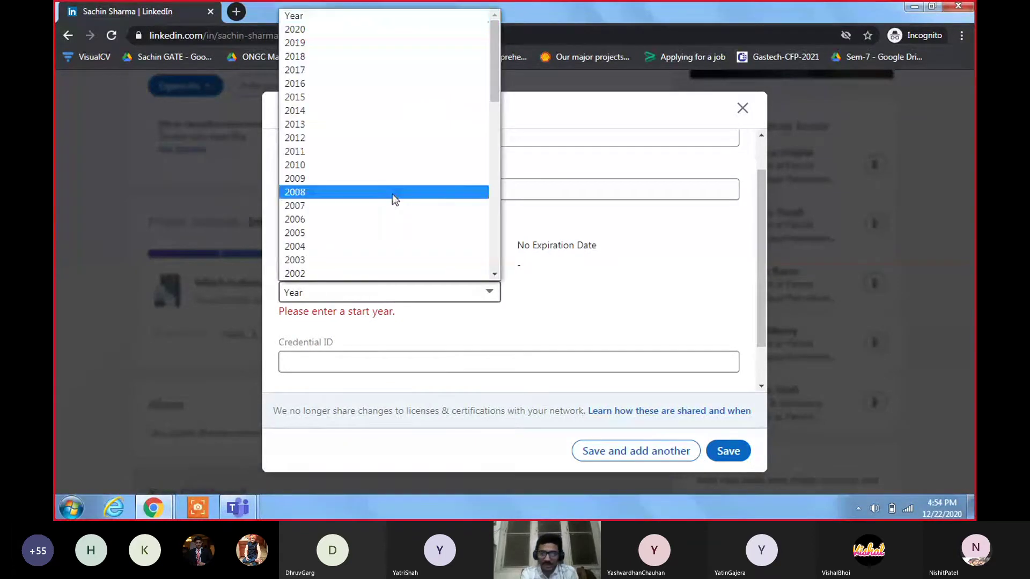
pyautogui.click(466, 43)
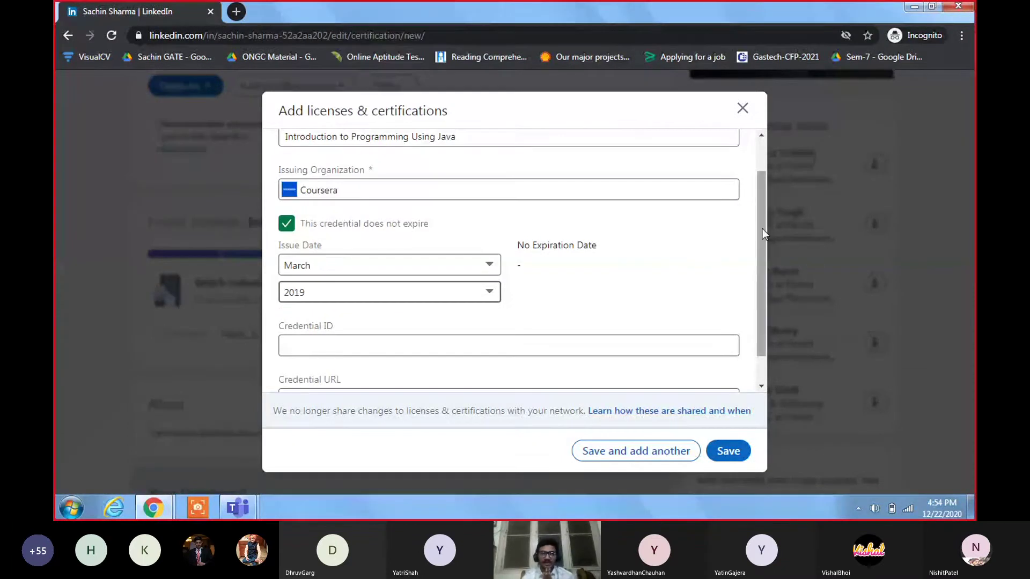
# - Scroll down the form and place the cursor in the Credential URL field
pyautogui.scroll(-1, 762, 231)
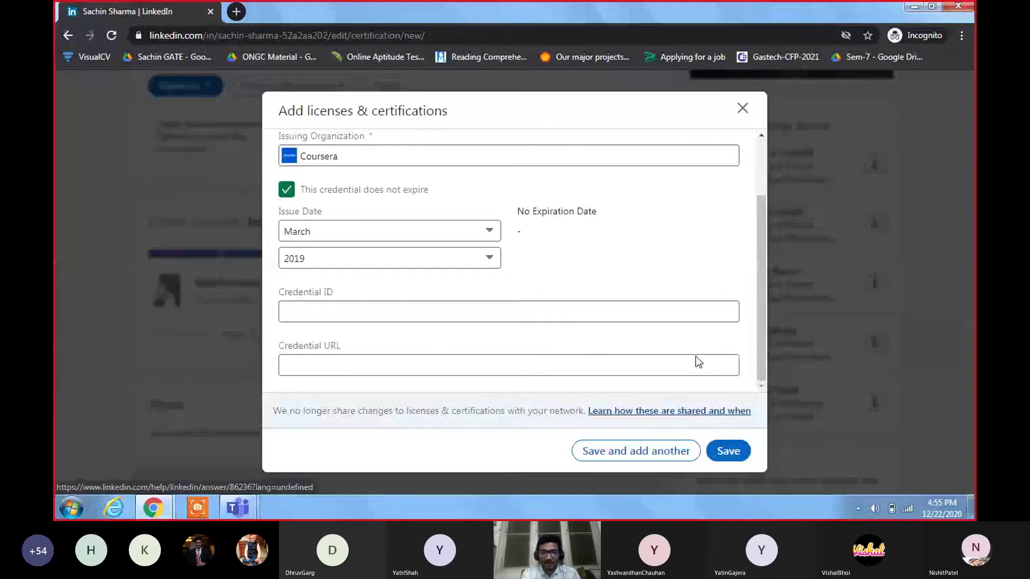
pyautogui.moveTo(761, 296); pyautogui.dragTo(762, 245)
pyautogui.scroll(-2, 333, 316)
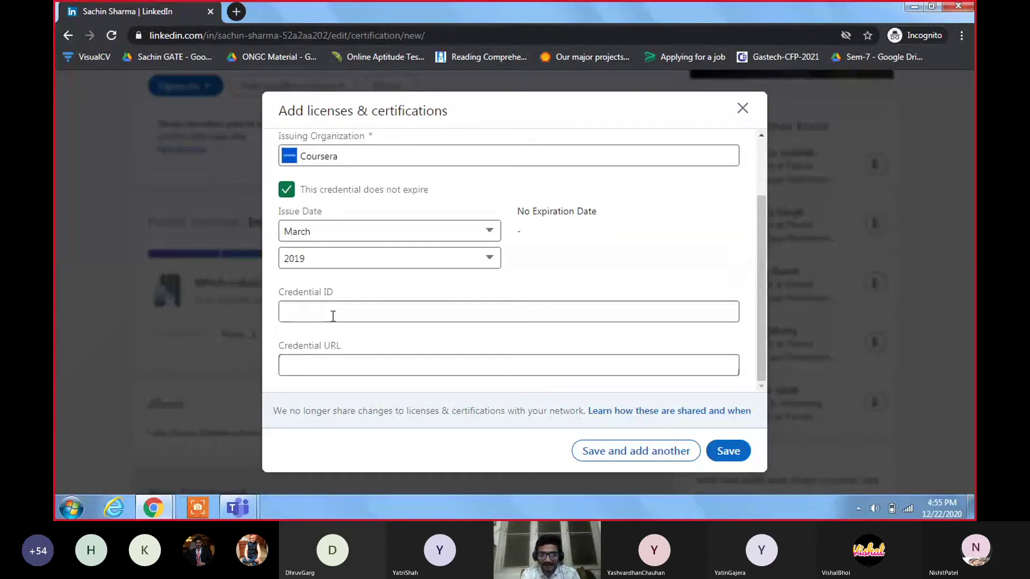
pyautogui.click(356, 364)
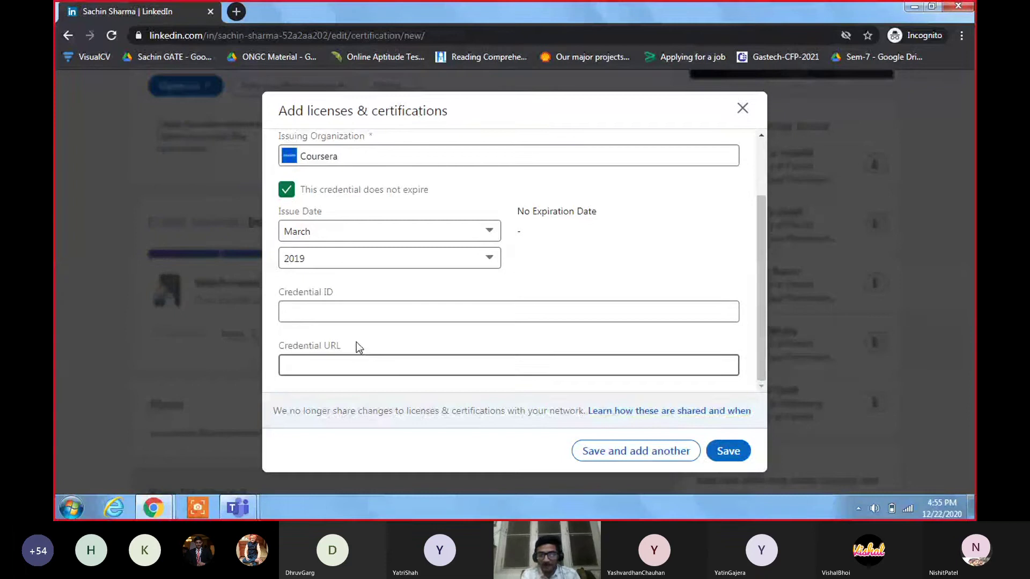
# - Save the Coursera Java certification and check it under Licenses & certifications
pyautogui.click(728, 452)
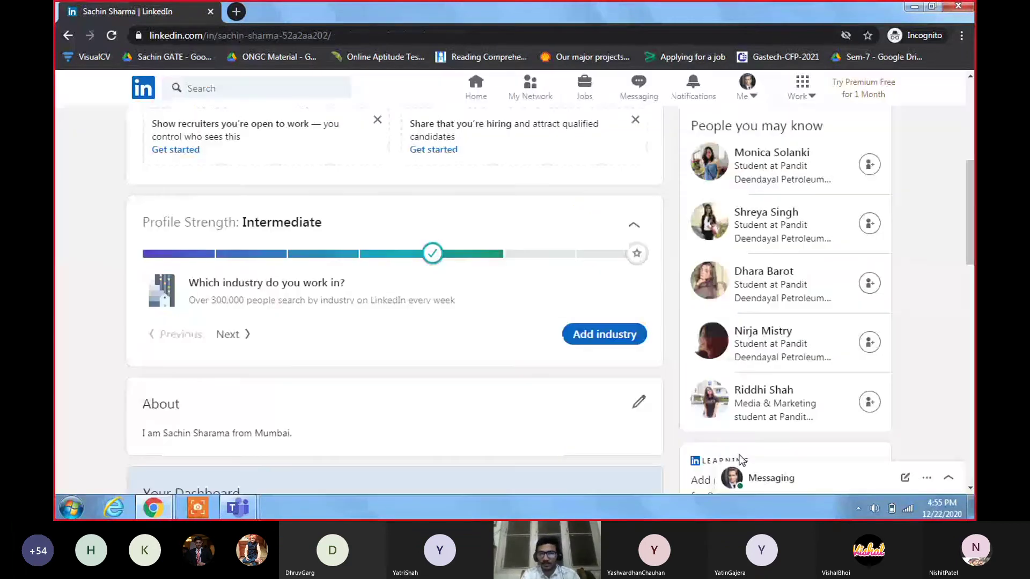
pyautogui.scroll(-3, 741, 458)
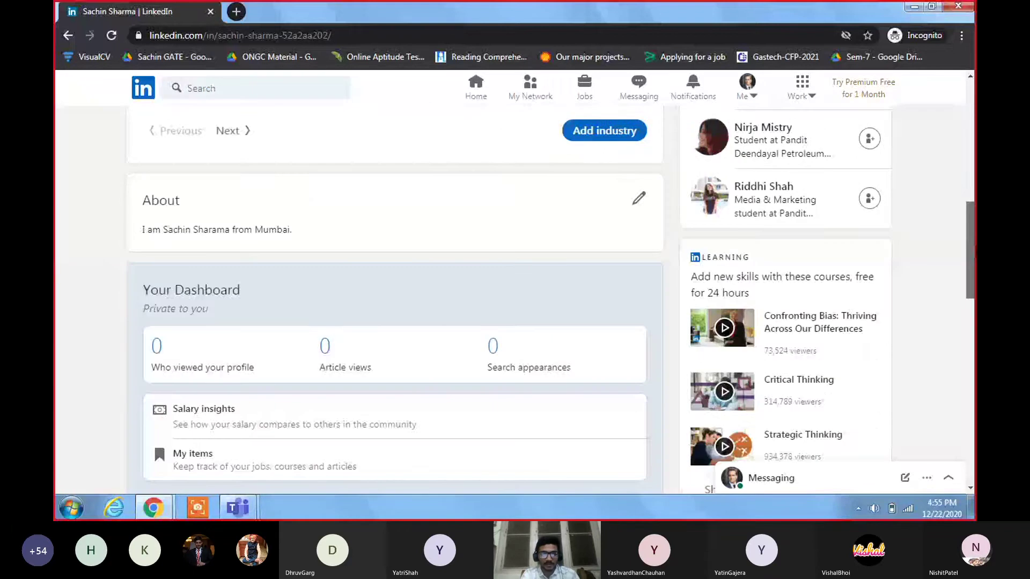
pyautogui.scroll(-5, 974, 295)
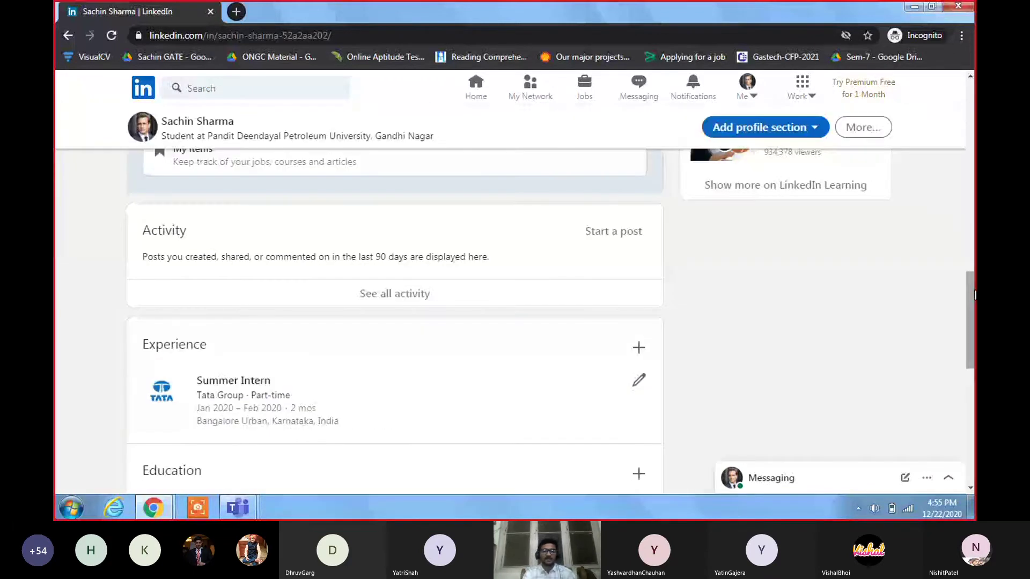
pyautogui.scroll(-10, 975, 295)
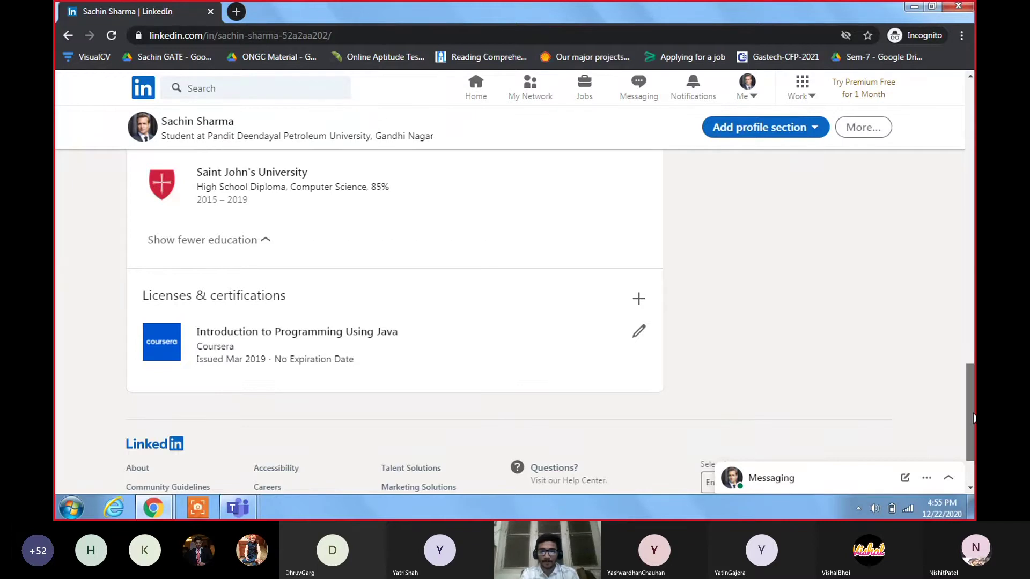
pyautogui.moveTo(973, 416); pyautogui.dragTo(955, 169)
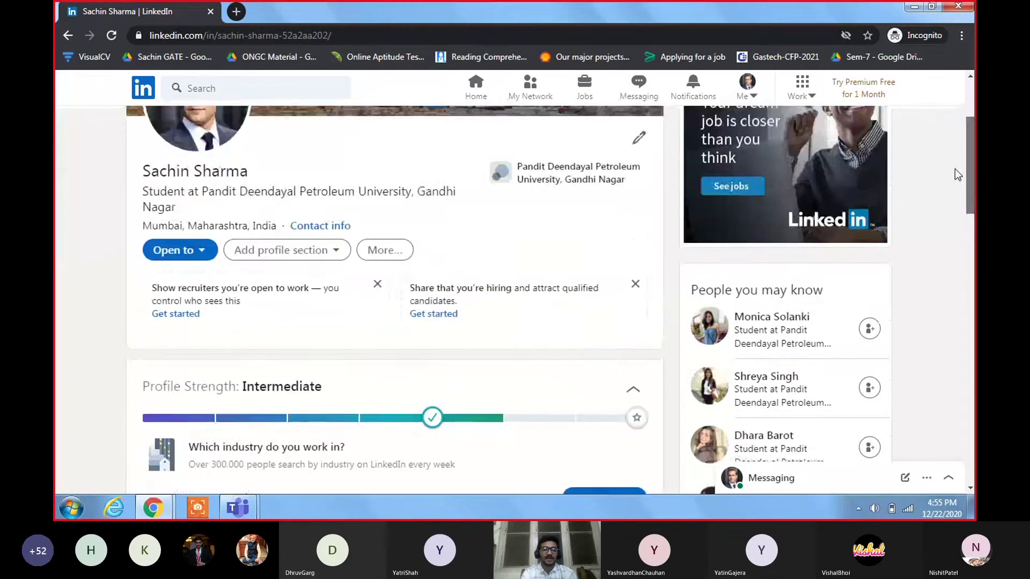
pyautogui.click(287, 250)
# - Start a volunteer experience entry with American Red Cross as the organization
pyautogui.scroll(-5, 375, 300)
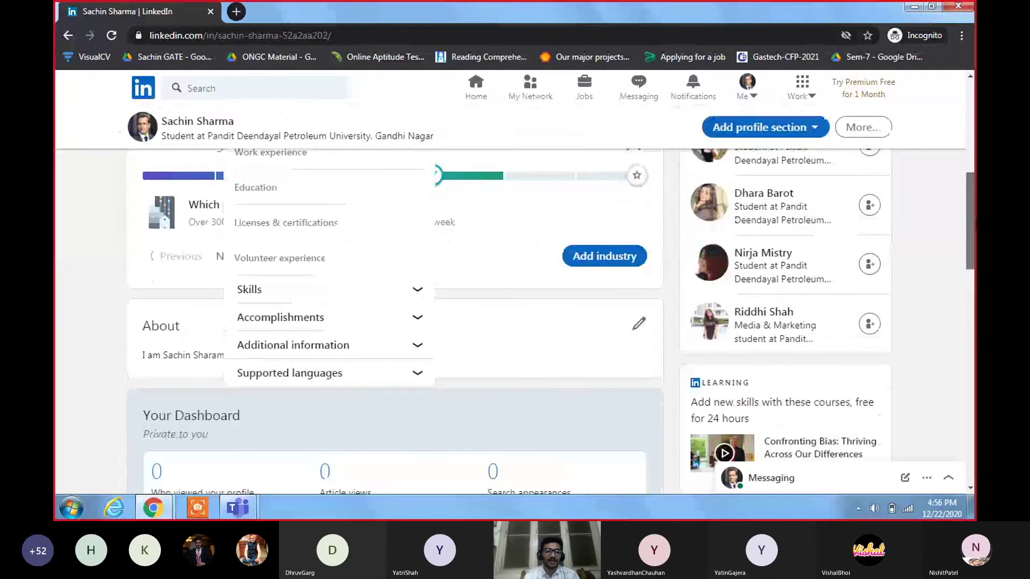
pyautogui.click(311, 260)
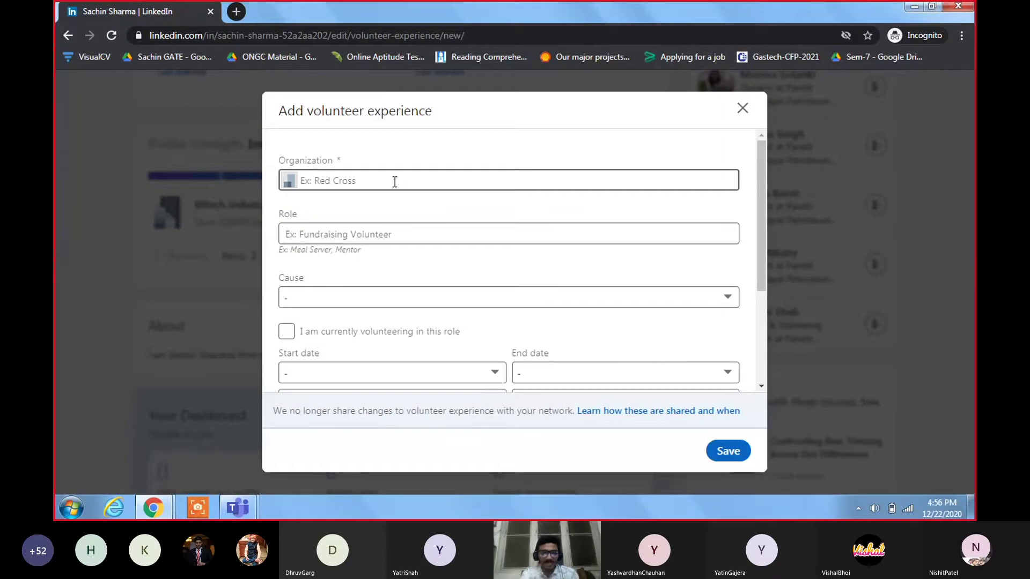
pyautogui.write('E')
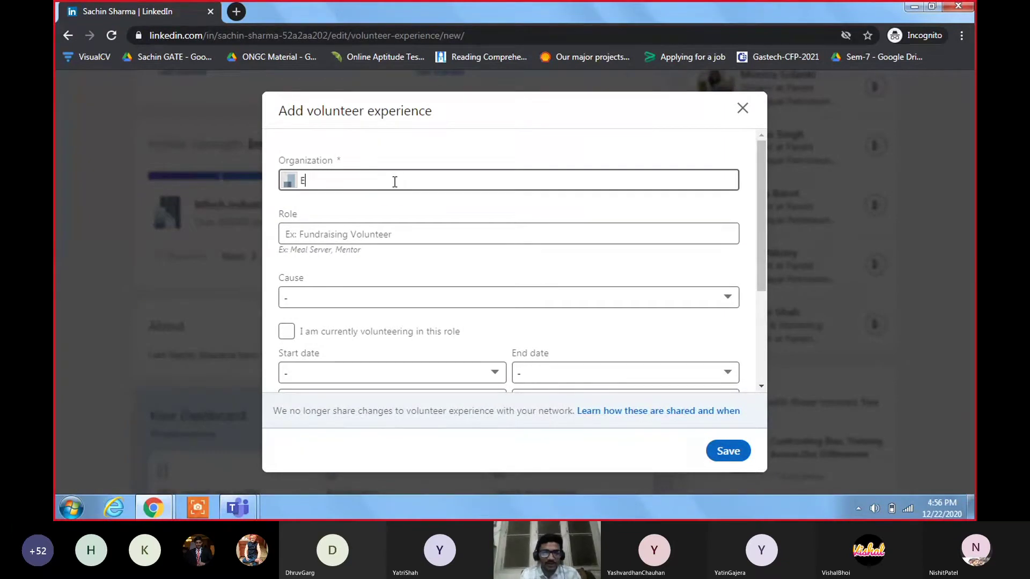
pyautogui.write('d')
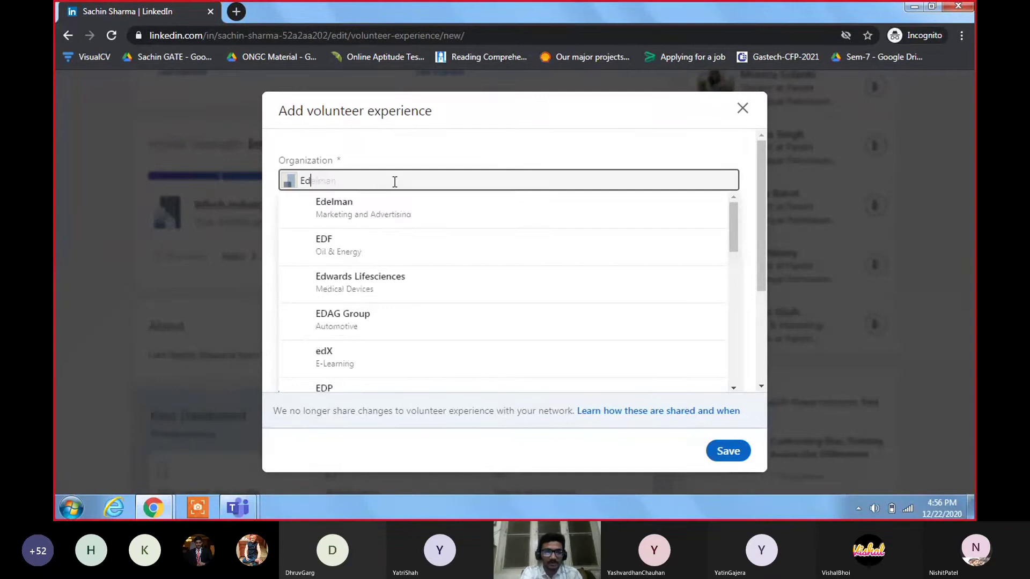
pyautogui.press('BackSpace')
pyautogui.press('BackSpace')
pyautogui.write('red')
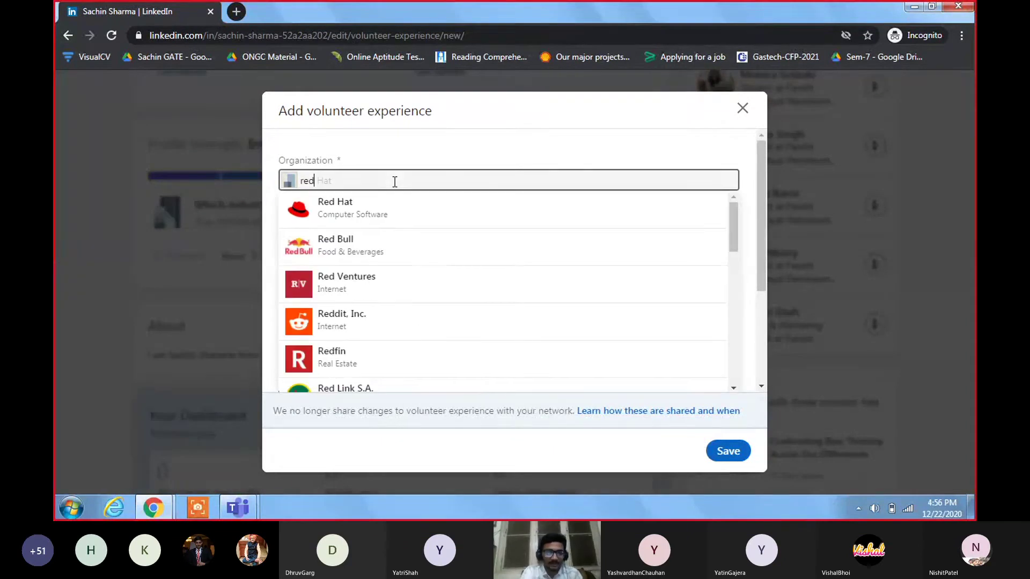
pyautogui.press('BackSpace')
pyautogui.press('BackSpace')
pyautogui.press('BackSpace')
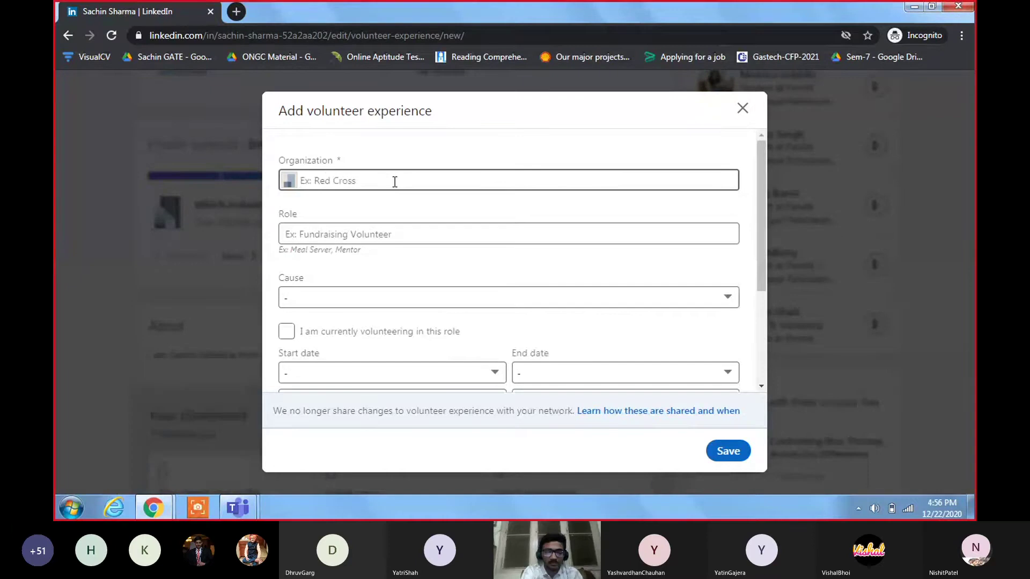
pyautogui.write('Red Cross')
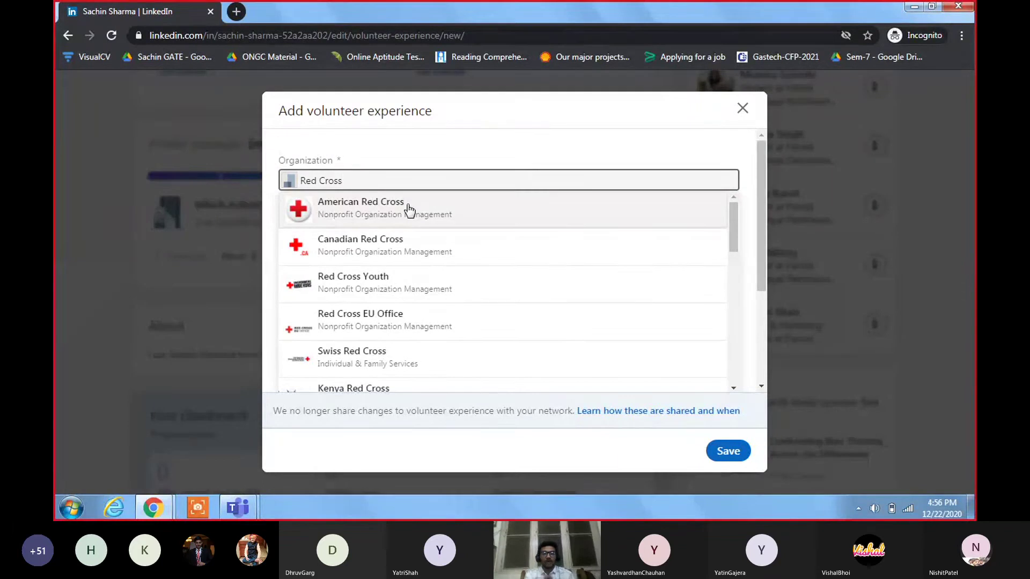
pyautogui.click(409, 210)
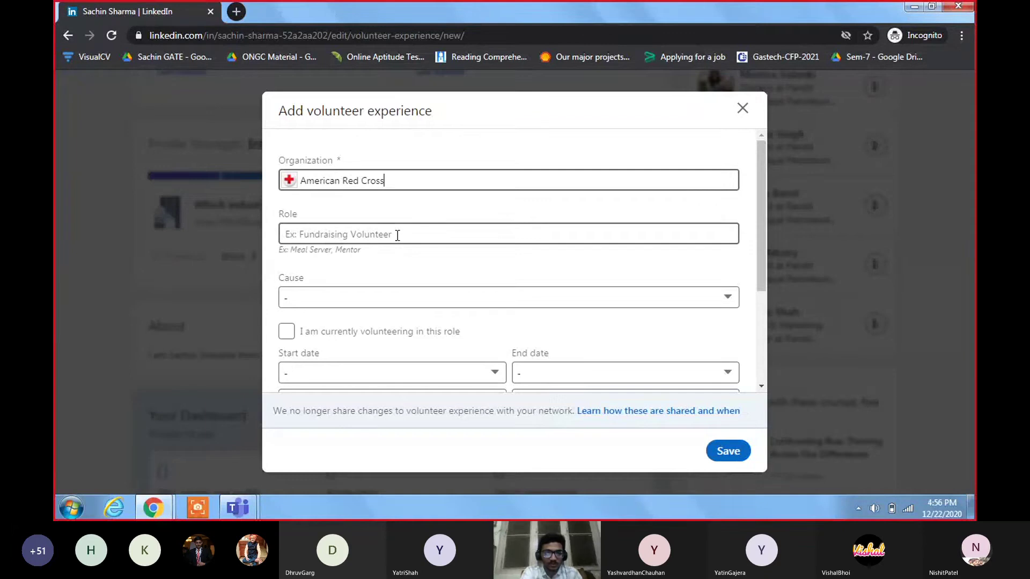
# - Set the volunteer role to Student Volunteer with cause Health, not marked as ongoing
pyautogui.click(398, 235)
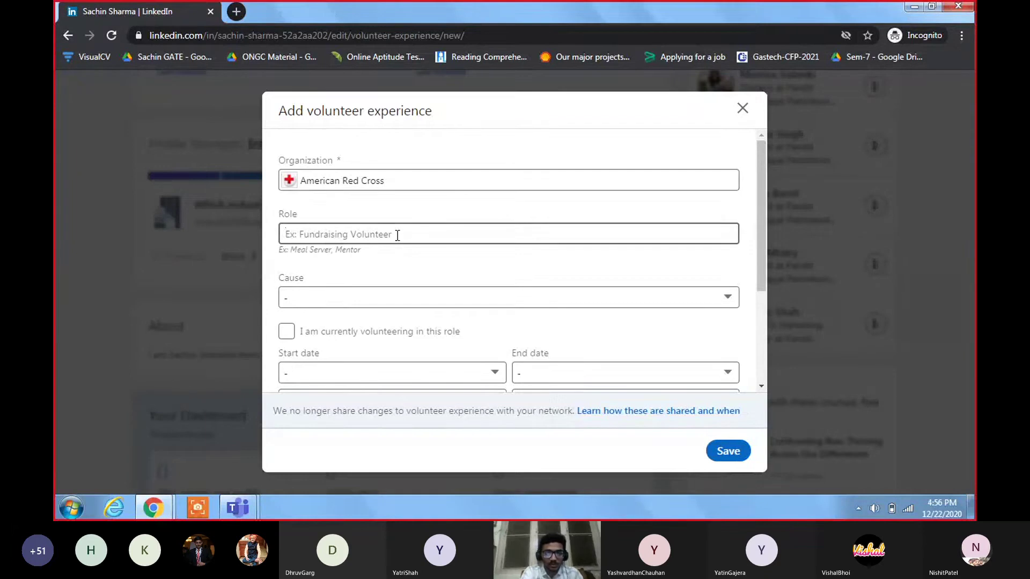
pyautogui.write('Student Vol')
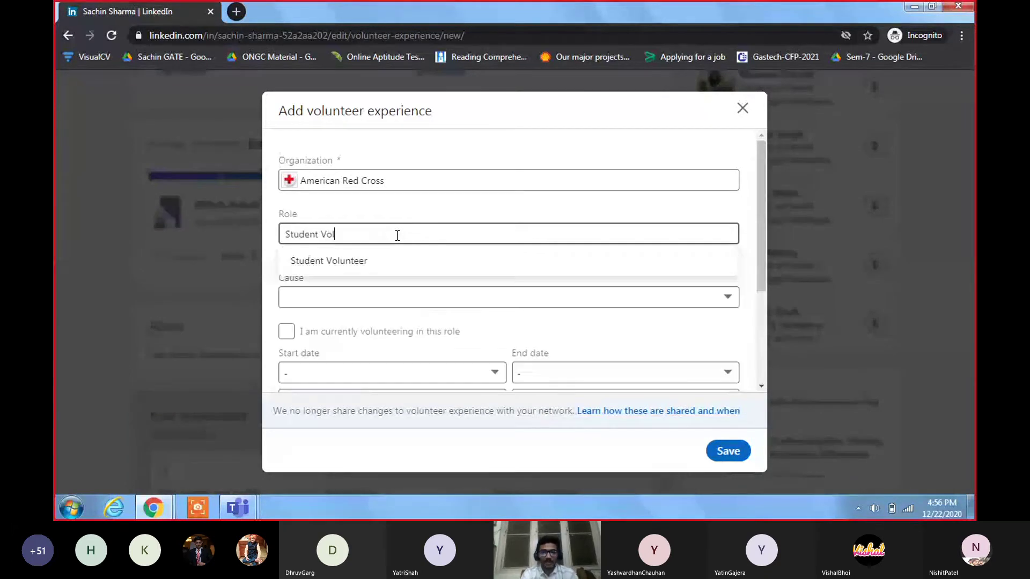
pyautogui.click(397, 263)
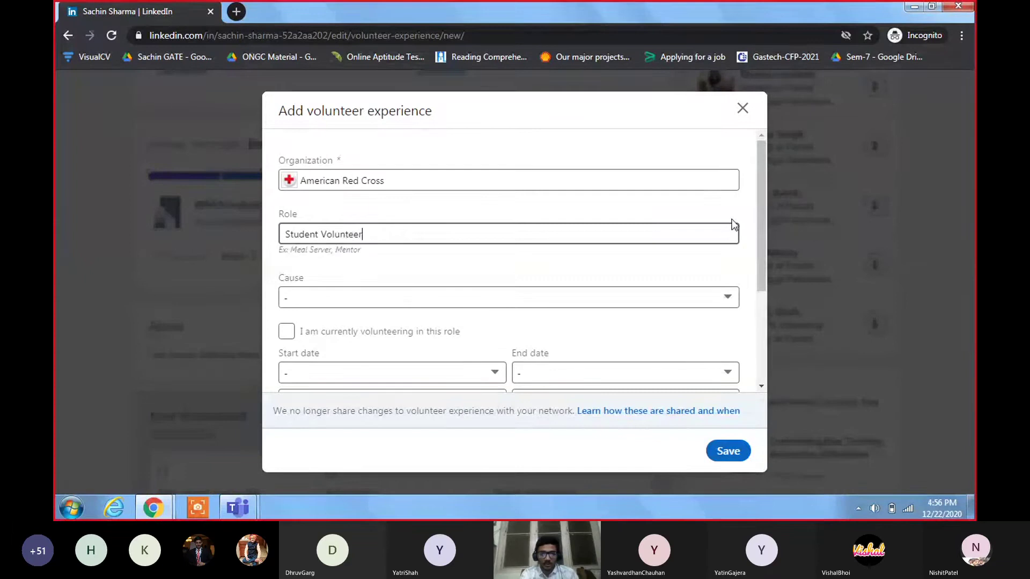
pyautogui.click(383, 303)
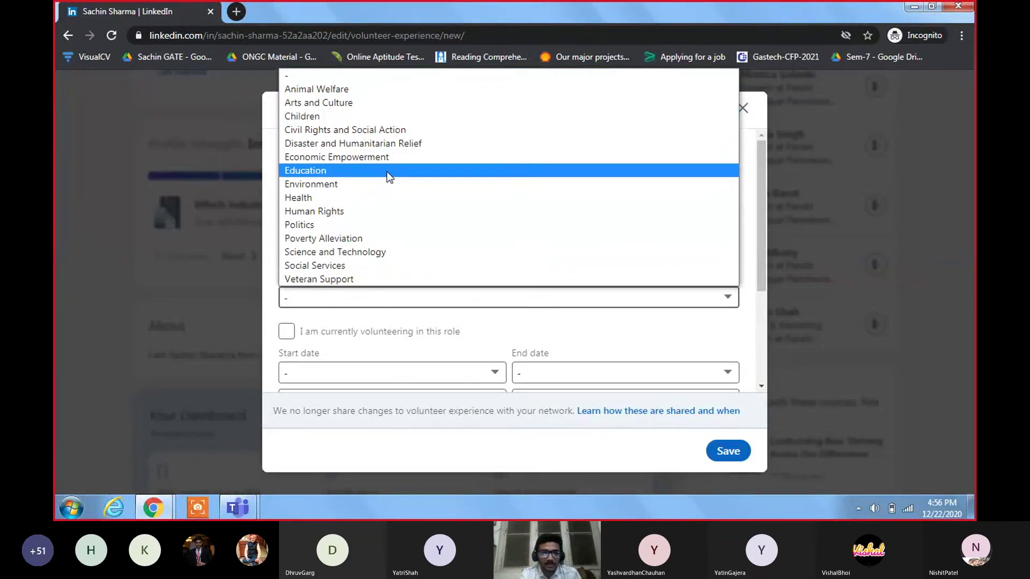
pyautogui.click(381, 203)
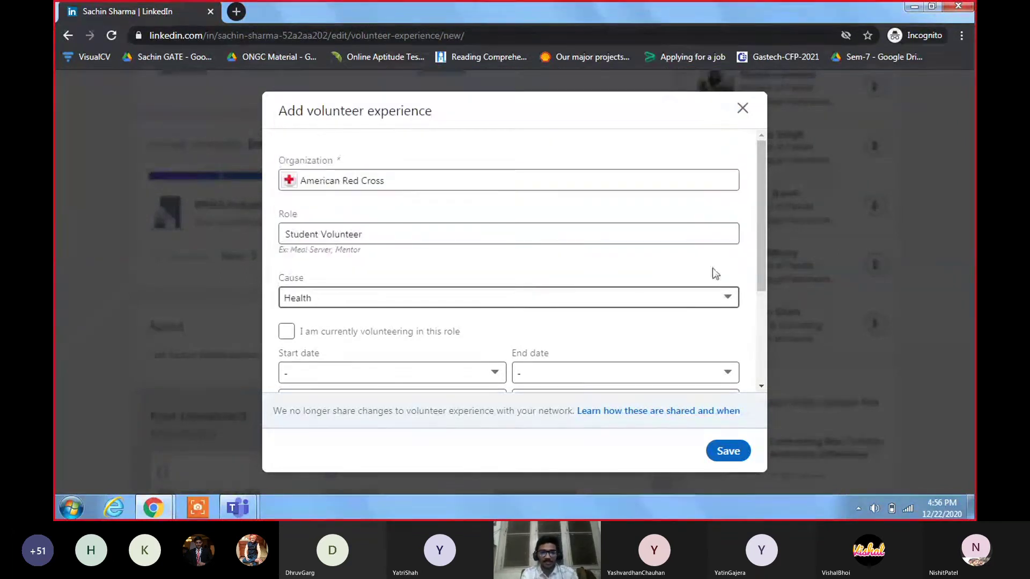
pyautogui.moveTo(765, 230); pyautogui.dragTo(758, 262)
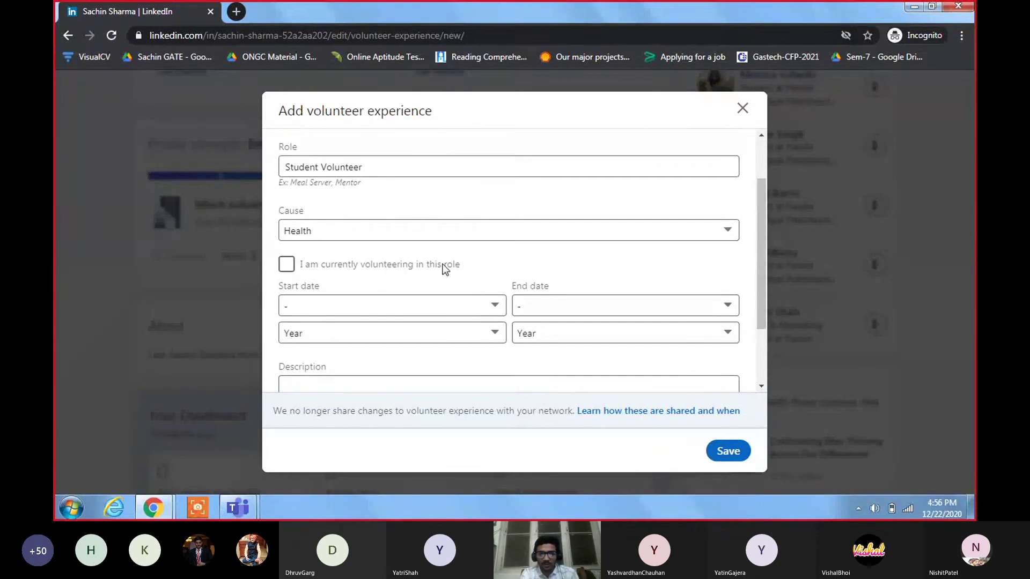
pyautogui.click(287, 266)
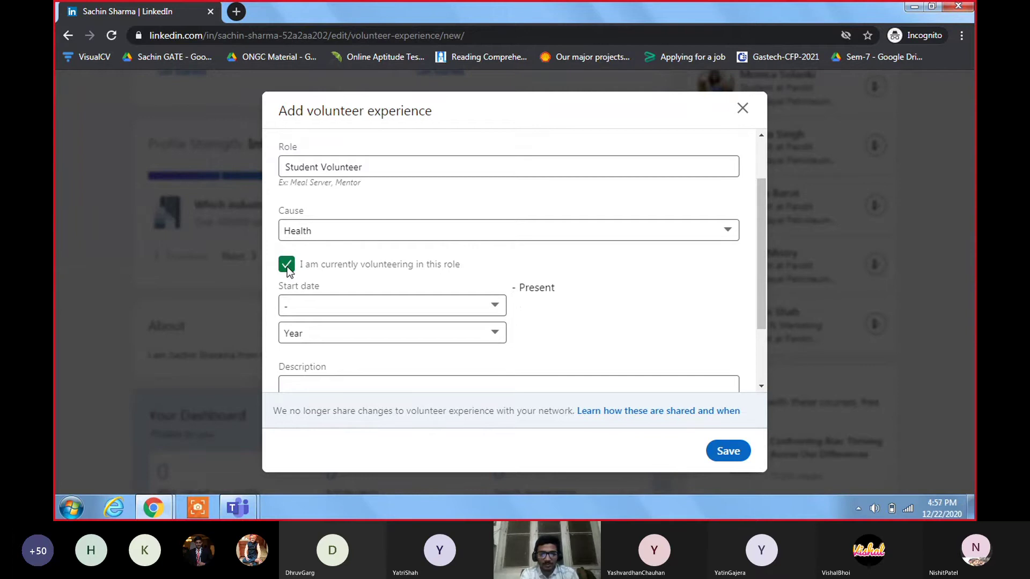
pyautogui.press('space')
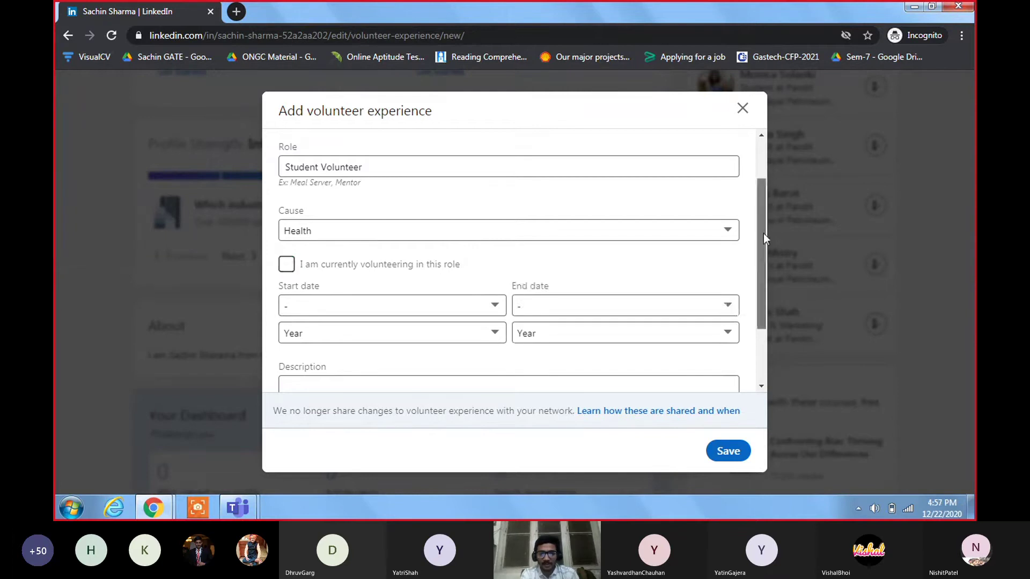
pyautogui.scroll(-1, 763, 233)
# - Set the volunteer dates from February 2018 to April 2018
pyautogui.click(495, 263)
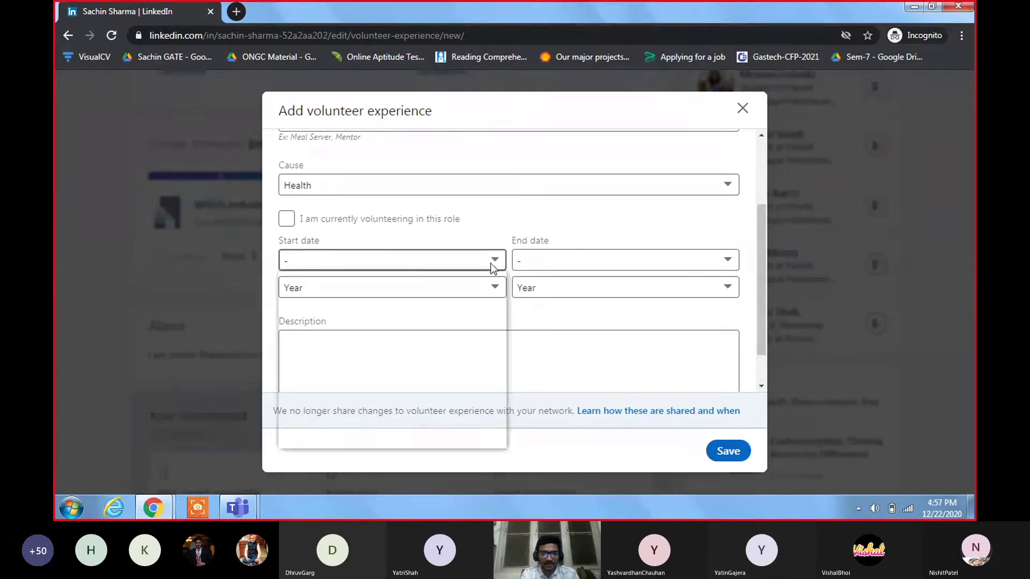
pyautogui.click(448, 305)
pyautogui.click(492, 287)
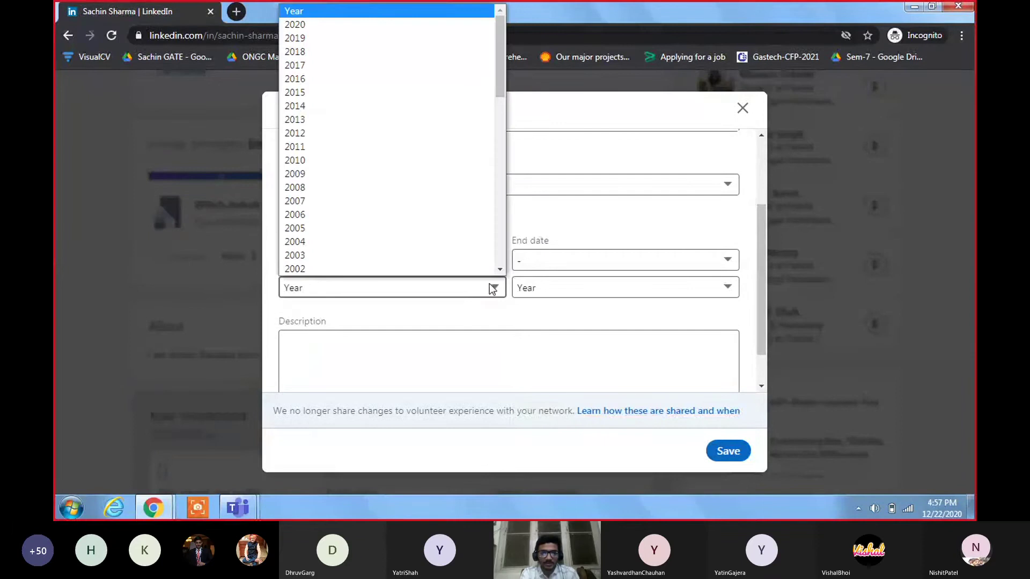
pyautogui.click(469, 53)
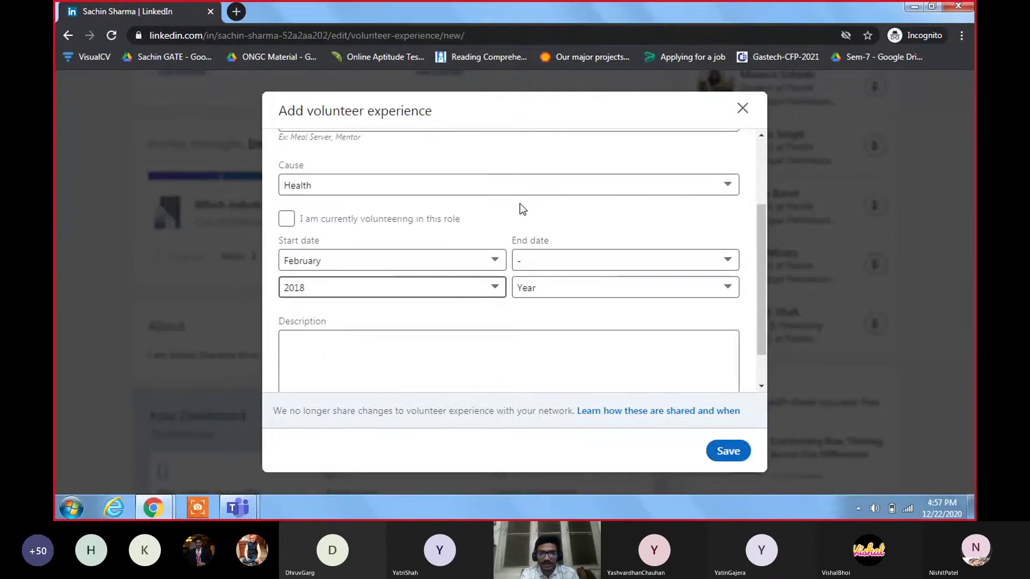
pyautogui.click(586, 260)
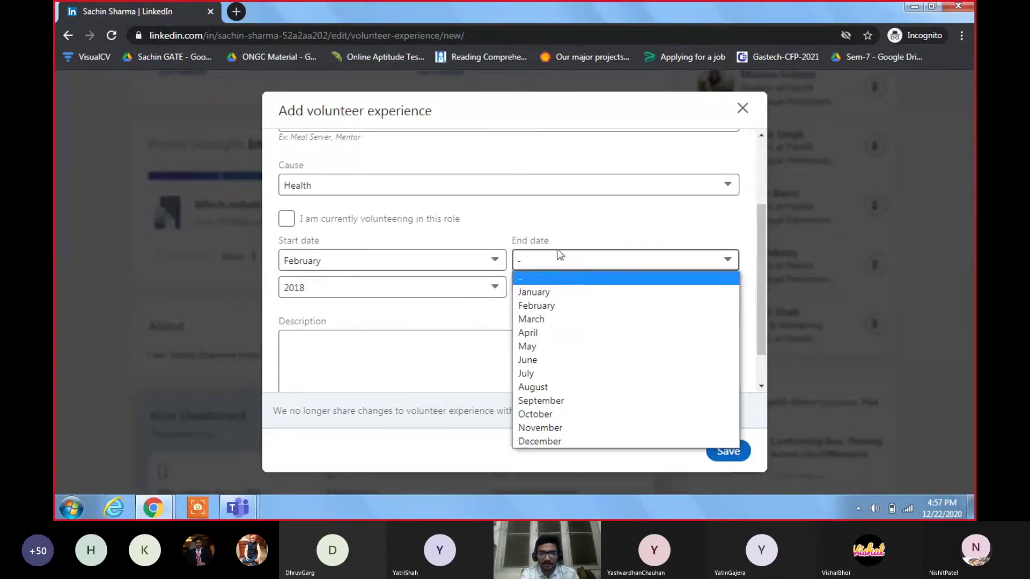
pyautogui.click(583, 333)
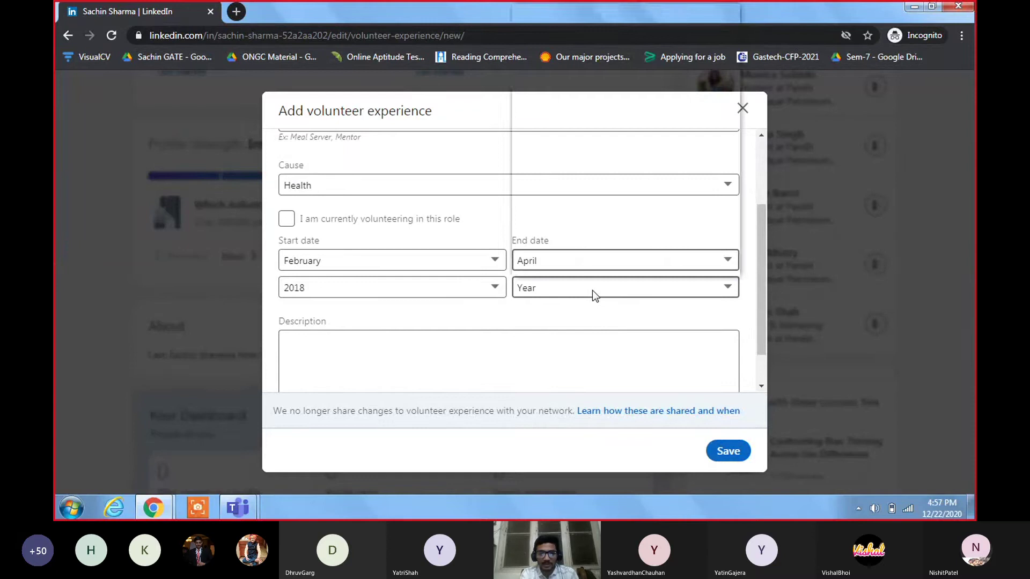
pyautogui.click(592, 291)
pyautogui.click(552, 53)
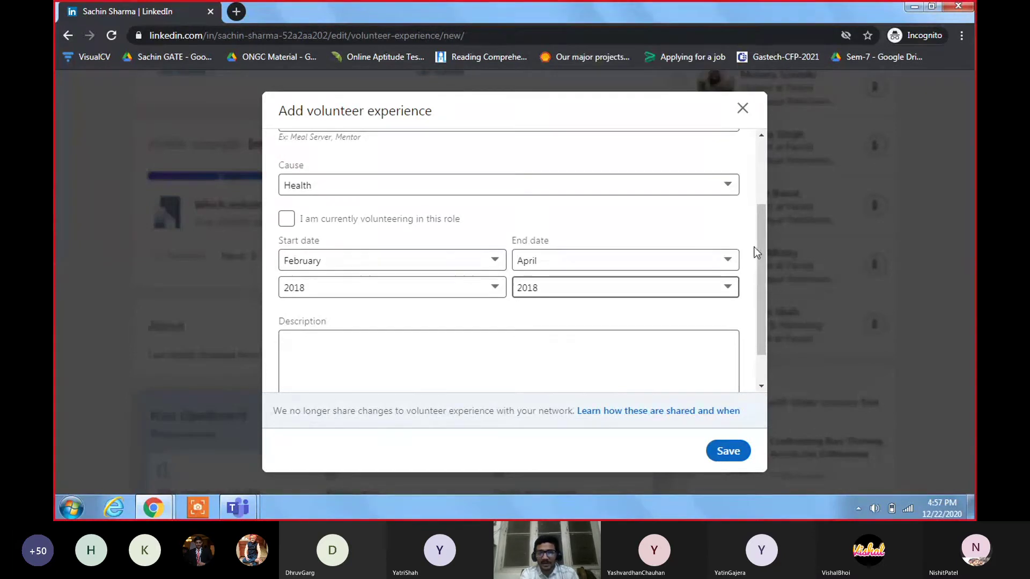
pyautogui.moveTo(755, 266); pyautogui.dragTo(763, 331)
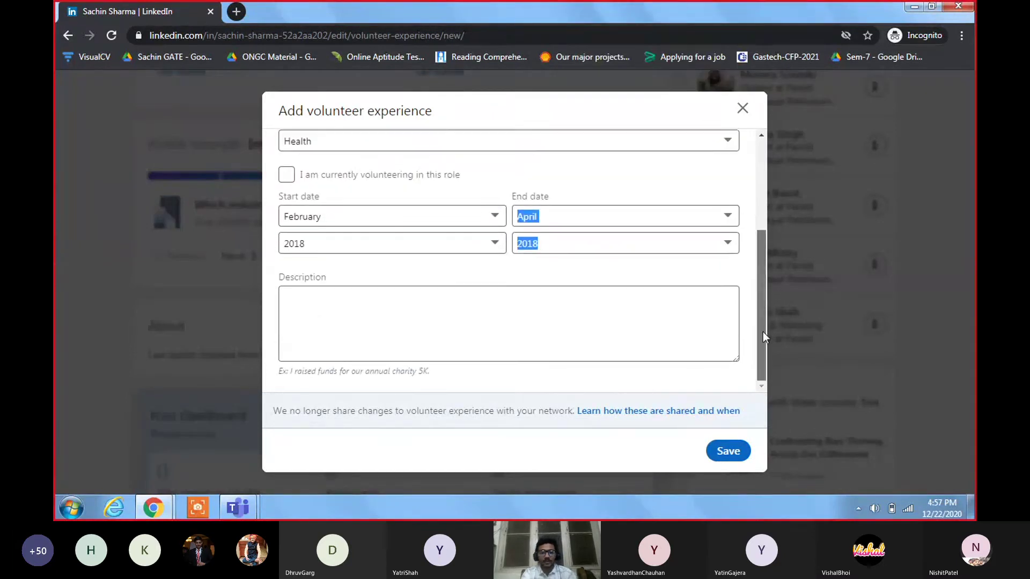
# - Save the Student Volunteer role at American Red Cross and review it under Volunteer experience
pyautogui.click(739, 449)
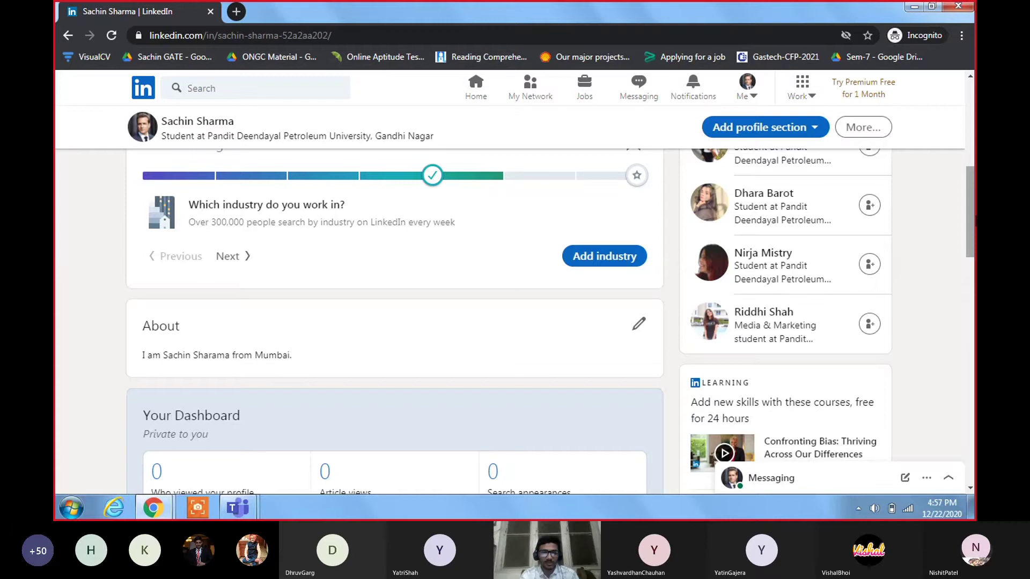
pyautogui.scroll(-2, 976, 182)
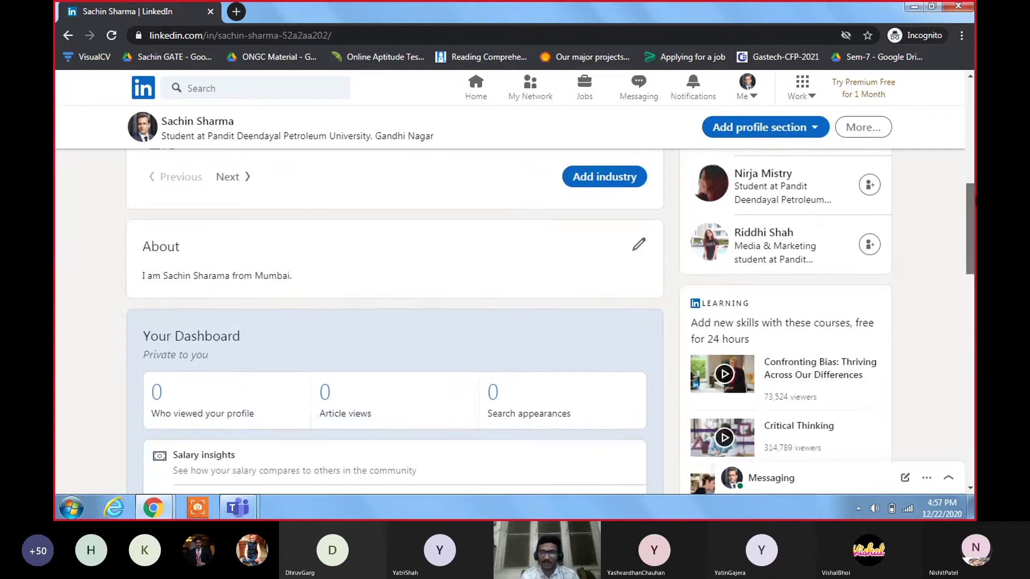
pyautogui.scroll(-15, 395, 321)
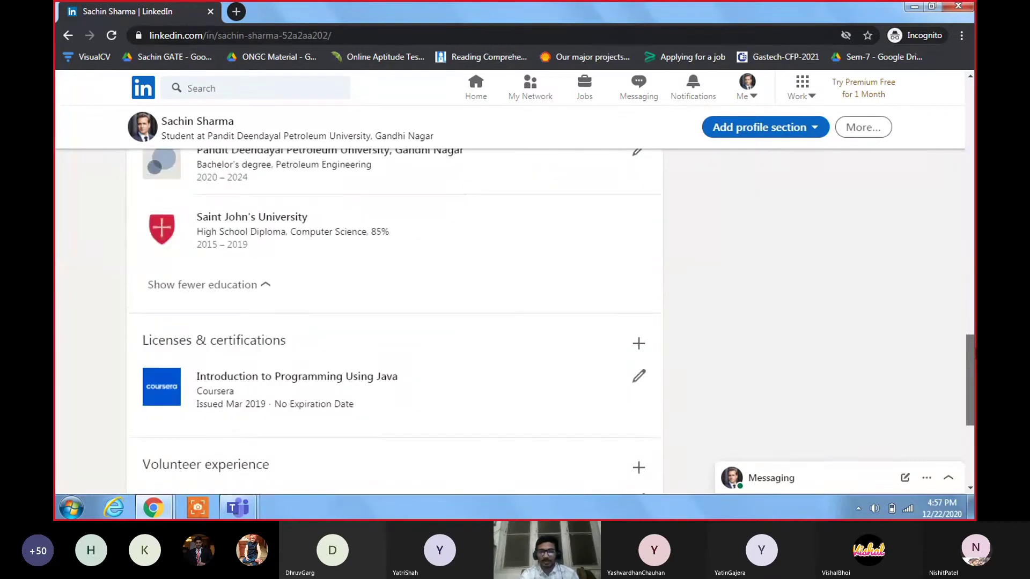
pyautogui.scroll(-3, 189, 369)
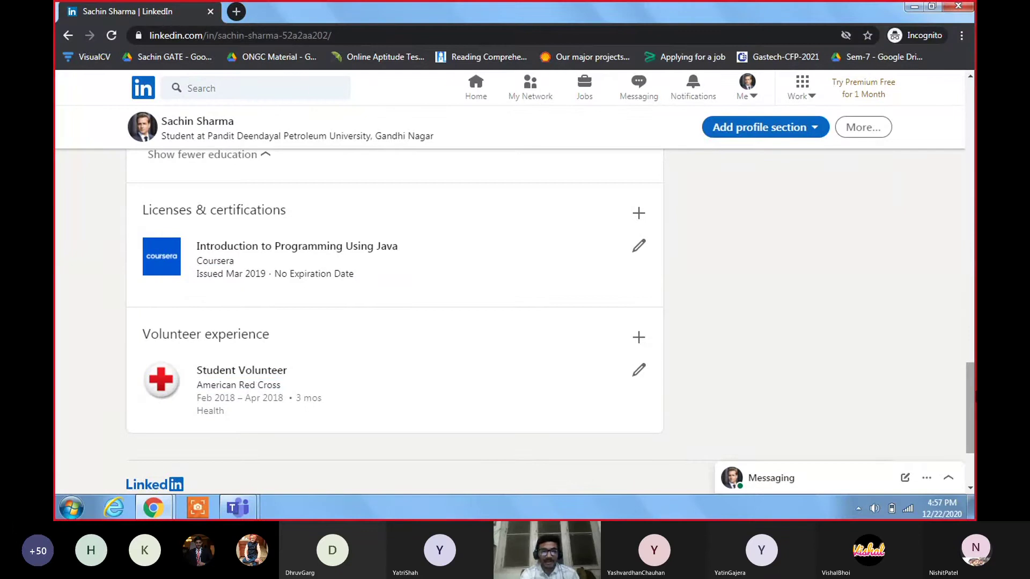
pyautogui.moveTo(972, 417); pyautogui.dragTo(974, 261)
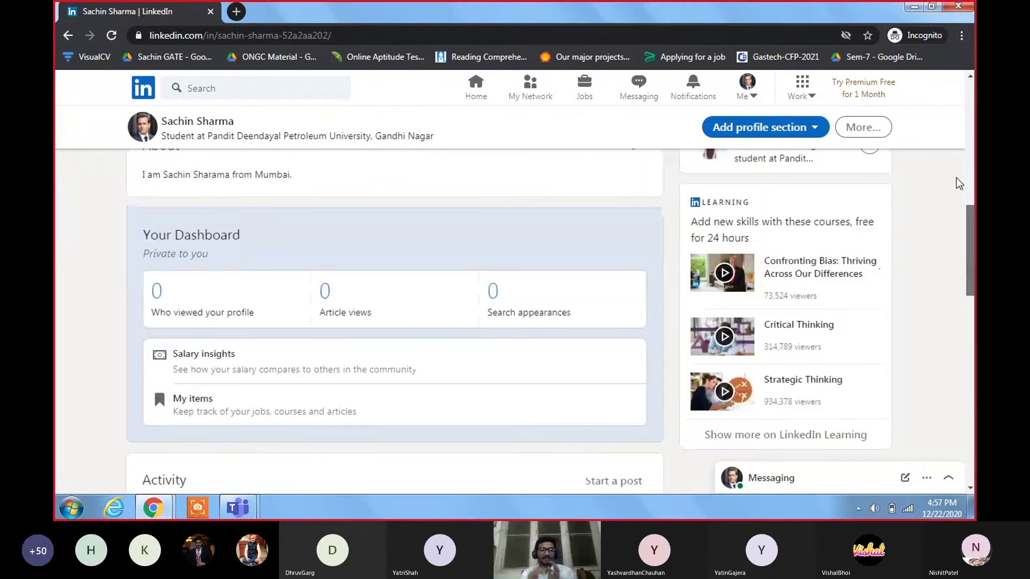
pyautogui.moveTo(959, 184); pyautogui.dragTo(958, 213)
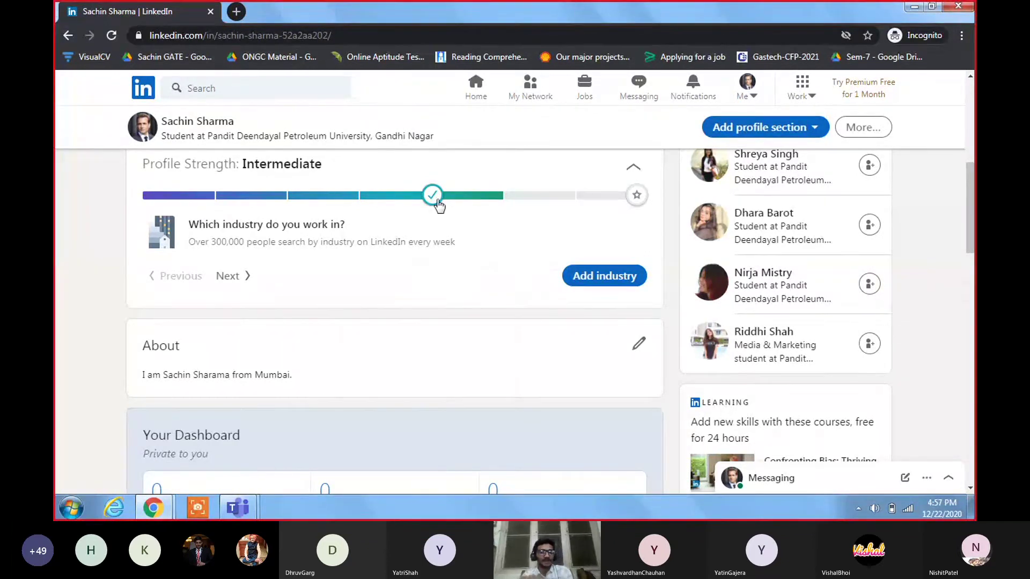
pyautogui.moveTo(430, 201)
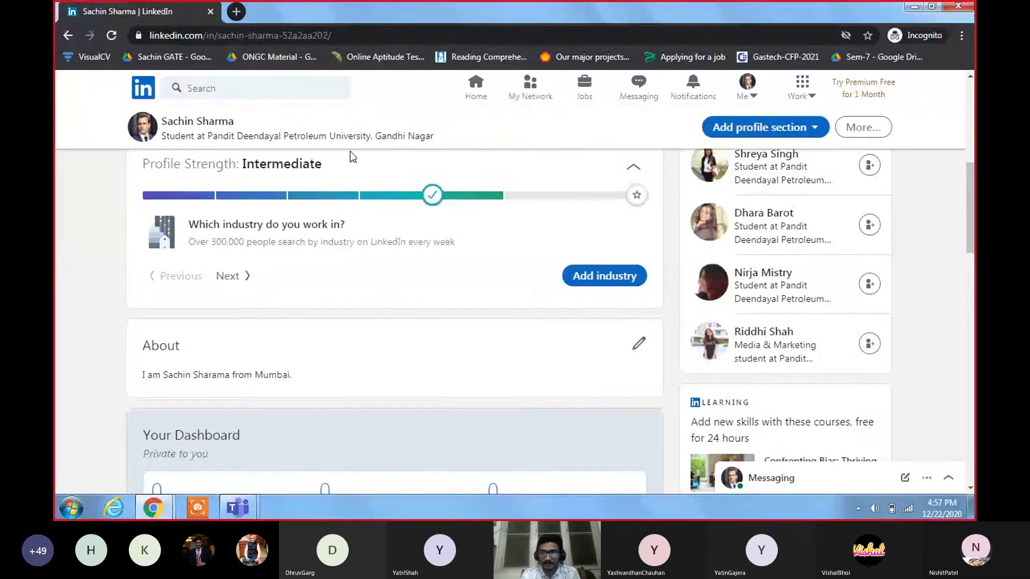
pyautogui.scroll(3, 338, 231)
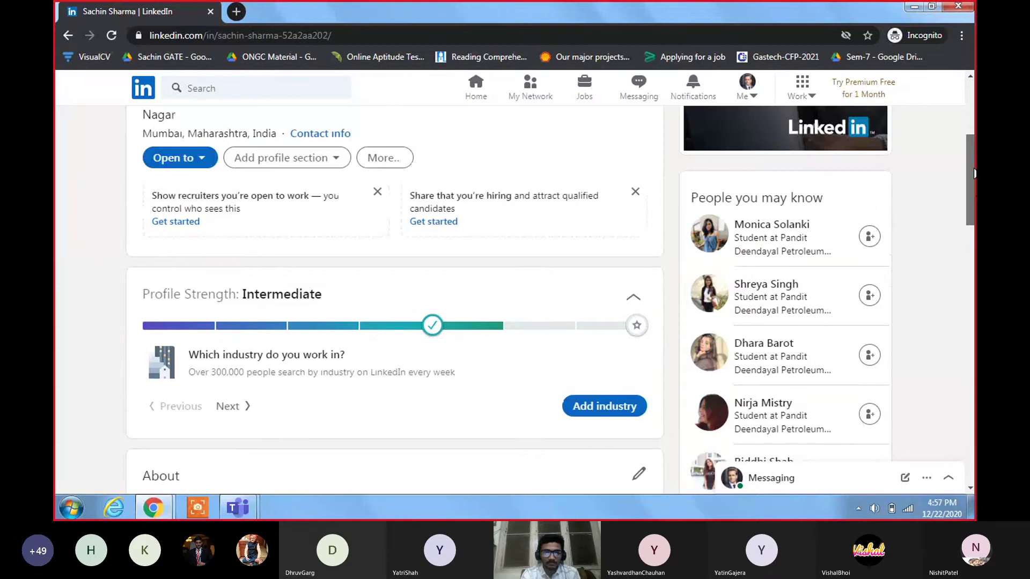
pyautogui.scroll(-5, 973, 173)
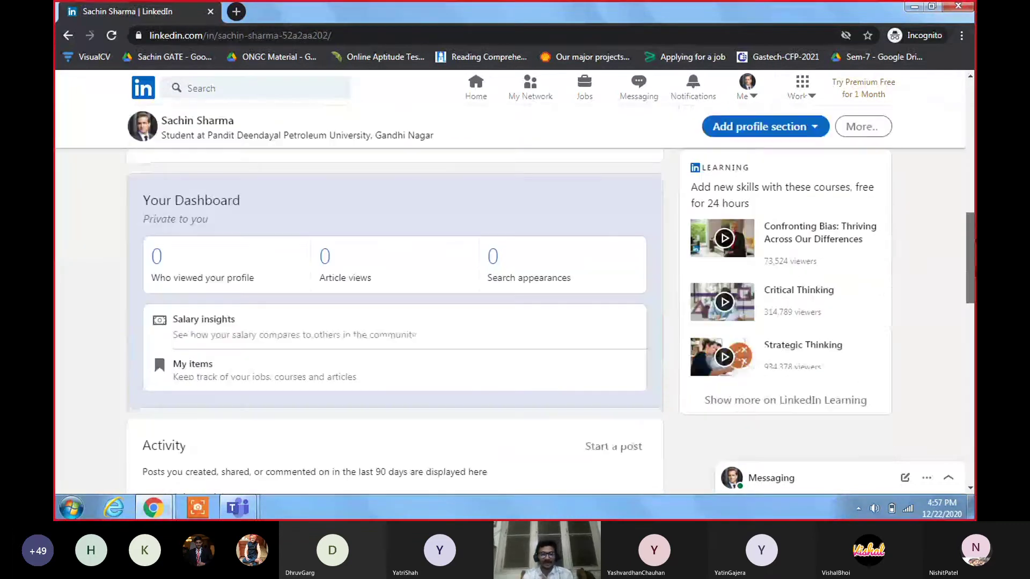
pyautogui.moveTo(974, 229); pyautogui.dragTo(966, 164)
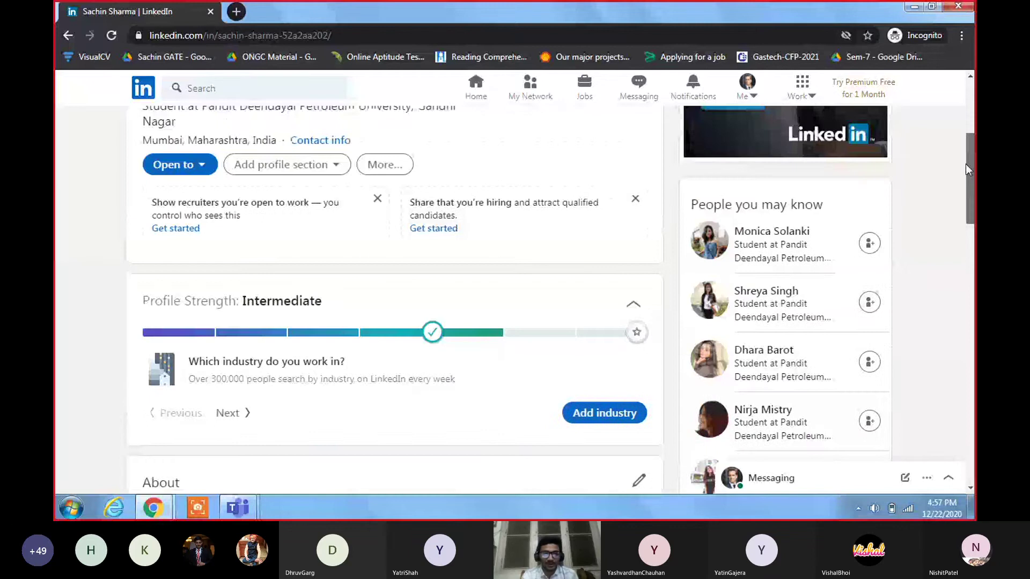
# - Bring up the Add Skills dialog from the Skills group of Add profile section
pyautogui.scroll(2, 824, 202)
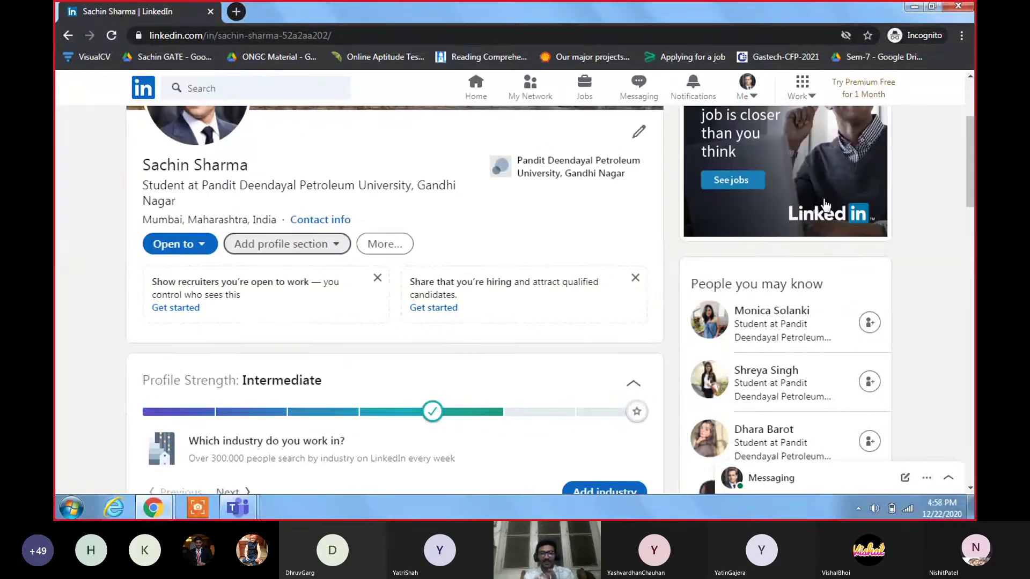
pyautogui.click(287, 244)
pyautogui.scroll(-5, 515, 295)
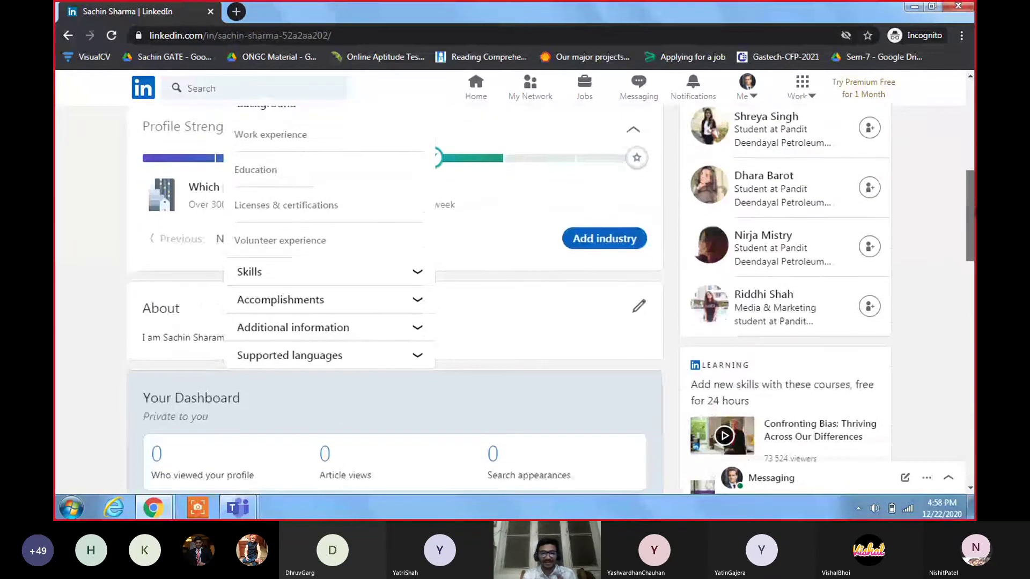
pyautogui.scroll(-1, 515, 295)
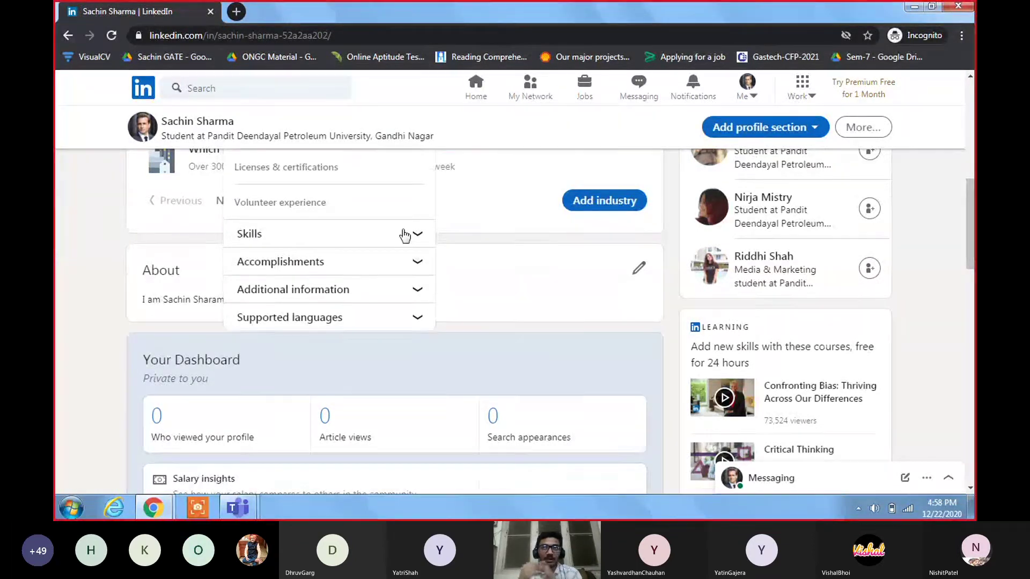
pyautogui.scroll(1, 969, 238)
pyautogui.moveTo(967, 224); pyautogui.dragTo(968, 208)
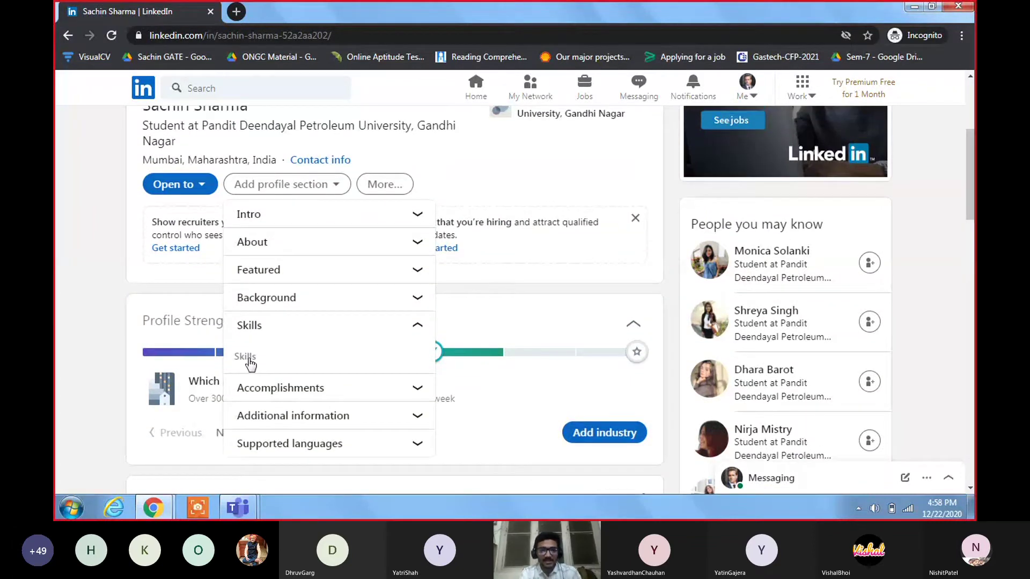
pyautogui.click(248, 361)
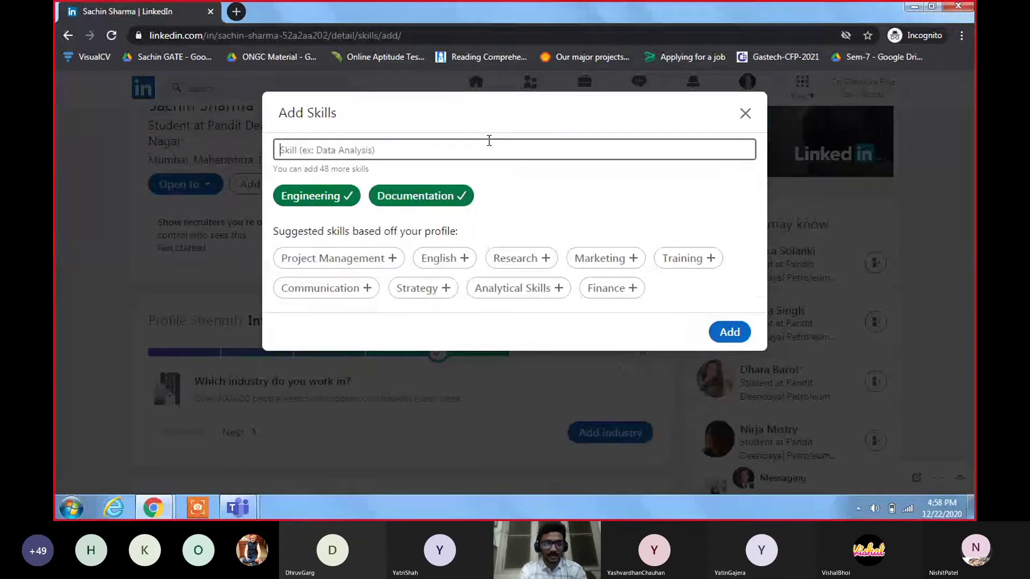
# - Pick skills Software Development, English, Team Leadership, Finance and Communication
pyautogui.write('So')
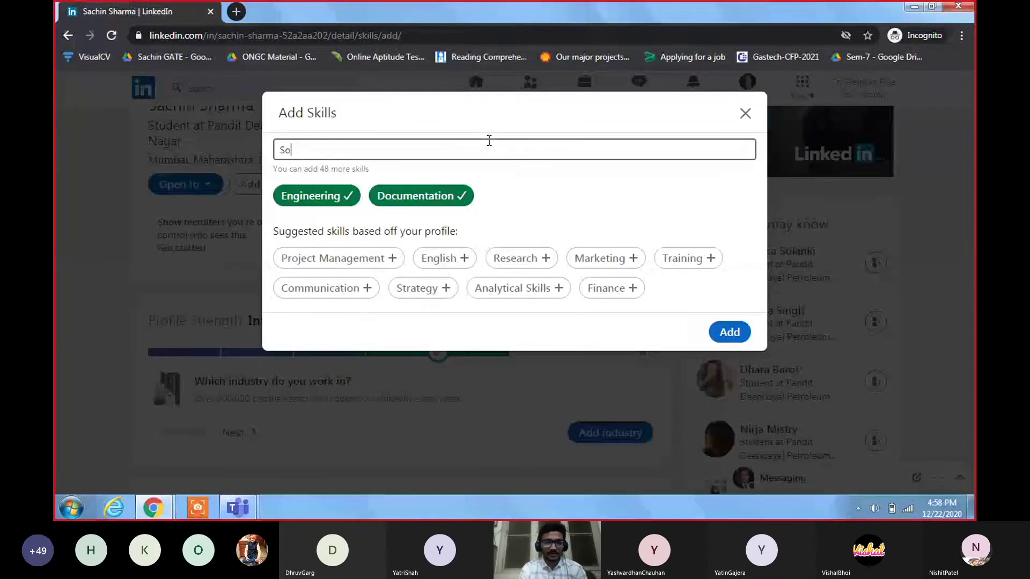
pyautogui.write('ft')
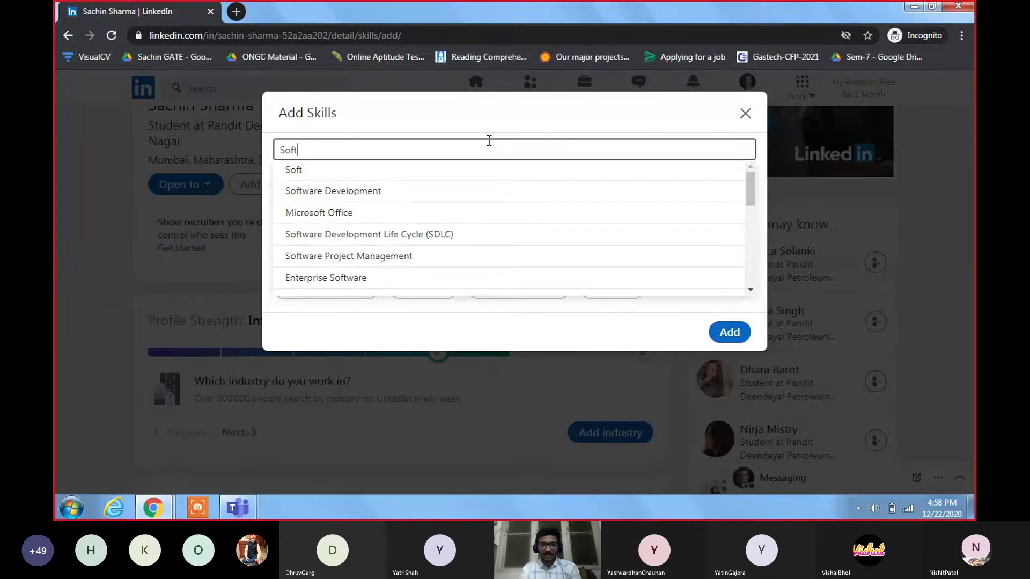
pyautogui.click(468, 199)
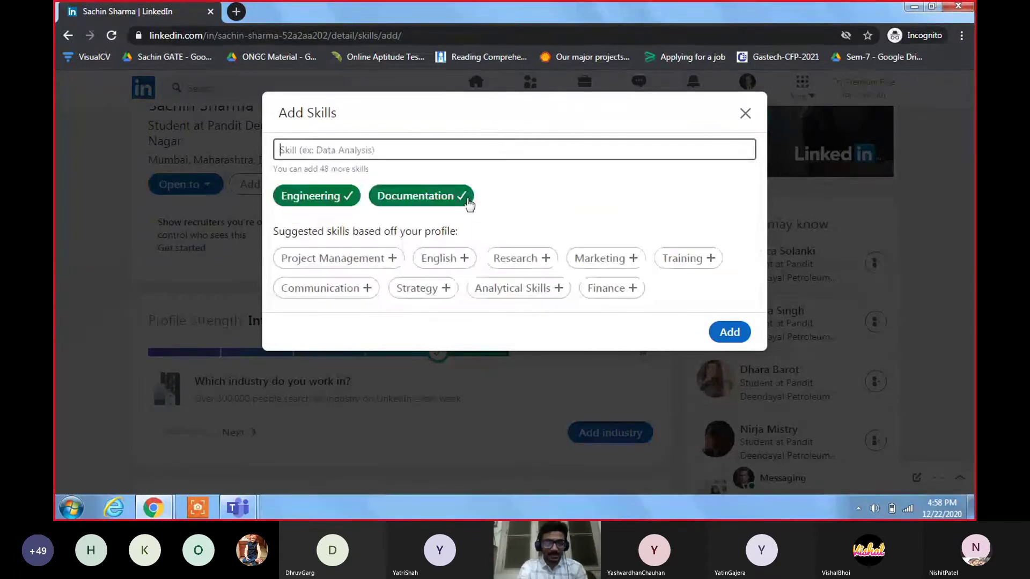
pyautogui.click(448, 262)
pyautogui.click(453, 148)
pyautogui.write('Leader')
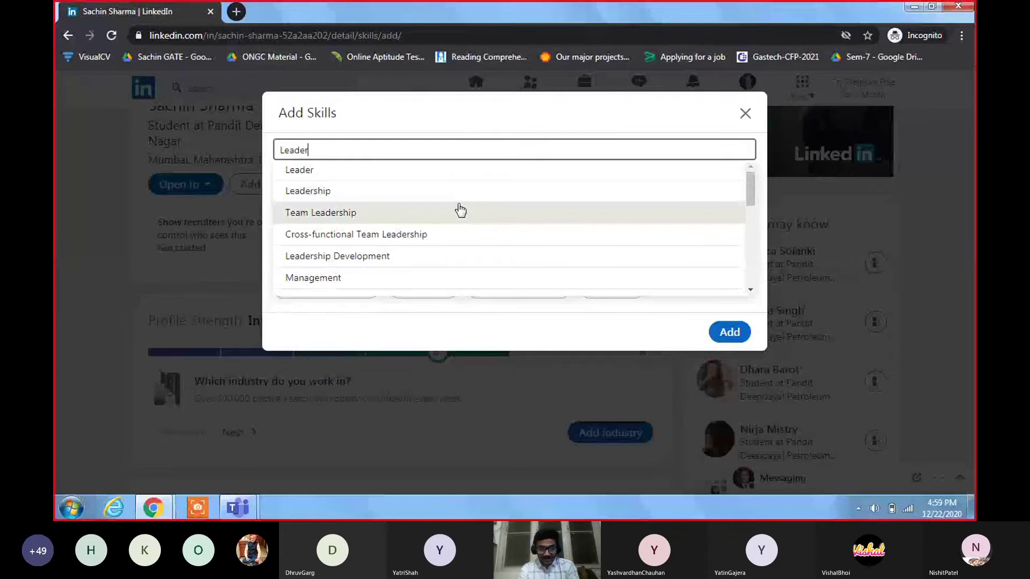
pyautogui.click(460, 212)
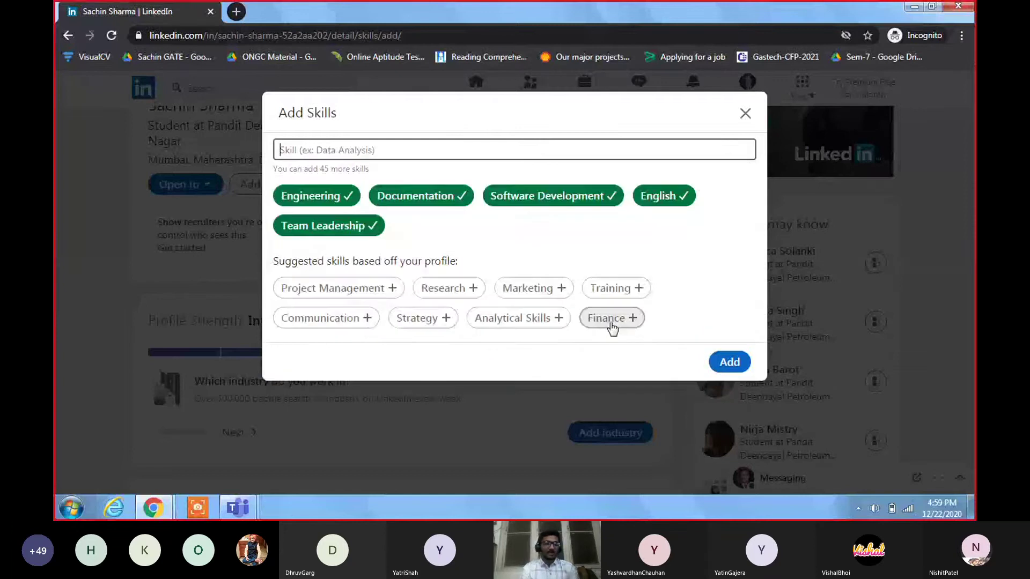
pyautogui.click(611, 318)
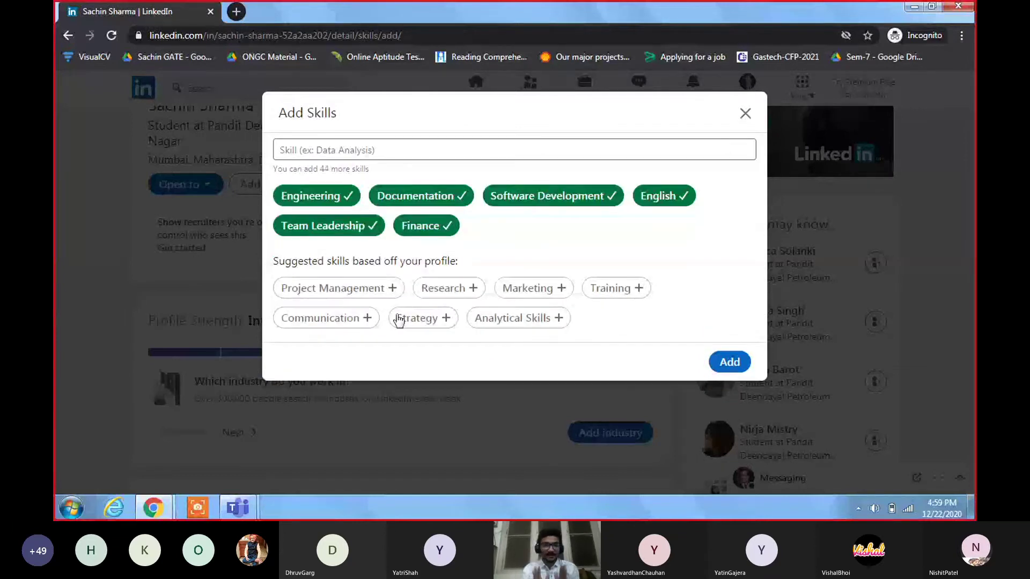
pyautogui.click(344, 318)
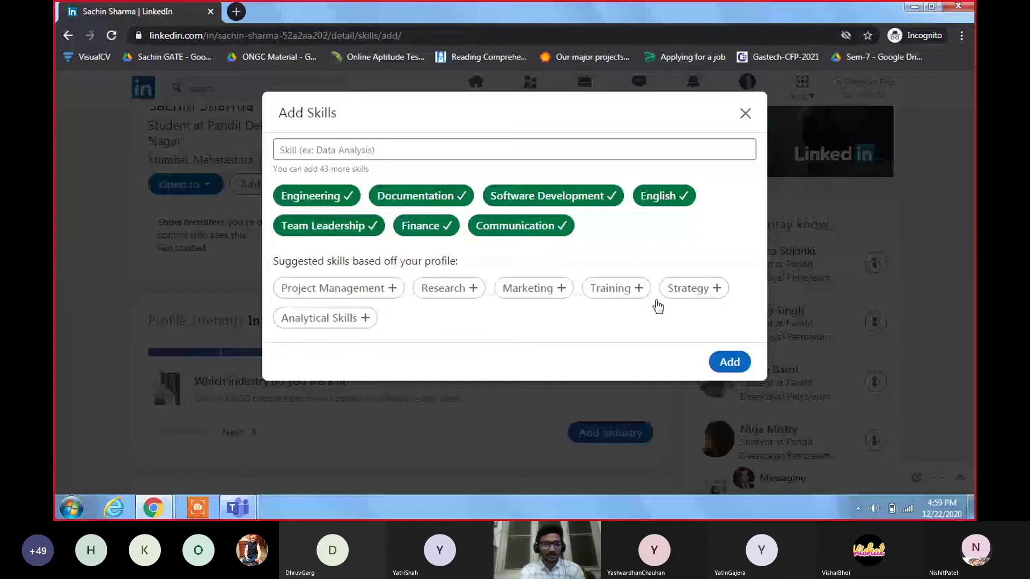
# - Add Writing and Microsoft Word, then save all chosen skills to the profile
pyautogui.click(404, 149)
pyautogui.write('Writing')
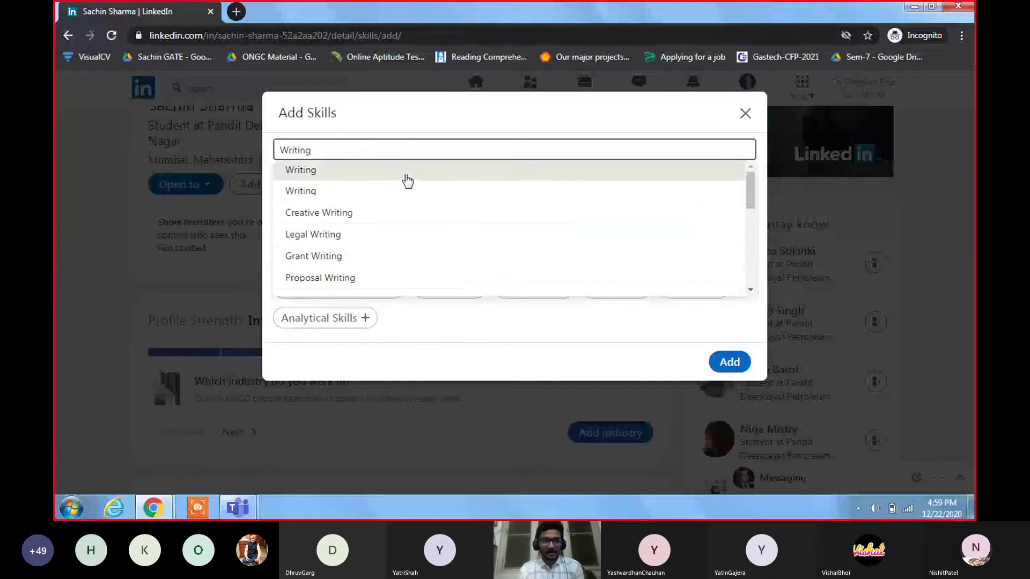
pyautogui.click(406, 177)
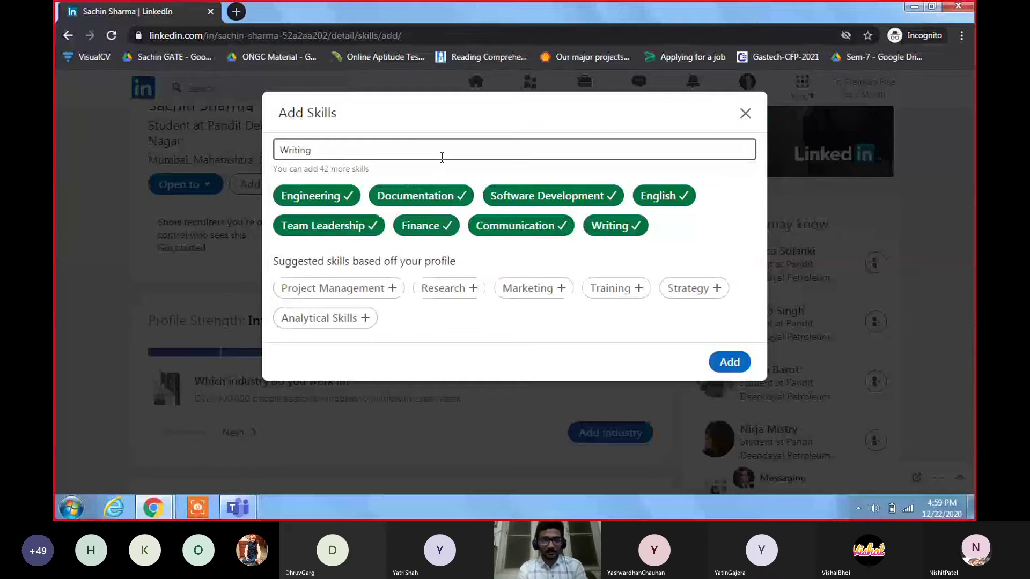
pyautogui.press('BackSpace')
pyautogui.press('BackSpace')
pyautogui.press('BackSpace')
pyautogui.press('BackSpace')
pyautogui.press('BackSpace')
pyautogui.press('BackSpace')
pyautogui.write('ord')
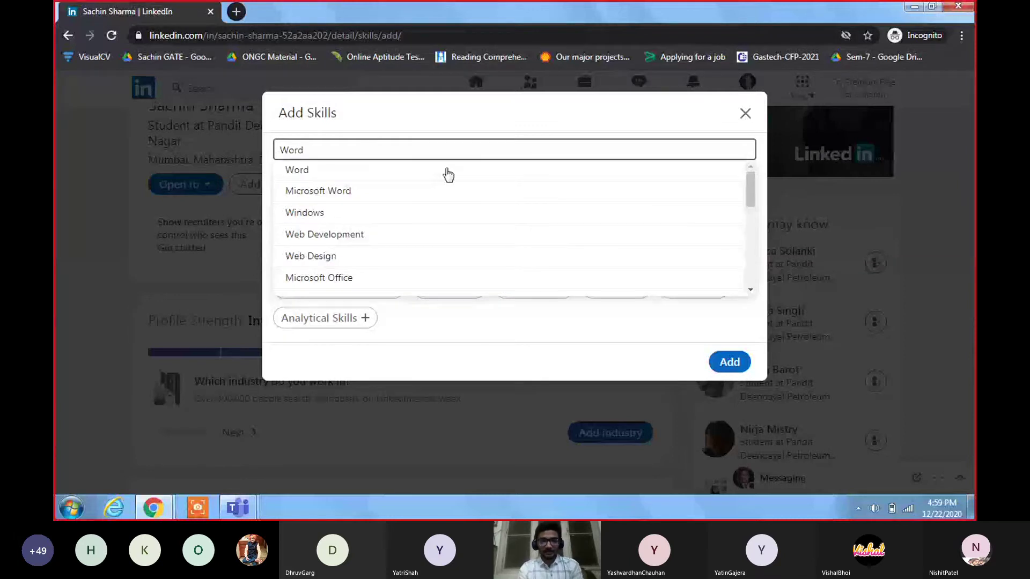
pyautogui.click(448, 197)
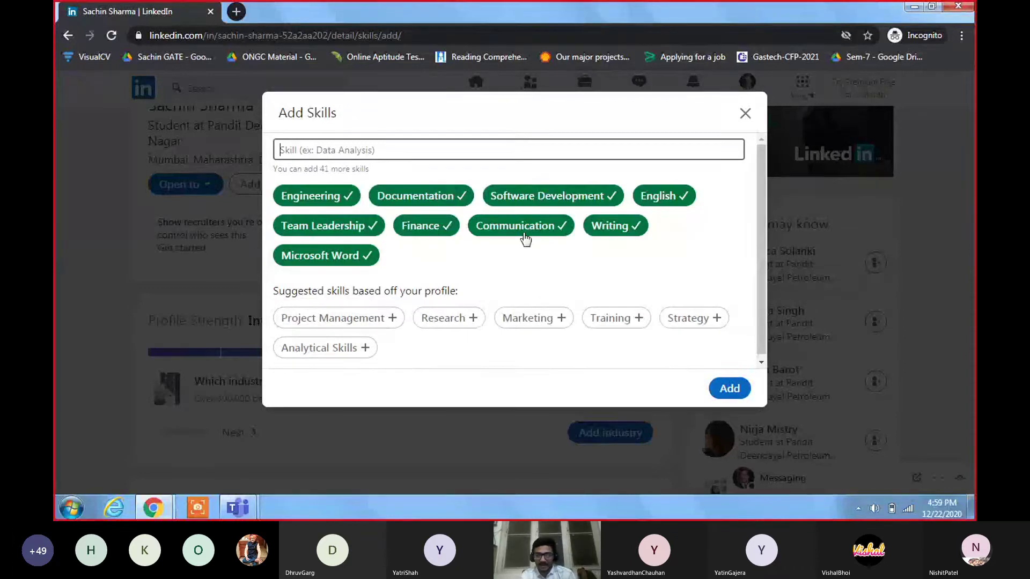
pyautogui.click(729, 390)
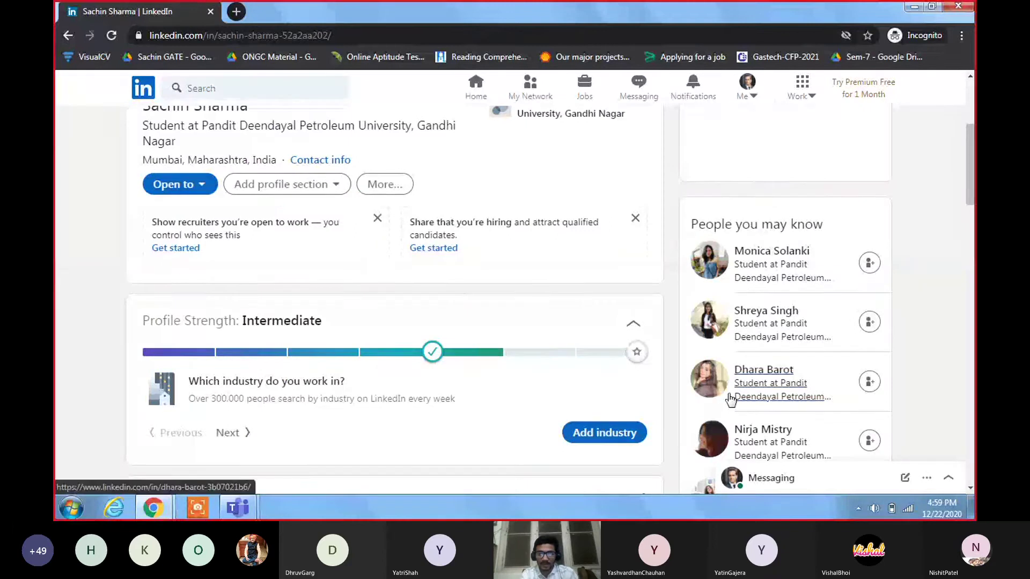
# - Scroll down to Skills & endorsements showing Engineering, Documentation and Software Development
pyautogui.moveTo(574, 354)
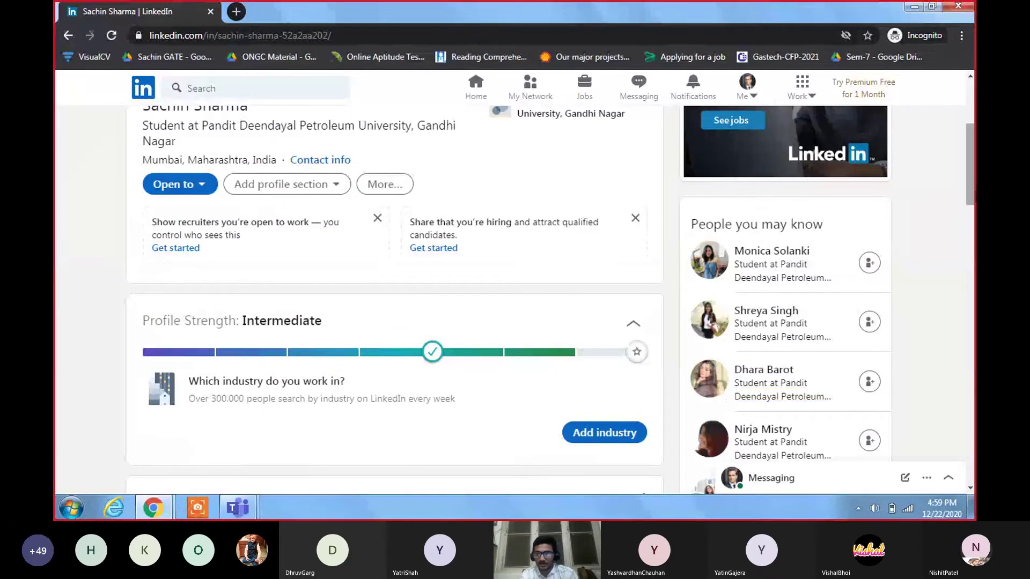
pyautogui.scroll(-5, 394, 295)
pyautogui.moveTo(971, 263); pyautogui.dragTo(975, 389)
pyautogui.scroll(-2, 974, 387)
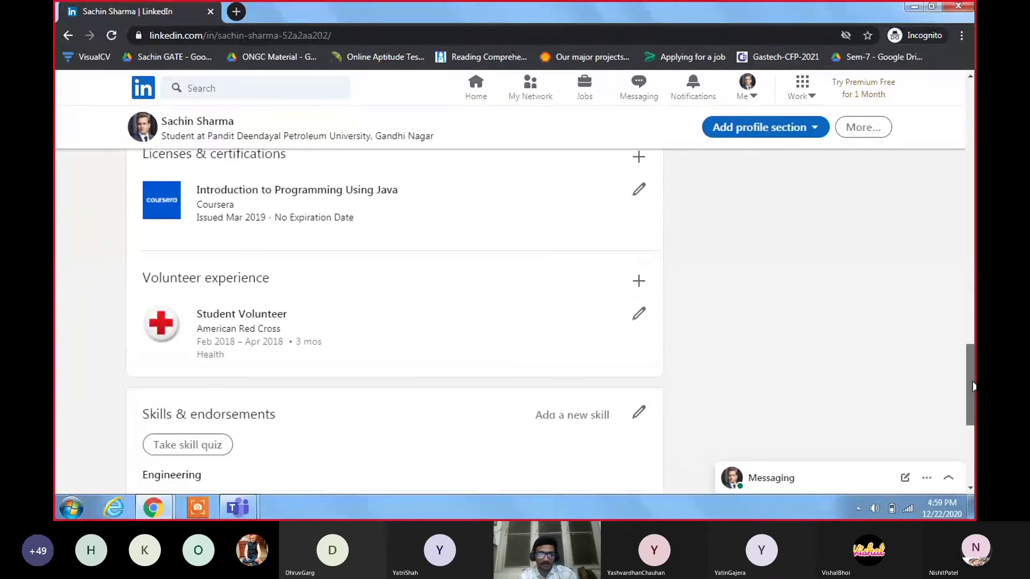
pyautogui.scroll(-3, 973, 386)
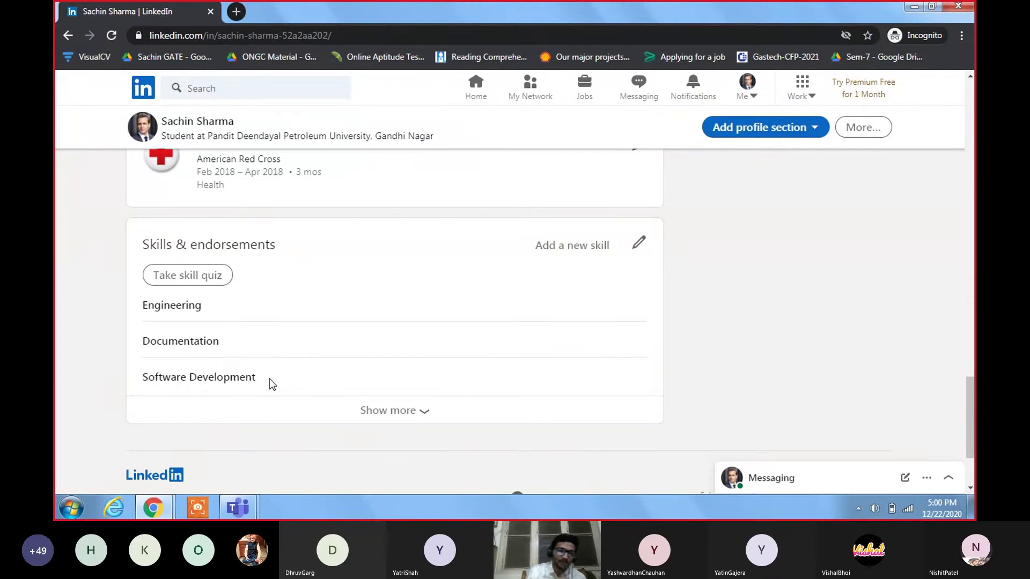
pyautogui.click(178, 276)
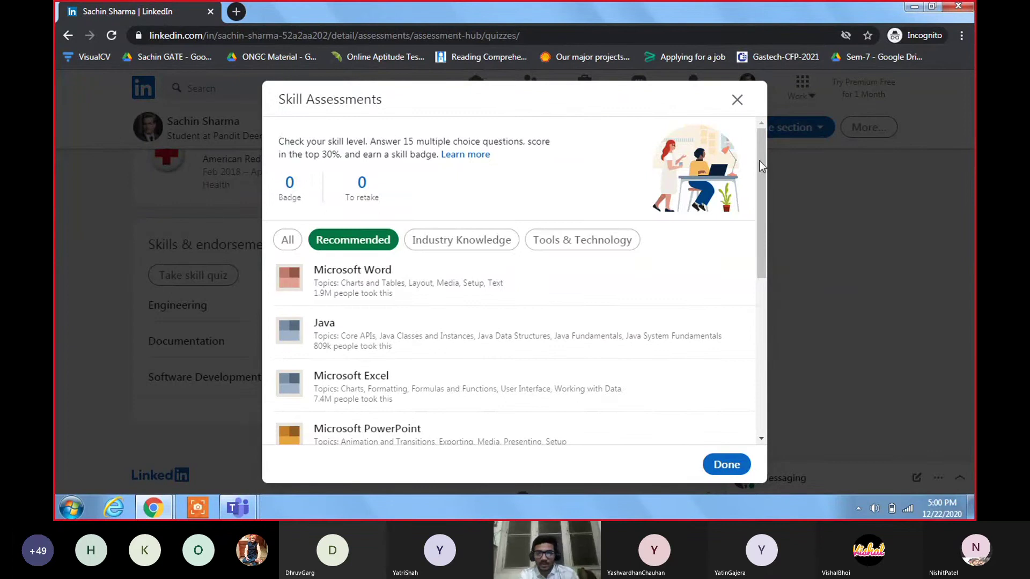
pyautogui.moveTo(758, 160); pyautogui.dragTo(734, 211)
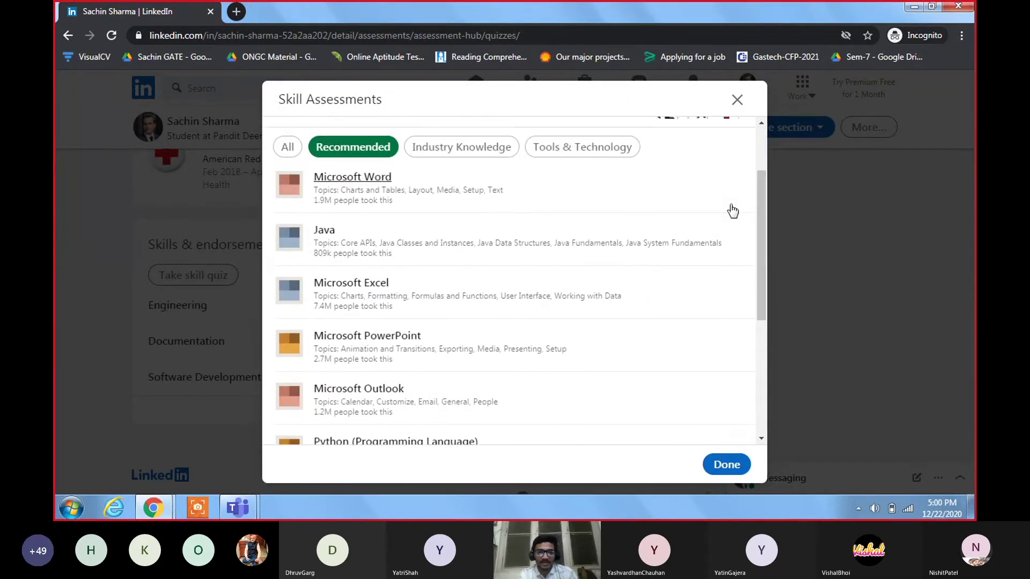
pyautogui.click(353, 187)
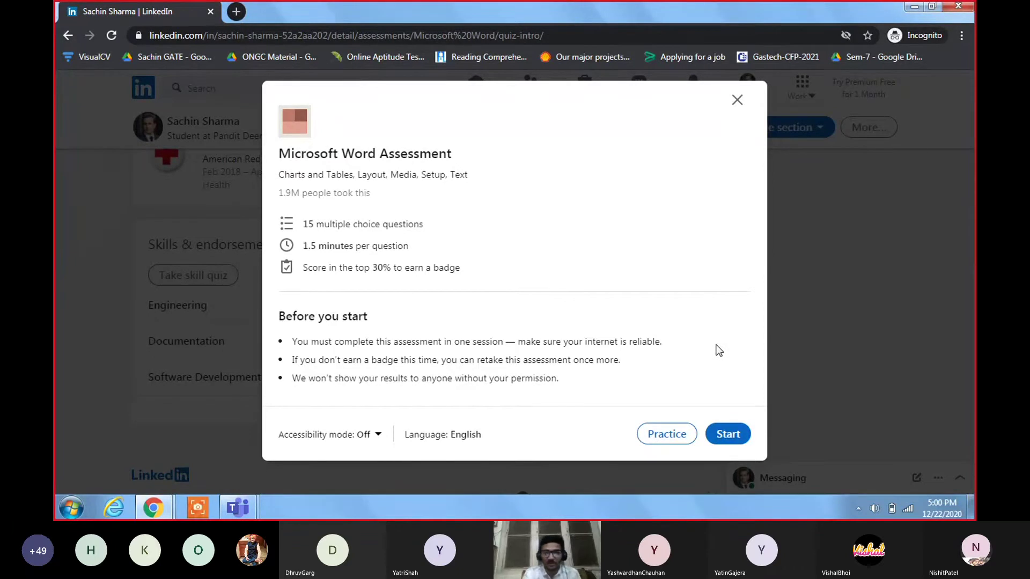
pyautogui.click(737, 99)
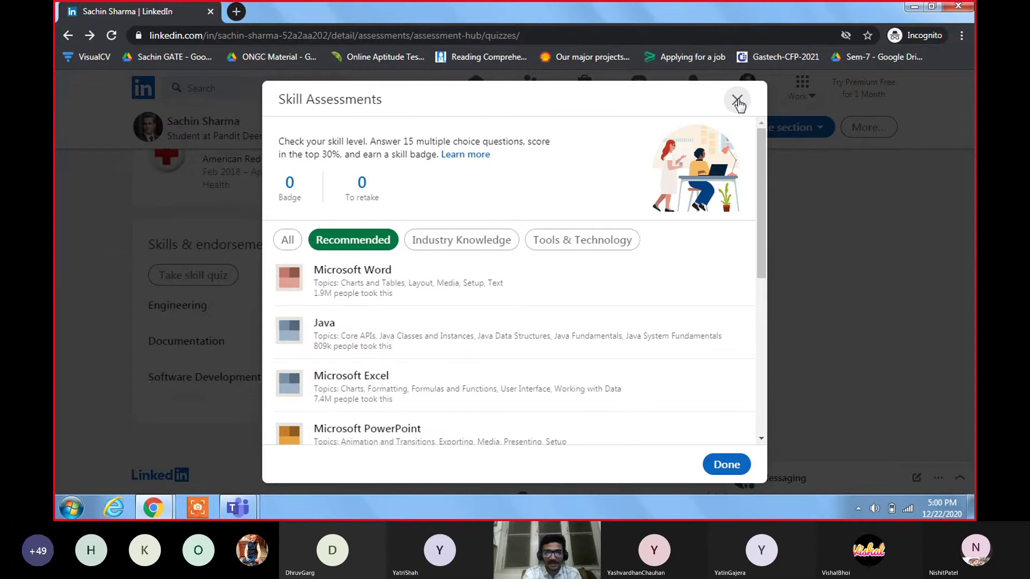
pyautogui.click(737, 100)
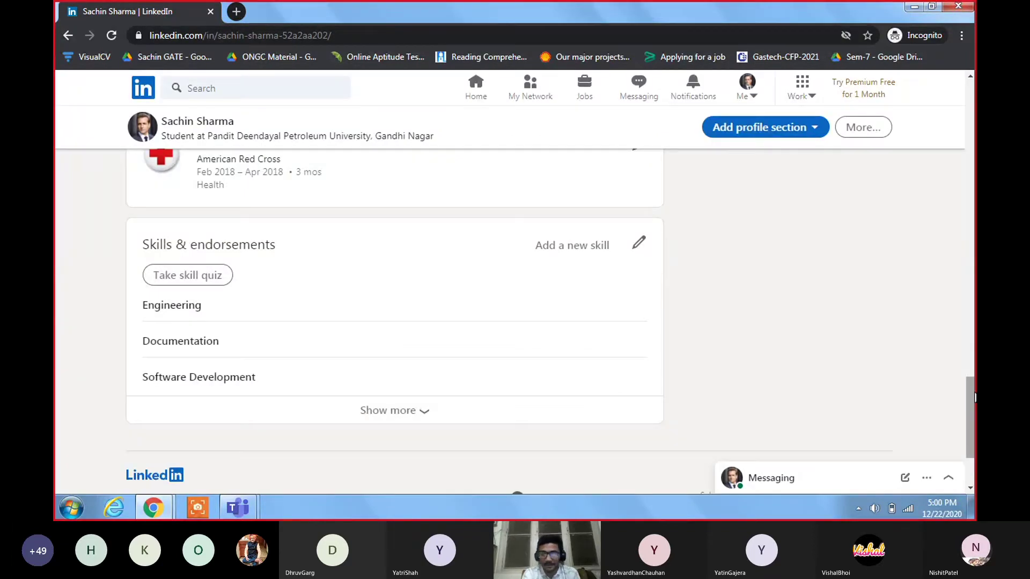
# - Return to the profile top and expand Accomplishments in the Add profile section menu
pyautogui.moveTo(975, 397); pyautogui.dragTo(976, 131)
pyautogui.click(332, 264)
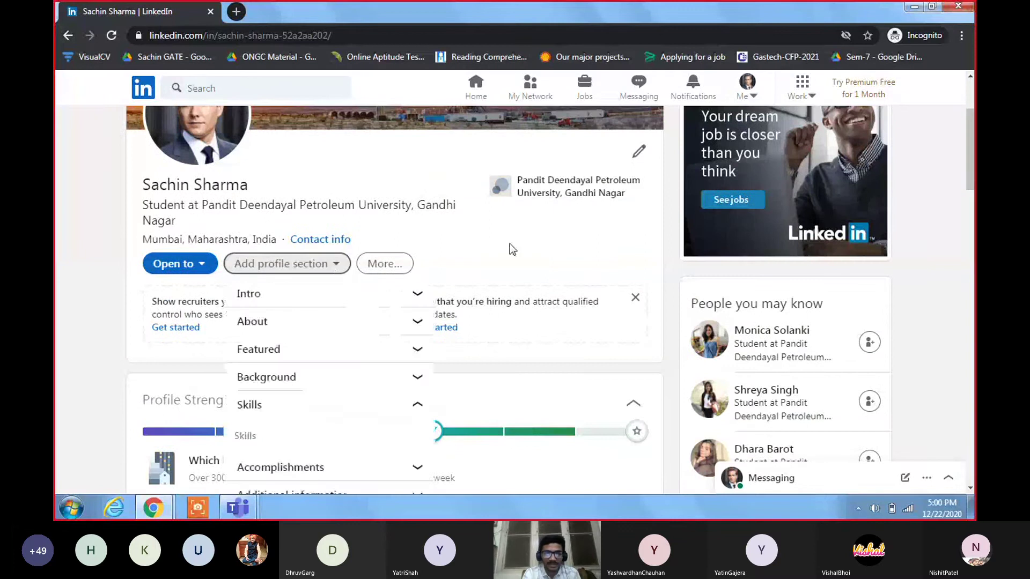
pyautogui.scroll(-4, 301, 306)
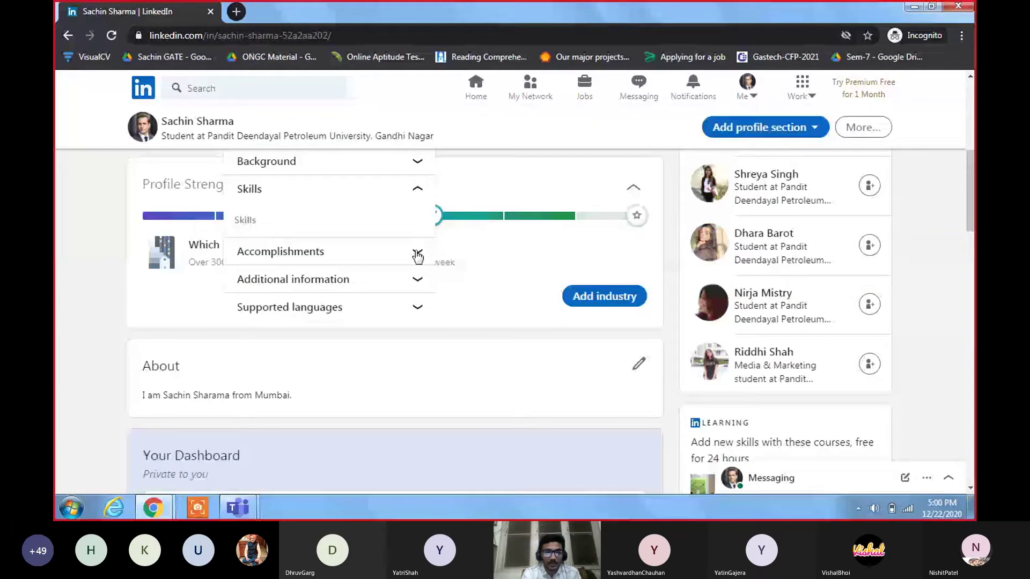
pyautogui.click(417, 255)
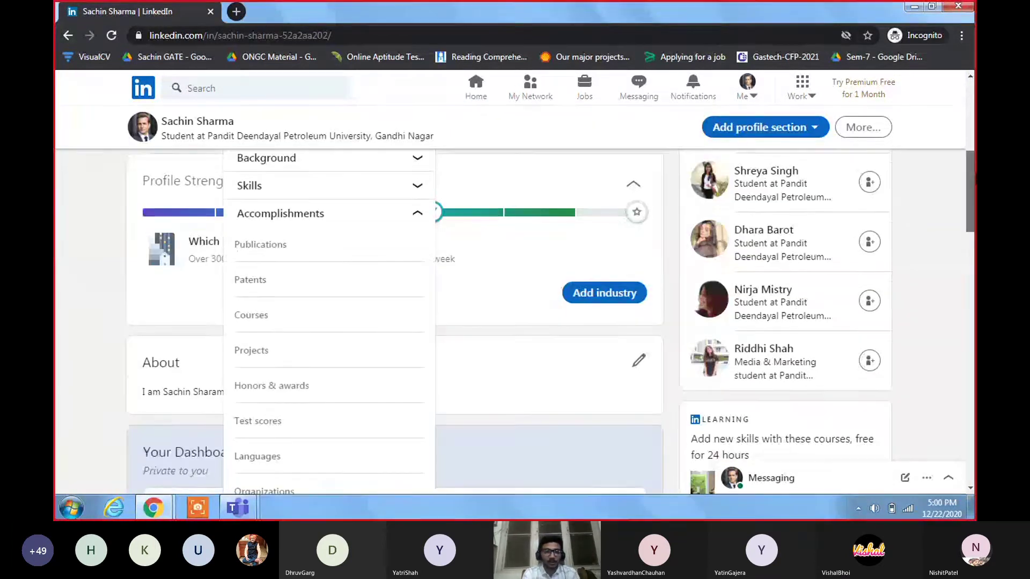
pyautogui.scroll(-1, 329, 321)
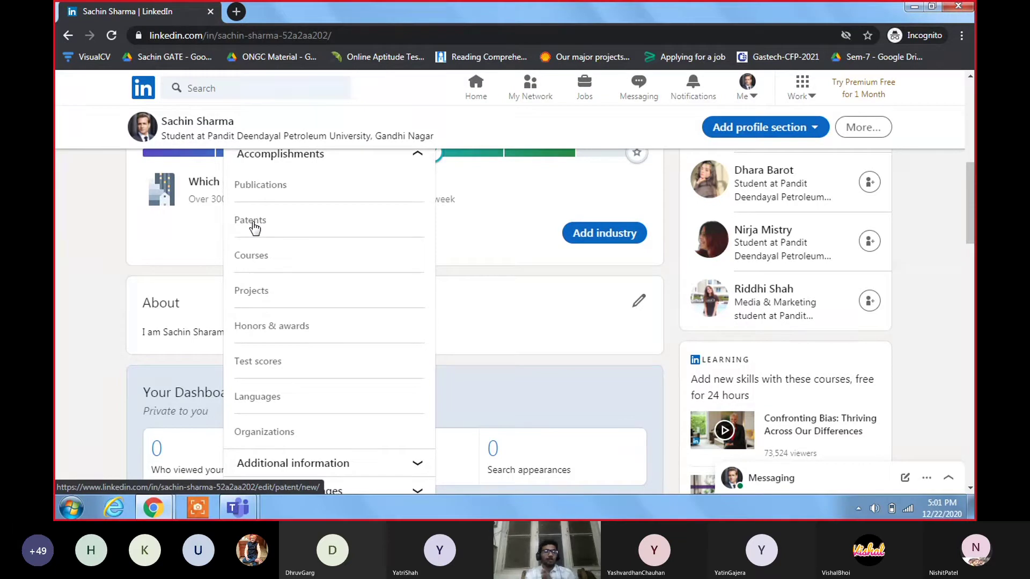
# - Save the course 'Mathematics - Expert Level', associated with the Pandit Deendayal Petroleum University degree
pyautogui.click(250, 258)
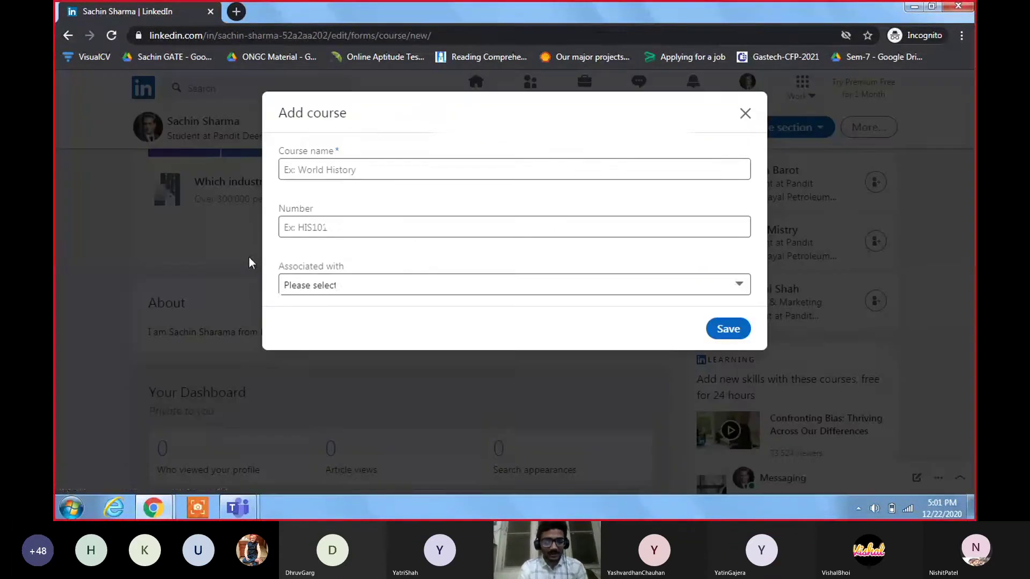
pyautogui.click(385, 171)
pyautogui.write('Math')
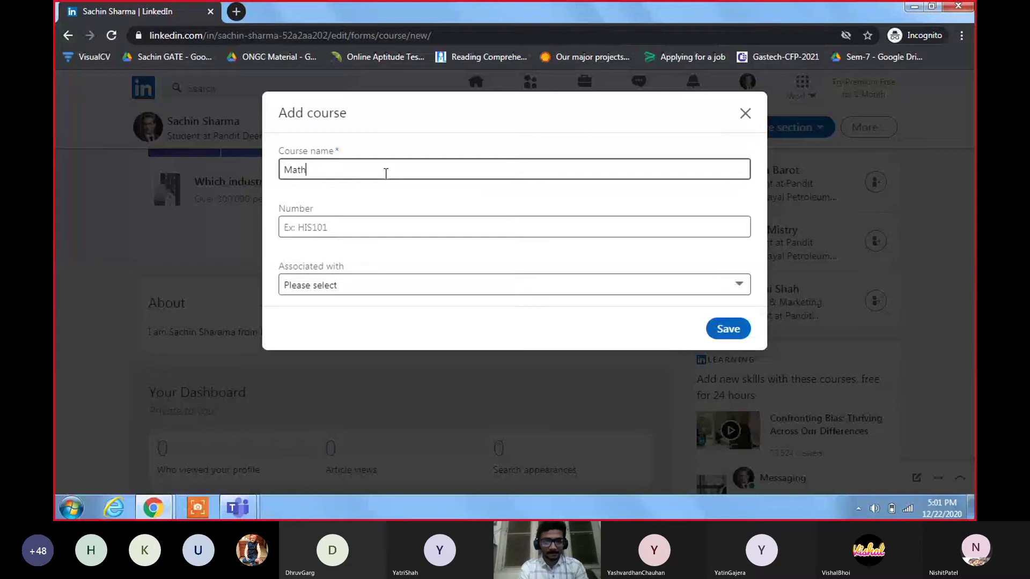
pyautogui.write('e')
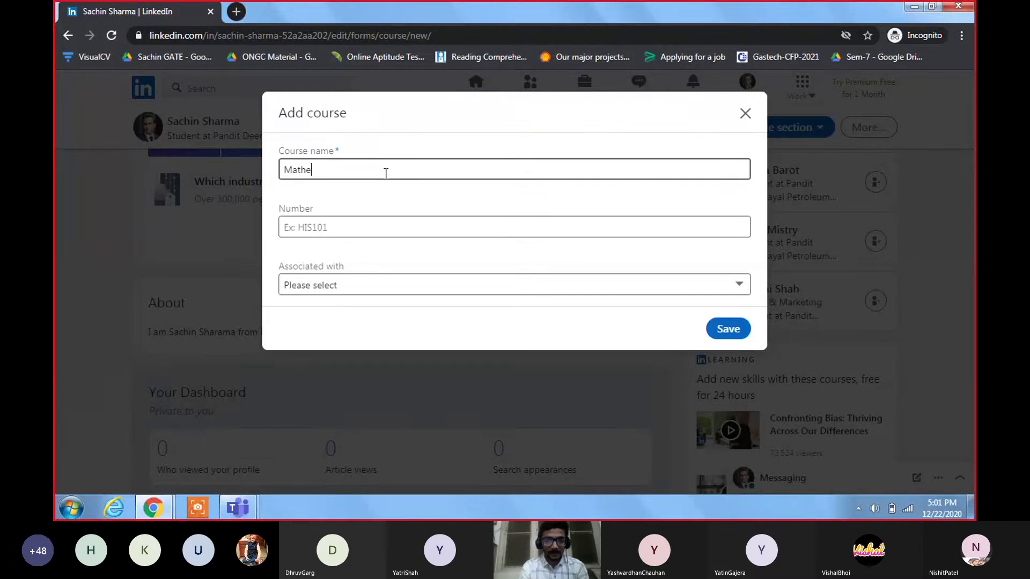
pyautogui.write('matics')
pyautogui.click(353, 232)
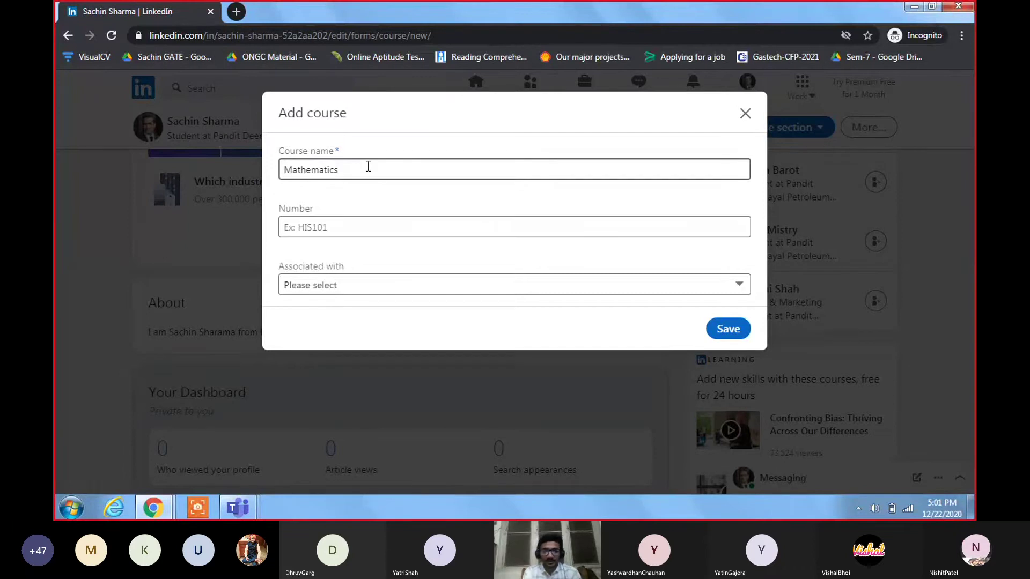
pyautogui.write('-')
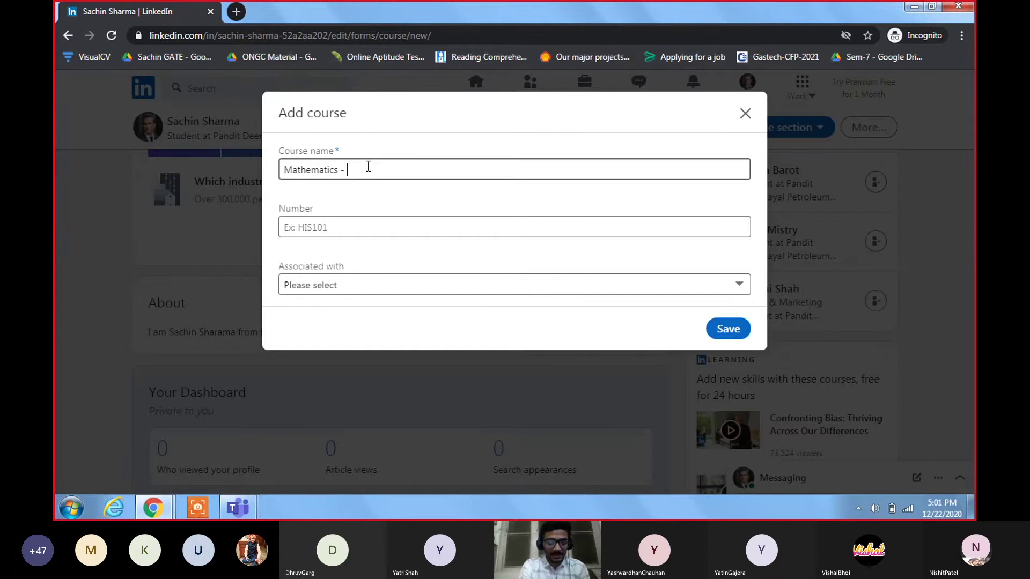
pyautogui.write(' Expert L')
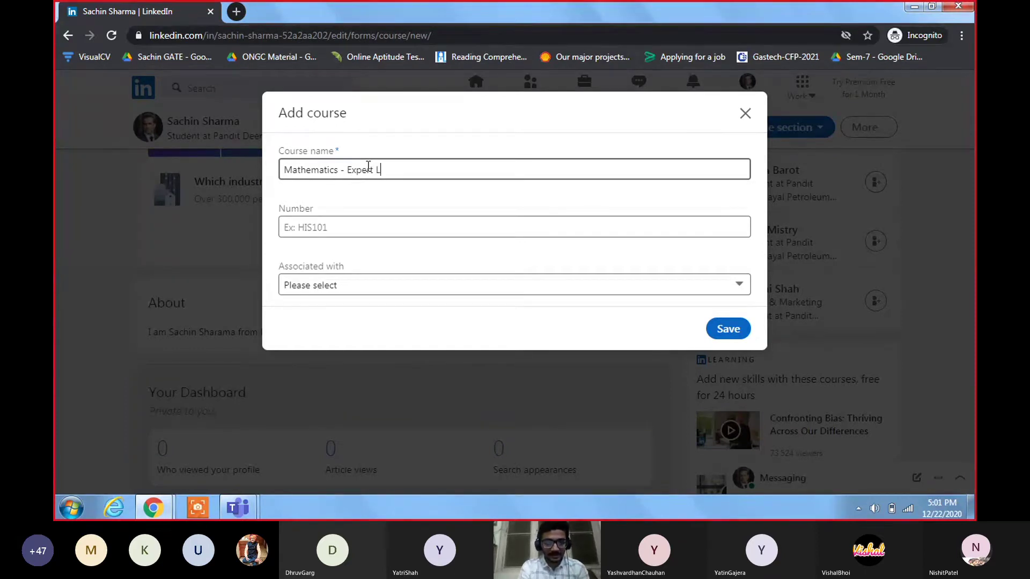
pyautogui.write('evel')
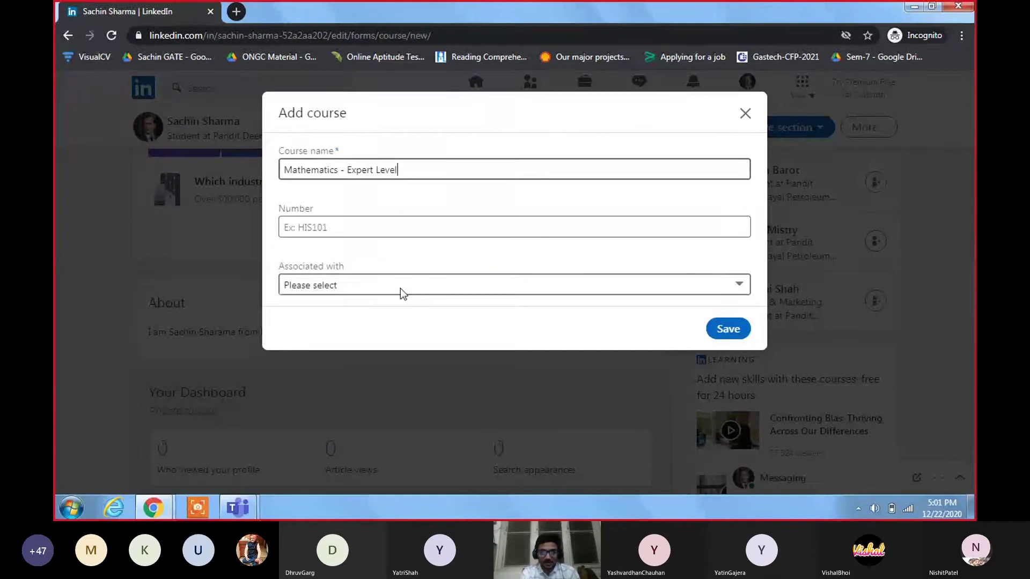
pyautogui.click(514, 285)
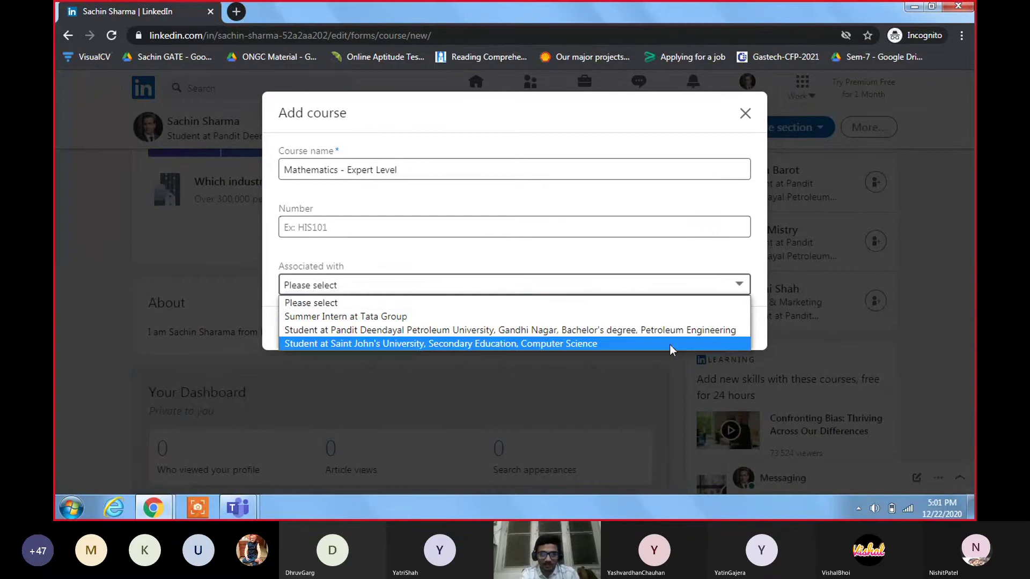
pyautogui.click(546, 330)
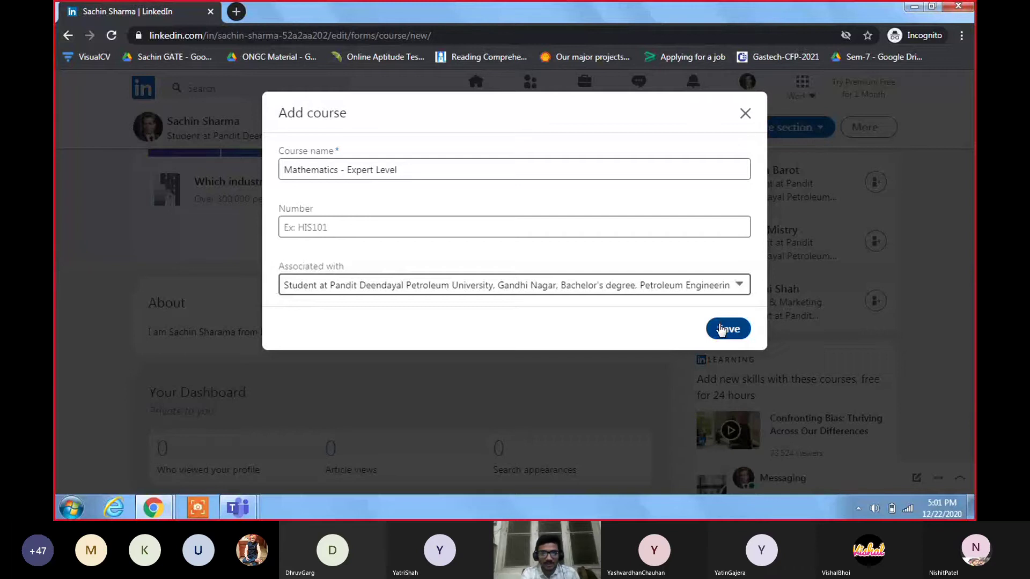
pyautogui.click(412, 338)
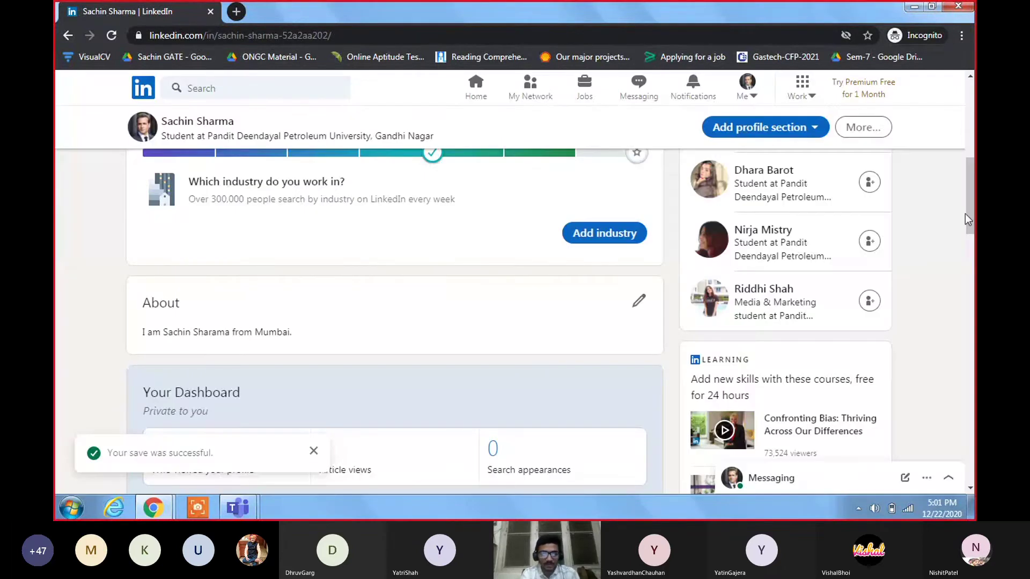
pyautogui.scroll(-5, 964, 214)
# - Check the new course under Accomplishments, then reopen the Accomplishments options list
pyautogui.scroll(-15, 394, 322)
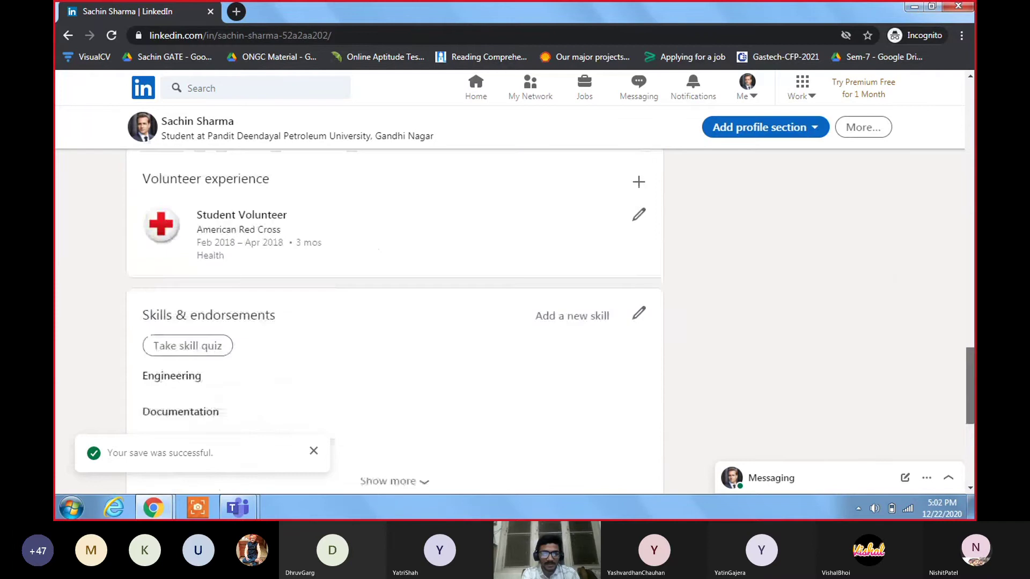
pyautogui.scroll(-4, 394, 322)
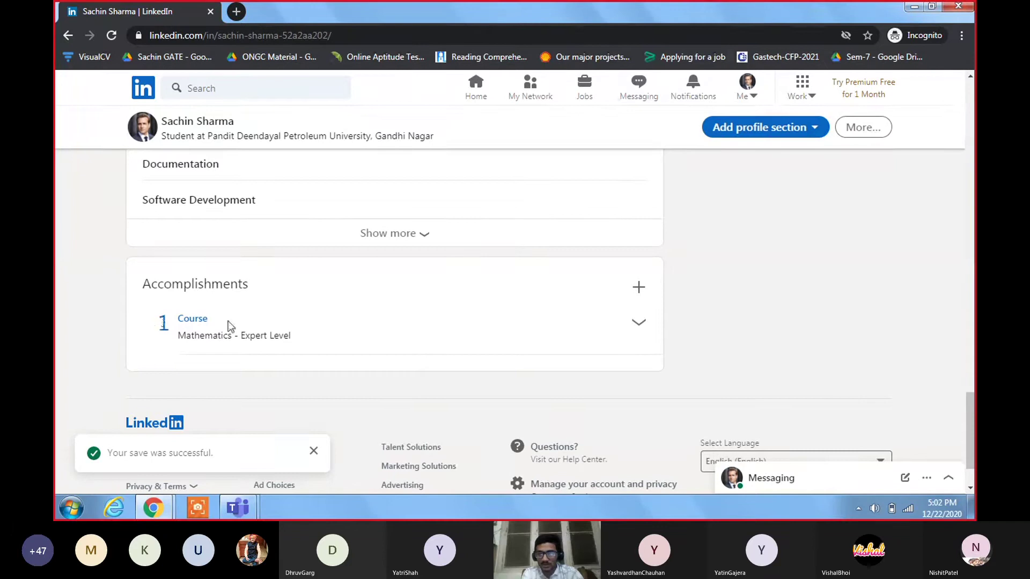
pyautogui.moveTo(971, 413); pyautogui.dragTo(957, 141)
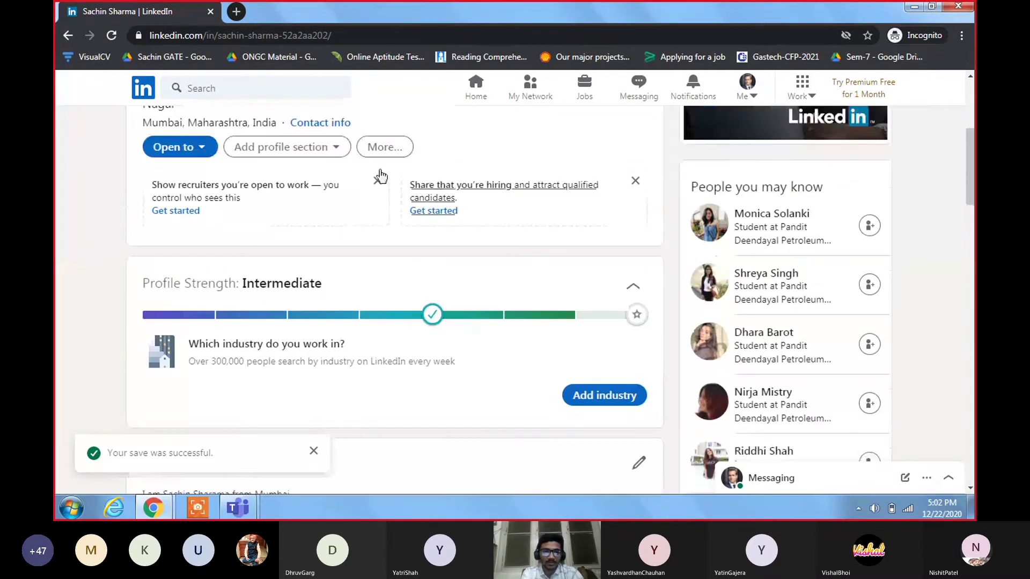
pyautogui.click(330, 146)
pyautogui.click(332, 315)
pyautogui.scroll(-3, 388, 237)
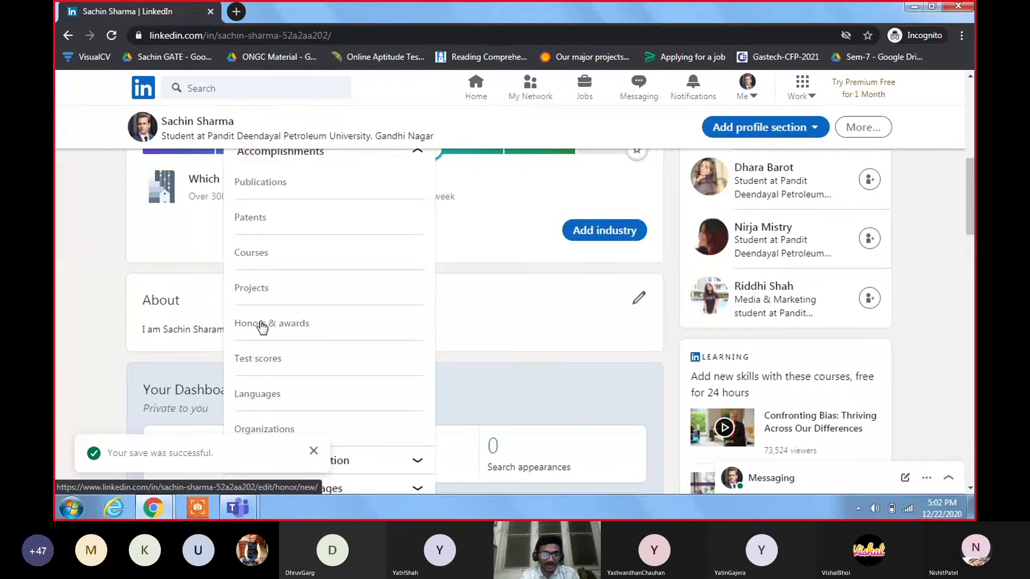
# - Start a 'Best Intern' honor issued by Tata Group, tied to the Tata Group internship
pyautogui.click(262, 325)
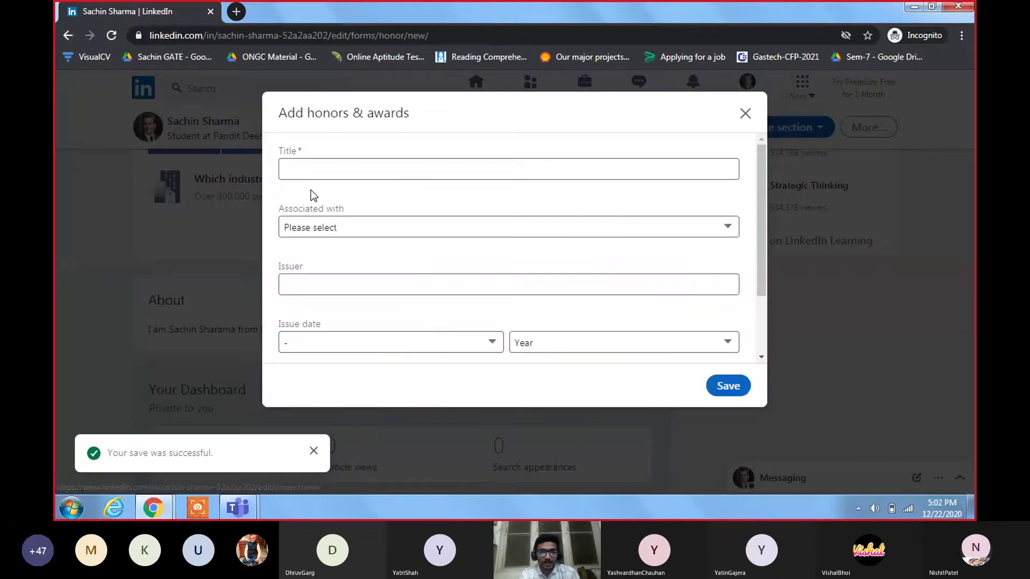
pyautogui.click(387, 167)
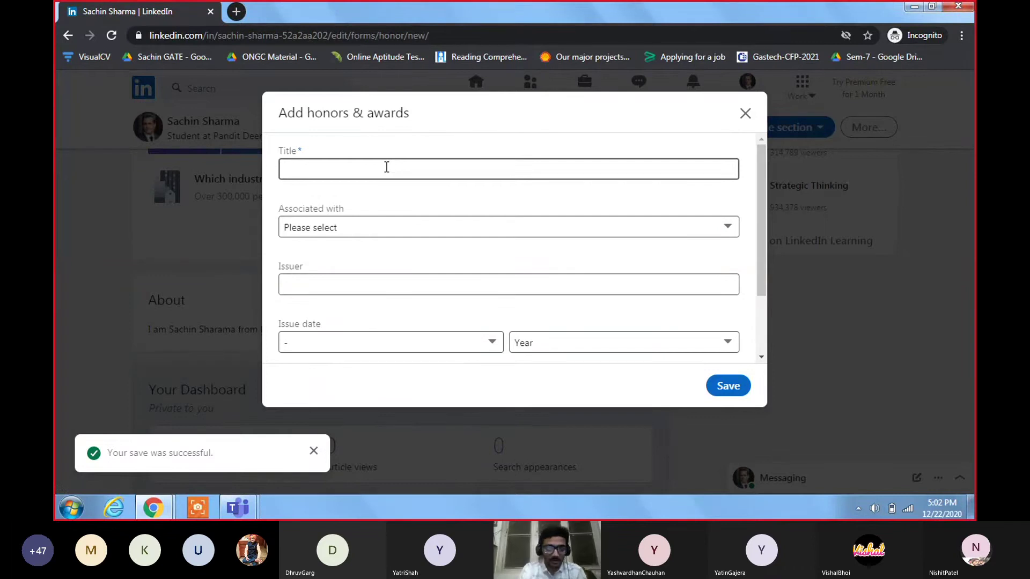
pyautogui.write('Best Intern')
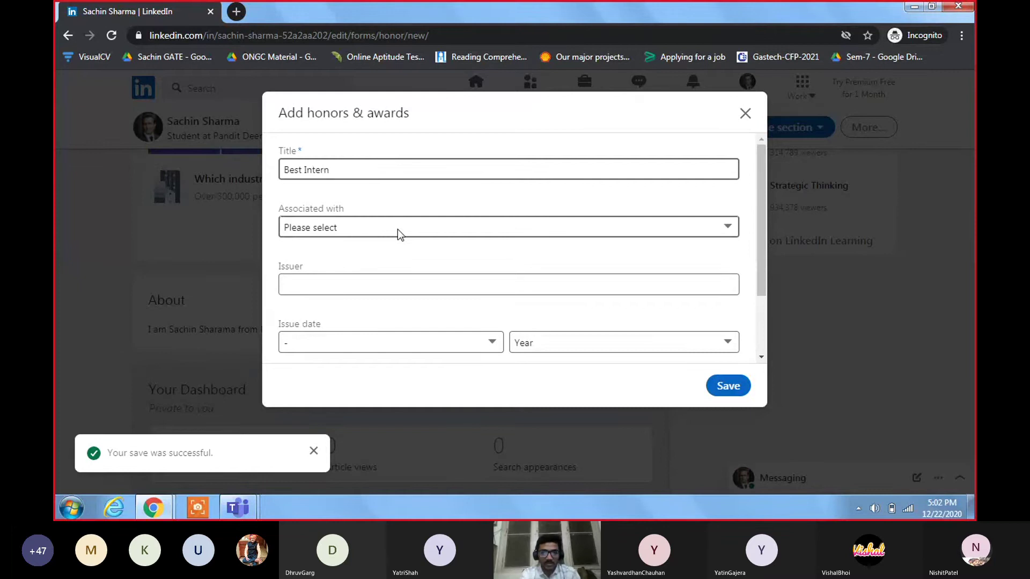
pyautogui.click(398, 230)
pyautogui.click(405, 257)
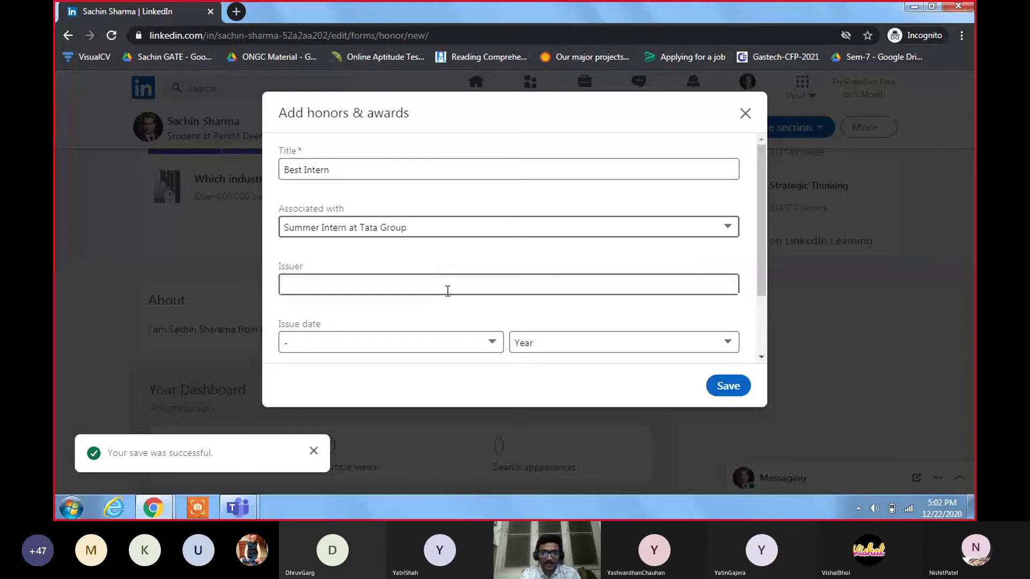
pyautogui.click(447, 290)
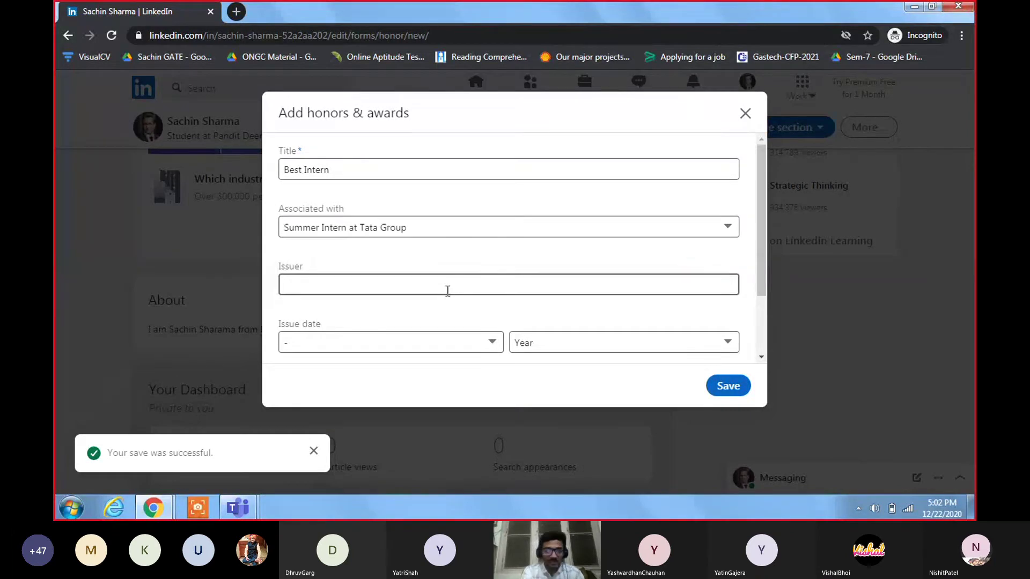
pyautogui.write('Tata ')
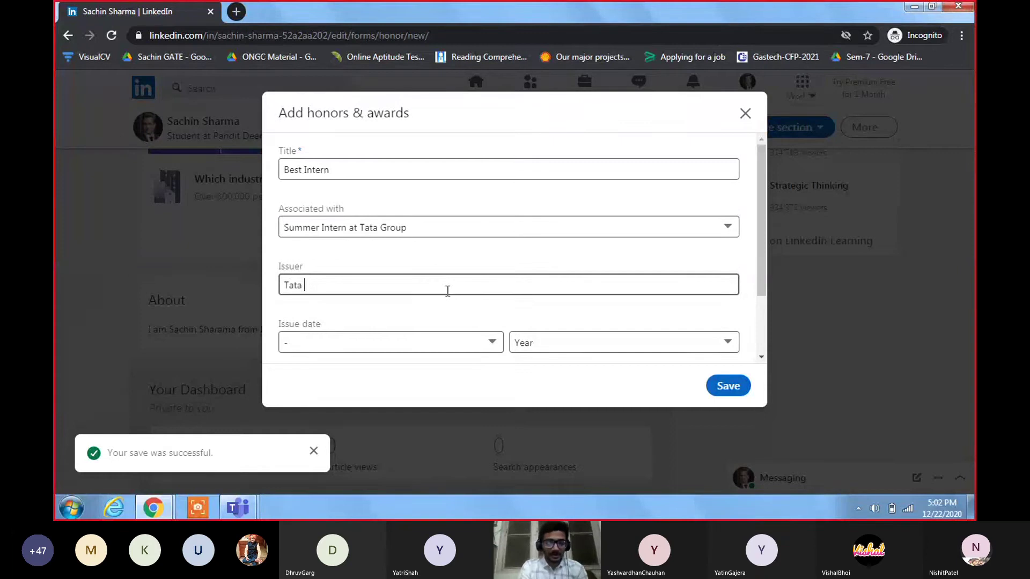
pyautogui.write('Group')
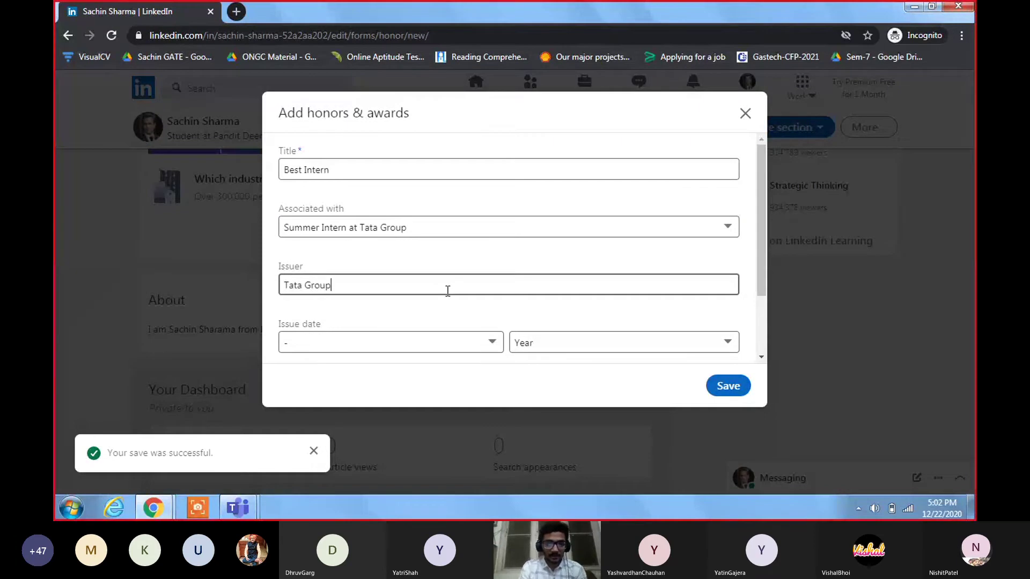
# - Set the honor's issue date to February 2020 and save it
pyautogui.scroll(-1, 762, 270)
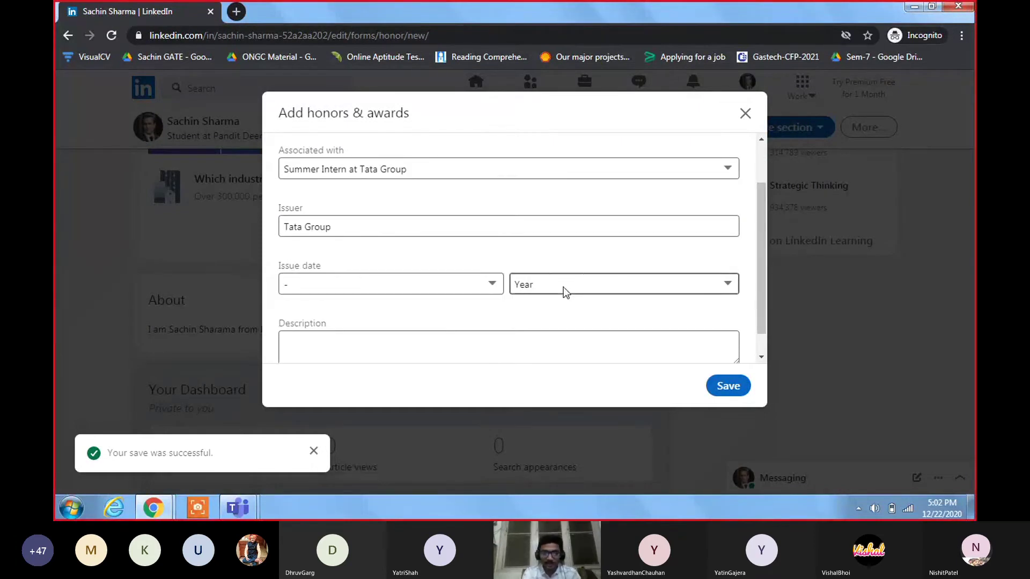
pyautogui.click(496, 284)
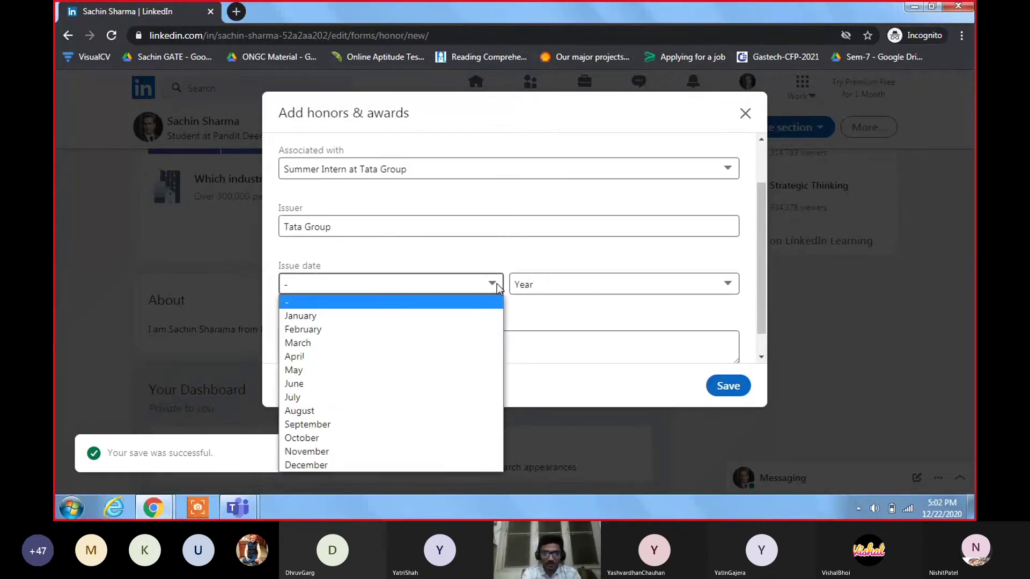
pyautogui.click(455, 333)
pyautogui.click(601, 281)
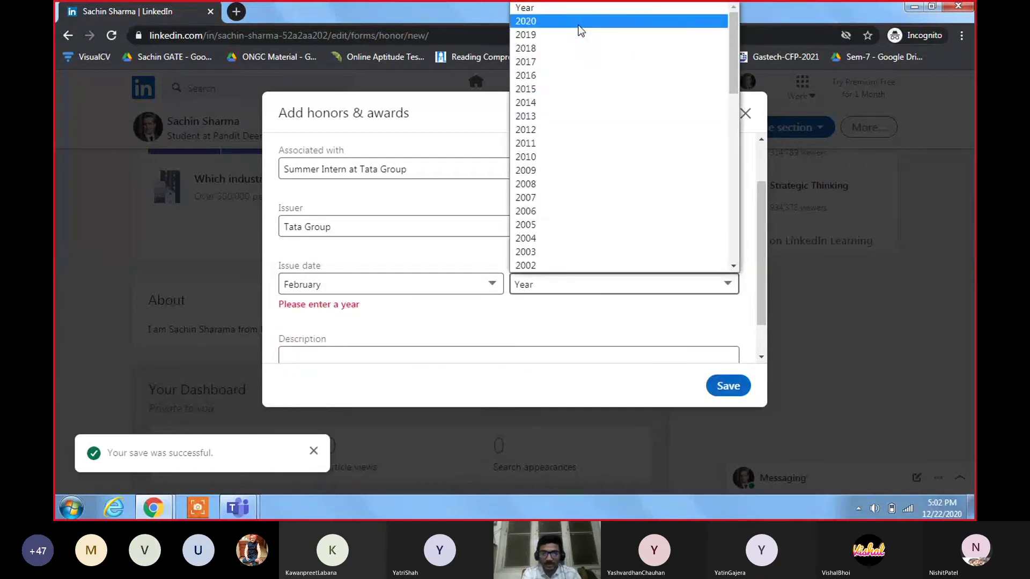
pyautogui.click(578, 24)
pyautogui.moveTo(758, 235); pyautogui.dragTo(758, 283)
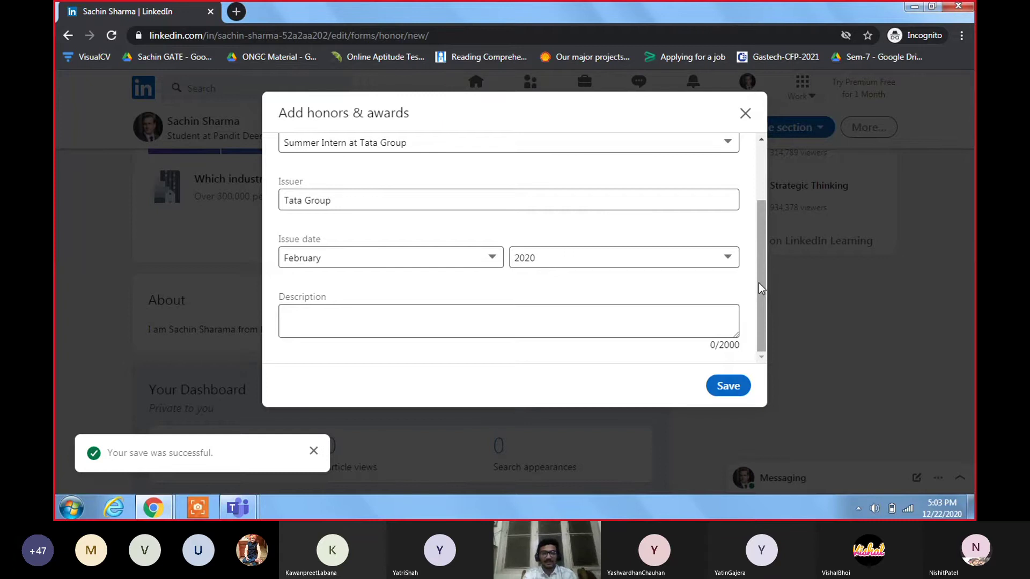
pyautogui.click(730, 389)
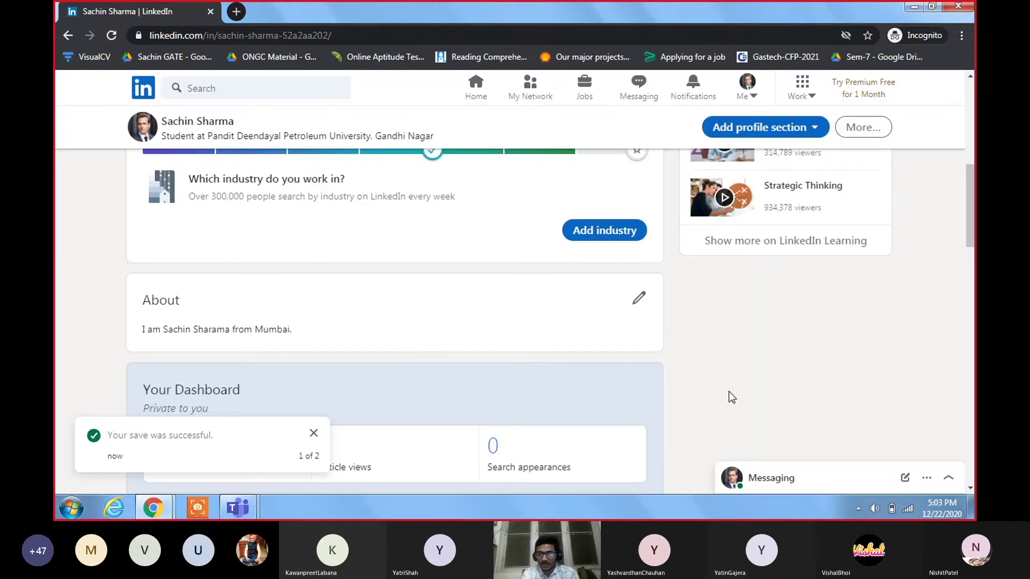
# - Dismiss the save notice and confirm Best Intern is listed under Accomplishments
pyautogui.moveTo(969, 226); pyautogui.dragTo(969, 390)
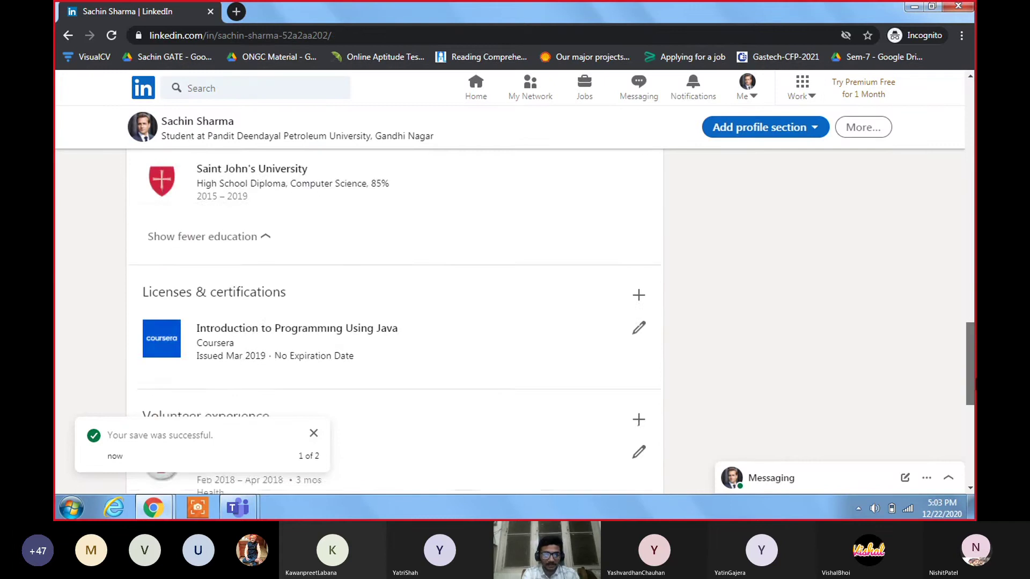
pyautogui.scroll(-1, 299, 437)
pyautogui.click(313, 433)
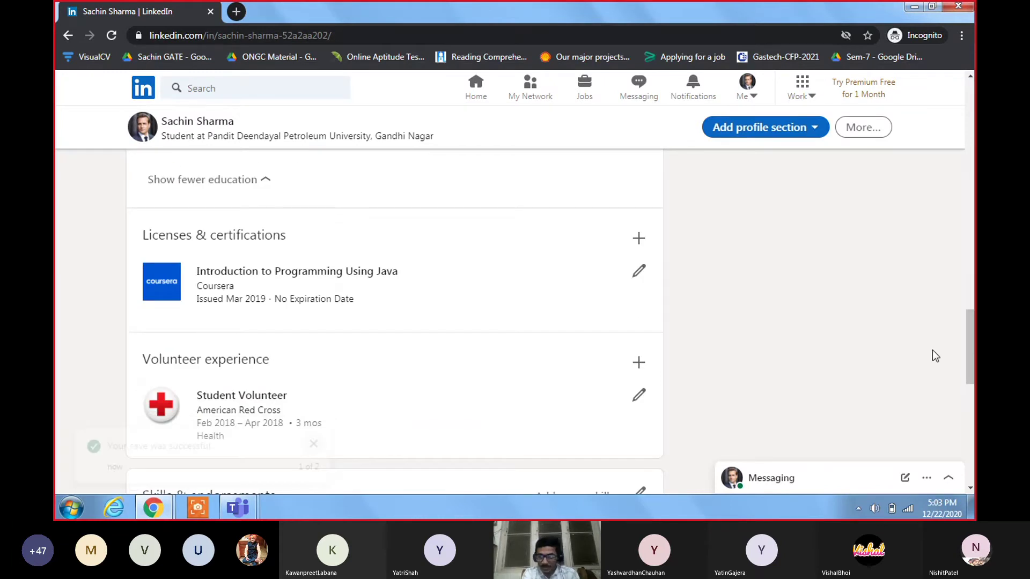
pyautogui.moveTo(969, 349); pyautogui.dragTo(969, 371)
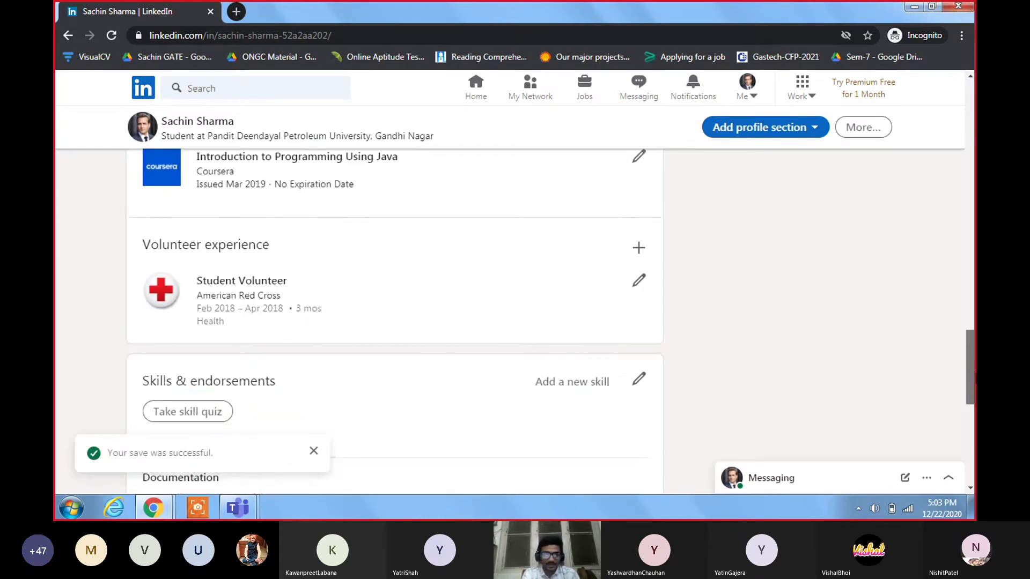
pyautogui.scroll(-7, 394, 322)
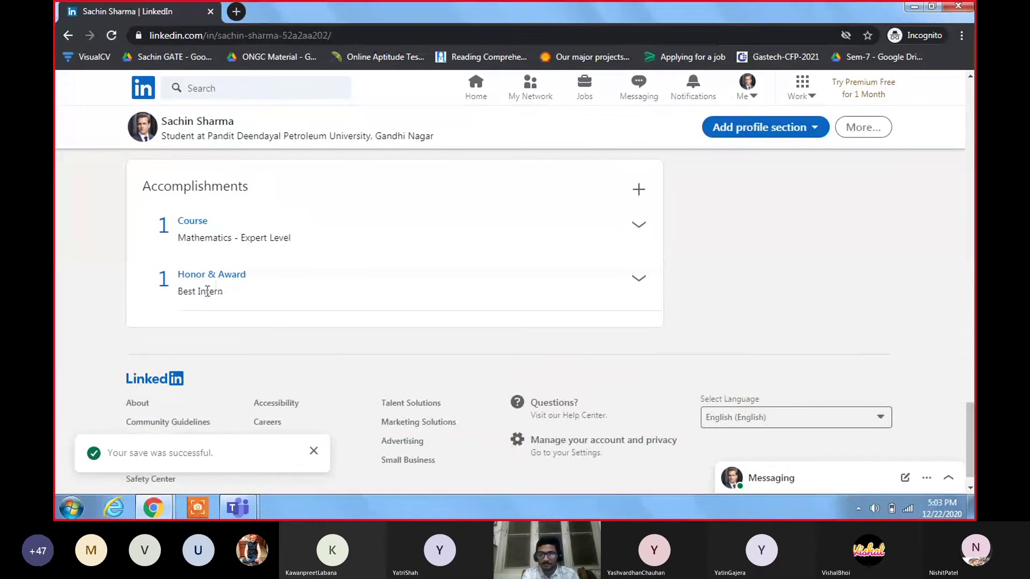
pyautogui.scroll(1, 941, 391)
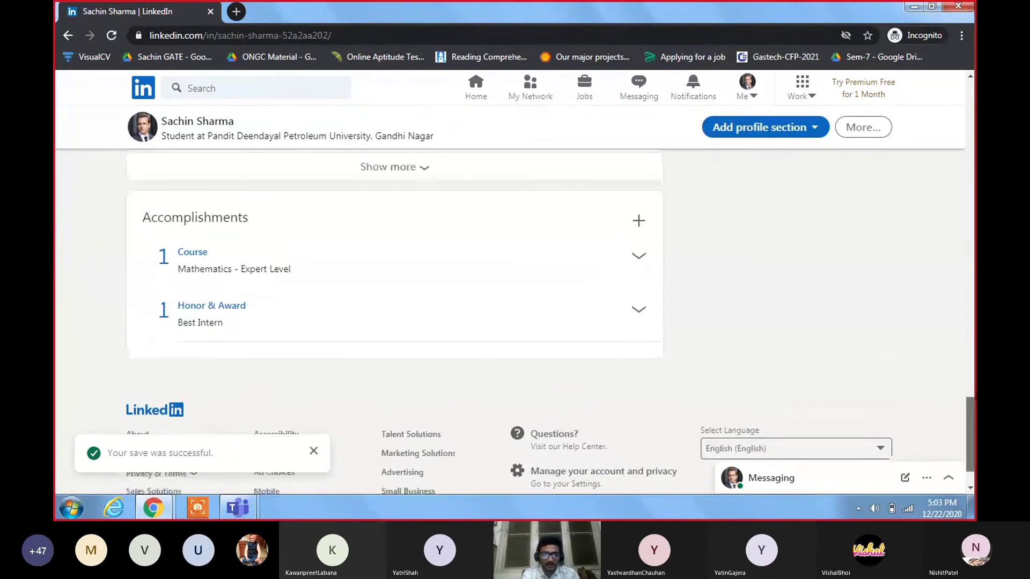
# - Expand the Accomplishments types in the Add profile section list
pyautogui.moveTo(970, 435); pyautogui.dragTo(945, 160)
pyautogui.scroll(8, 501, 315)
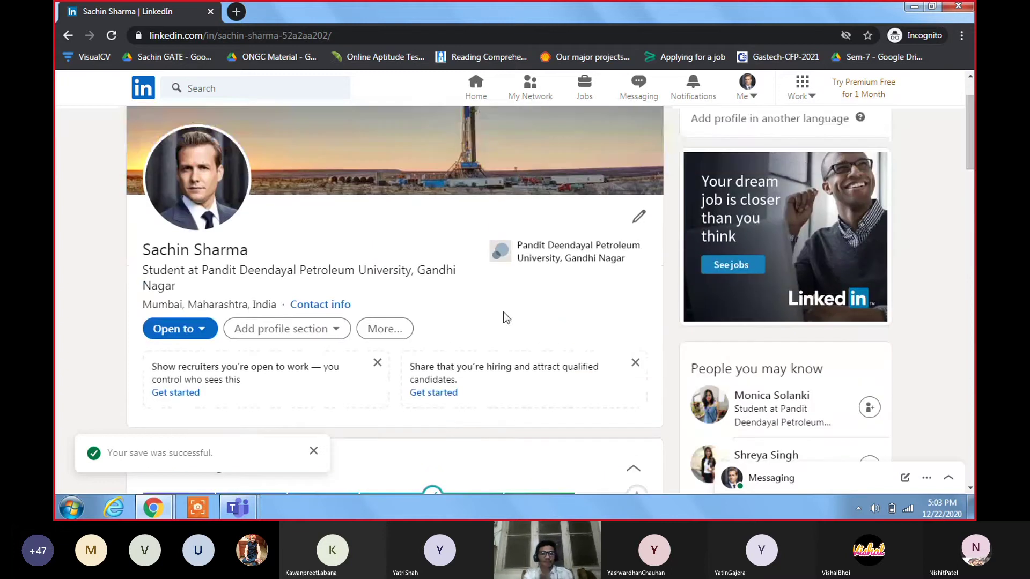
pyautogui.click(287, 328)
pyautogui.scroll(-5, 321, 375)
pyautogui.click(289, 423)
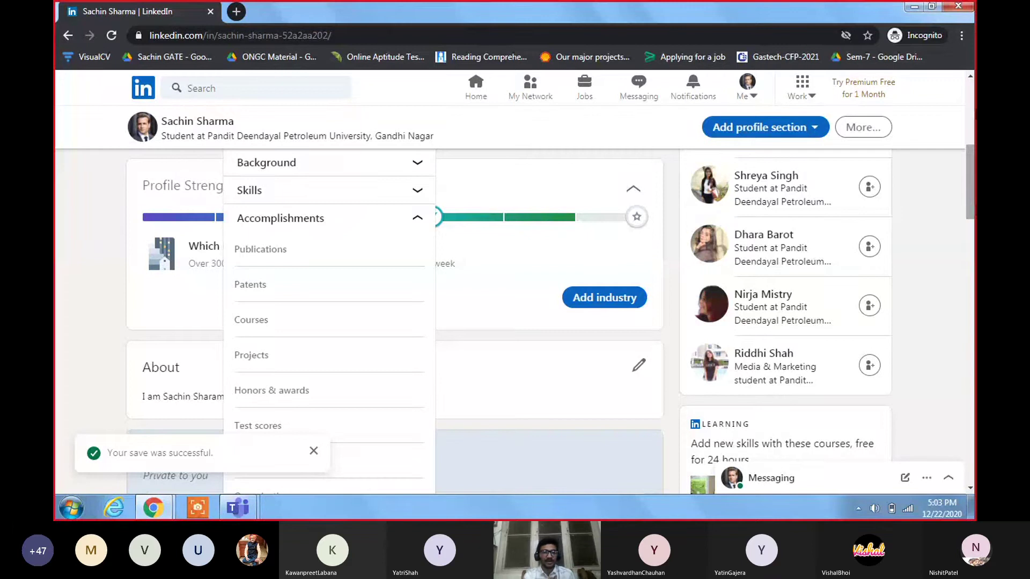
pyautogui.scroll(-2, 537, 322)
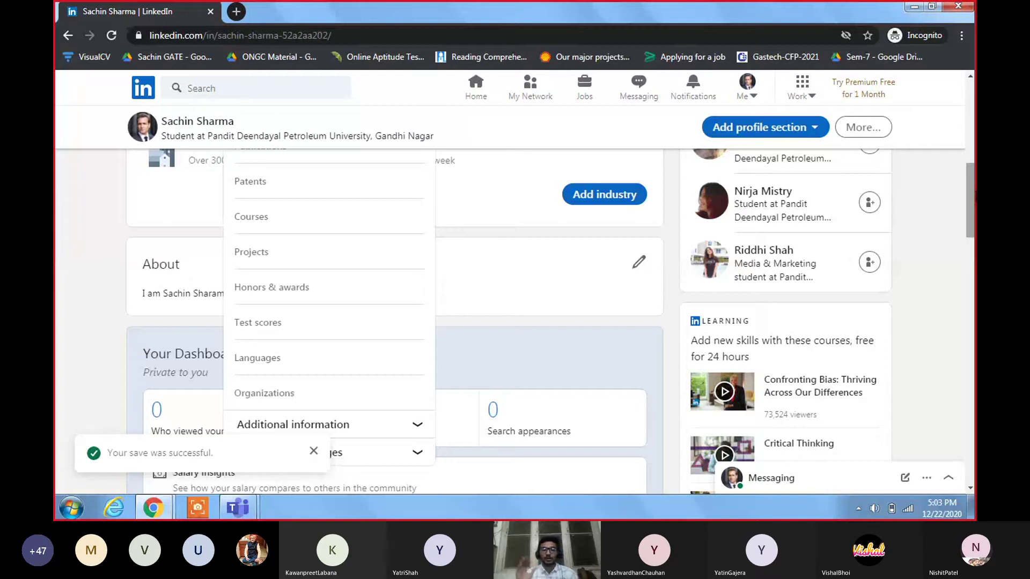
pyautogui.scroll(-2, 975, 198)
pyautogui.moveTo(975, 198); pyautogui.dragTo(974, 196)
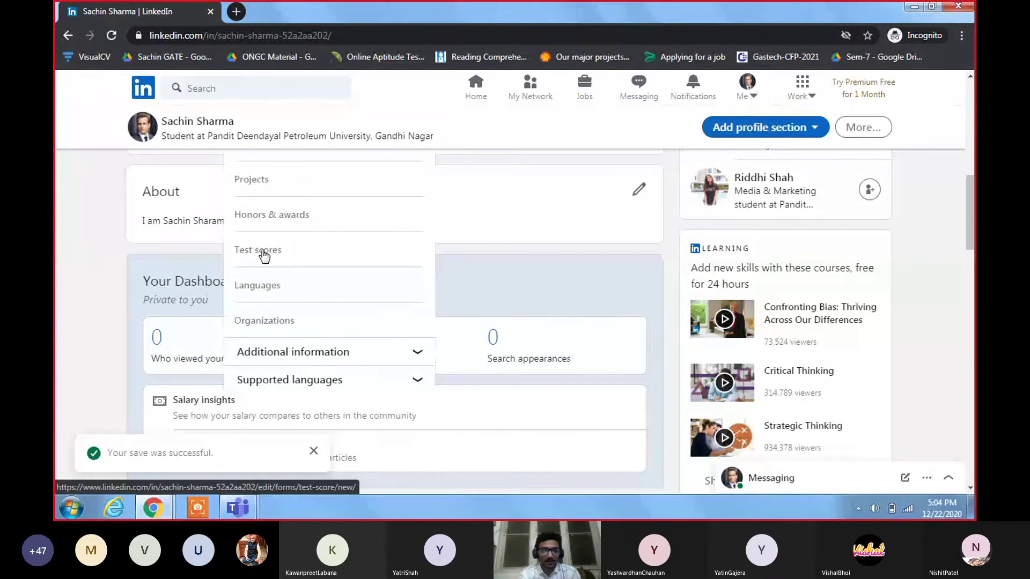
# - Add English, found by typing 'Eng', at Native or bilingual proficiency and save it
pyautogui.click(262, 290)
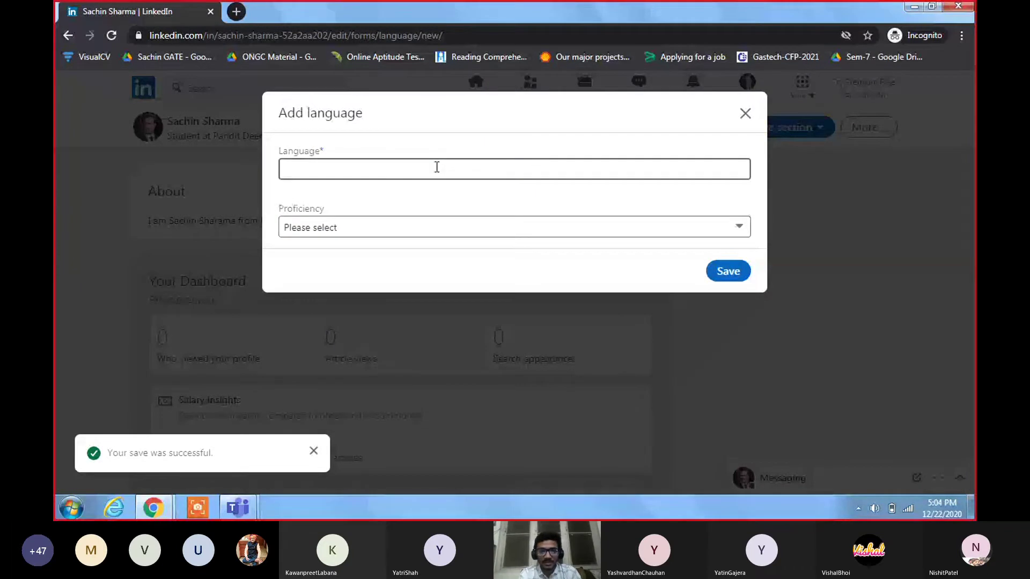
pyautogui.write('Eng')
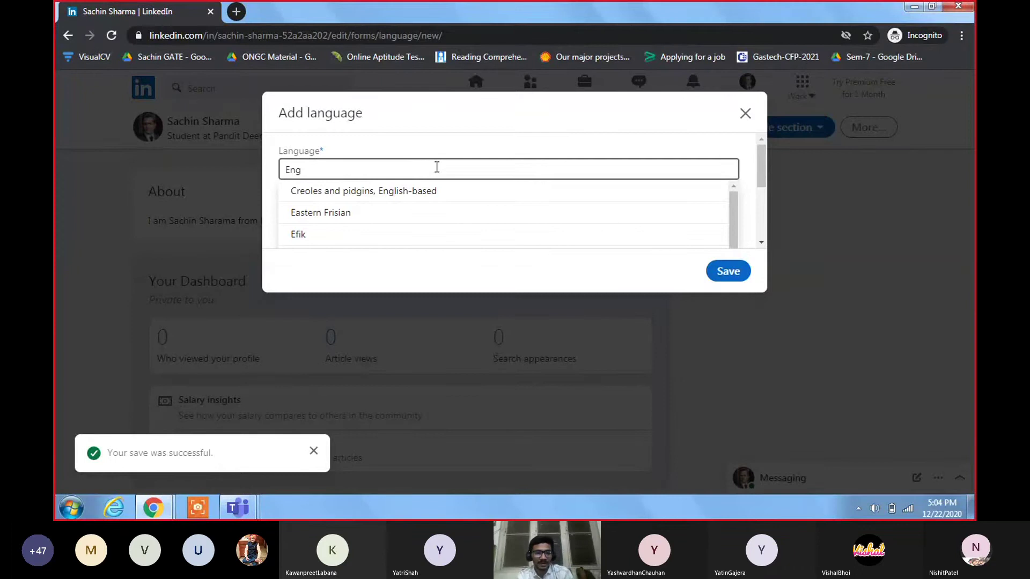
pyautogui.click(432, 212)
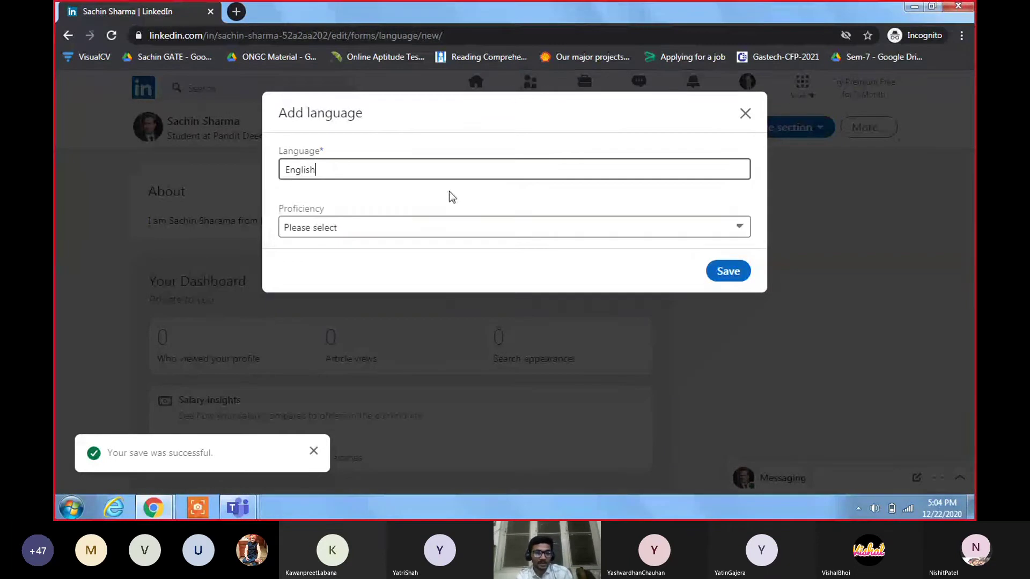
pyautogui.click(728, 231)
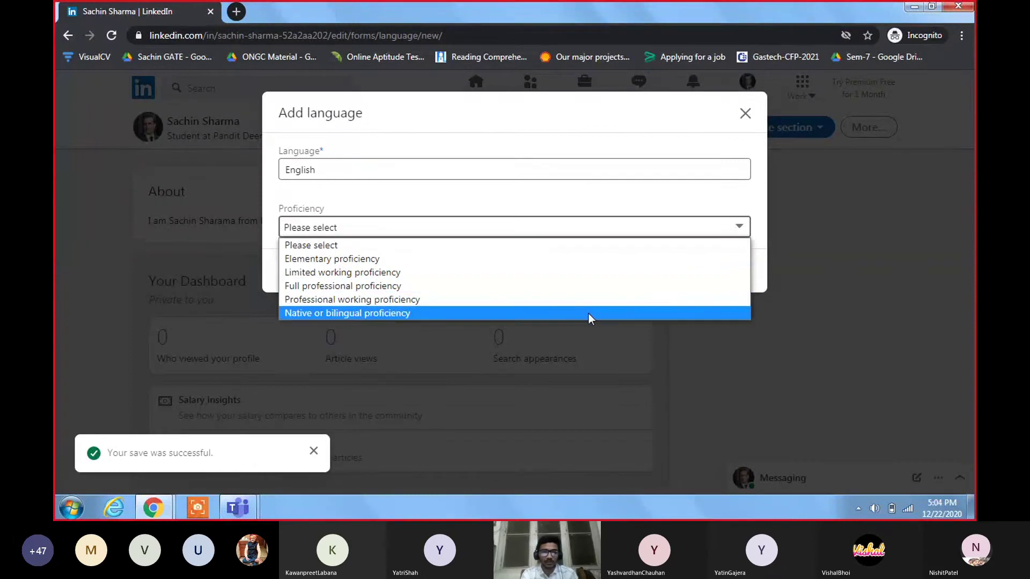
pyautogui.click(563, 317)
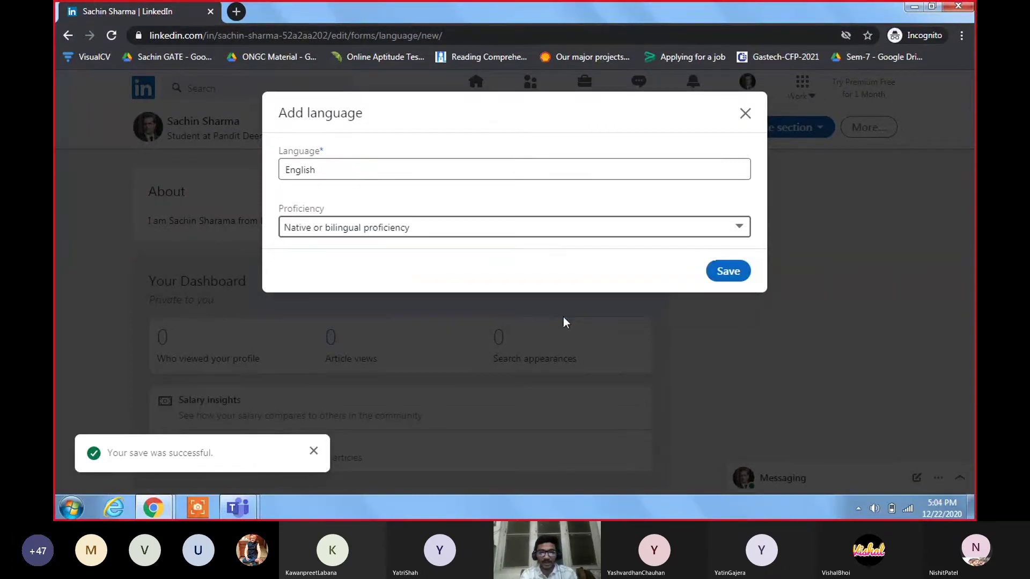
pyautogui.click(728, 273)
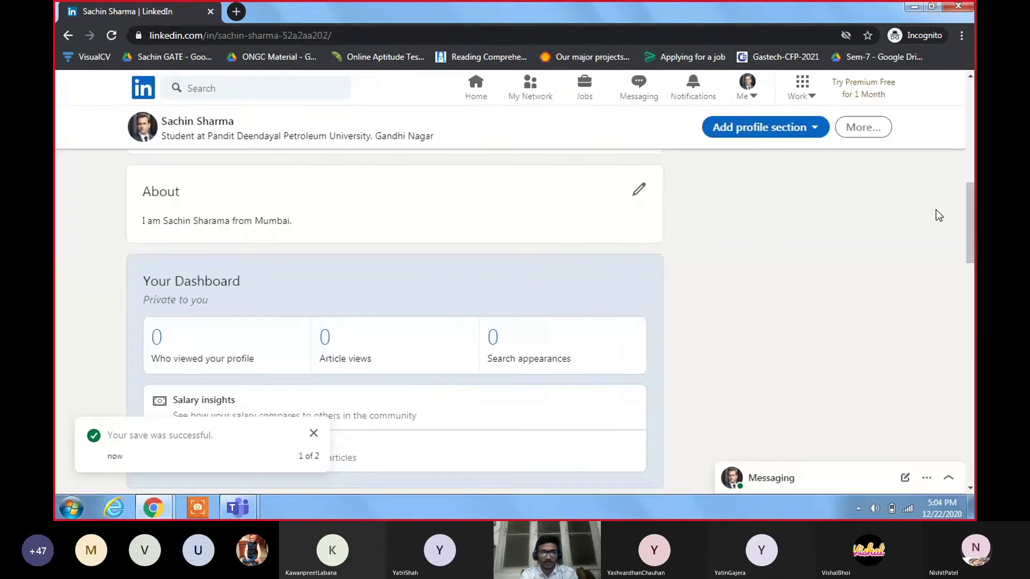
# - Open Request a recommendation from the Additional information options in Add profile section
pyautogui.moveTo(970, 223); pyautogui.dragTo(940, 150)
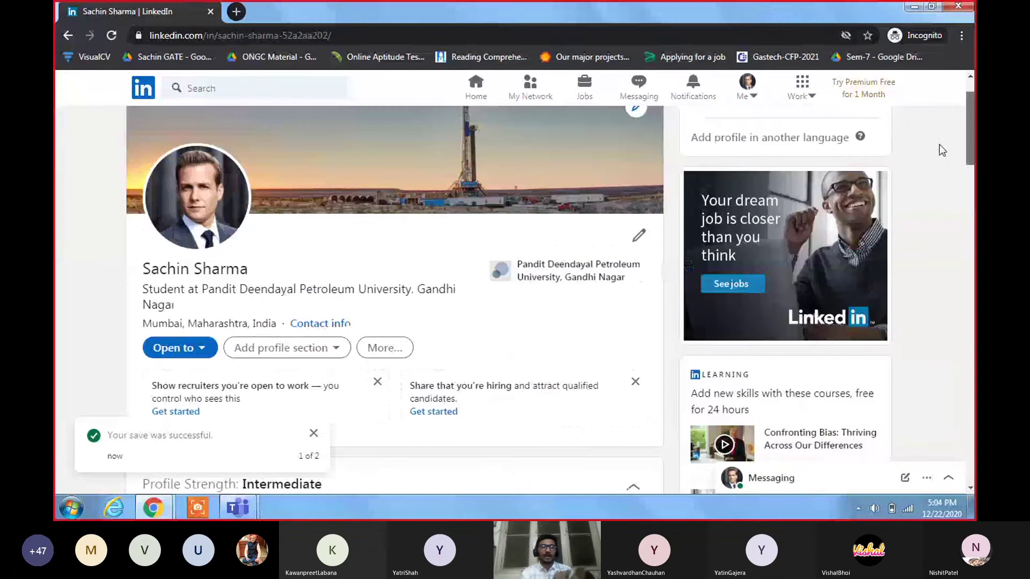
pyautogui.click(287, 348)
pyautogui.scroll(-5, 271, 242)
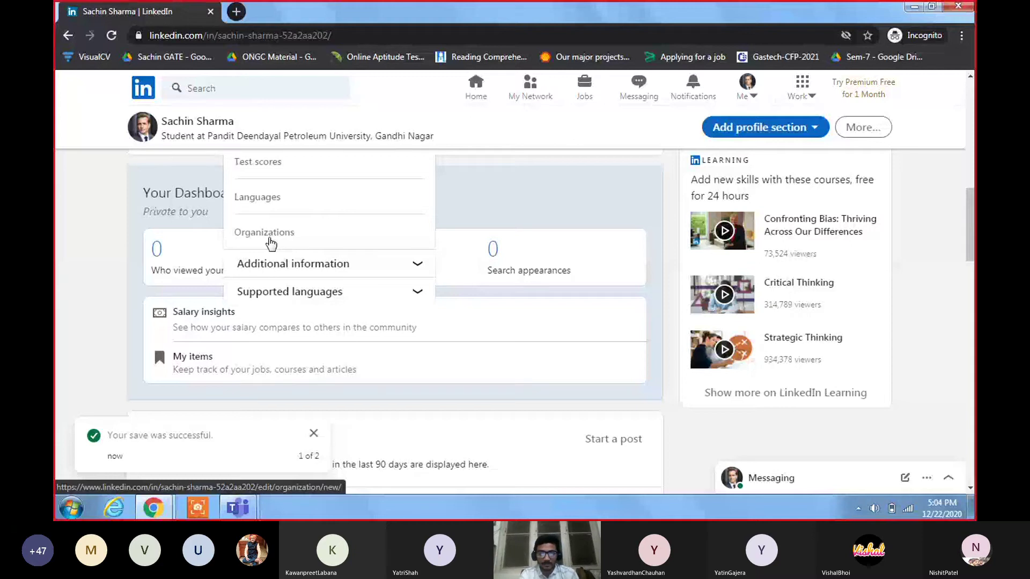
pyautogui.click(345, 272)
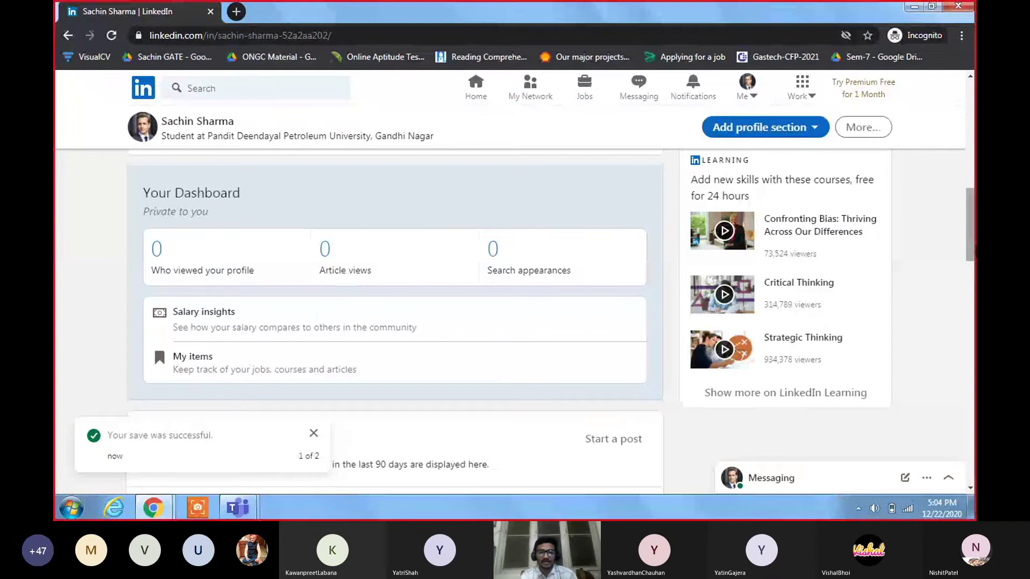
pyautogui.scroll(5, 322, 286)
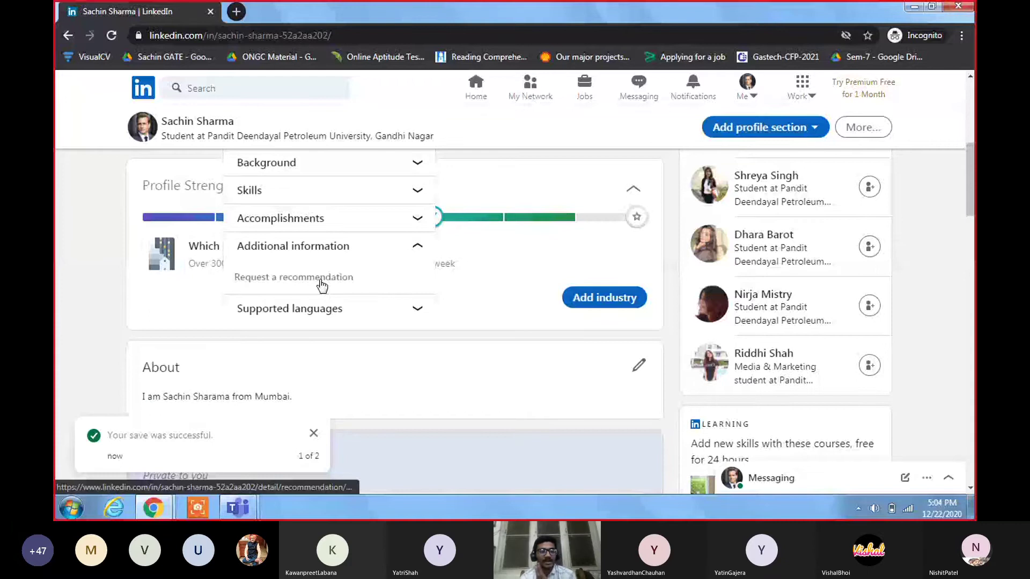
pyautogui.click(321, 278)
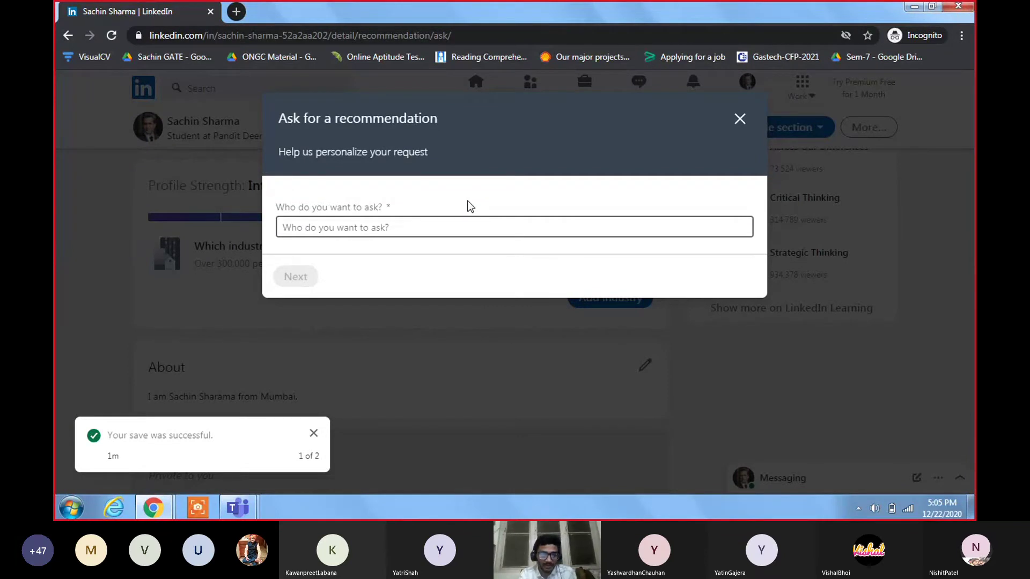
# - Close the Ask for a recommendation dialog without sending a request
pyautogui.click(732, 123)
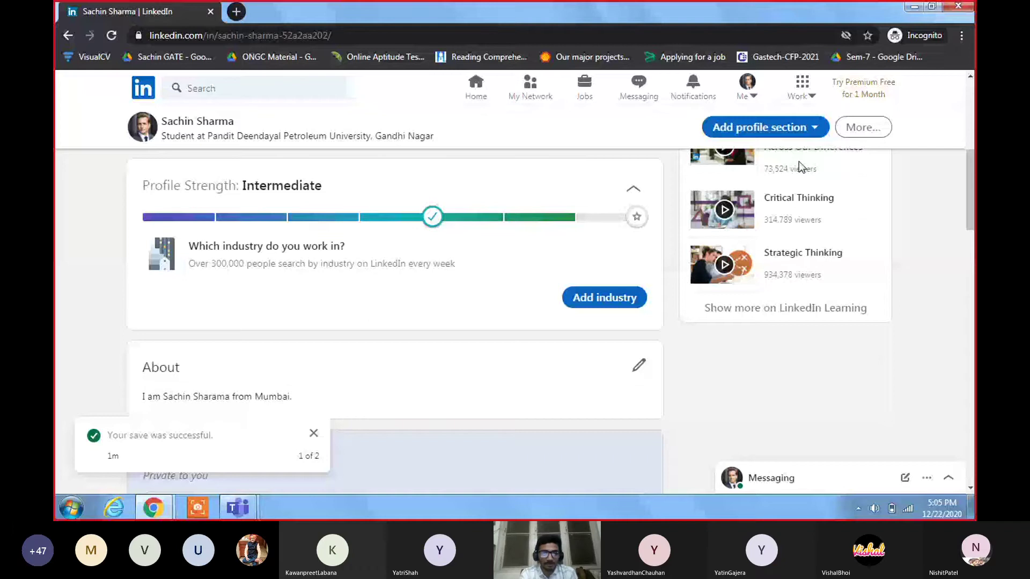
pyautogui.moveTo(972, 192); pyautogui.dragTo(976, 165)
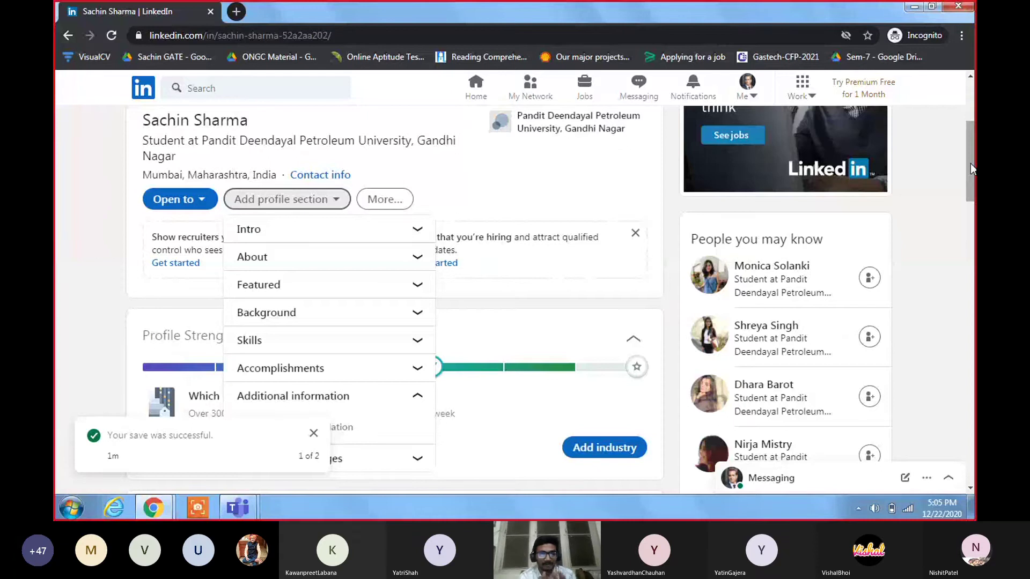
pyautogui.scroll(-5, 475, 221)
pyautogui.scroll(1, 475, 222)
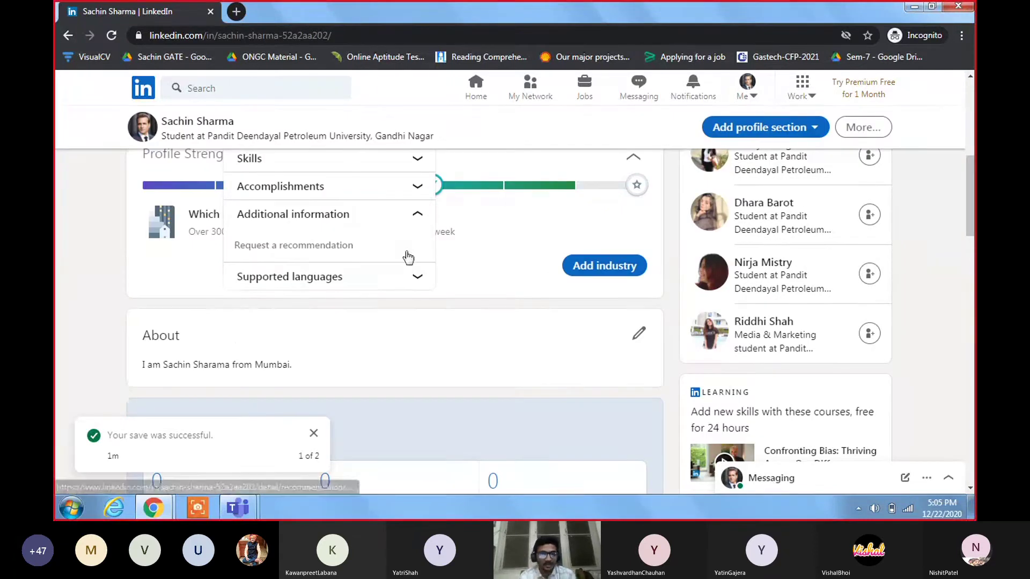
# - Check the supported languages option, then close the section list and return to the profile top
pyautogui.click(409, 280)
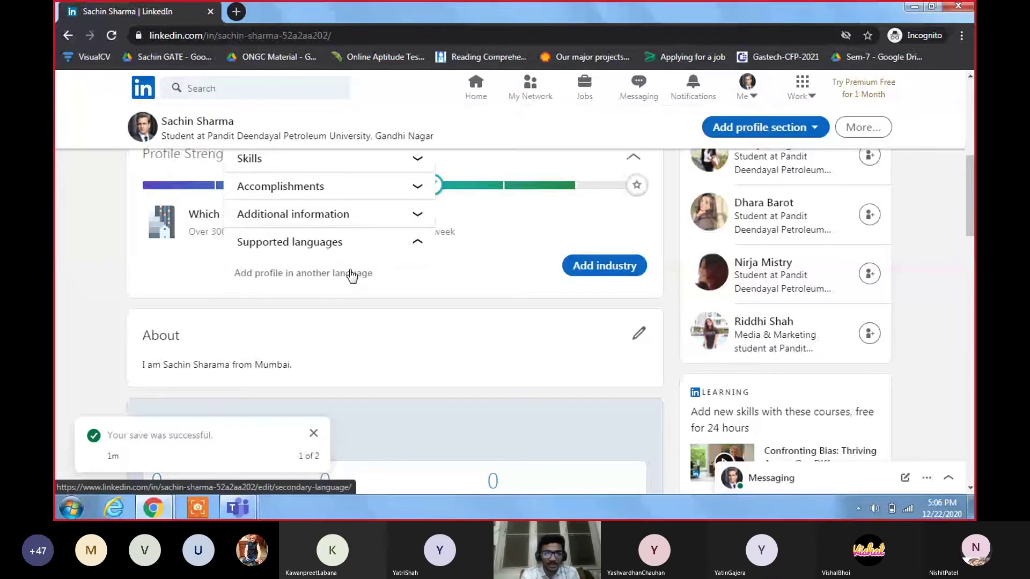
pyautogui.click(975, 287)
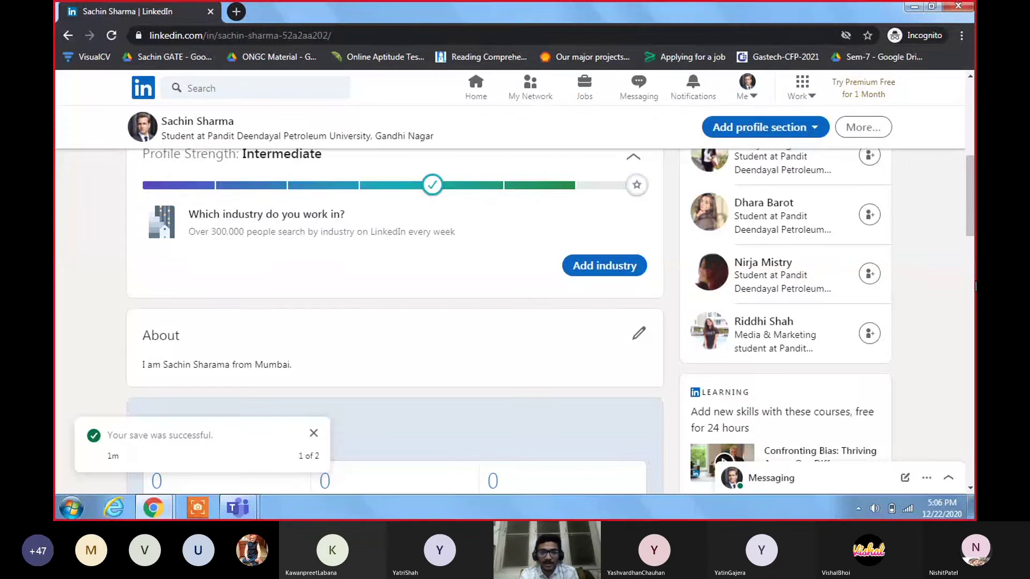
pyautogui.scroll(5, 427, 283)
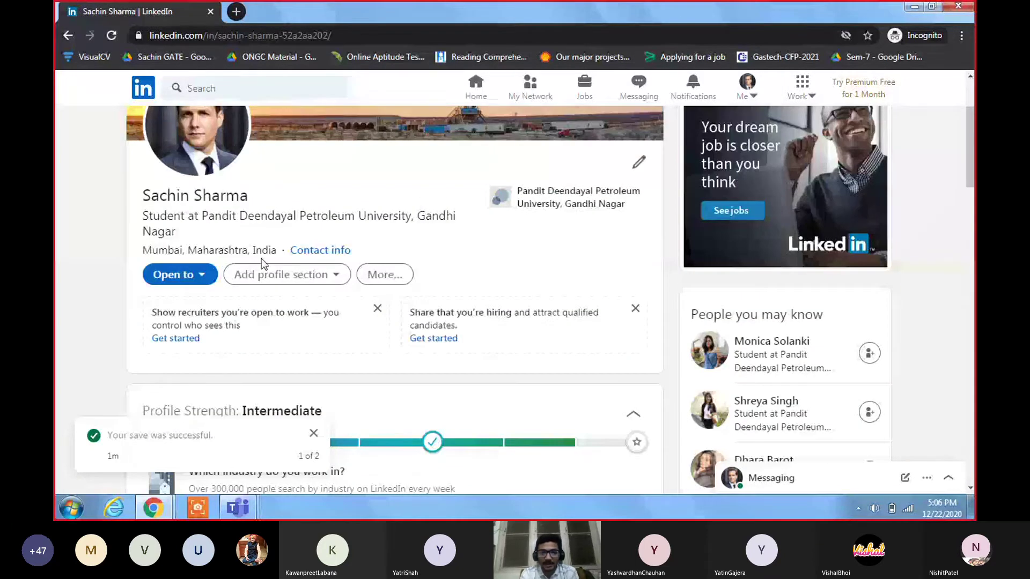
pyautogui.click(320, 250)
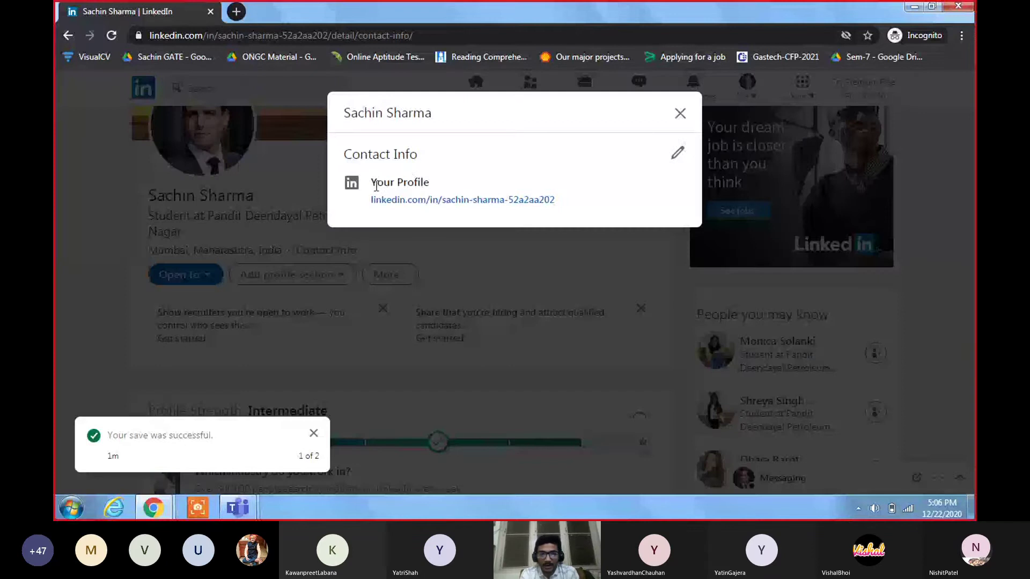
pyautogui.click(675, 150)
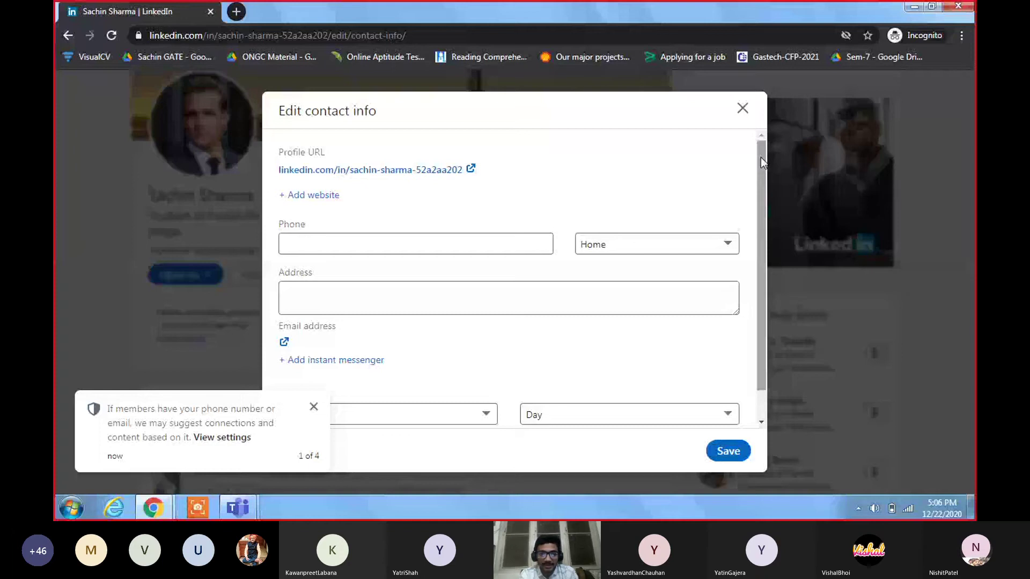
pyautogui.scroll(-1, 760, 157)
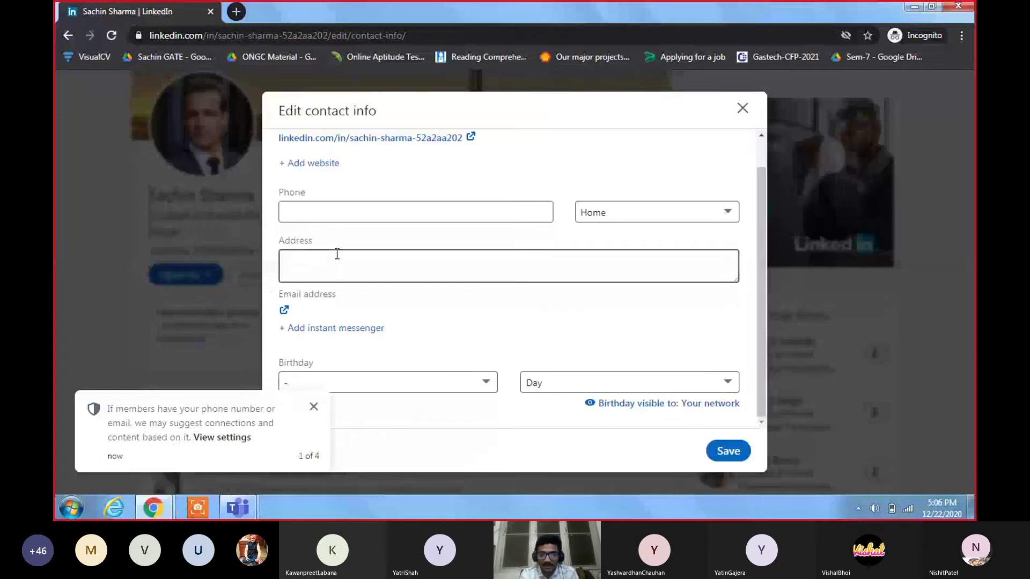
pyautogui.click(314, 407)
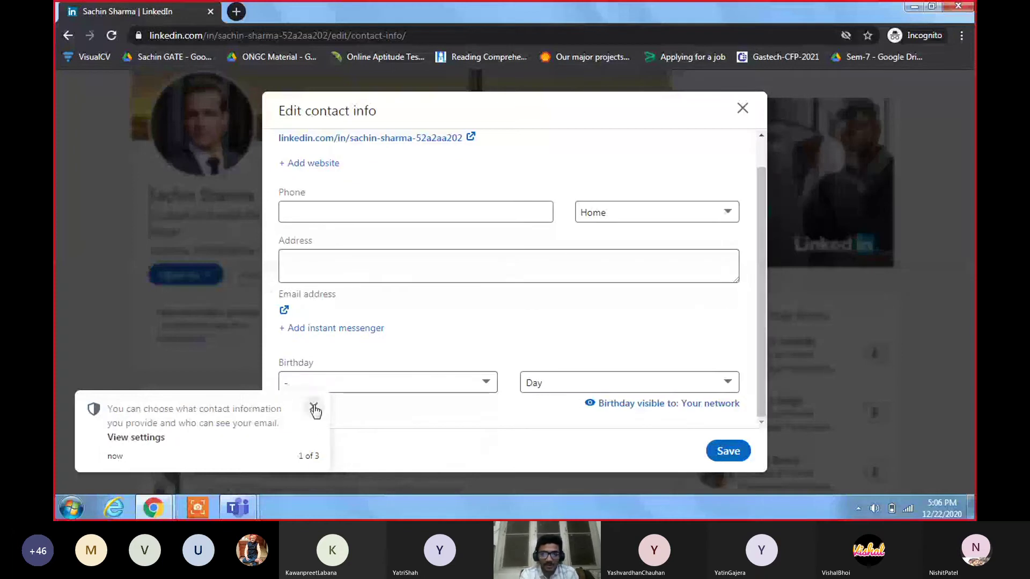
pyautogui.click(314, 407)
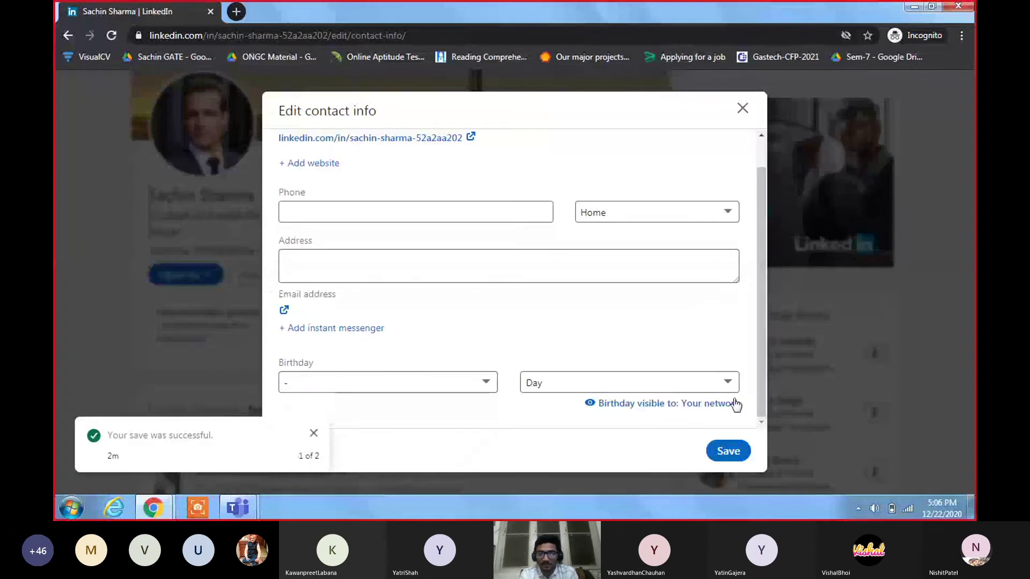
pyautogui.click(314, 433)
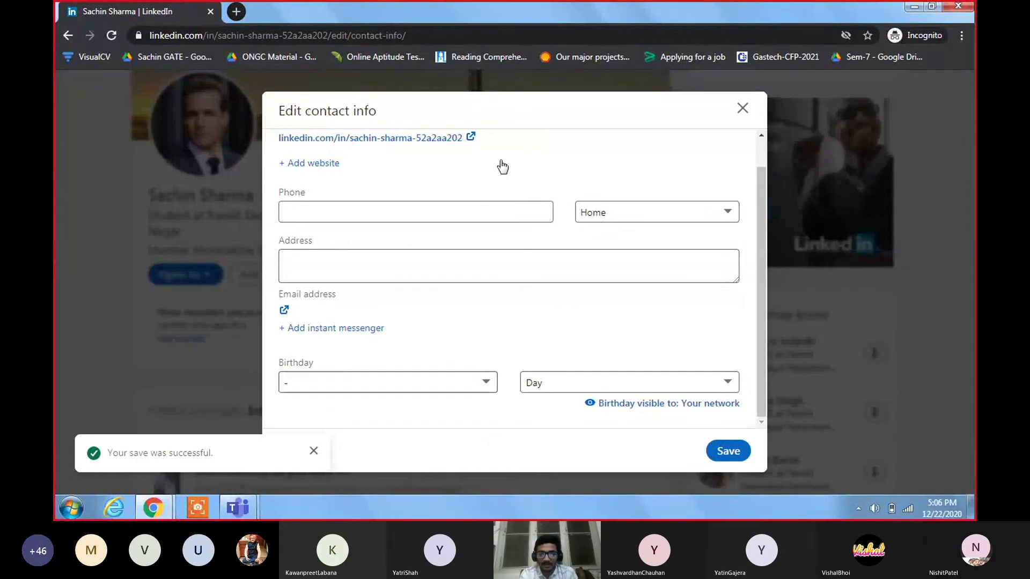
pyautogui.click(742, 108)
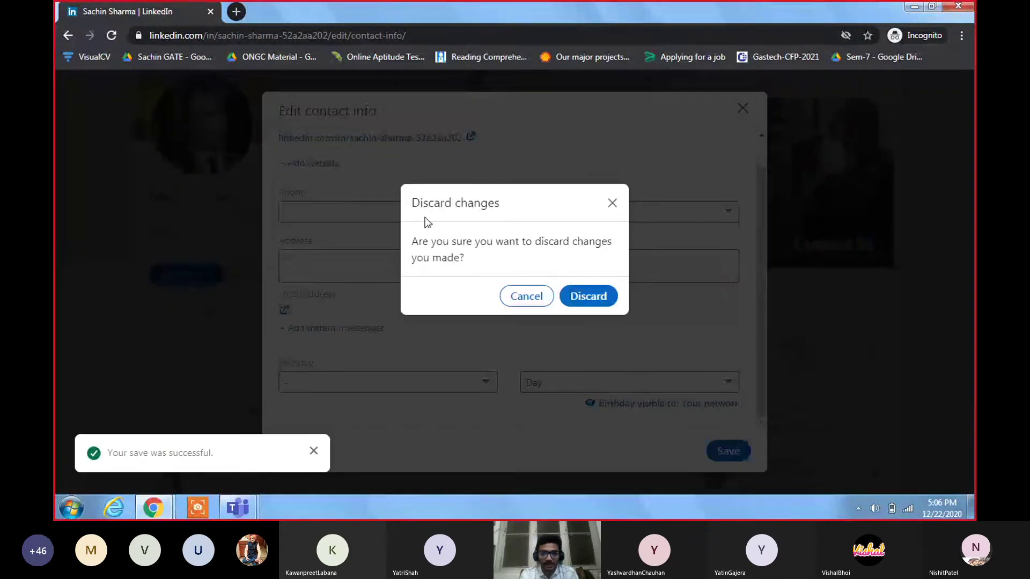
pyautogui.click(593, 296)
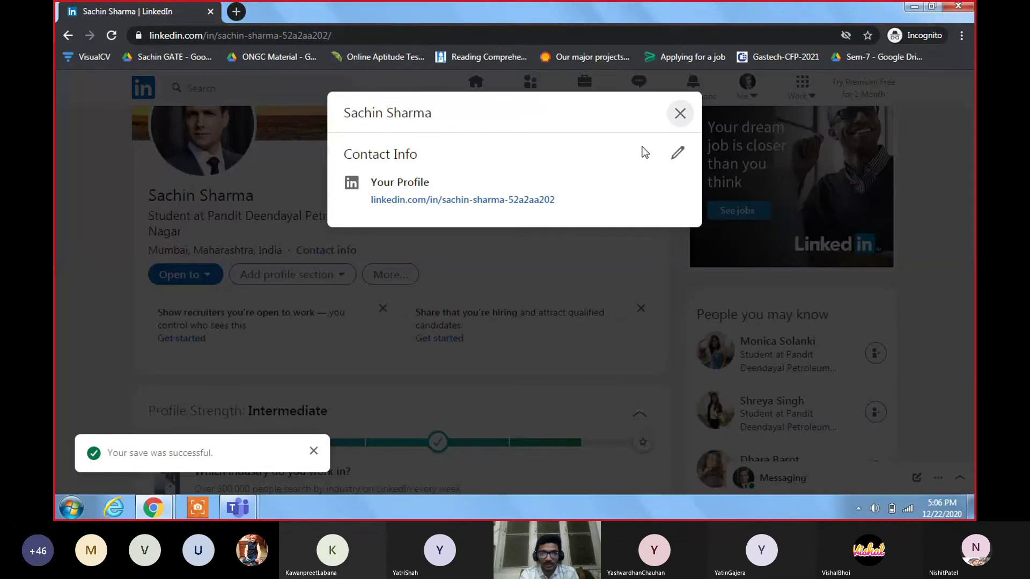
pyautogui.click(405, 275)
# - Dismiss the open-to-work card, check the More actions list, then open 'Share that you're hiring'
pyautogui.click(378, 309)
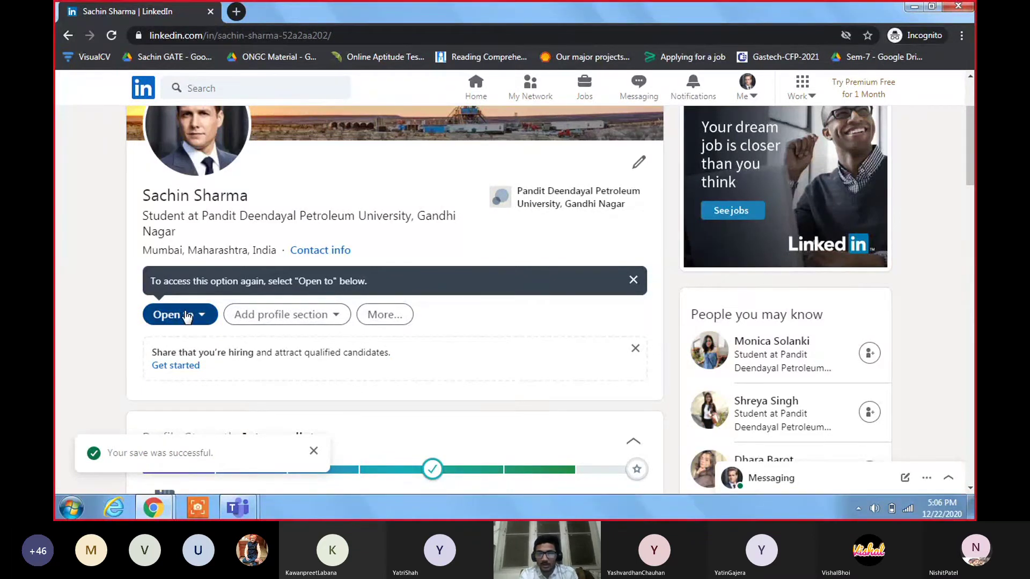
pyautogui.click(384, 314)
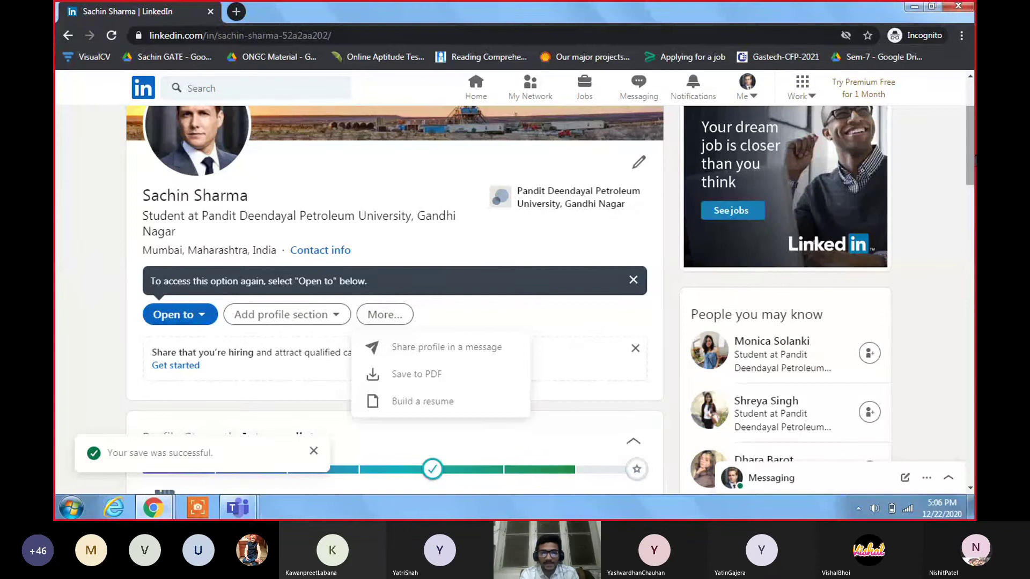
pyautogui.scroll(-3, 394, 160)
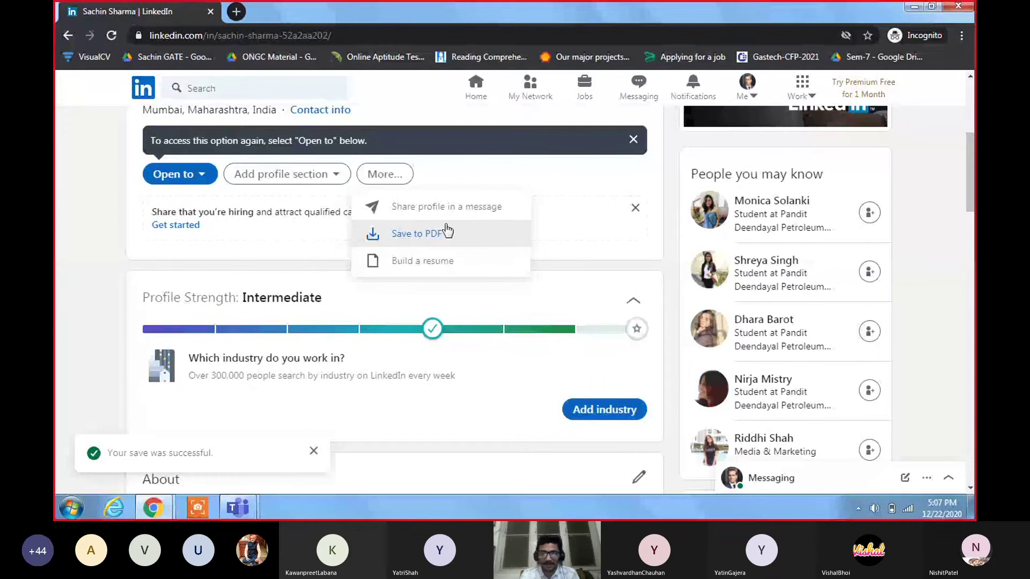
pyautogui.click(582, 234)
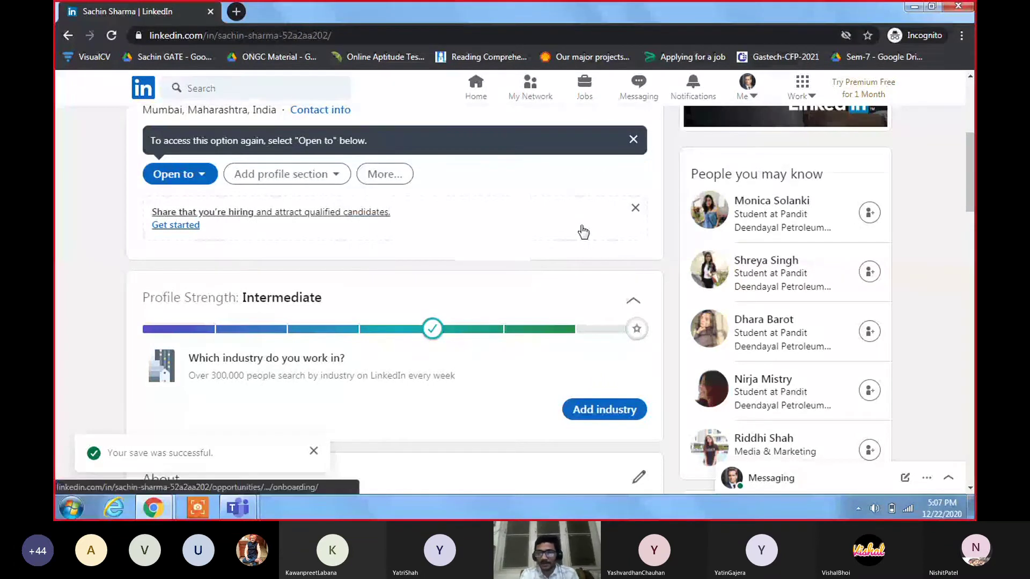
pyautogui.click(583, 232)
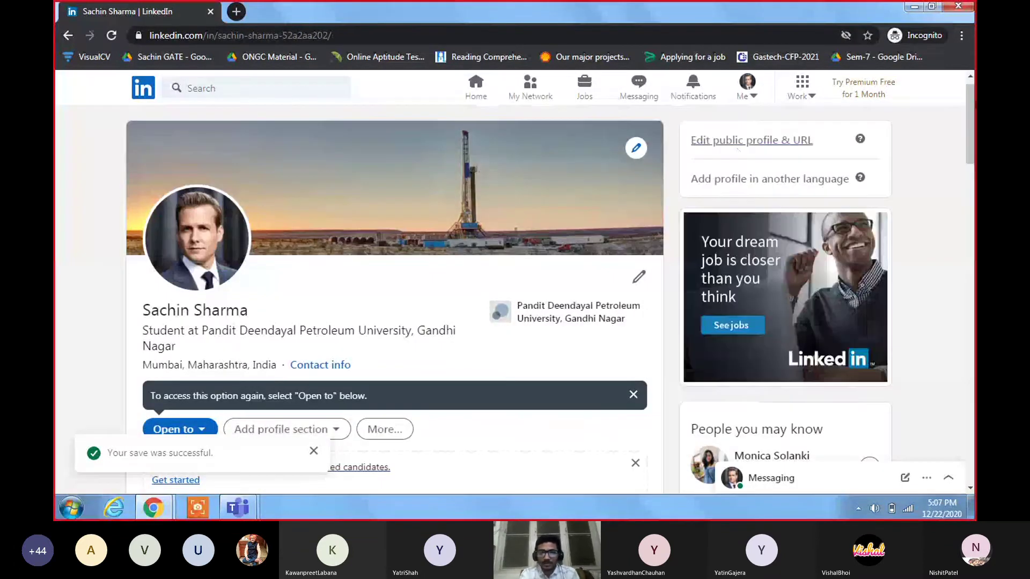
pyautogui.scroll(-1, 974, 123)
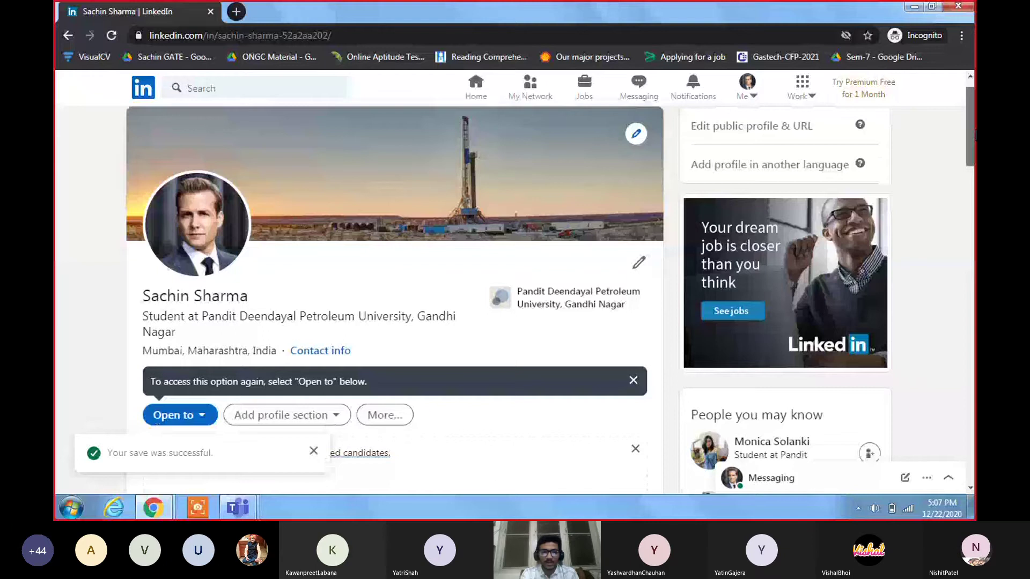
pyautogui.scroll(-20, 973, 134)
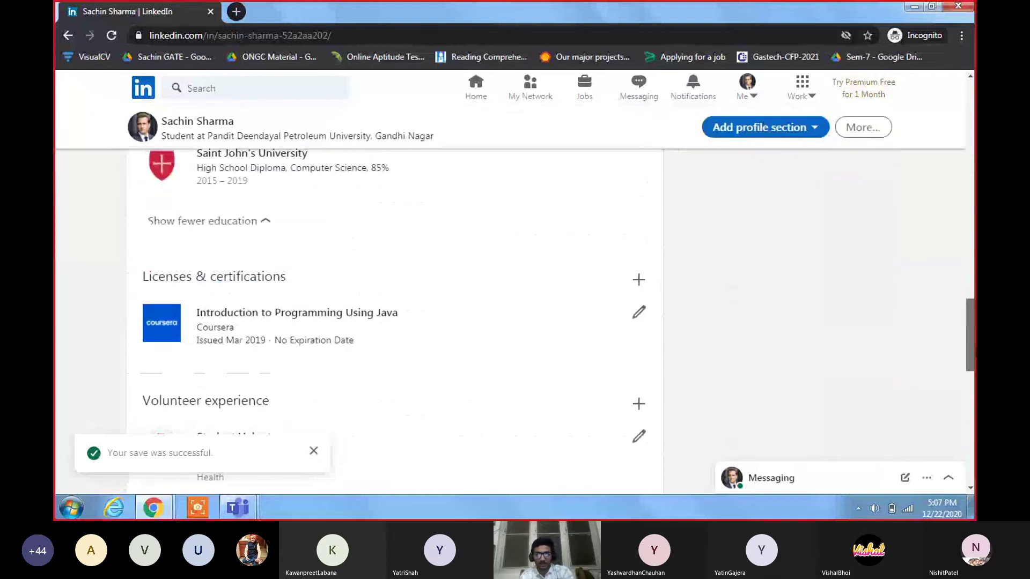
pyautogui.scroll(-8, 395, 321)
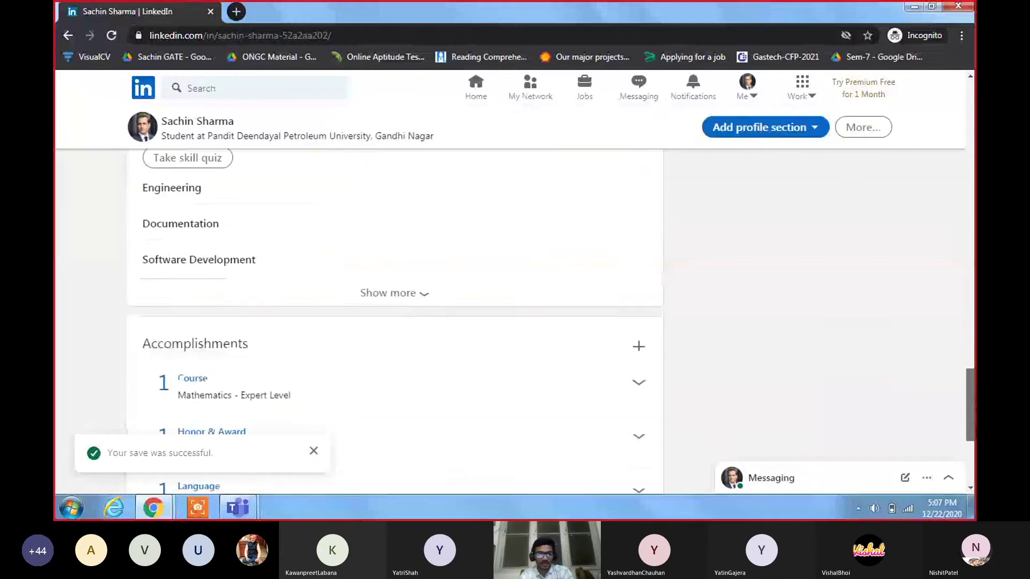
pyautogui.scroll(-3, 396, 322)
pyautogui.scroll(20, 961, 124)
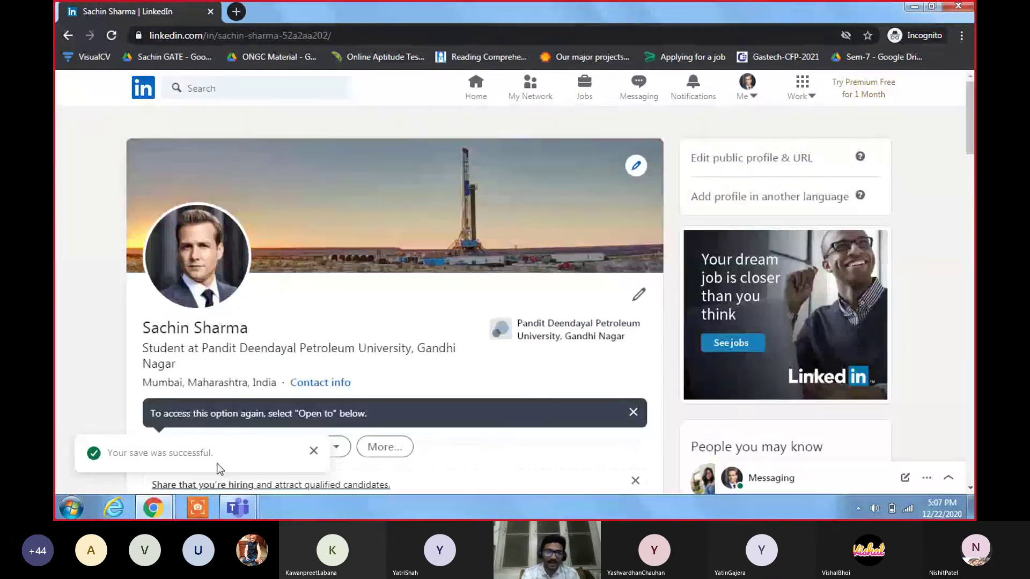
pyautogui.moveTo(162, 516)
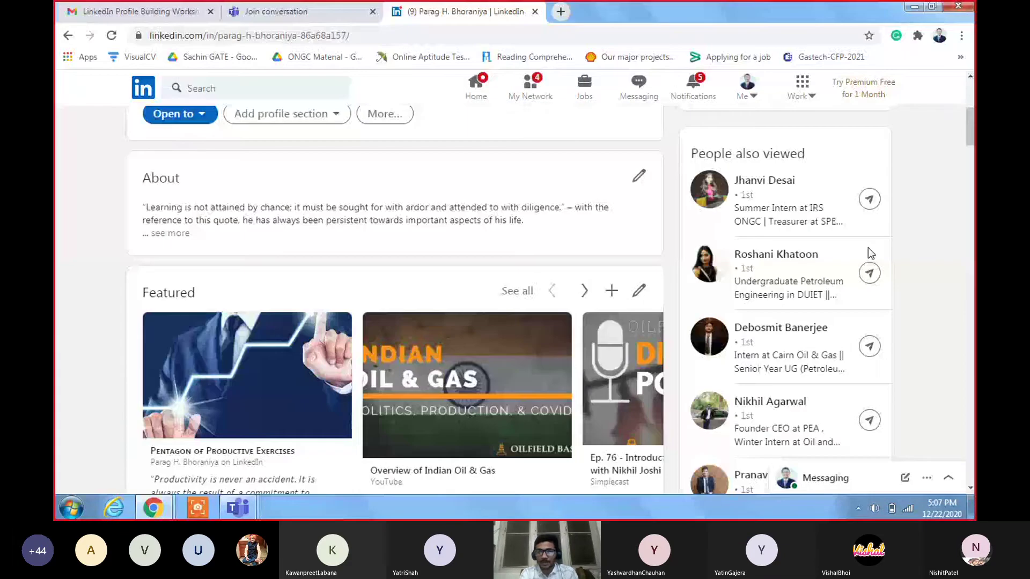
# - Scroll the reference profile through Licenses, Volunteer experience and Skills & endorsements
pyautogui.moveTo(970, 130); pyautogui.dragTo(976, 303)
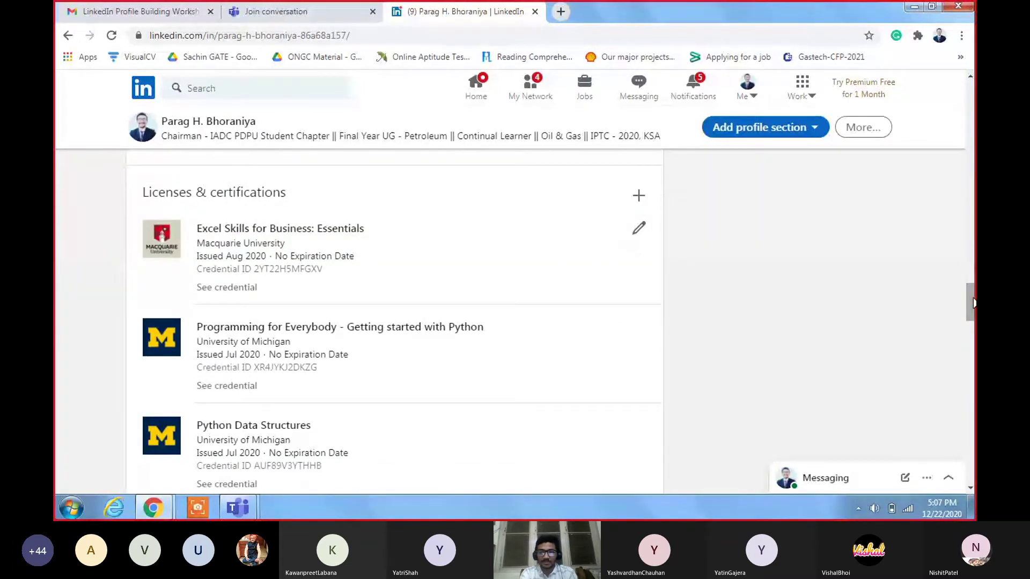
pyautogui.moveTo(974, 304); pyautogui.dragTo(974, 314)
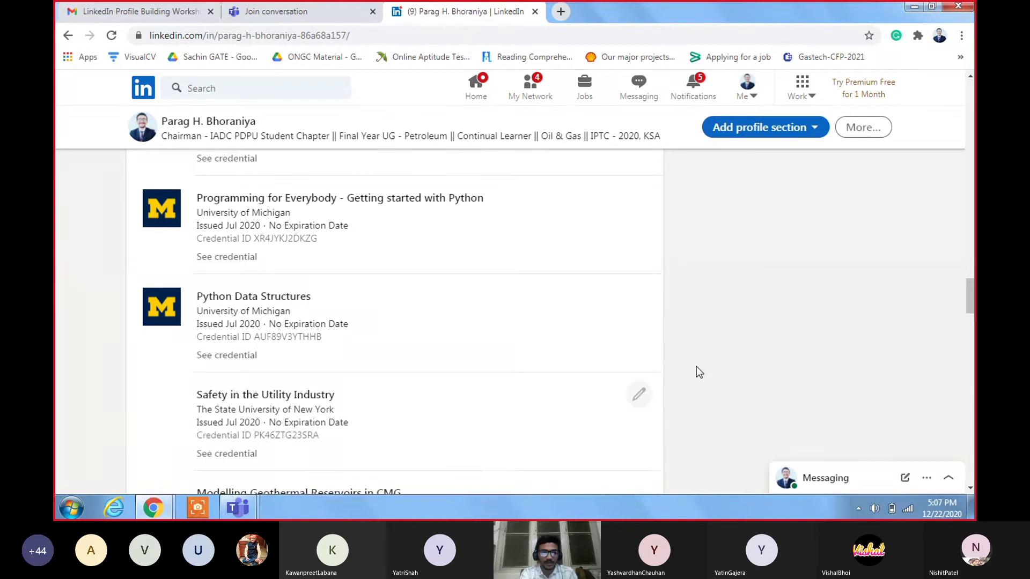
pyautogui.moveTo(968, 294); pyautogui.dragTo(967, 332)
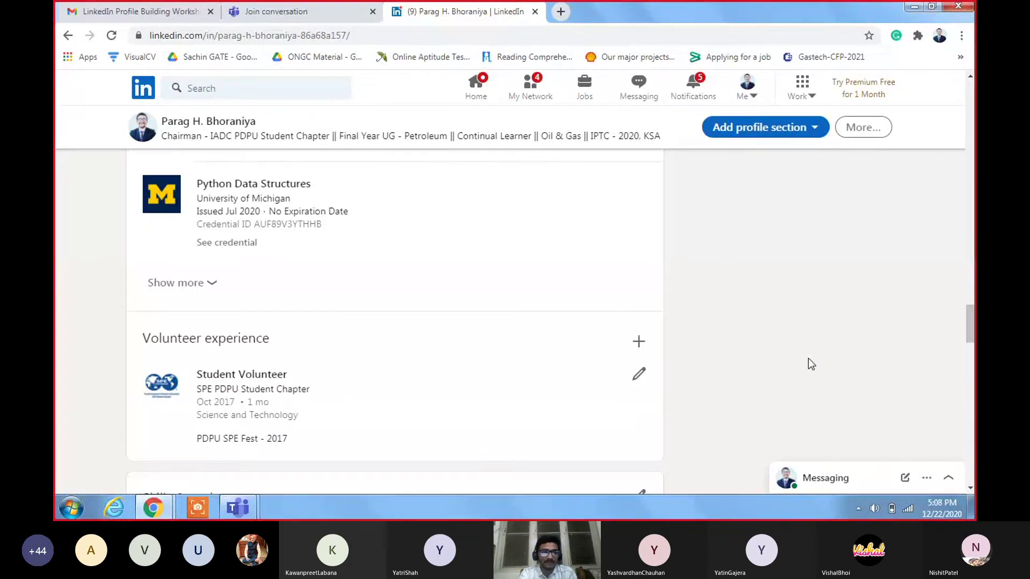
pyautogui.moveTo(968, 328); pyautogui.dragTo(969, 344)
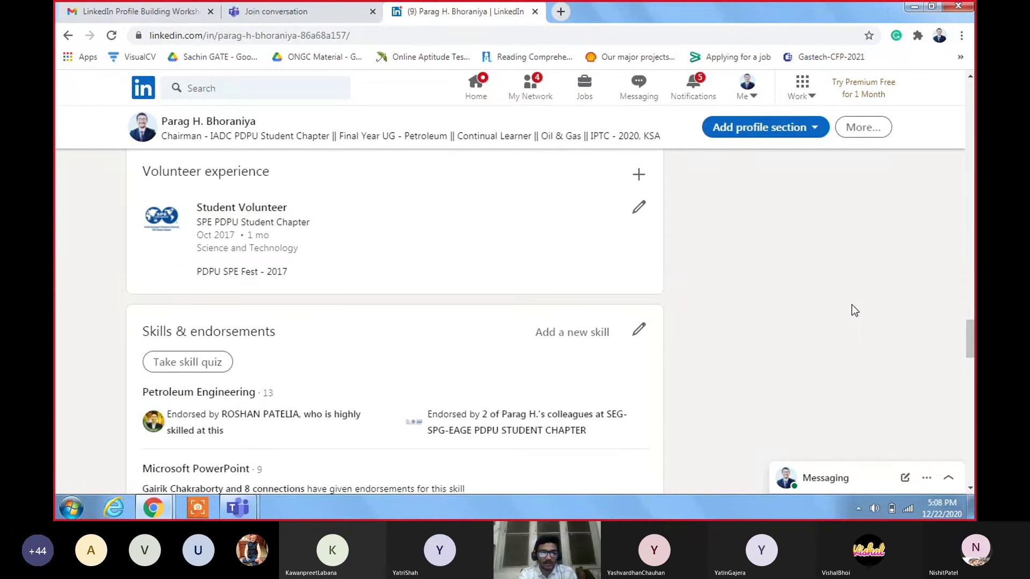
pyautogui.moveTo(970, 339); pyautogui.dragTo(970, 351)
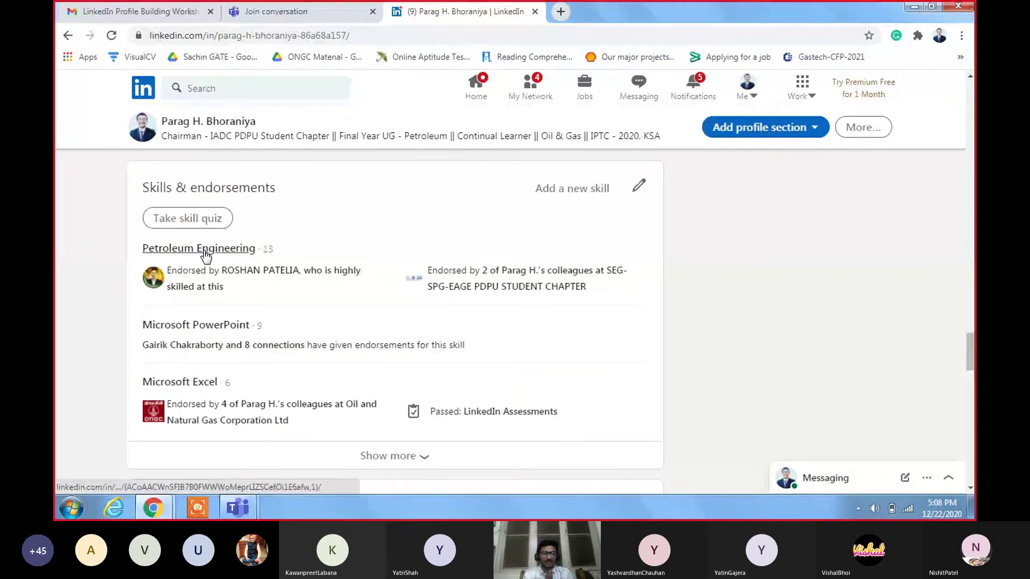
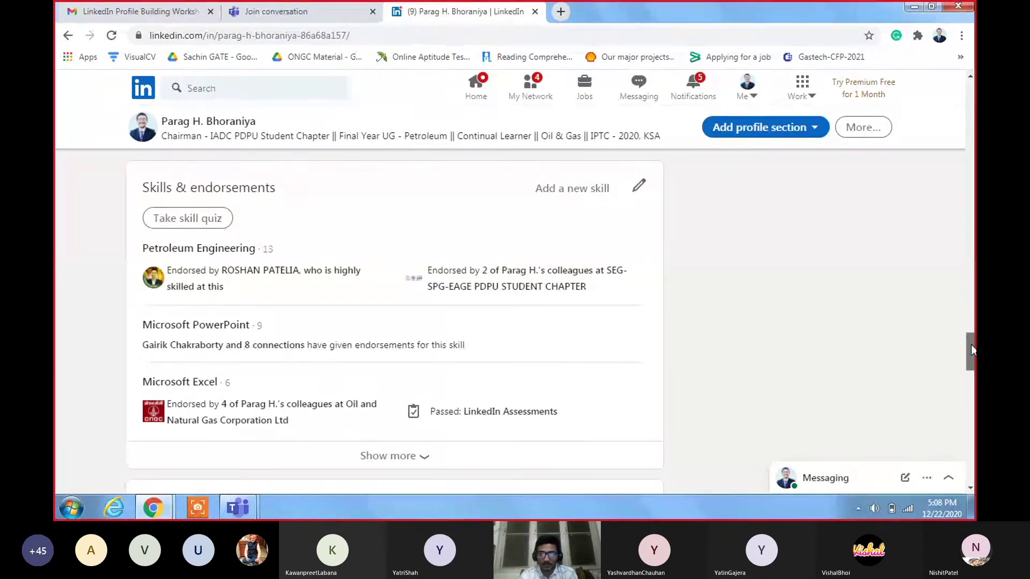
# - Expand the Received recommendations list to show more of the 11 recommendations beyond the first two
pyautogui.moveTo(971, 350); pyautogui.dragTo(970, 377)
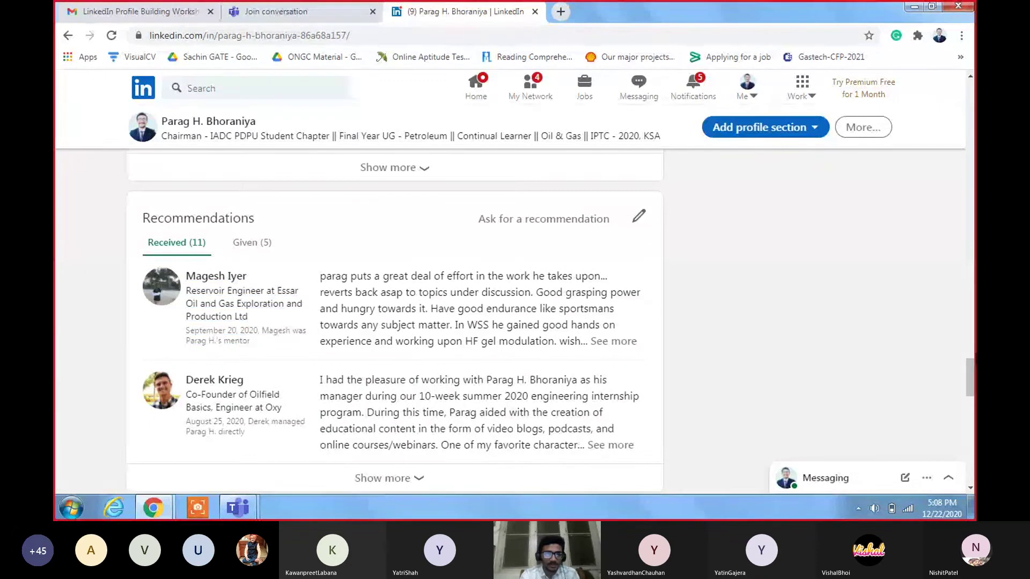
pyautogui.scroll(-2, 239, 326)
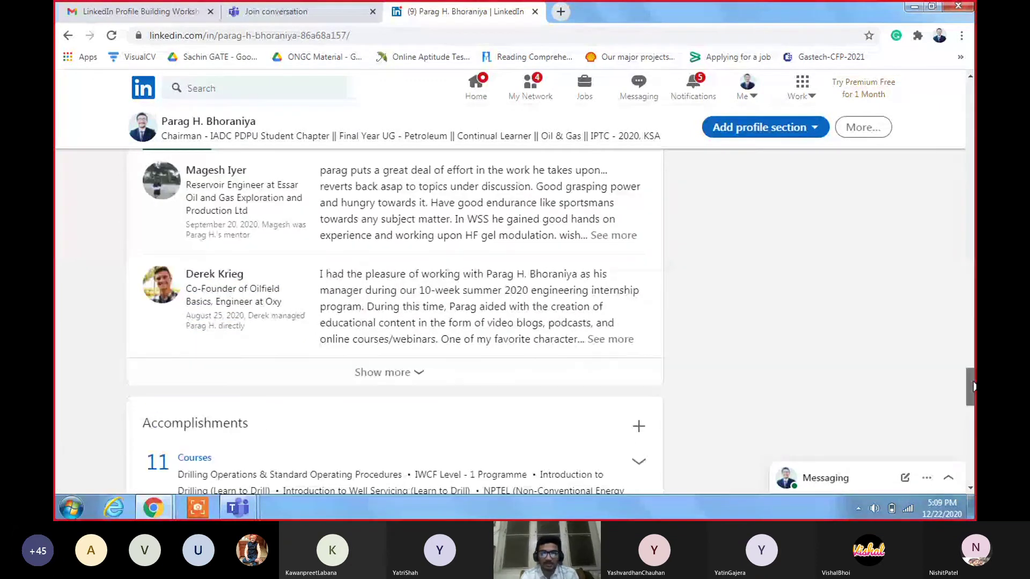
pyautogui.click(389, 372)
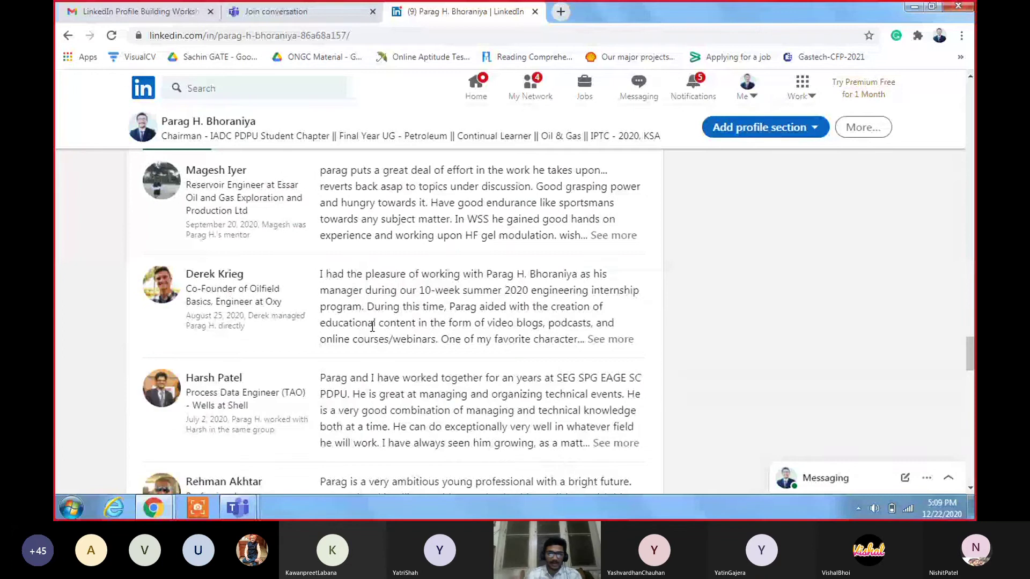
pyautogui.scroll(2, 975, 353)
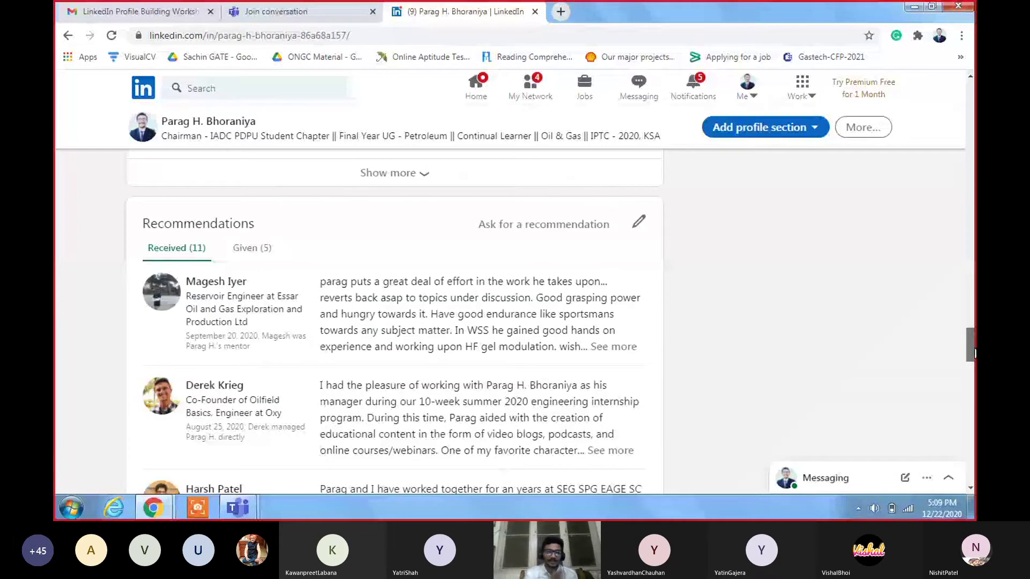
pyautogui.moveTo(975, 353); pyautogui.dragTo(975, 390)
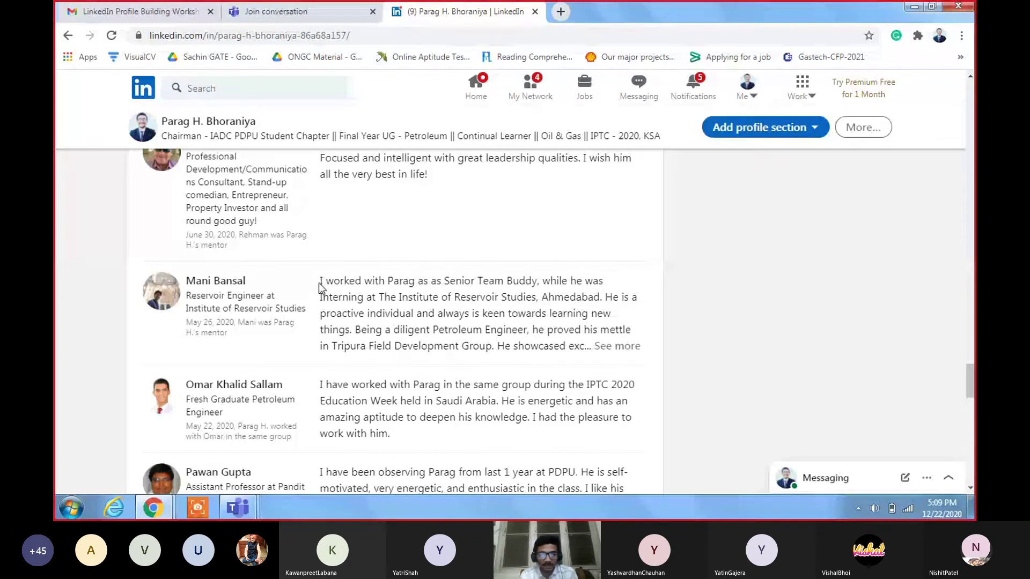
pyautogui.click(616, 346)
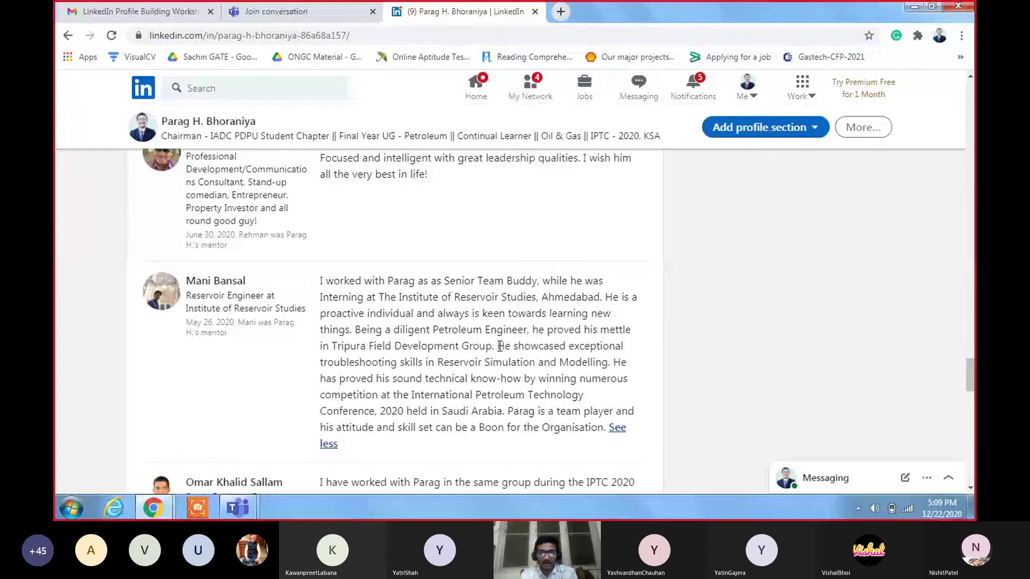
pyautogui.click(620, 428)
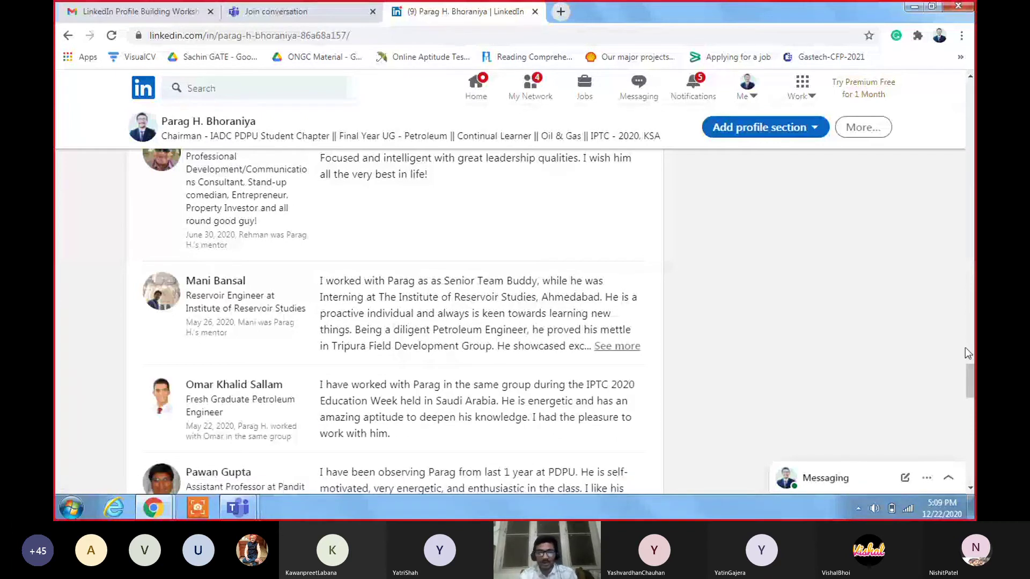
pyautogui.scroll(3, 969, 370)
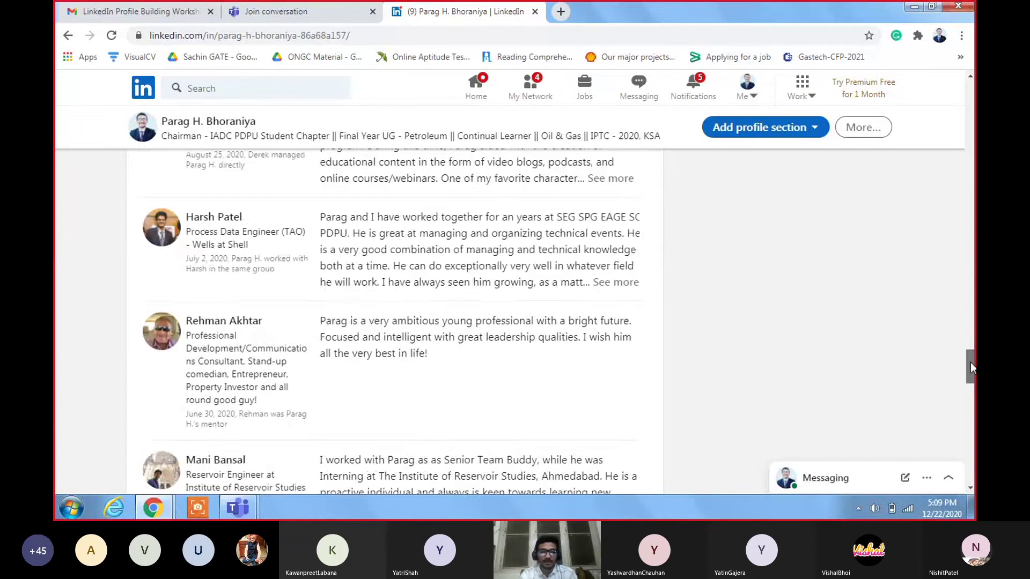
pyautogui.moveTo(968, 367); pyautogui.dragTo(974, 413)
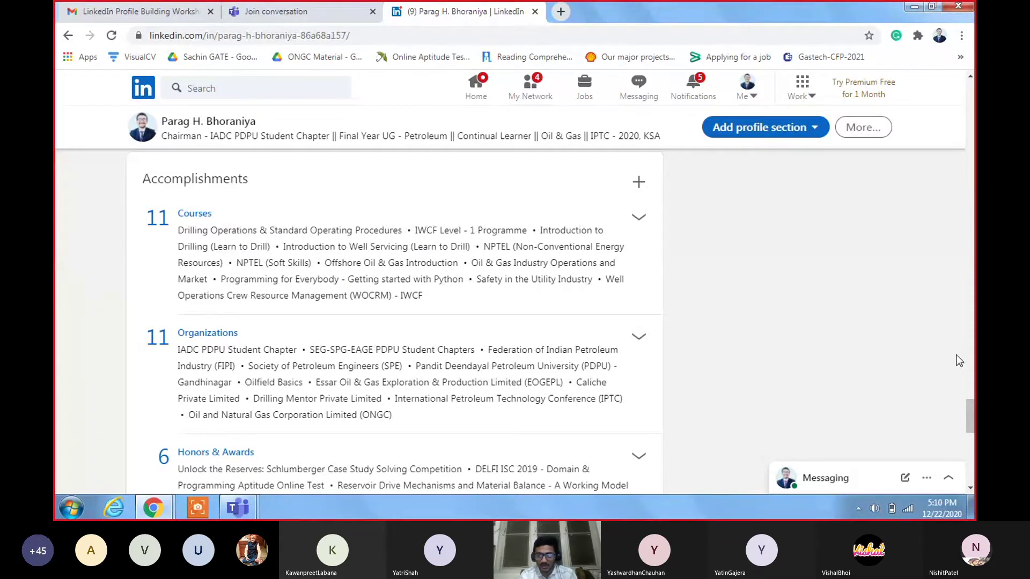
pyautogui.moveTo(971, 416); pyautogui.dragTo(974, 427)
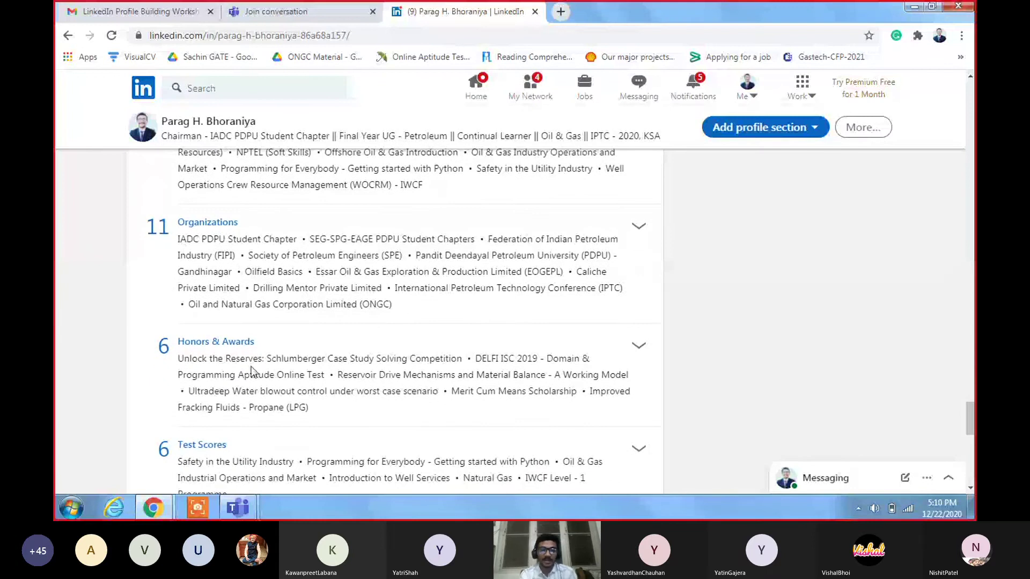
pyautogui.moveTo(967, 414); pyautogui.dragTo(972, 426)
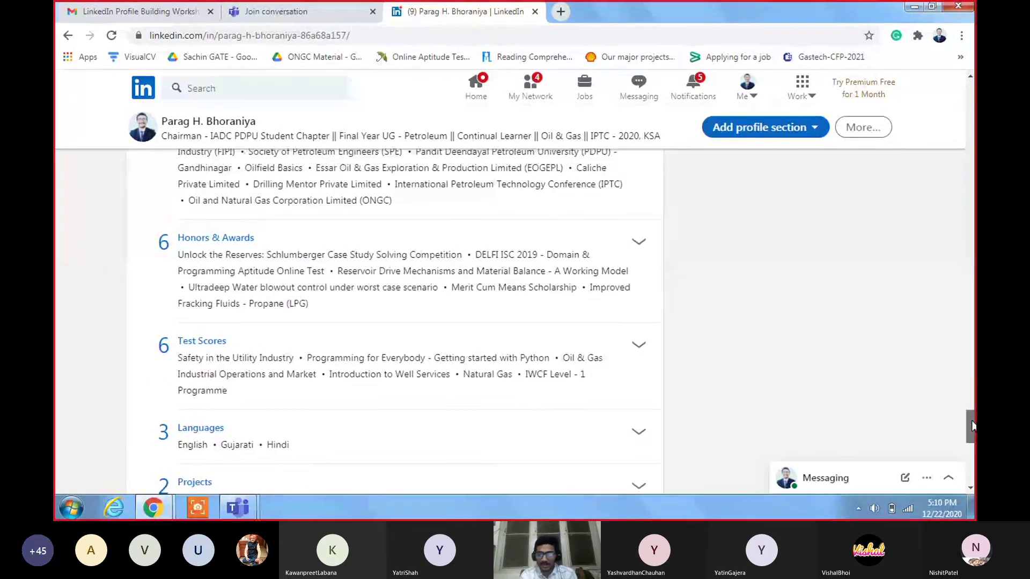
pyautogui.scroll(-2, 570, 329)
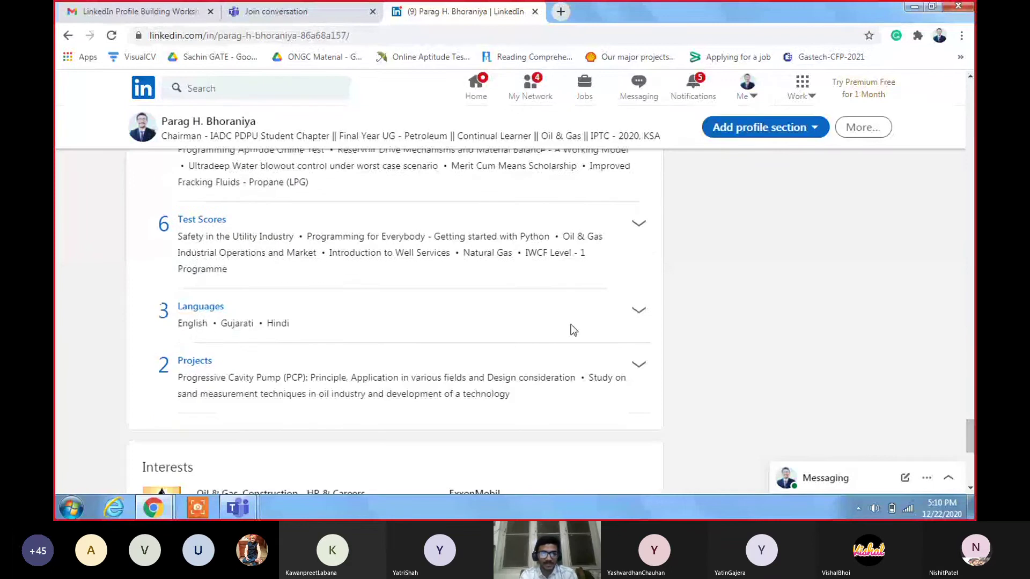
pyautogui.moveTo(974, 433); pyautogui.dragTo(946, 65)
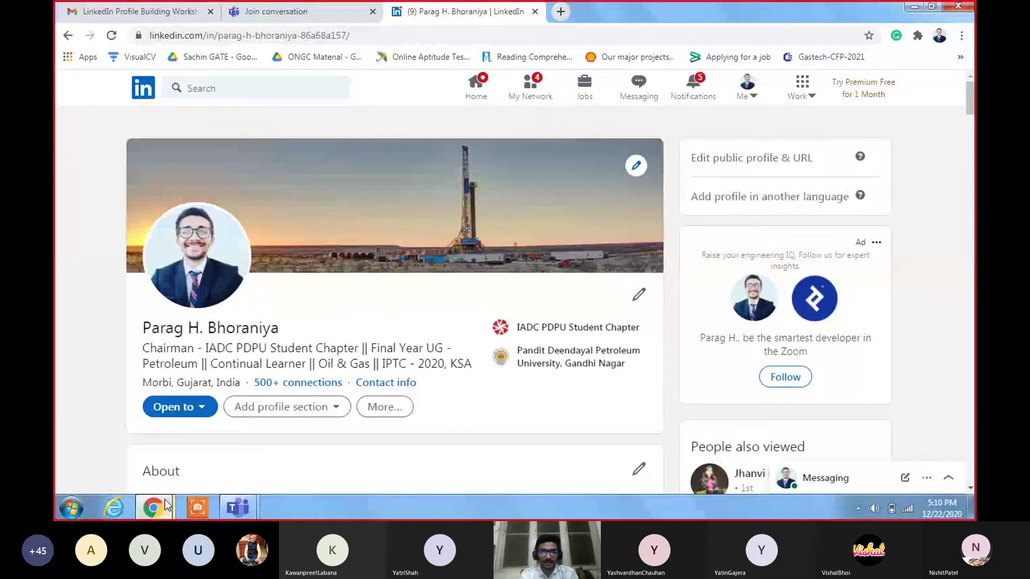
# - Switch to the incognito window showing the demo profile
pyautogui.moveTo(165, 500)
pyautogui.click(272, 457)
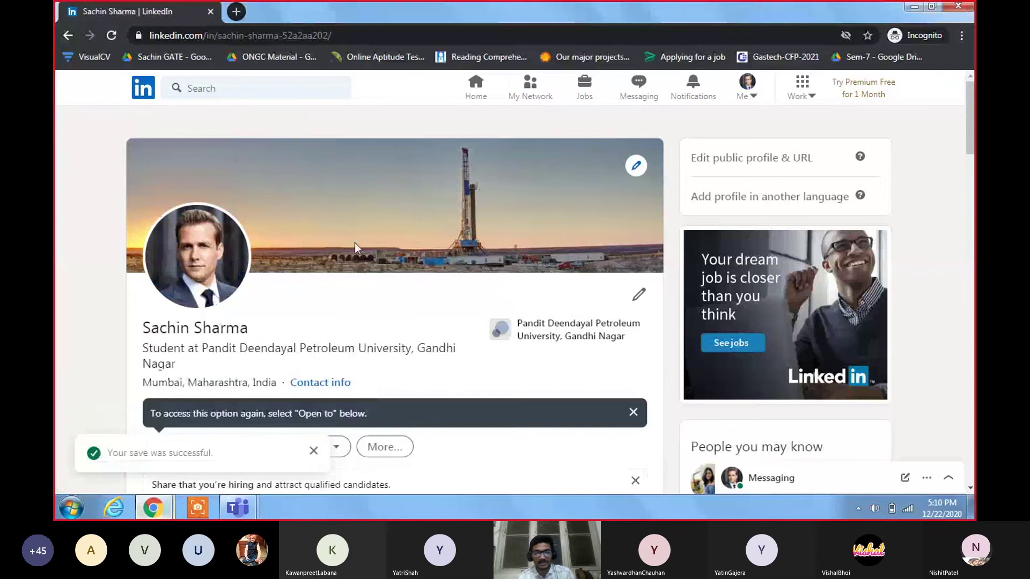
pyautogui.scroll(-4, 271, 483)
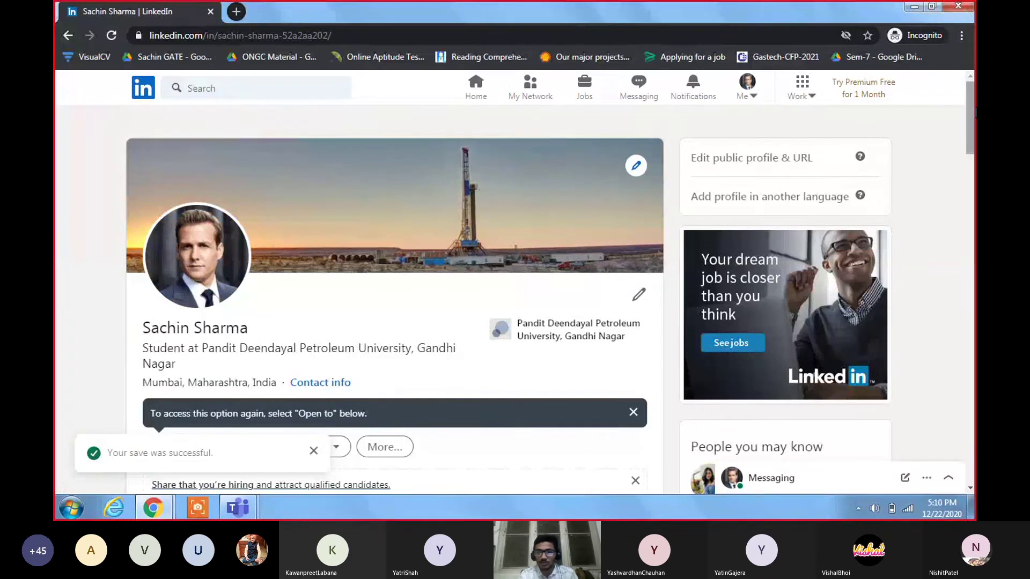
pyautogui.scroll(4, 246, 92)
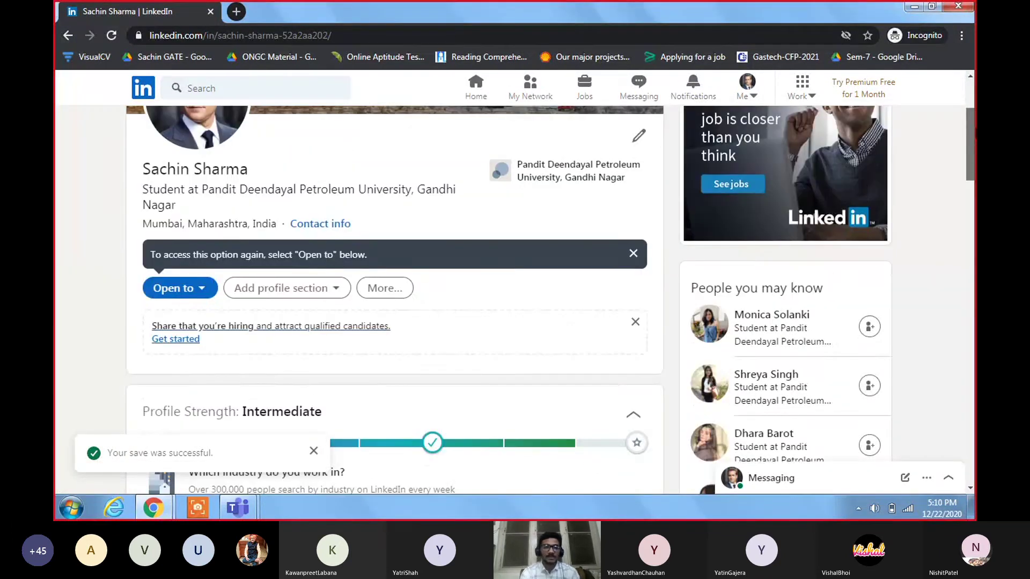
# - Close the search suggestions and go to My Network, which shows no pending invitations
pyautogui.click(245, 89)
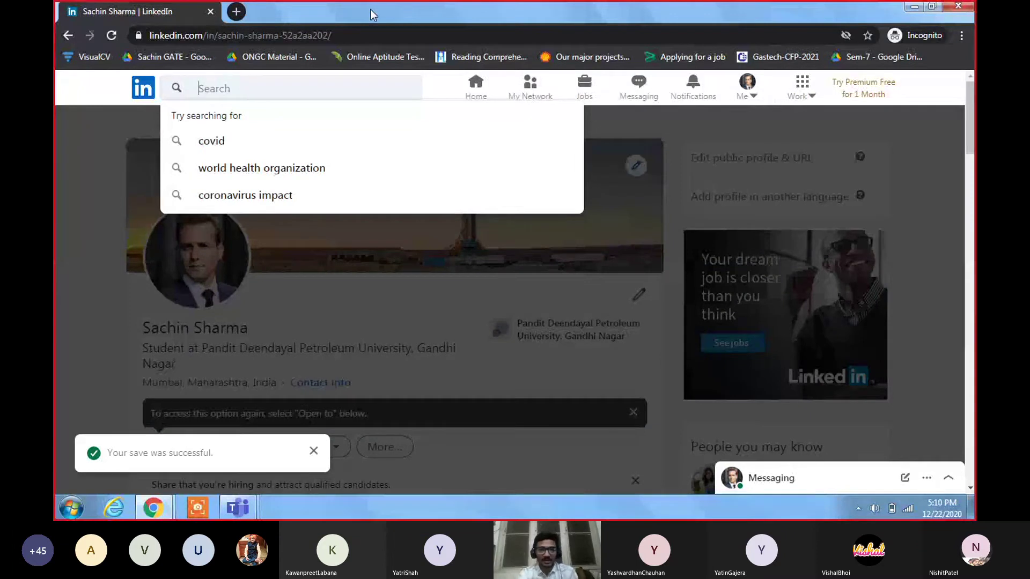
pyautogui.click(105, 105)
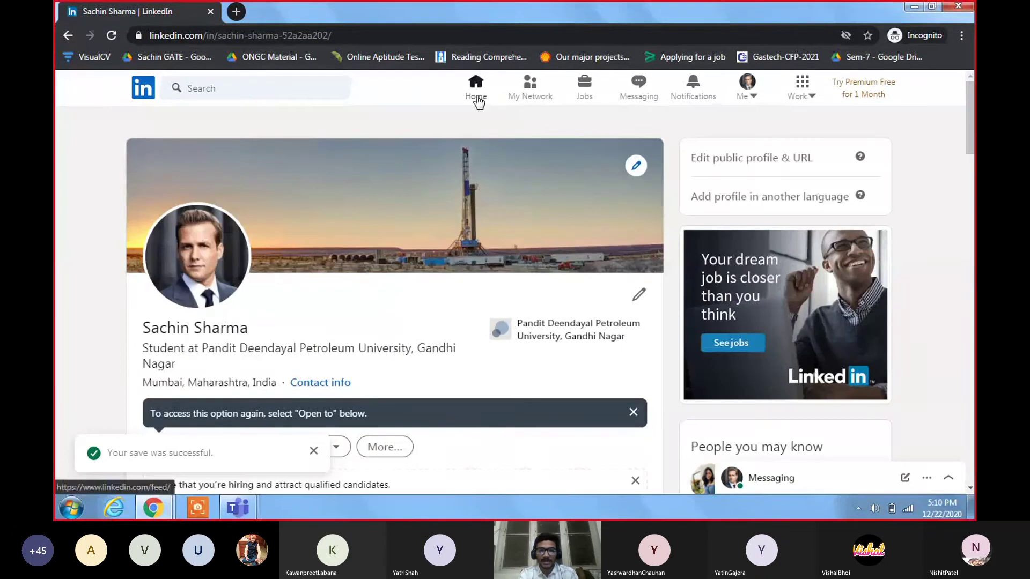
pyautogui.click(528, 97)
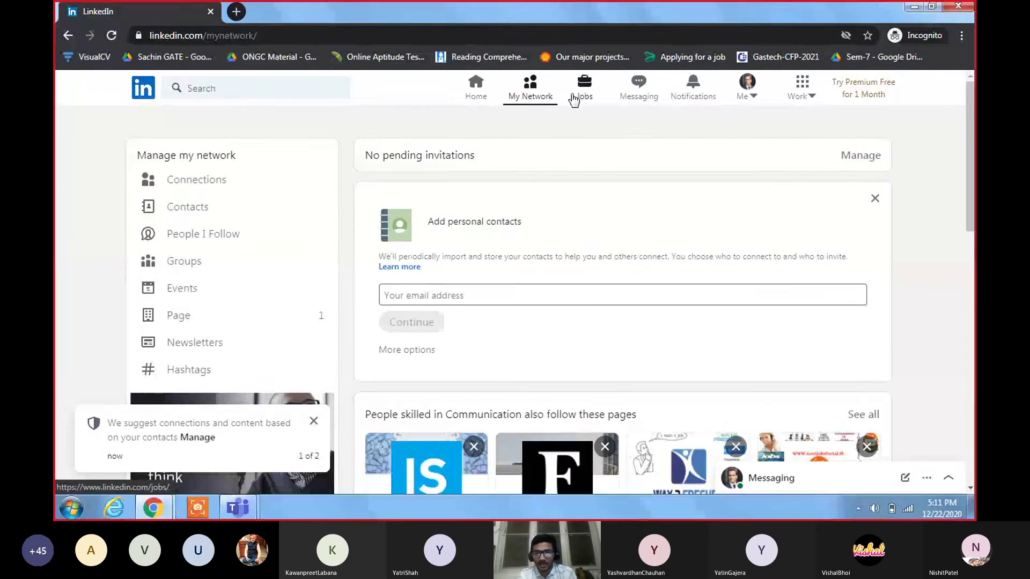
# - Check the empty messaging inbox, dismiss the Message Ads notice, then view the all-caught-up notifications
pyautogui.click(632, 98)
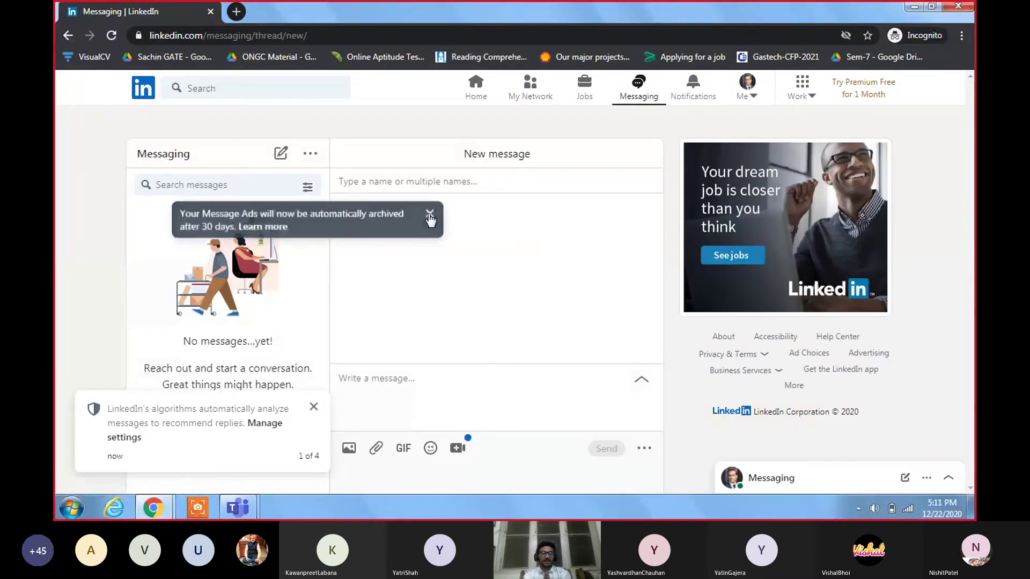
pyautogui.click(430, 219)
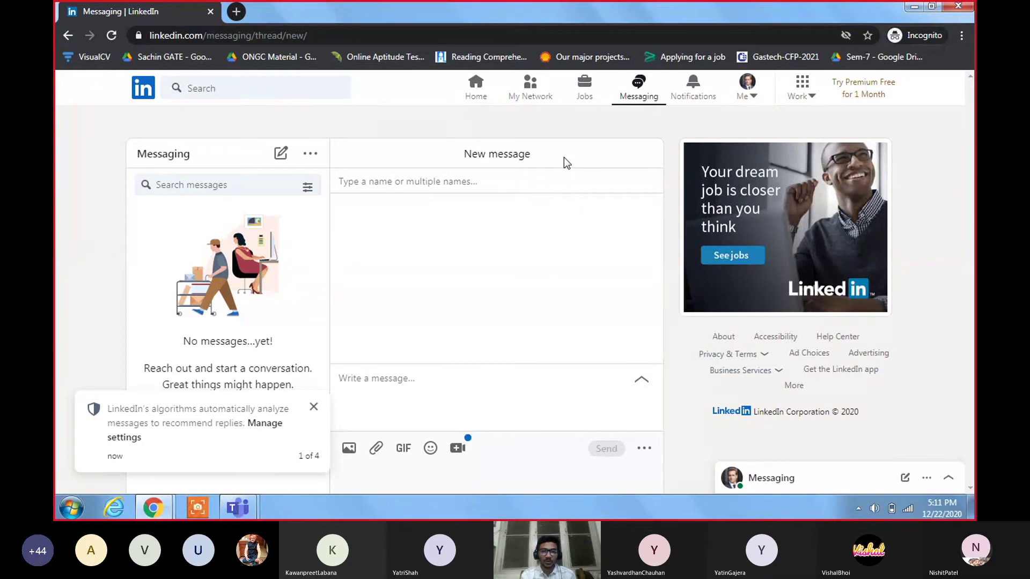
pyautogui.click(693, 96)
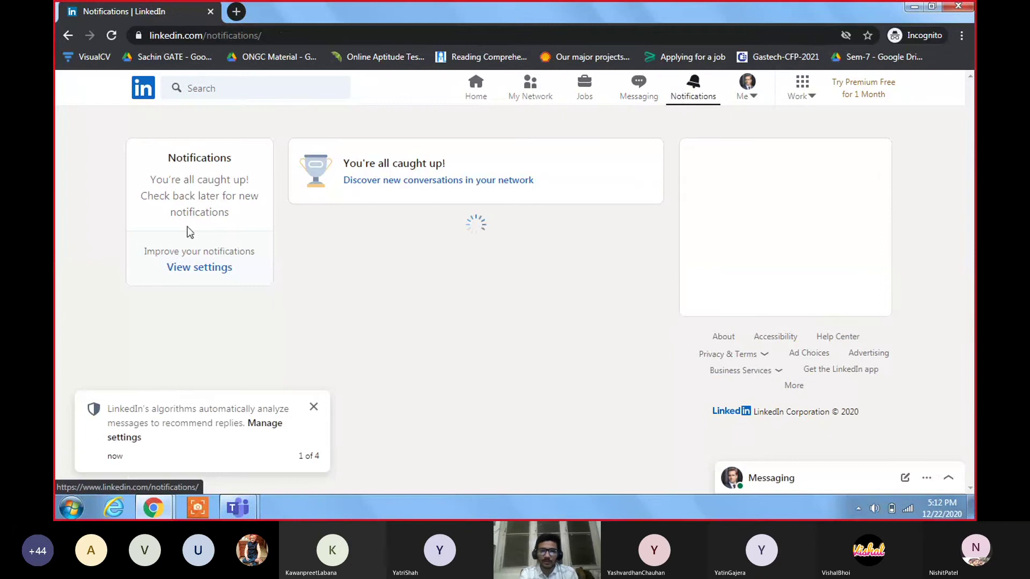
# - View the demo account's home feed, then switch to the browser window with the established member's profile
pyautogui.click(474, 95)
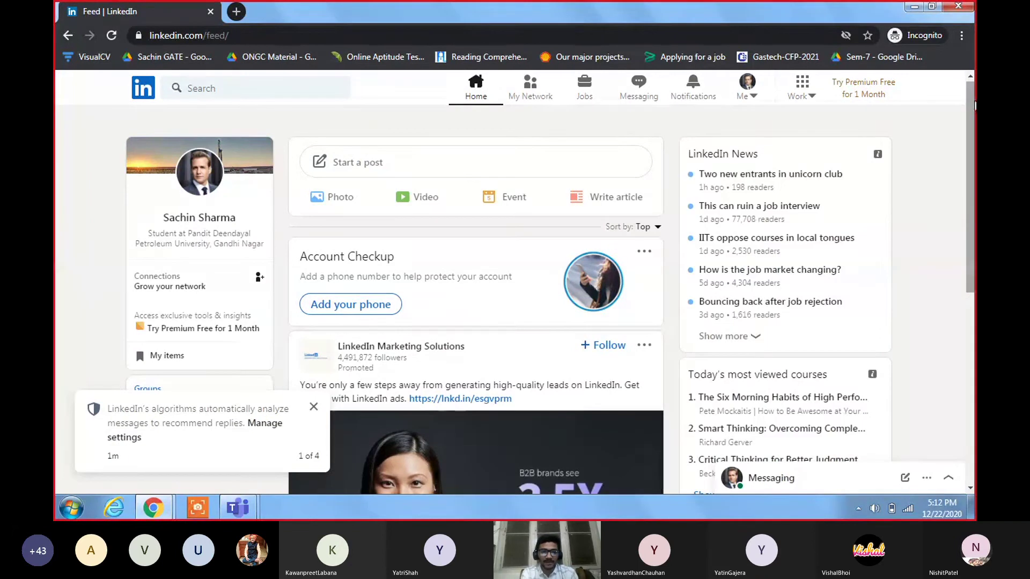
pyautogui.moveTo(975, 106); pyautogui.dragTo(162, 520)
pyautogui.click(154, 507)
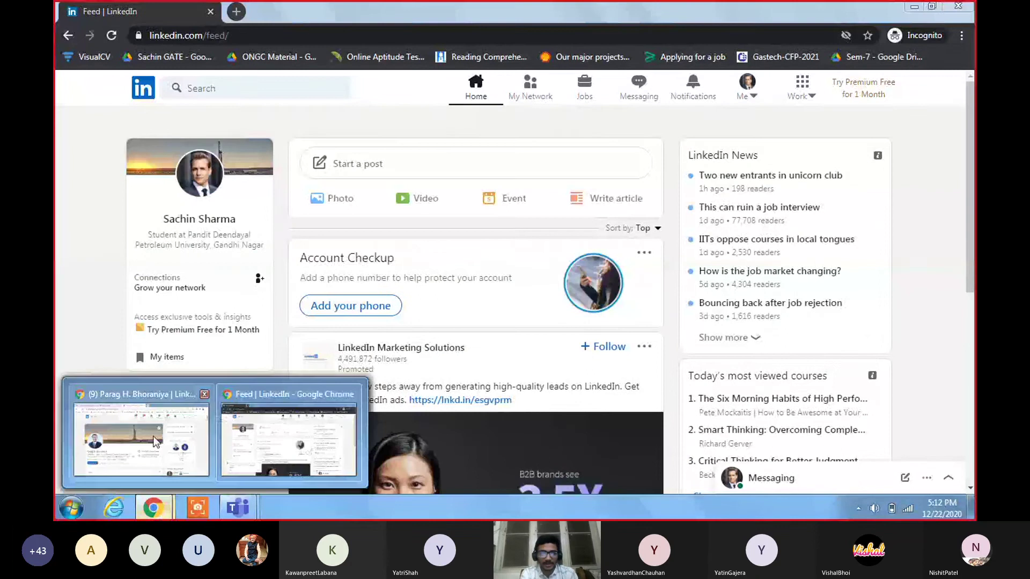
pyautogui.click(156, 442)
pyautogui.moveTo(966, 98); pyautogui.dragTo(975, 124)
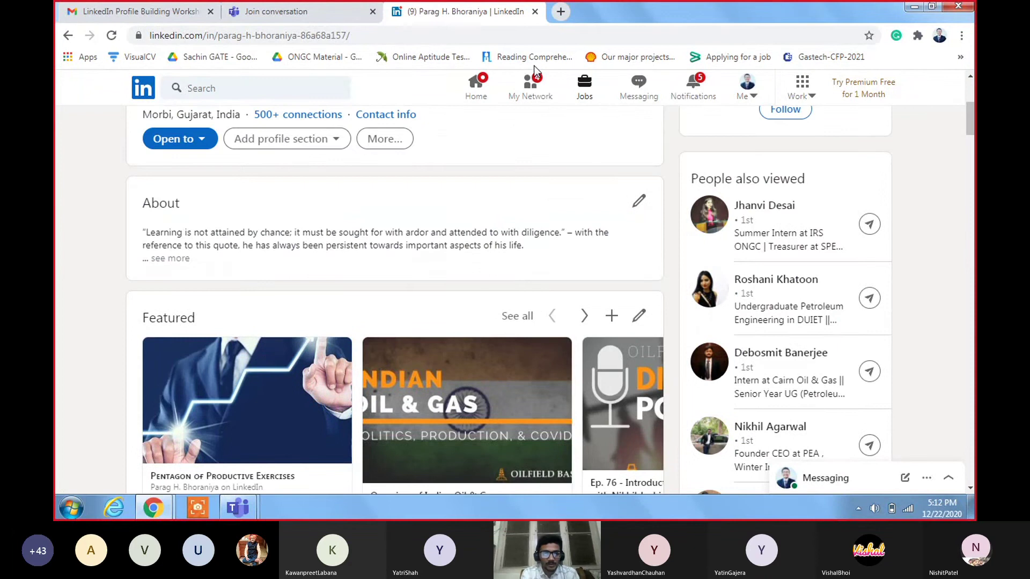
# - Scroll this account's home feed, view My Network's 2,021 connections and 4 invitations, then return Home
pyautogui.click(476, 85)
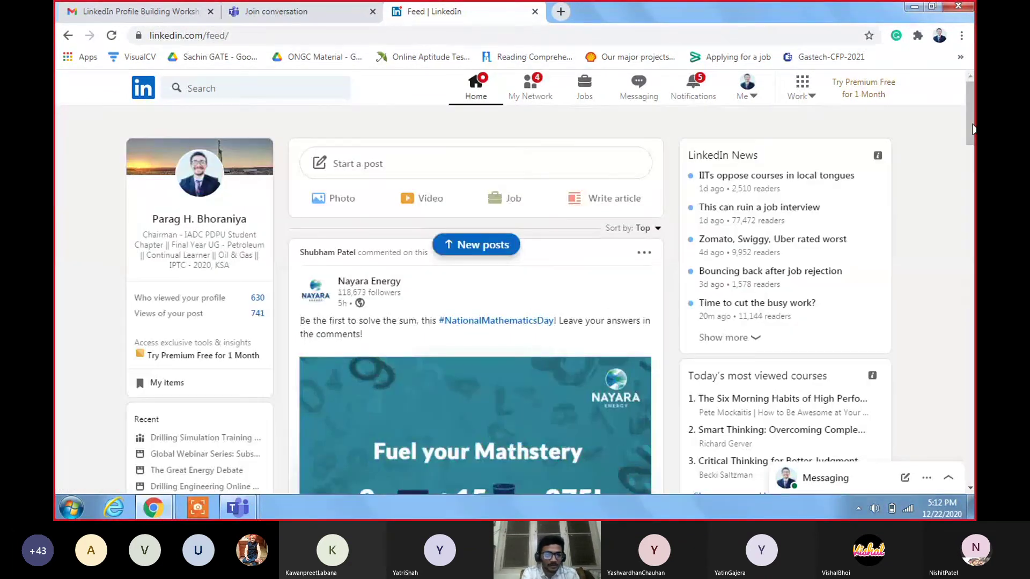
pyautogui.scroll(-5, 973, 129)
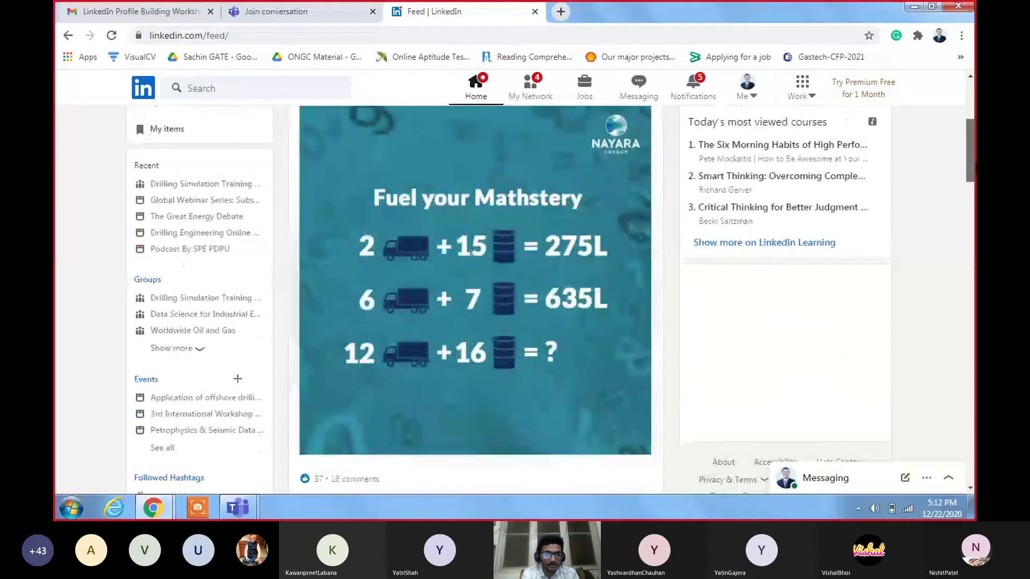
pyautogui.scroll(3, 974, 143)
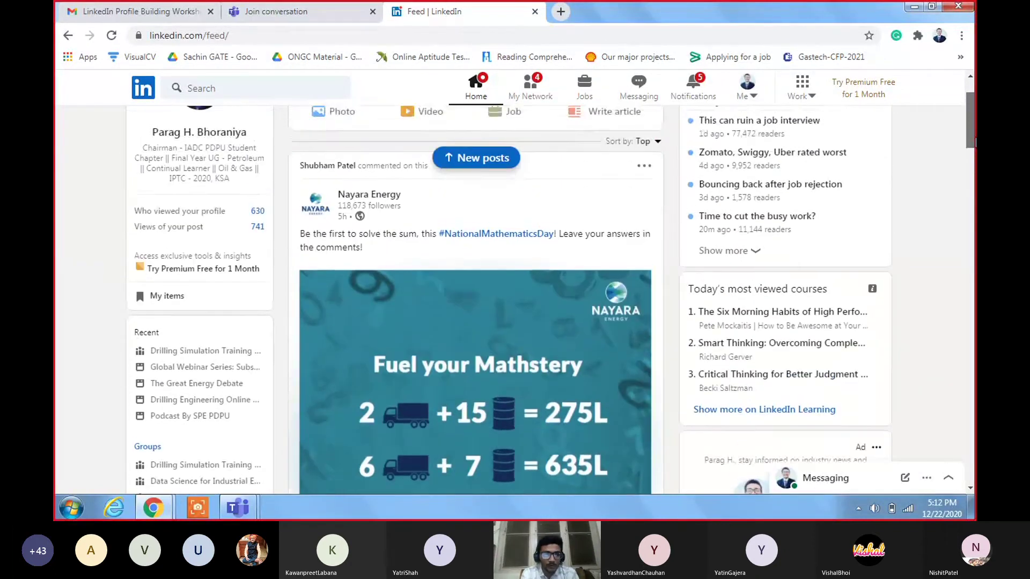
pyautogui.scroll(-1, 974, 151)
pyautogui.scroll(-7, 972, 154)
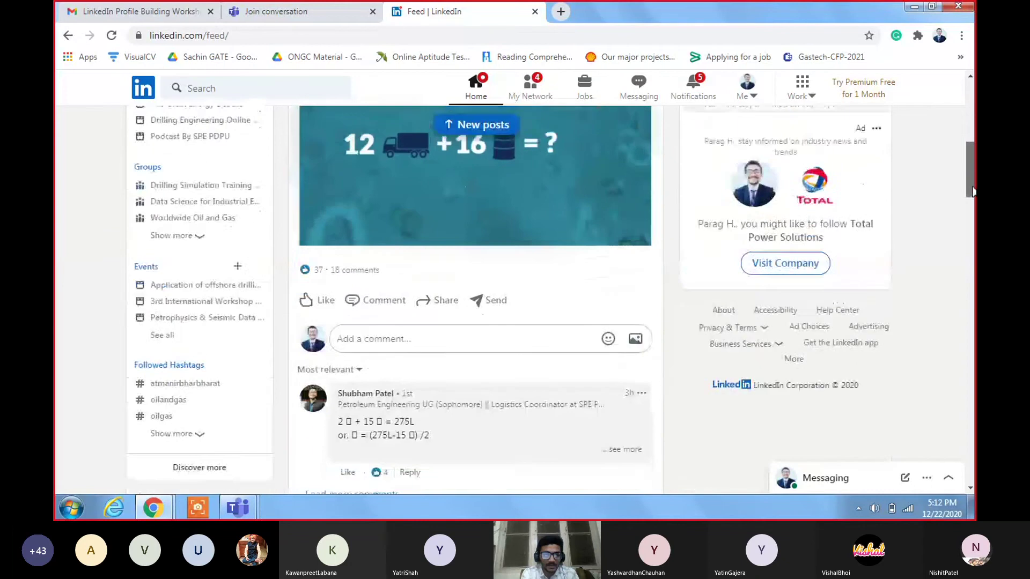
pyautogui.scroll(4, 972, 155)
pyautogui.scroll(5, 973, 155)
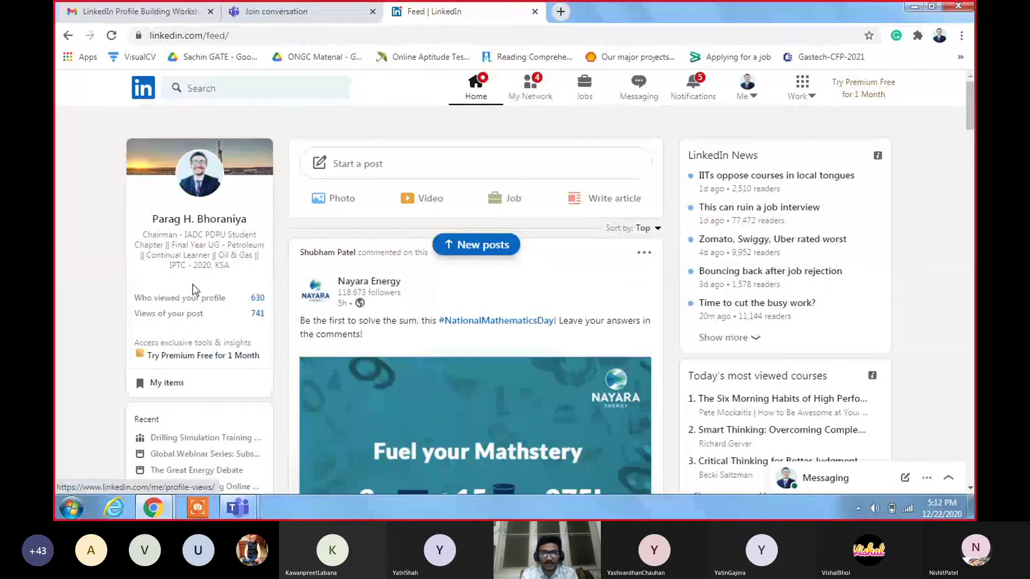
pyautogui.click(545, 99)
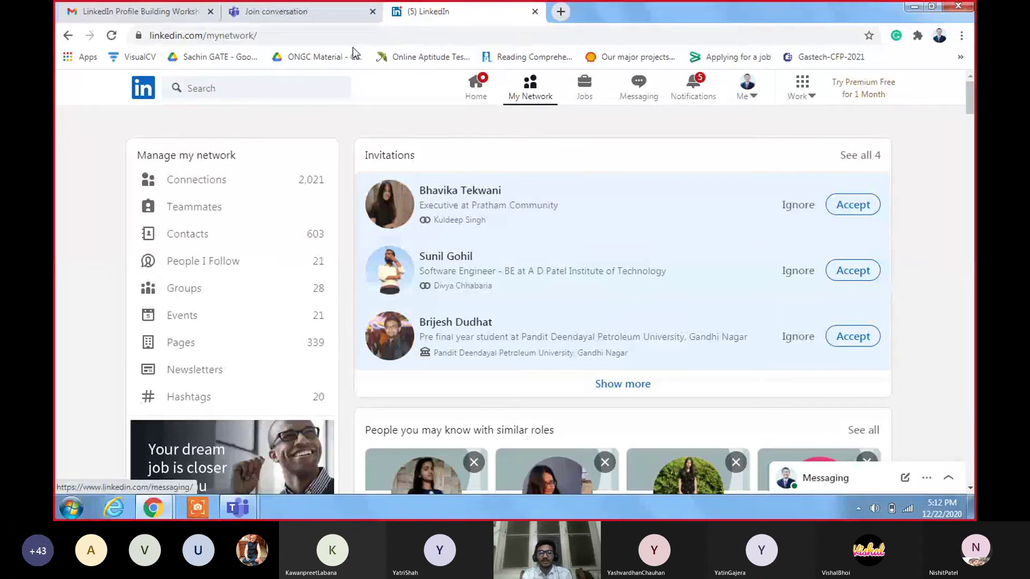
pyautogui.click(478, 83)
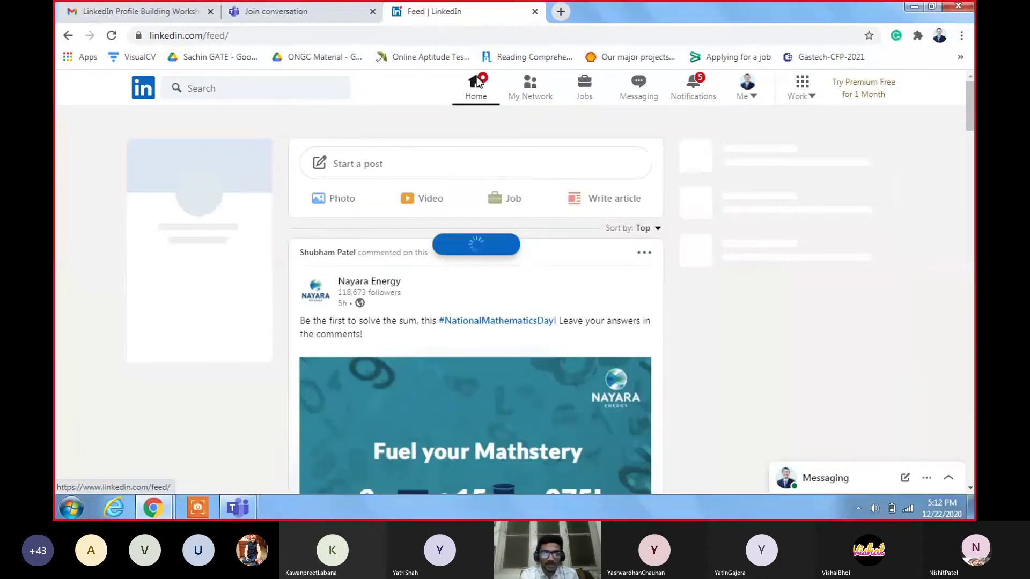